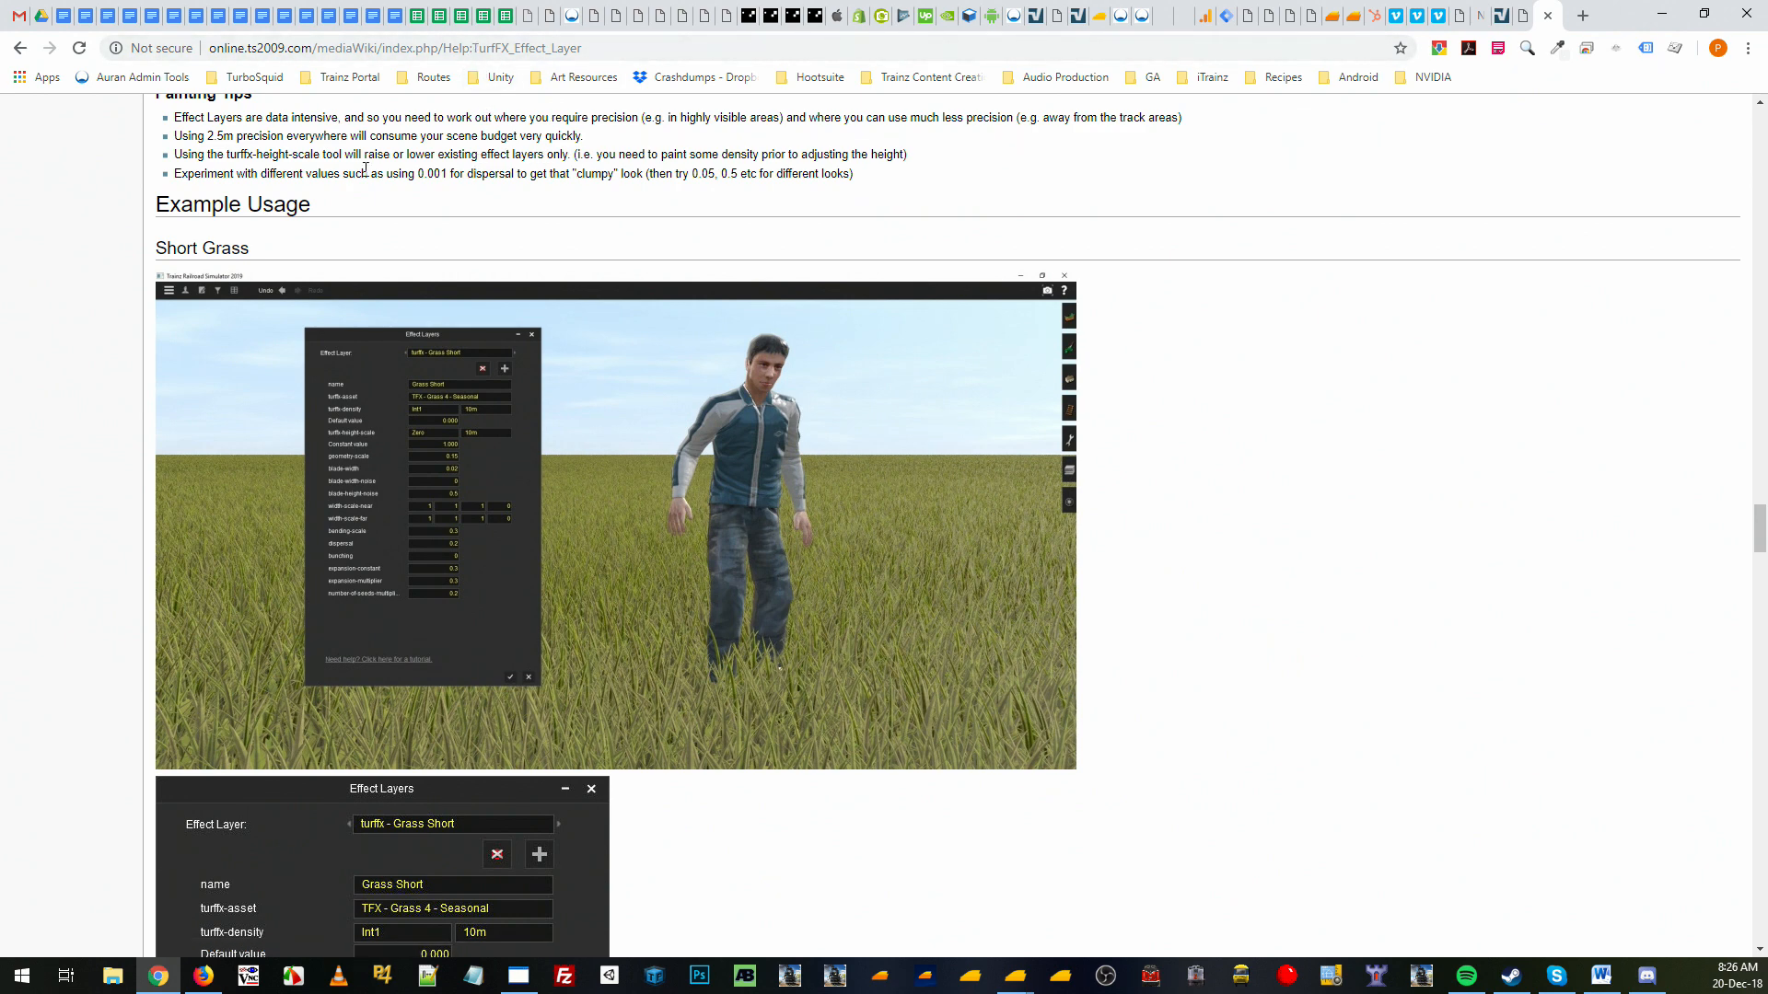
pyautogui.moveTo(145, 208); pyautogui.dragTo(348, 214)
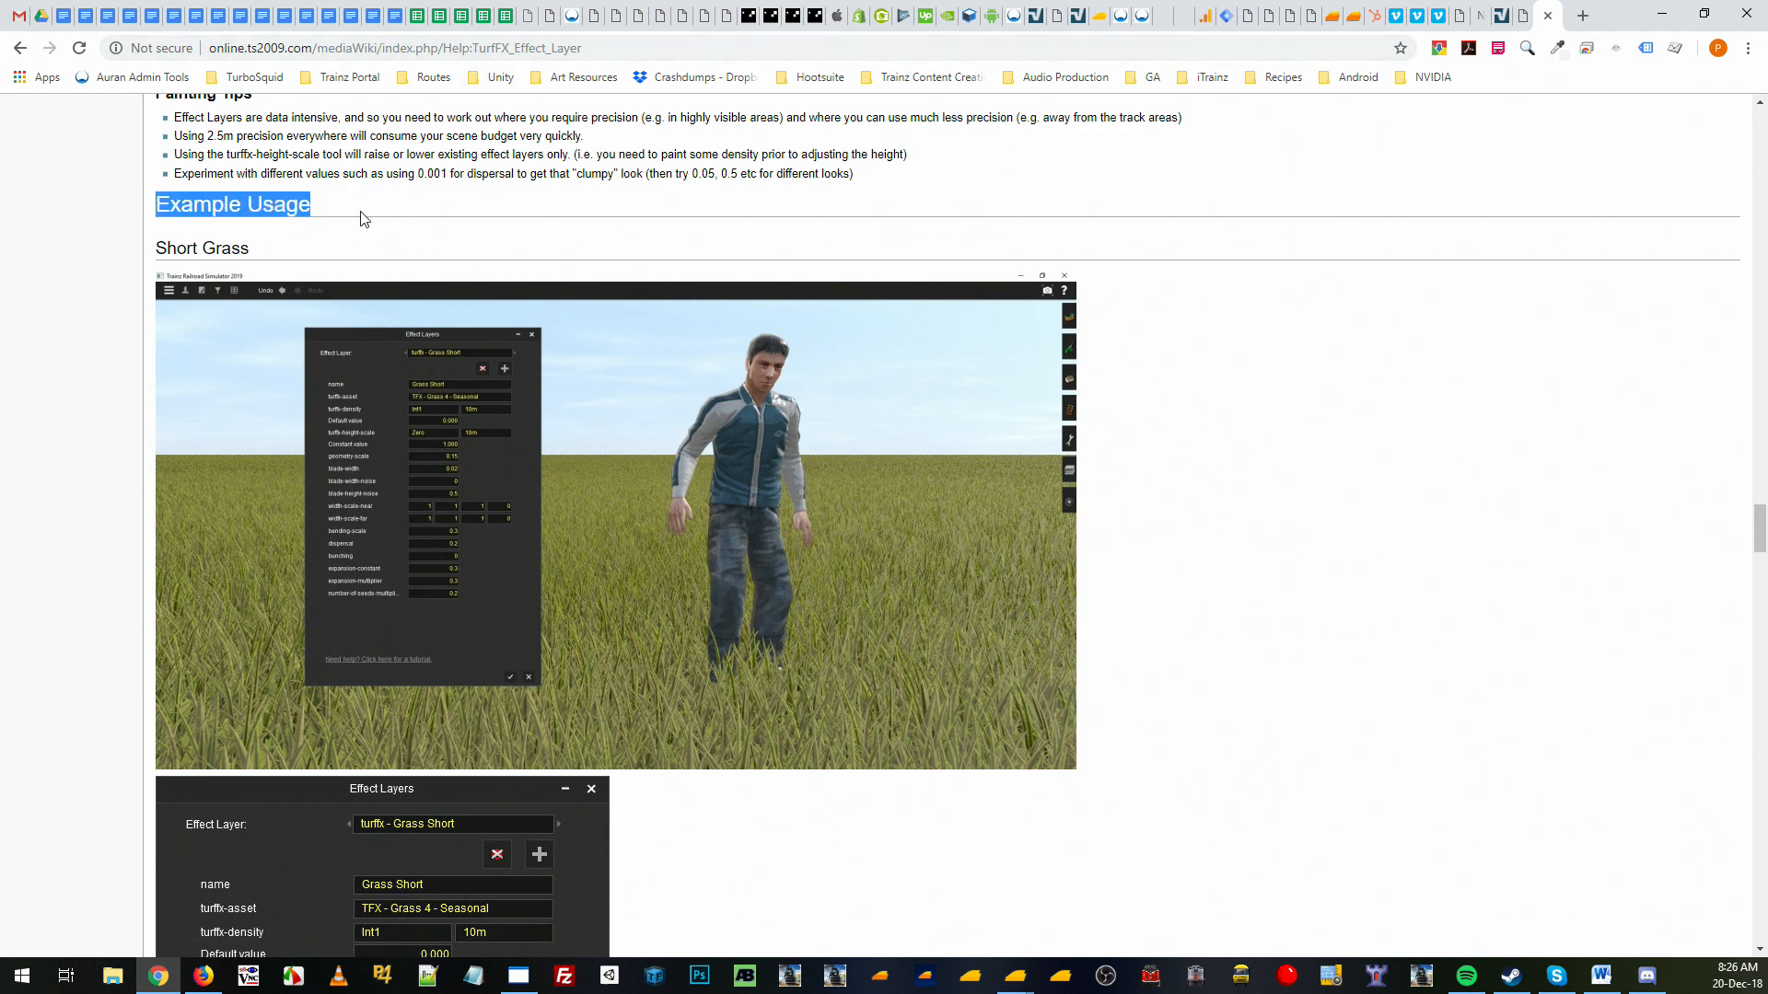
pyautogui.scroll(-2, 552, 433)
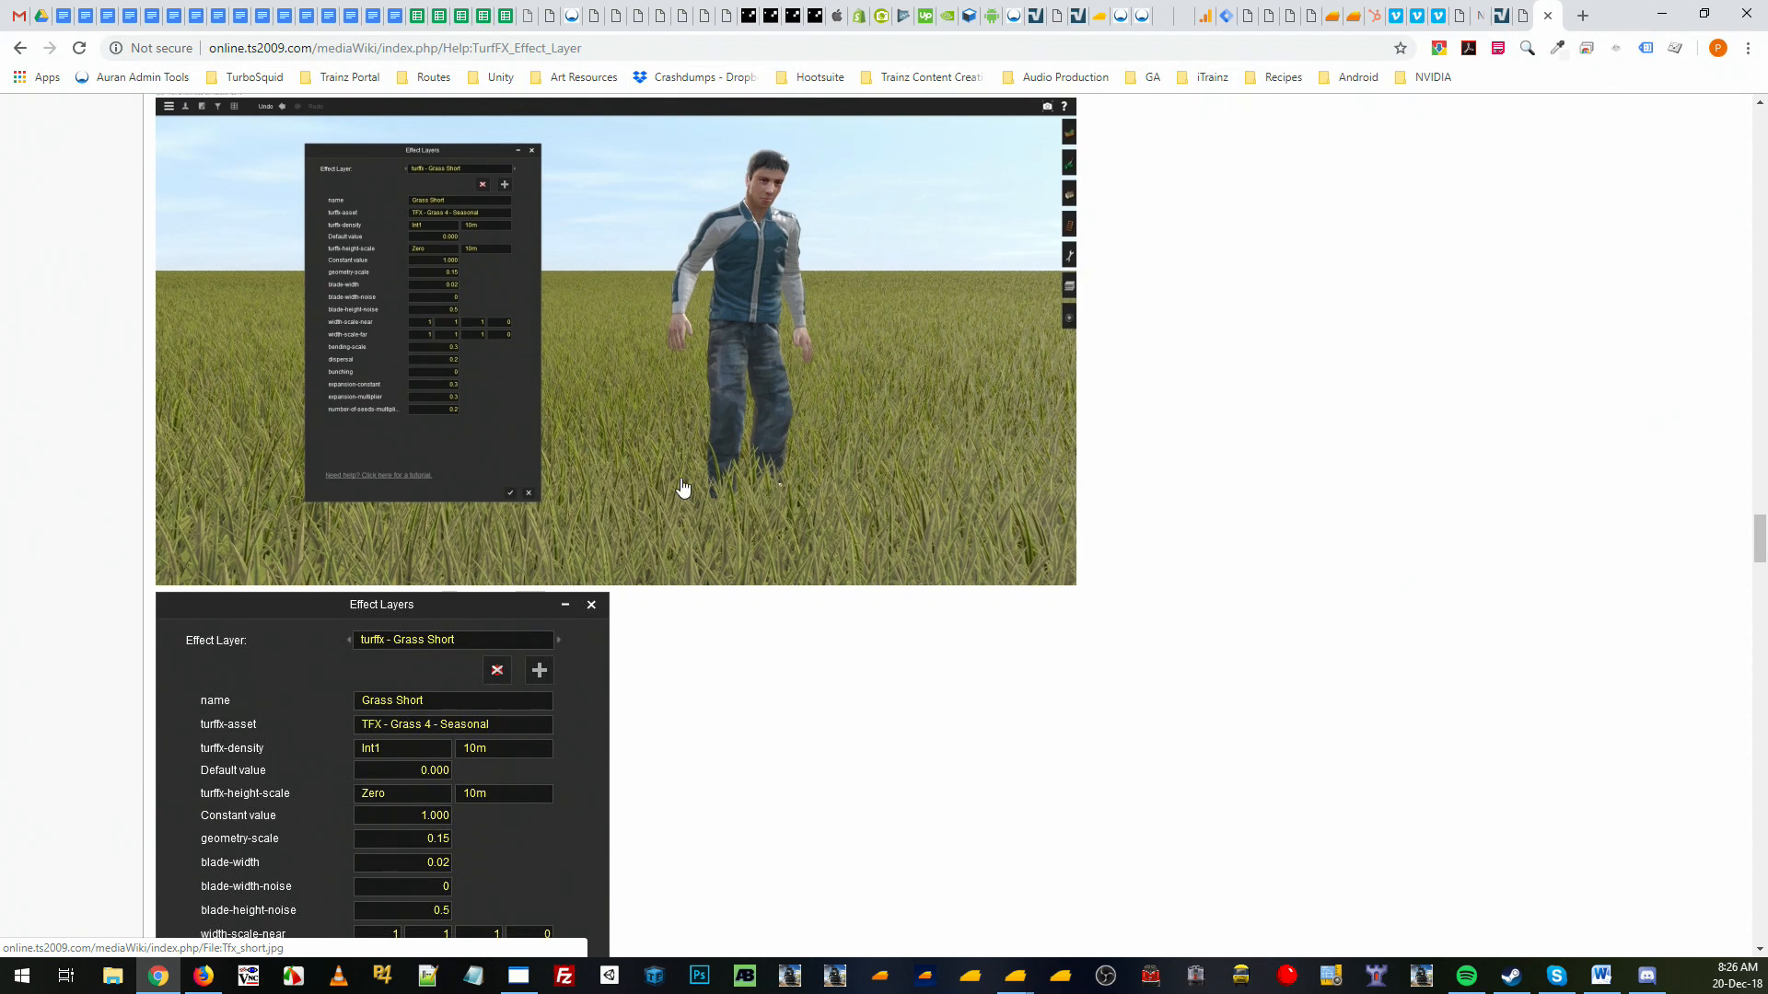
pyautogui.scroll(1, 1160, 355)
# Search the web for "turf effects wiki trainz" and open the Help:TurfFX Effect Layer wiki page
pyautogui.click(848, 49)
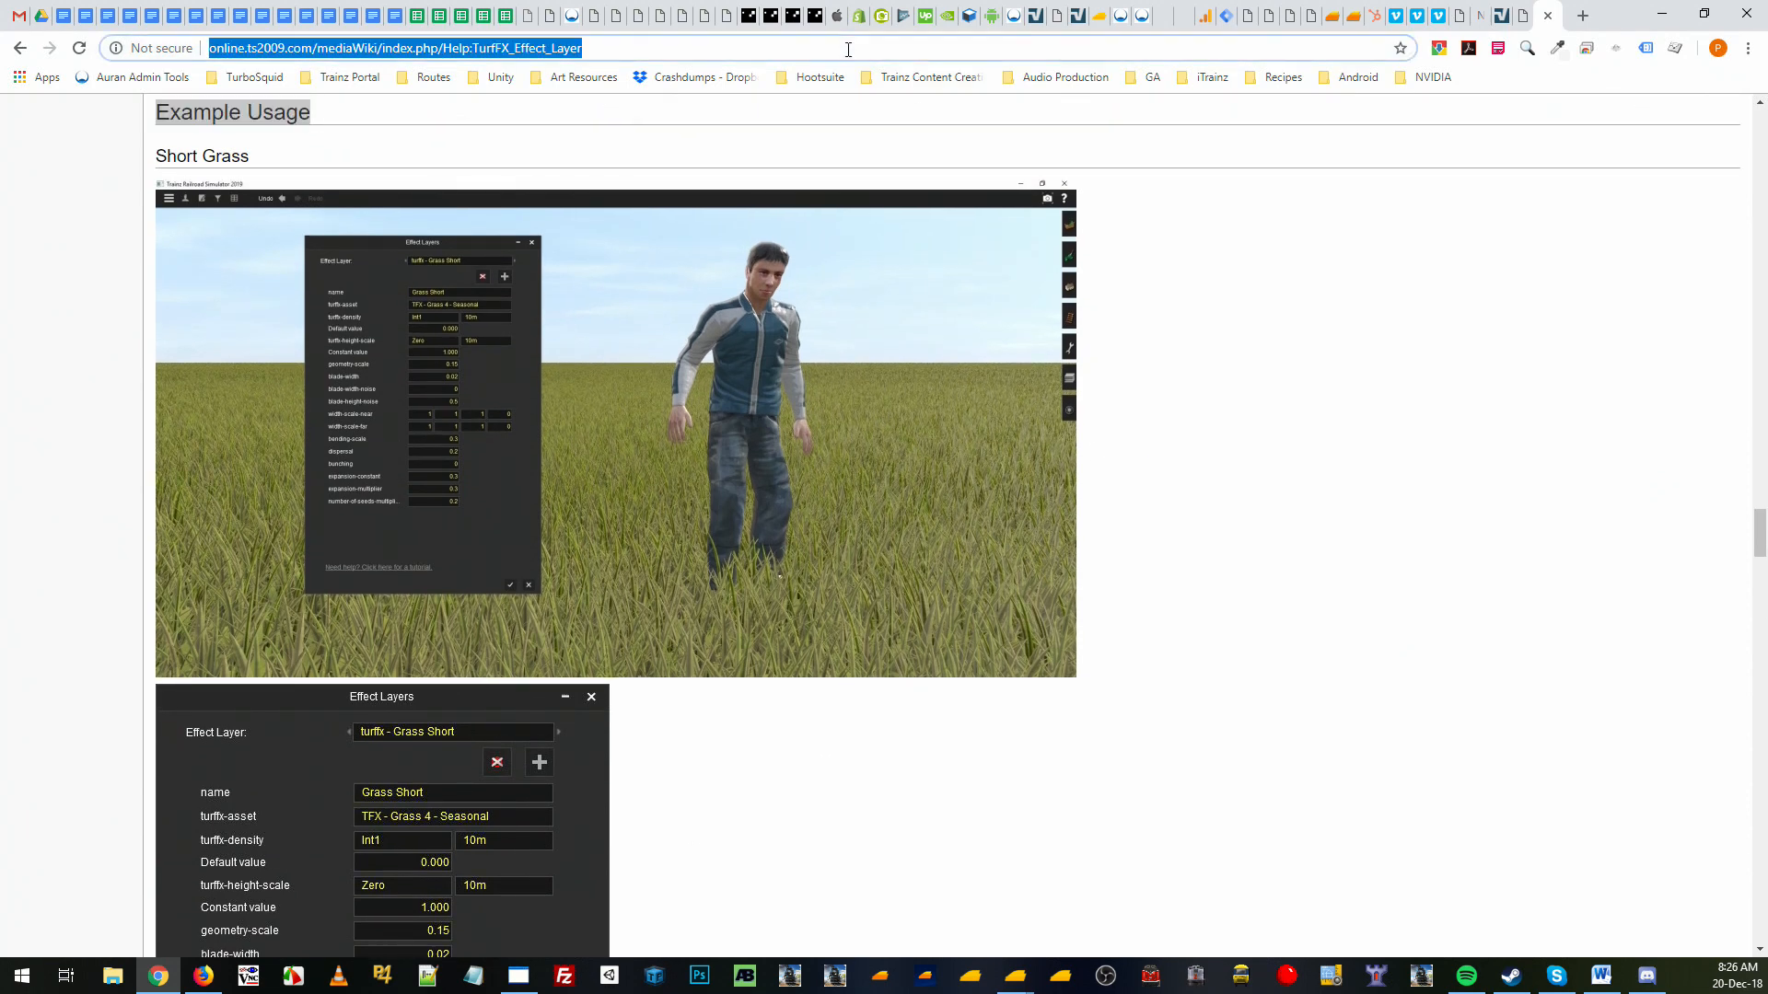
pyautogui.write('turf eff')
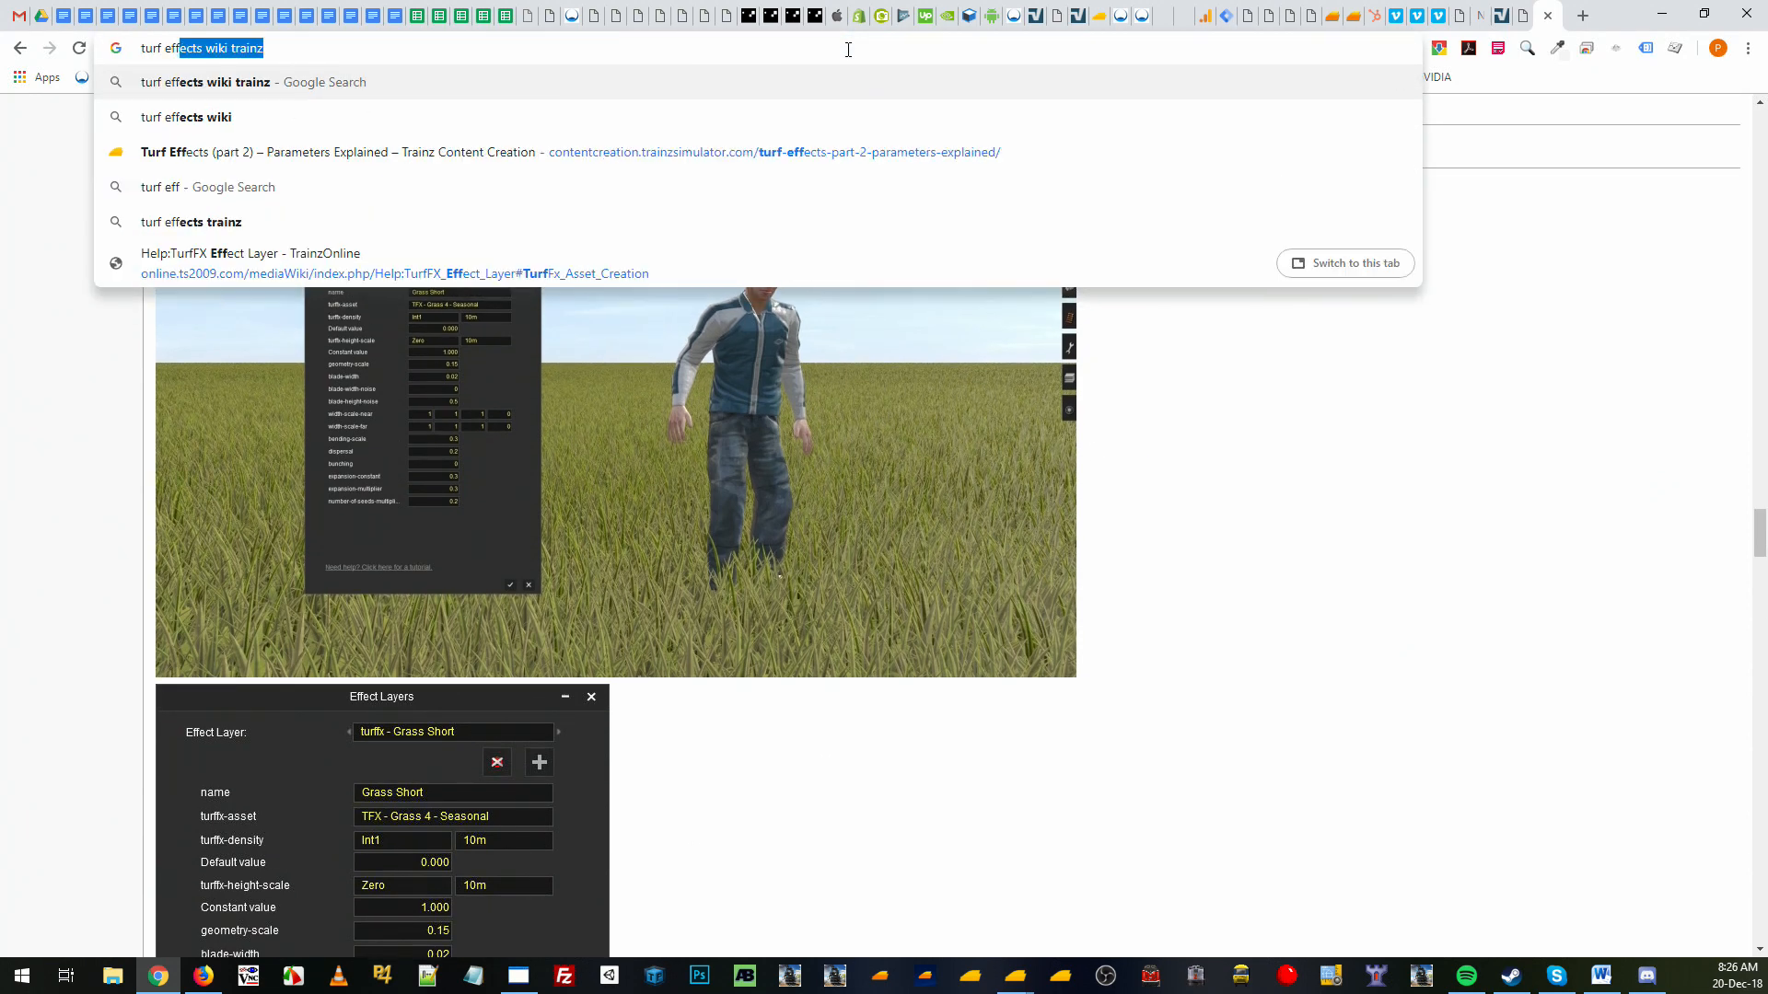
pyautogui.write('ects wiki train')
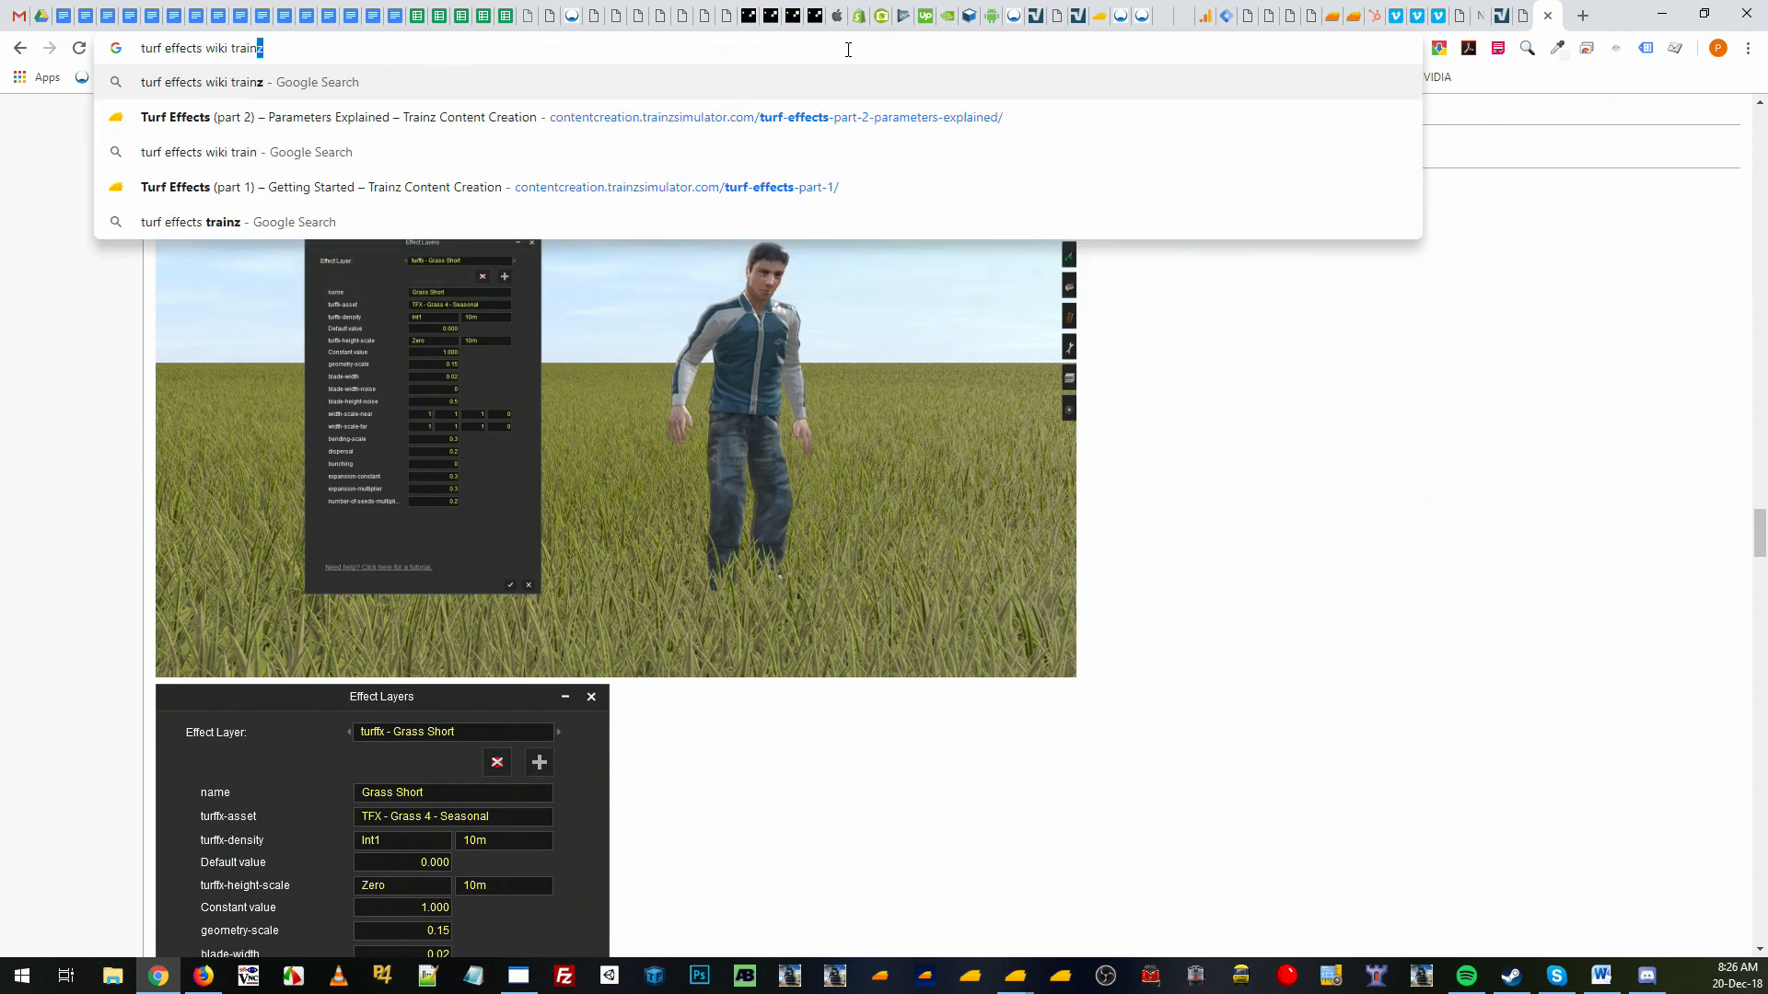
pyautogui.press('Return')
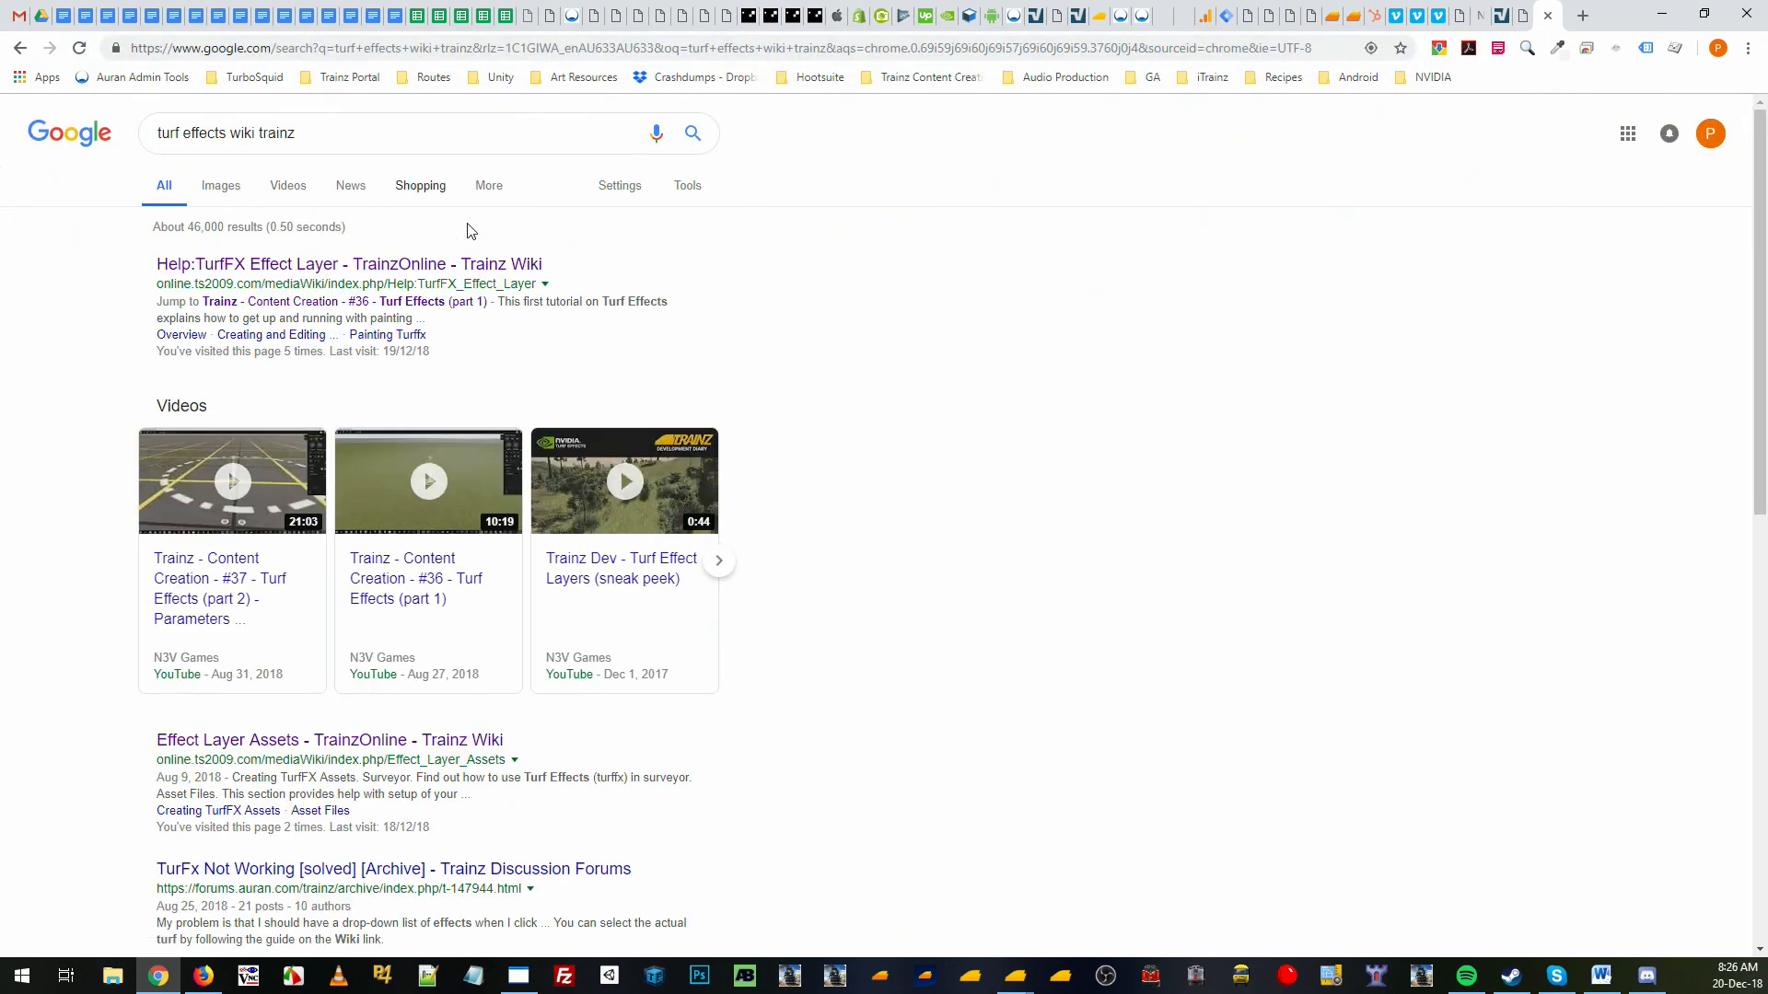
pyautogui.click(255, 268)
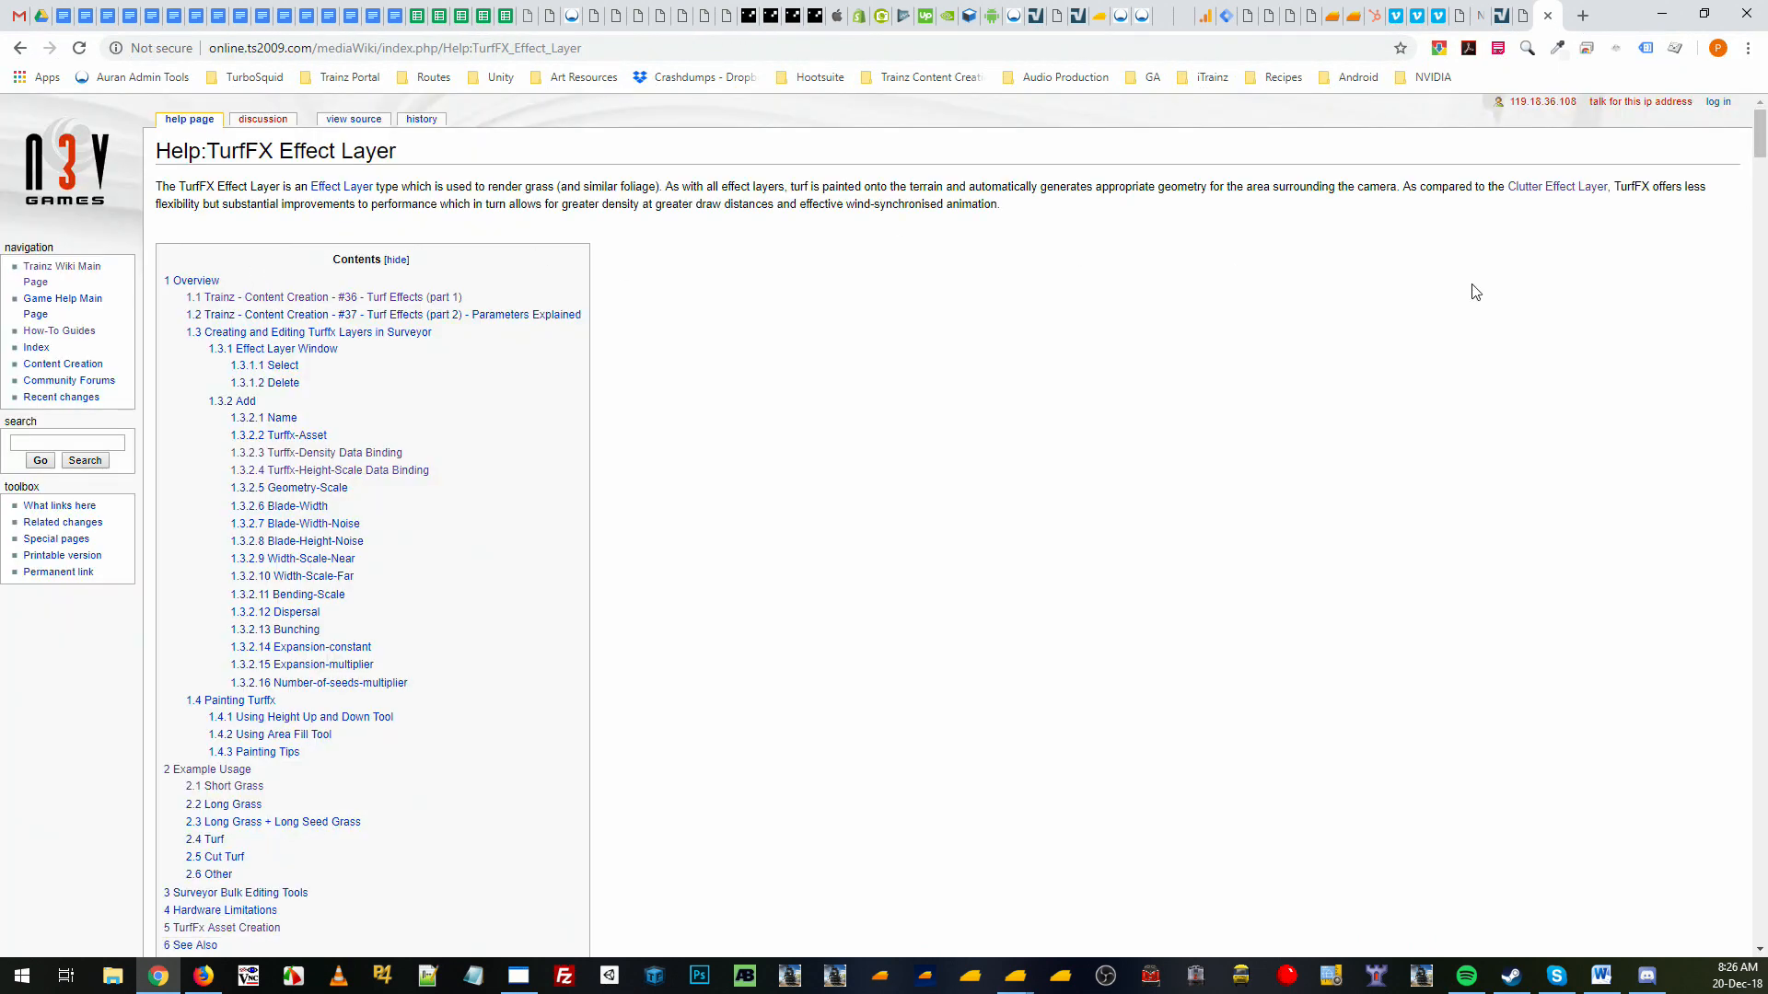
# Jump to the wiki page's Example Usage section and highlight the Short Grass heading
pyautogui.click(217, 771)
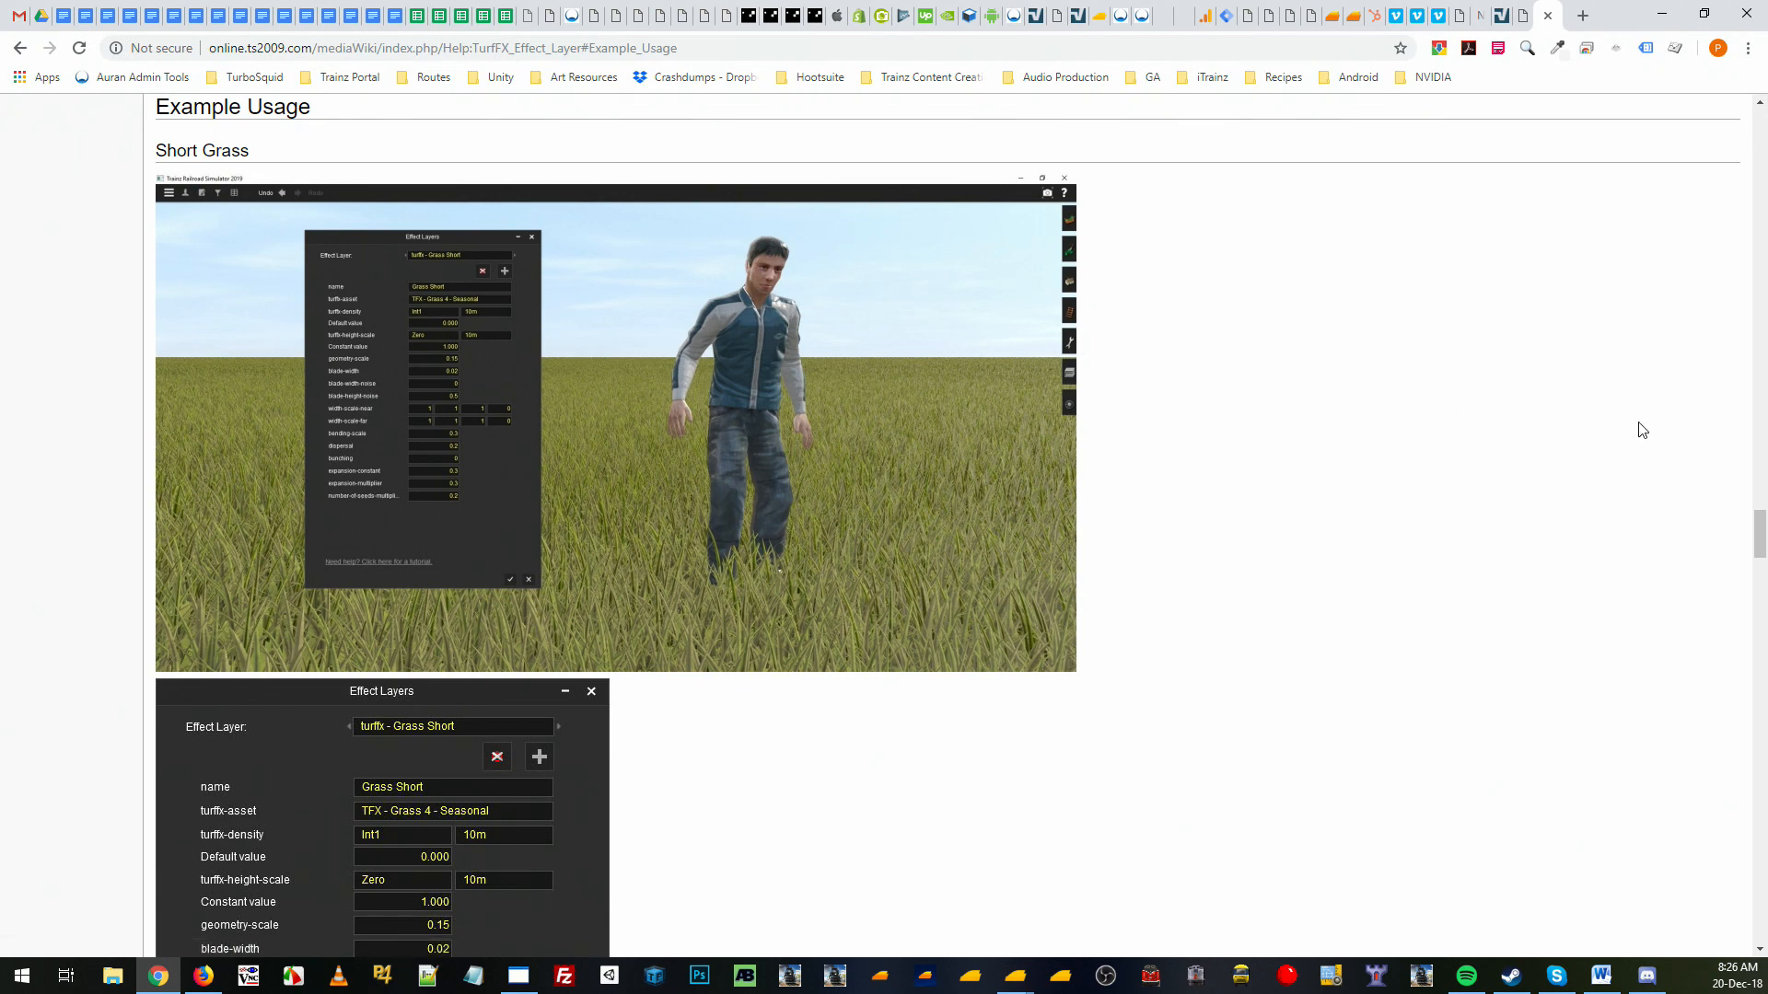
pyautogui.scroll(2, 1602, 521)
pyautogui.scroll(-2, 1565, 516)
pyautogui.moveTo(153, 152); pyautogui.dragTo(254, 154)
# Switch to Trainz Railroad Simulator 2019 and create a TurfFX effect layer named Grass Short
pyautogui.hotkey('alt', 'Tab')
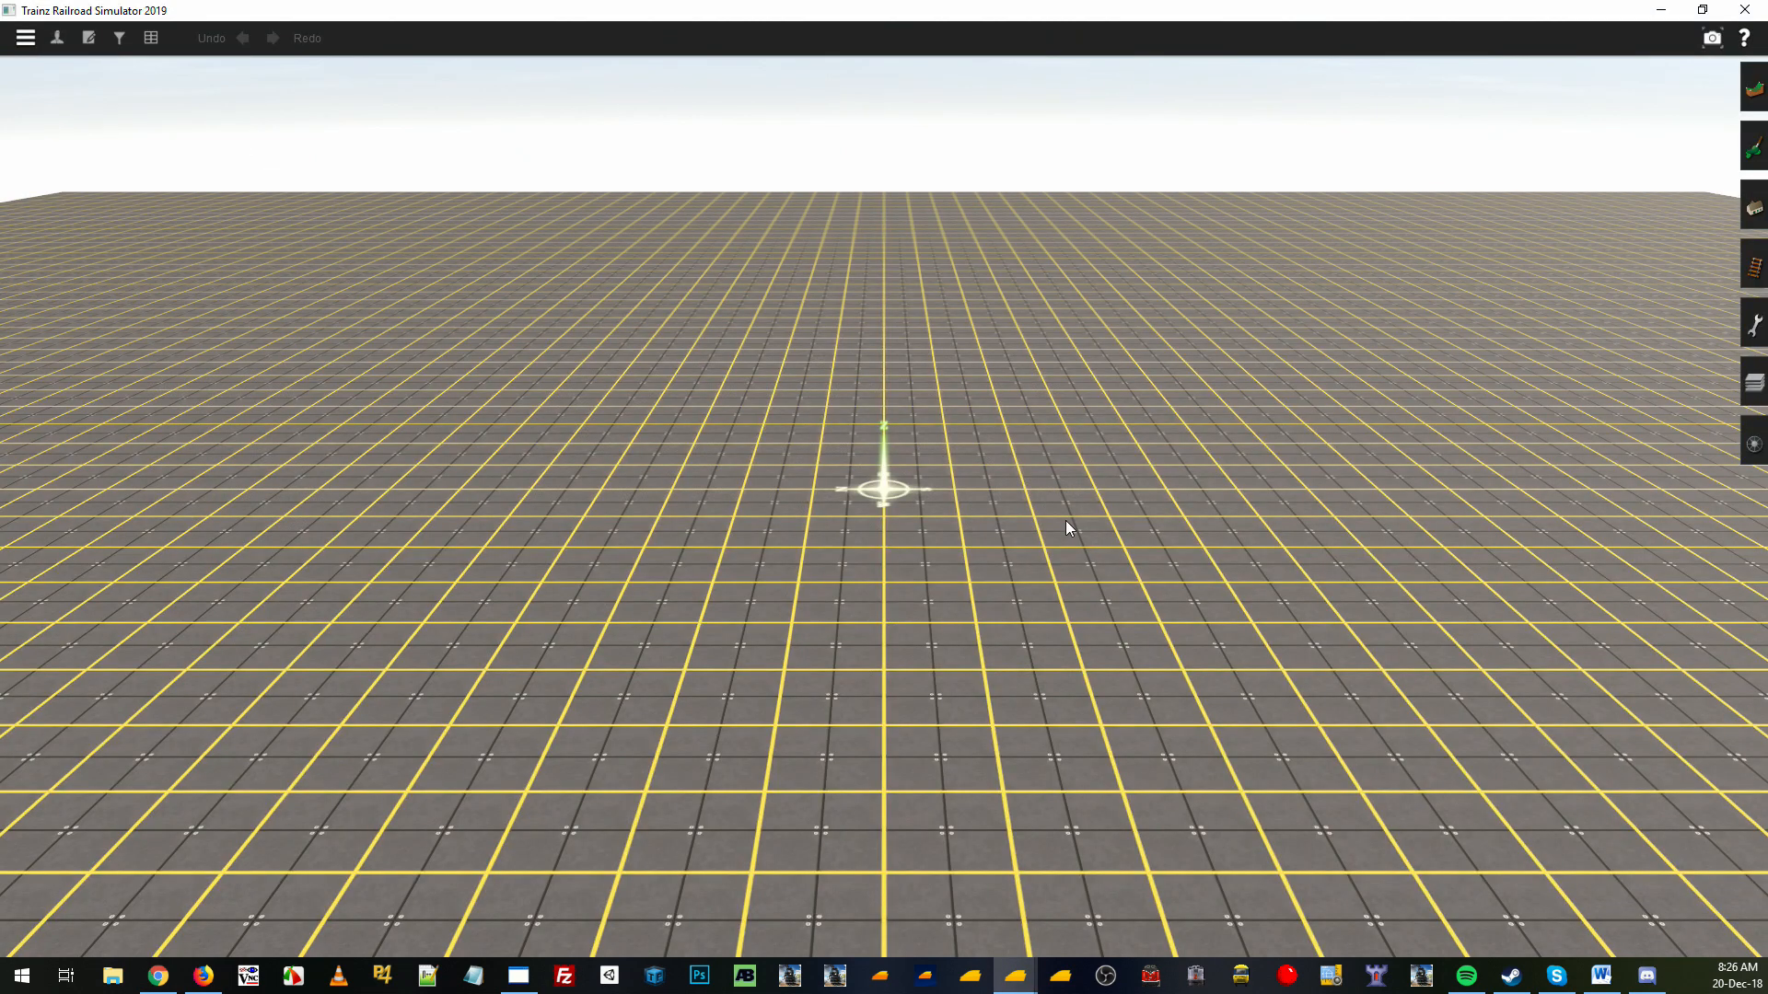
pyautogui.click(1756, 85)
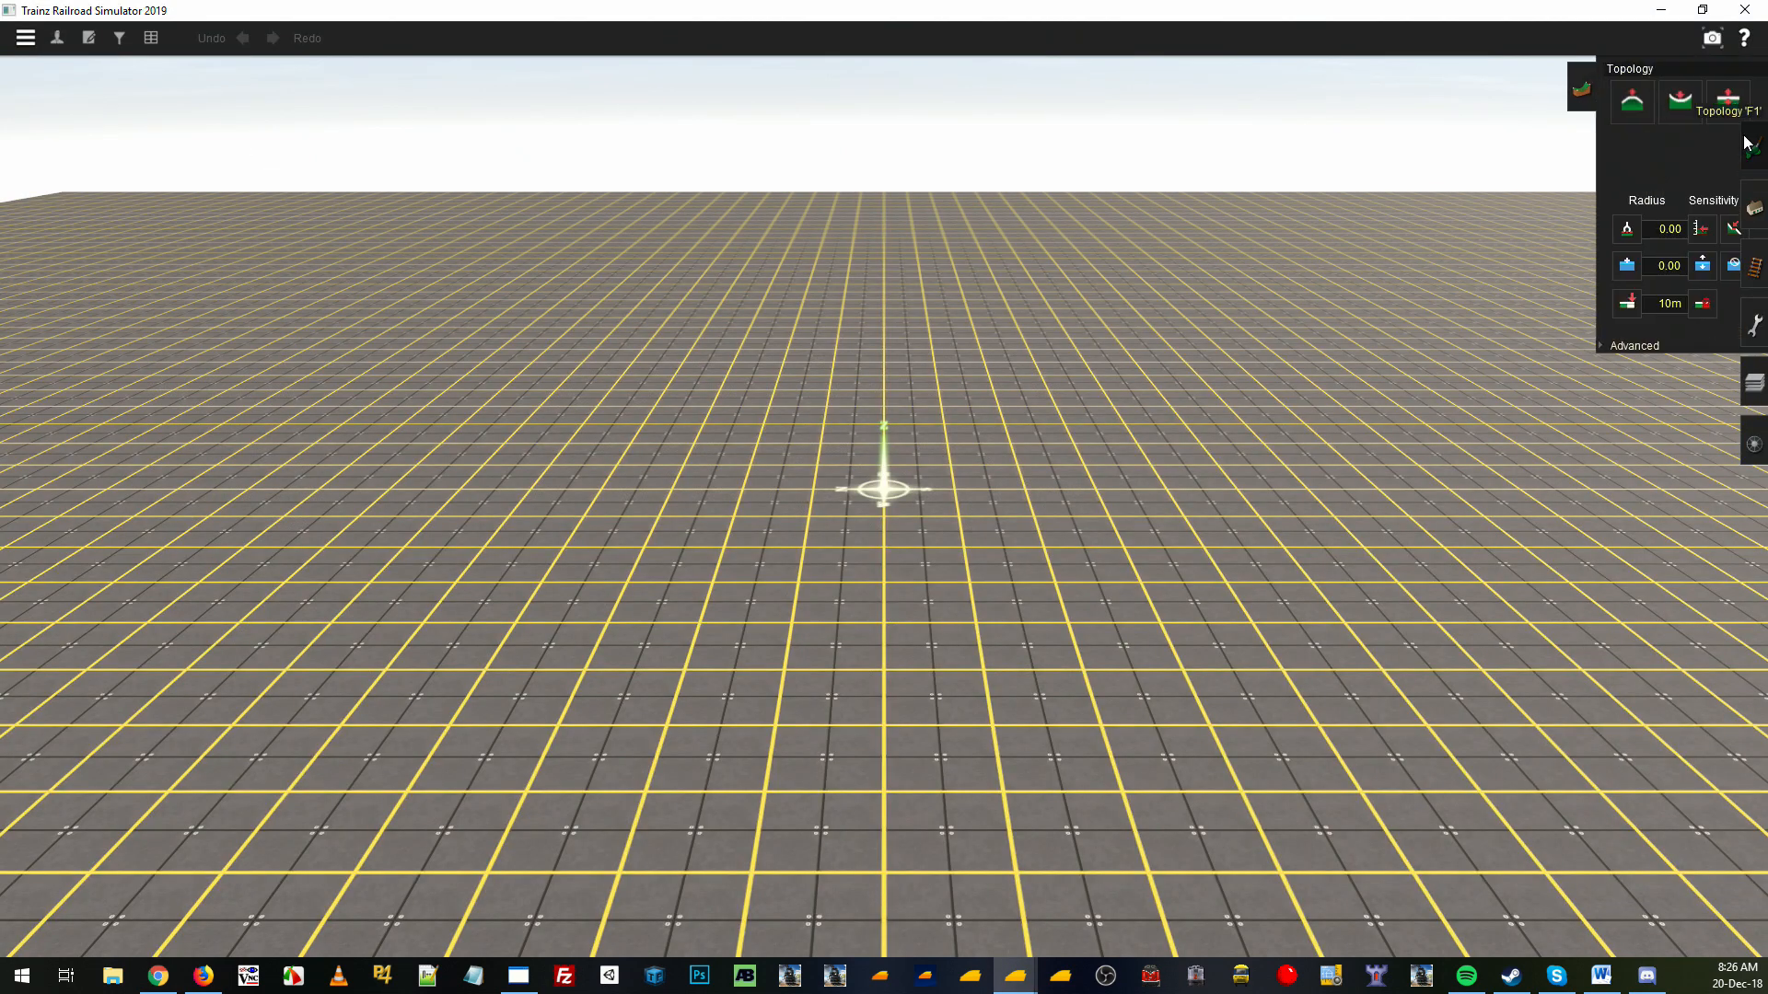
pyautogui.click(1620, 346)
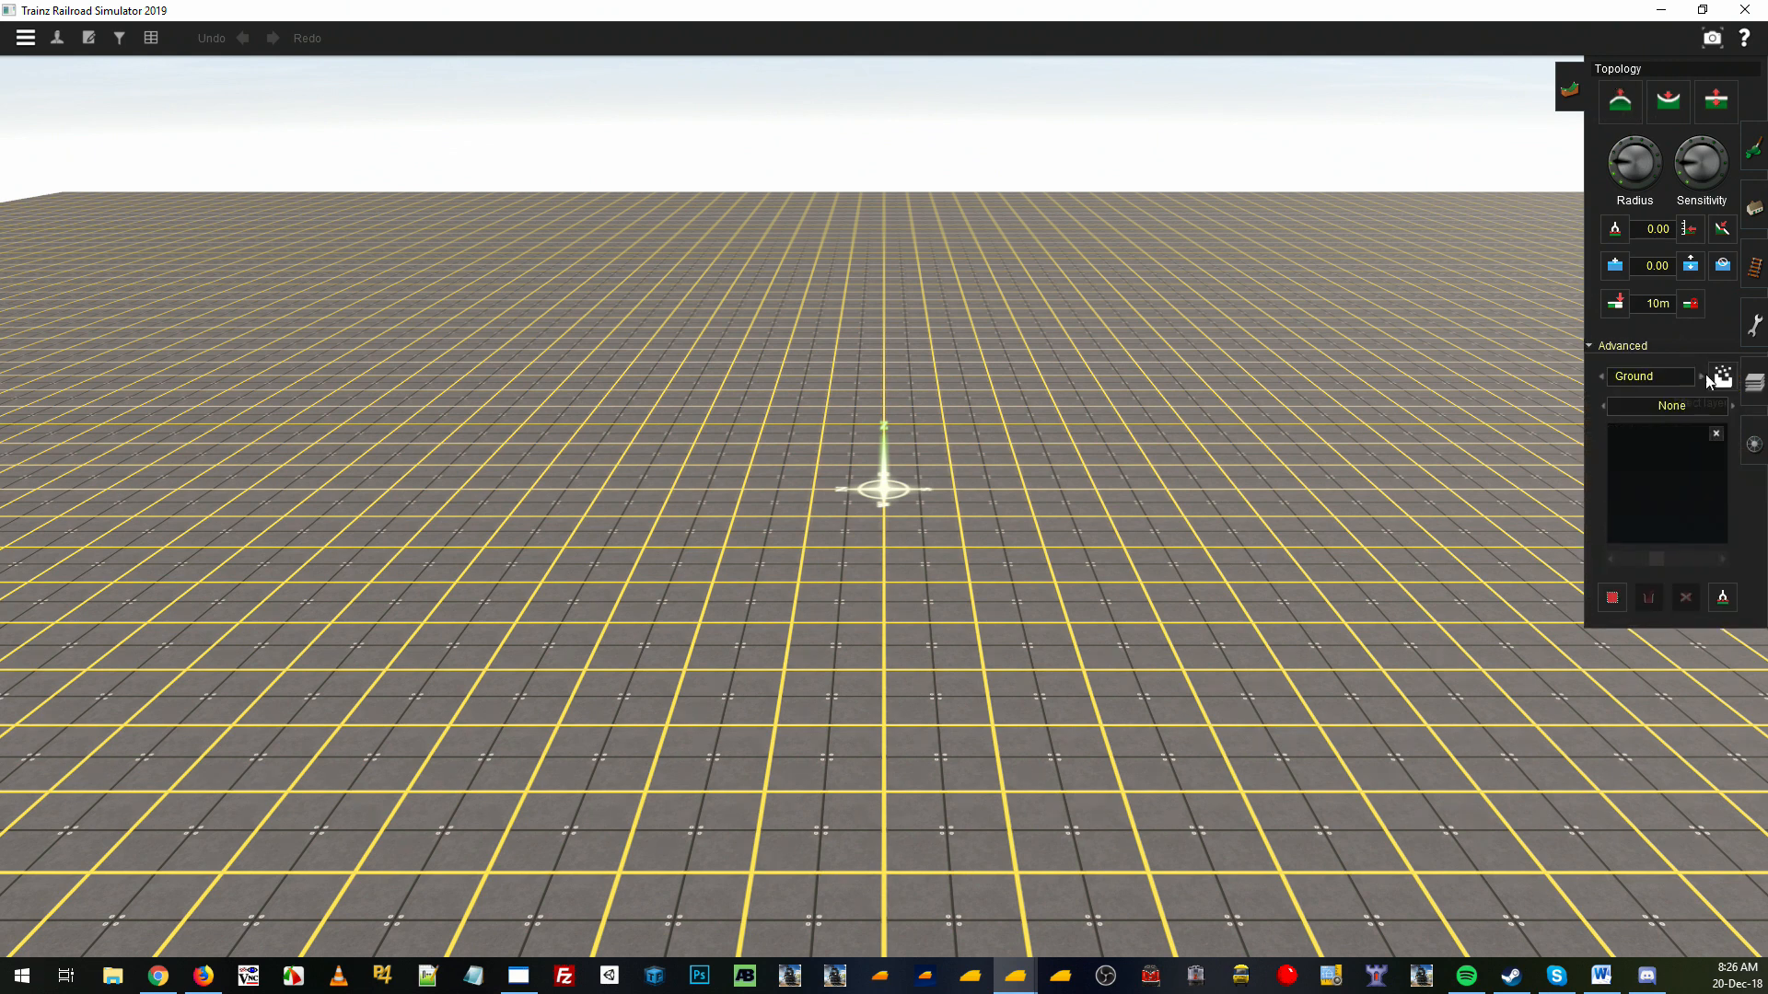
pyautogui.click(1720, 378)
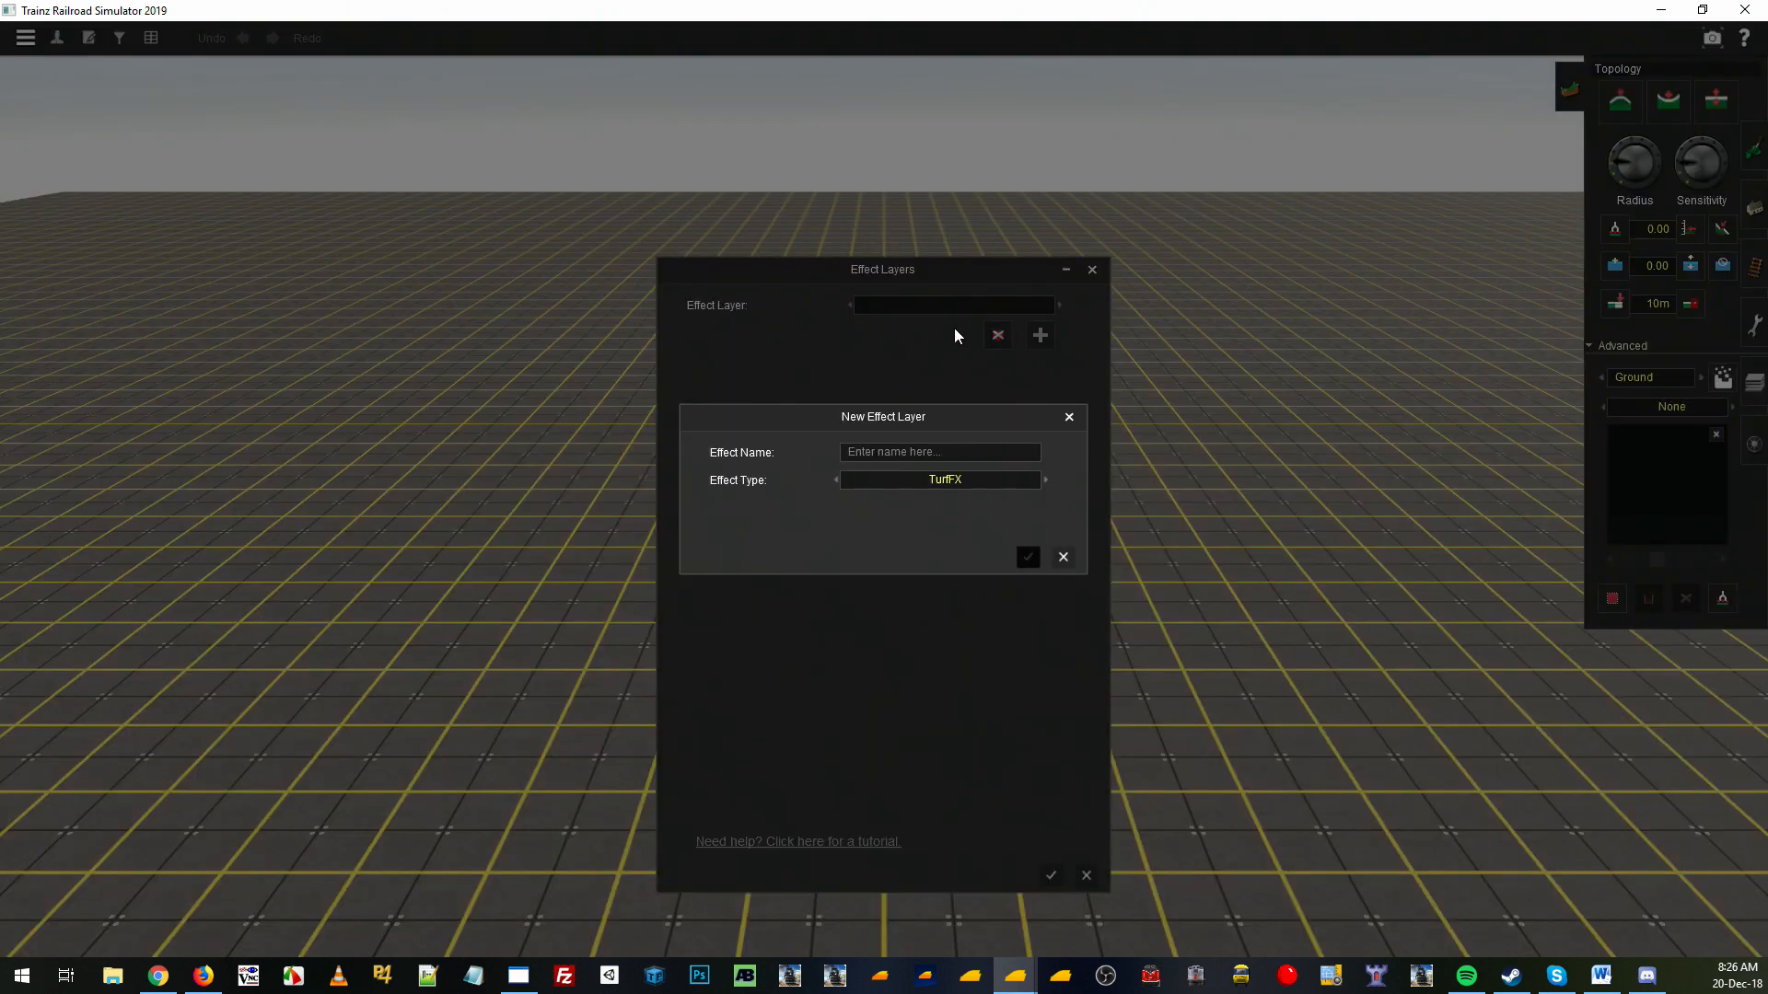
pyautogui.write('Grass Short')
pyautogui.click(1028, 556)
# Set the layer's turffx-asset to TFX - Grass 4 - Seasonal and its turffx-density to Int4 at 2.5m
pyautogui.click(968, 390)
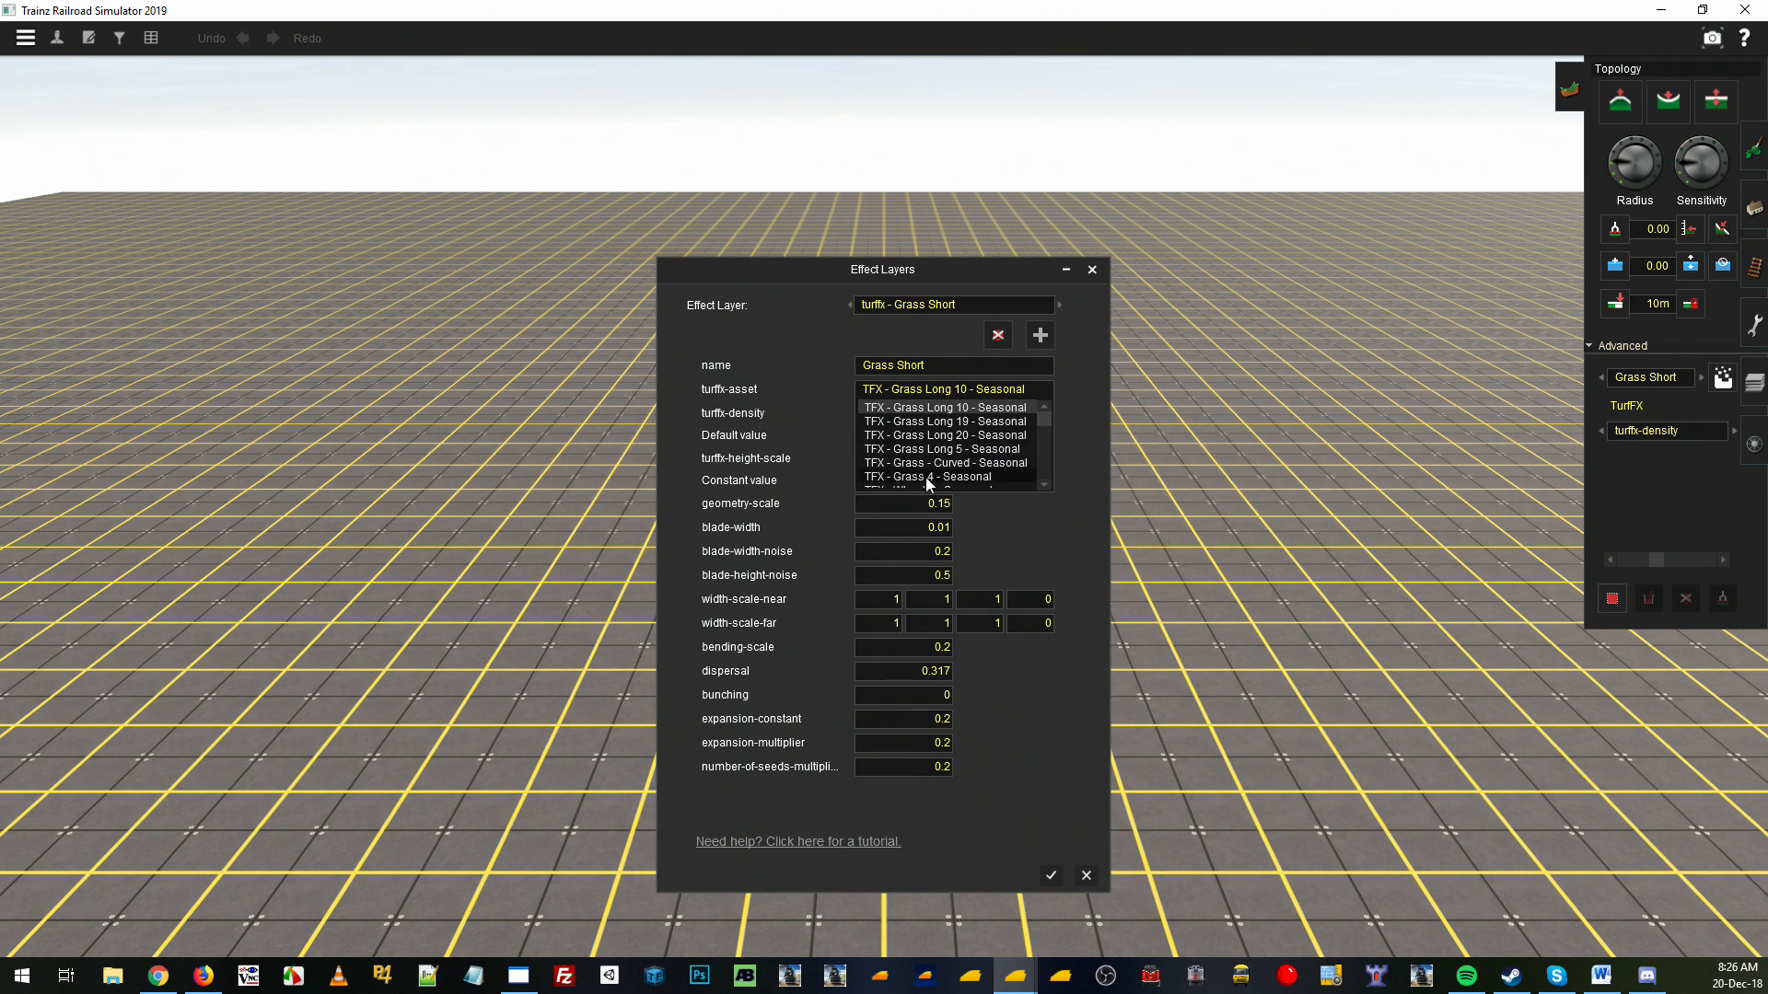
pyautogui.click(958, 477)
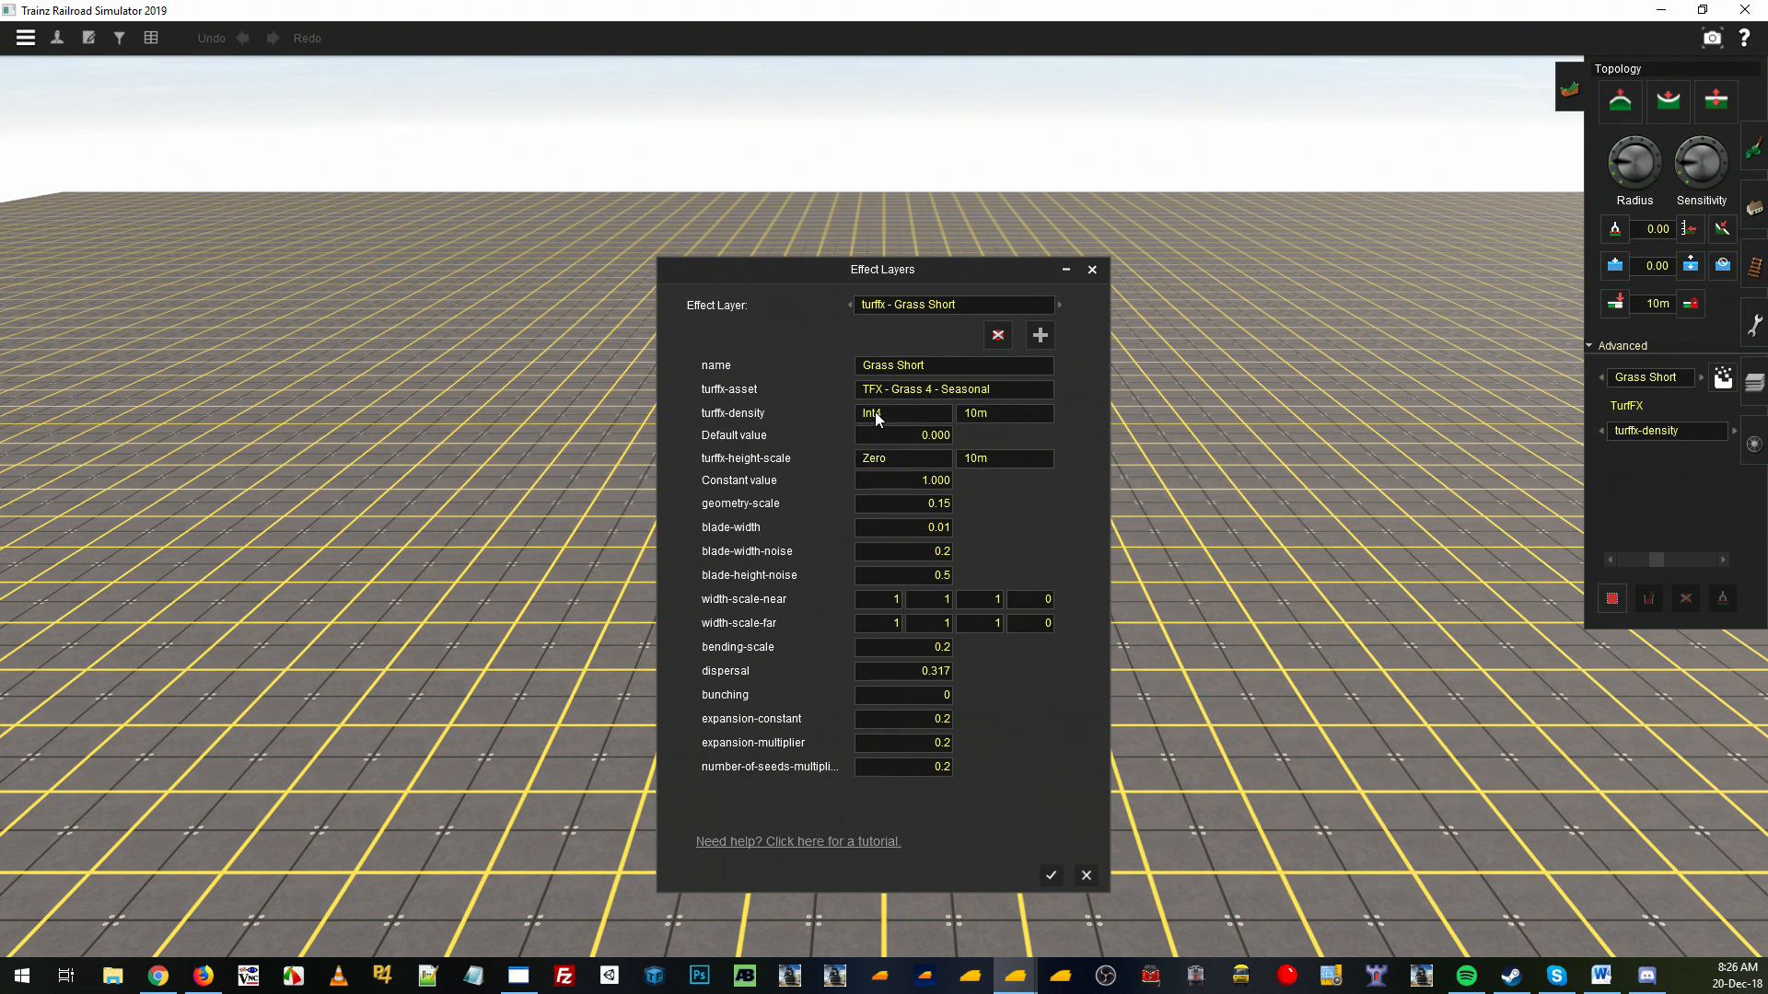
pyautogui.click(982, 417)
pyautogui.click(983, 415)
pyautogui.click(1010, 417)
pyautogui.moveTo(1043, 440); pyautogui.dragTo(1015, 495)
pyautogui.click(985, 487)
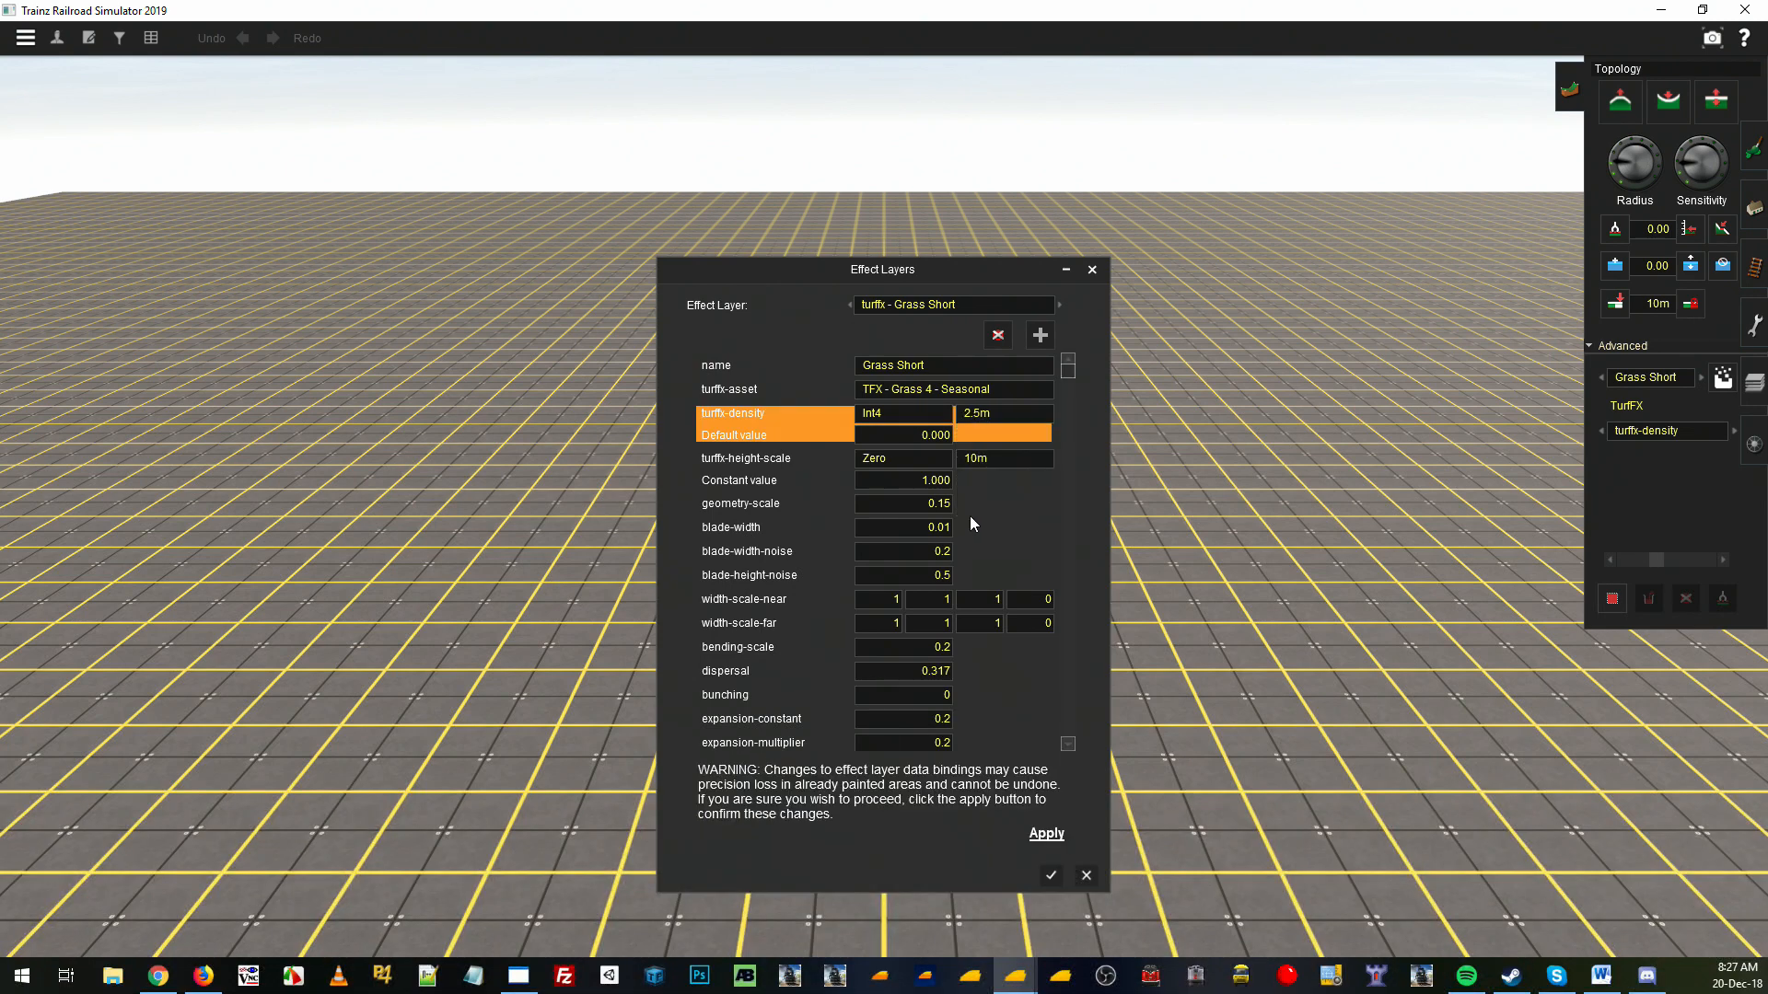
pyautogui.click(979, 414)
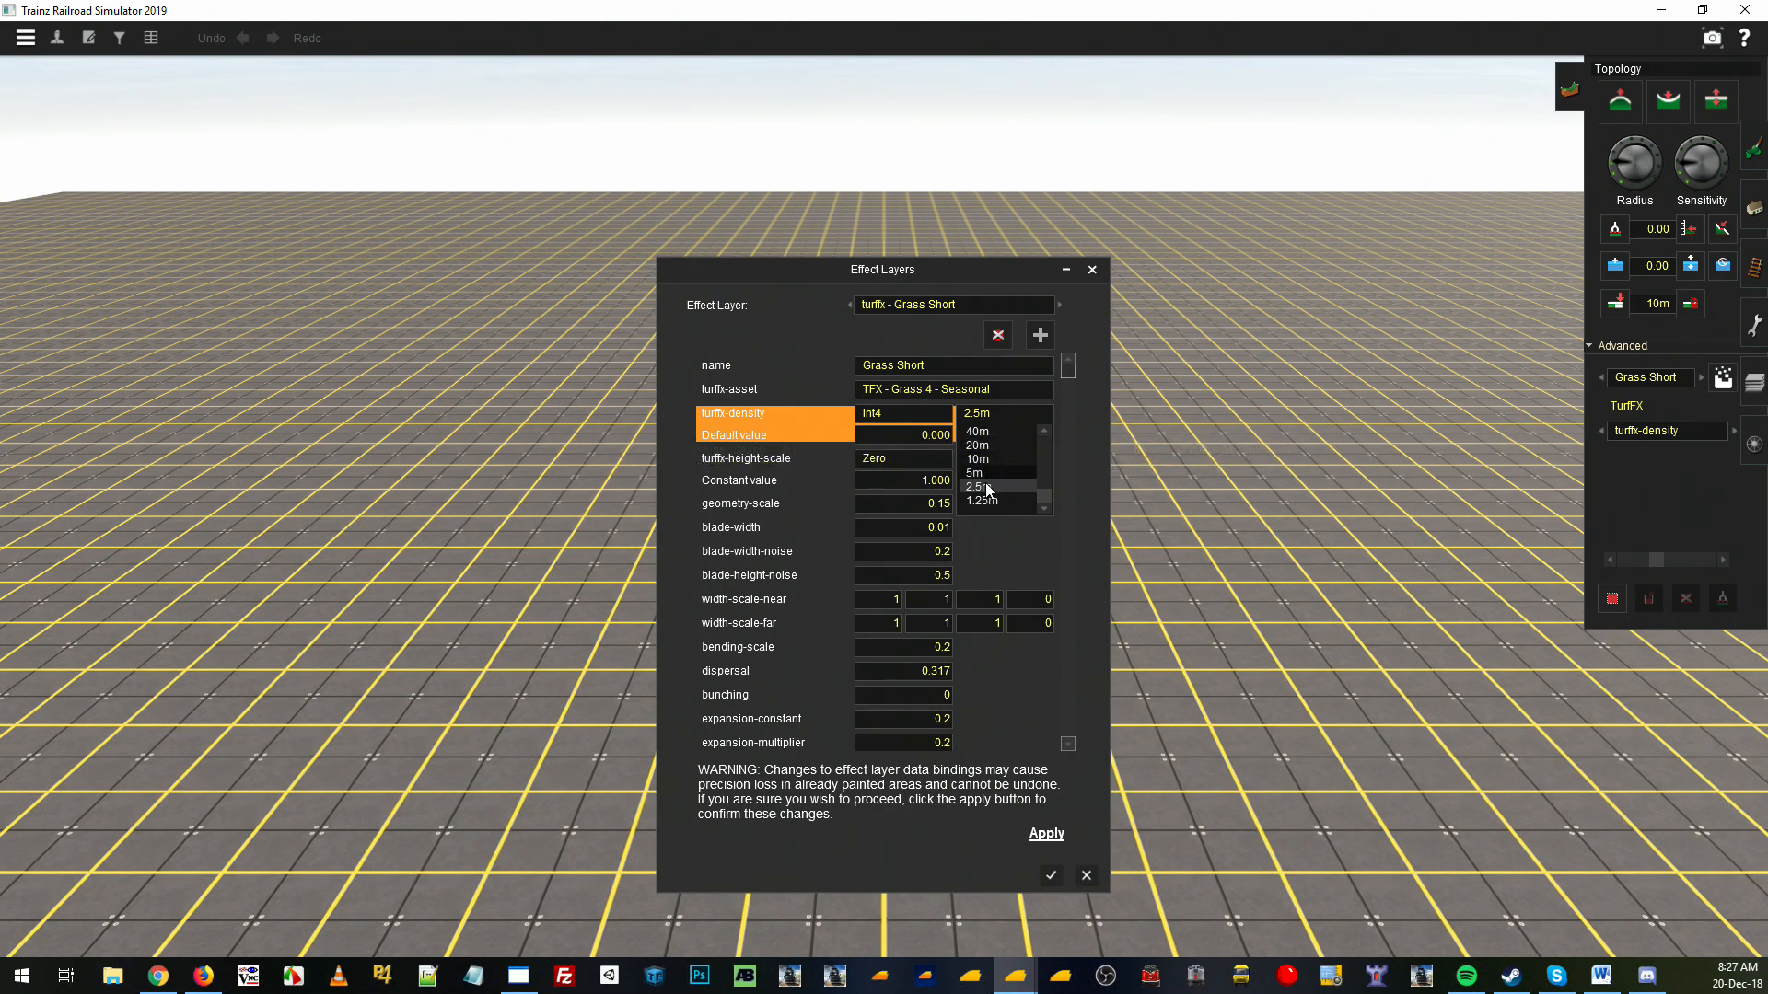
pyautogui.click(985, 488)
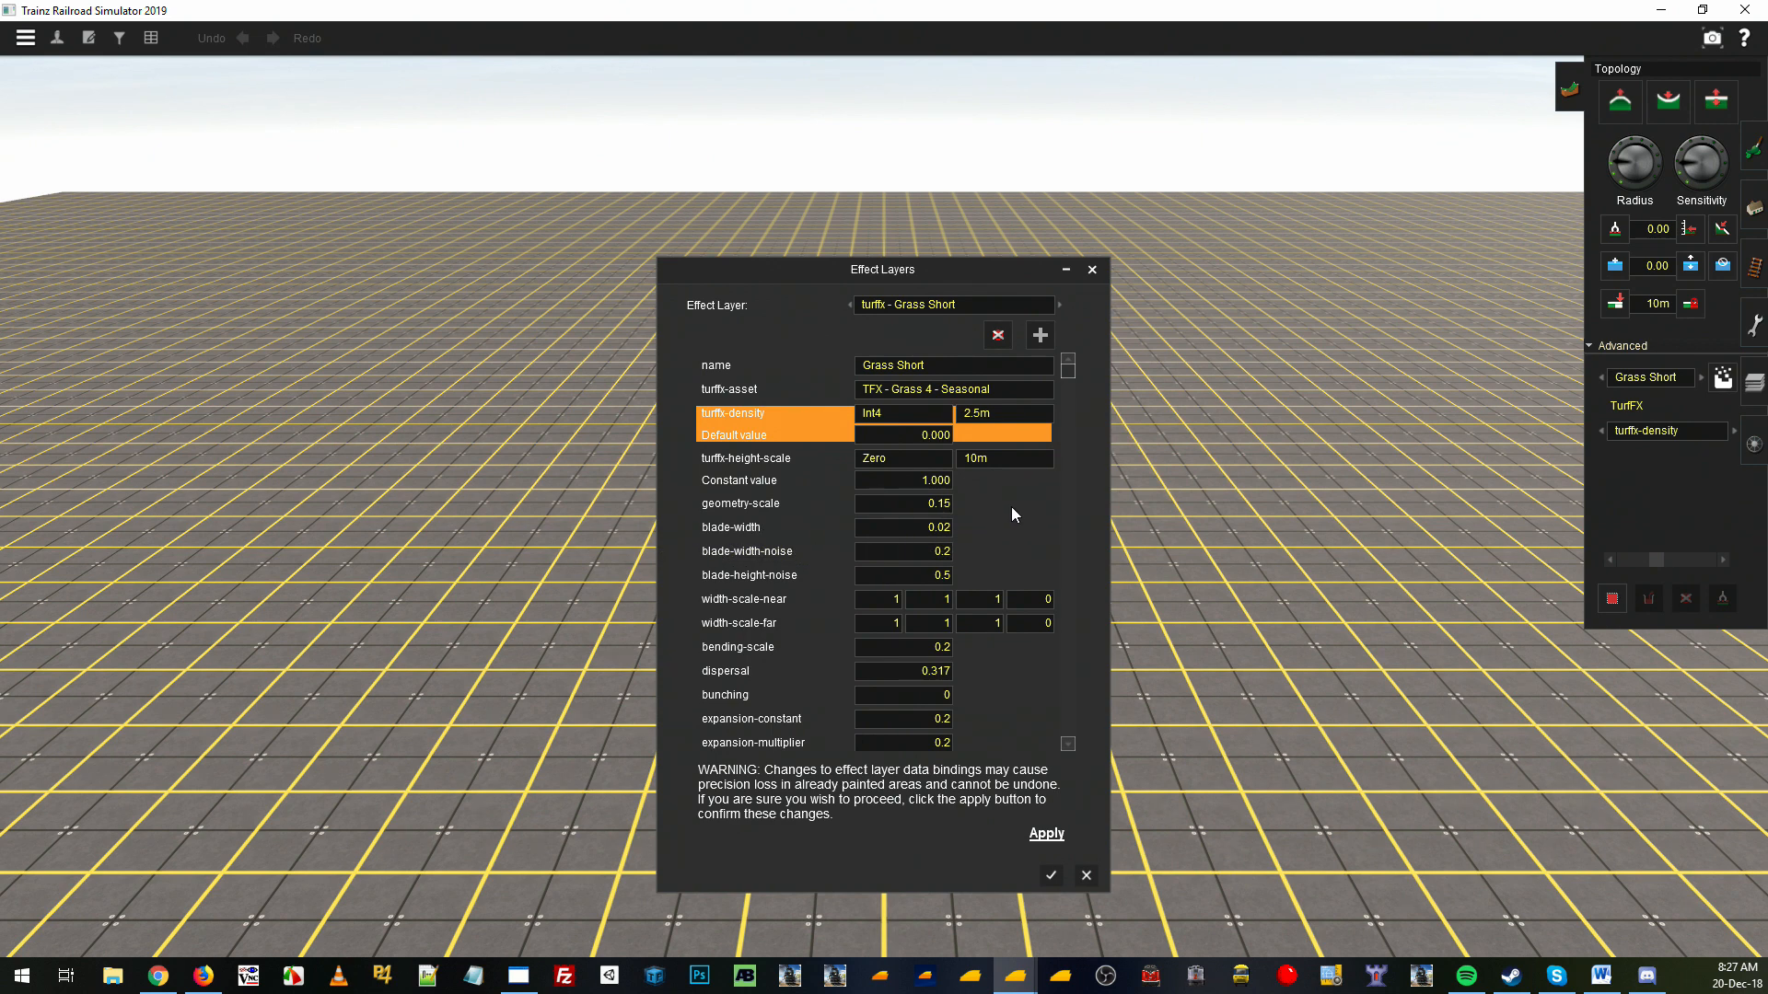
# Set blade-width to 0.01, blade-width-noise to 0 and blade-height-noise to 0.25
pyautogui.press('BackSpace')
pyautogui.write('1')
pyautogui.press('Return')
pyautogui.moveTo(920, 579); pyautogui.dragTo(1029, 584)
pyautogui.write('0.25')
# Compare the layer with the wiki's Short Grass settings and set bending-scale to 0.3
pyautogui.click(158, 976)
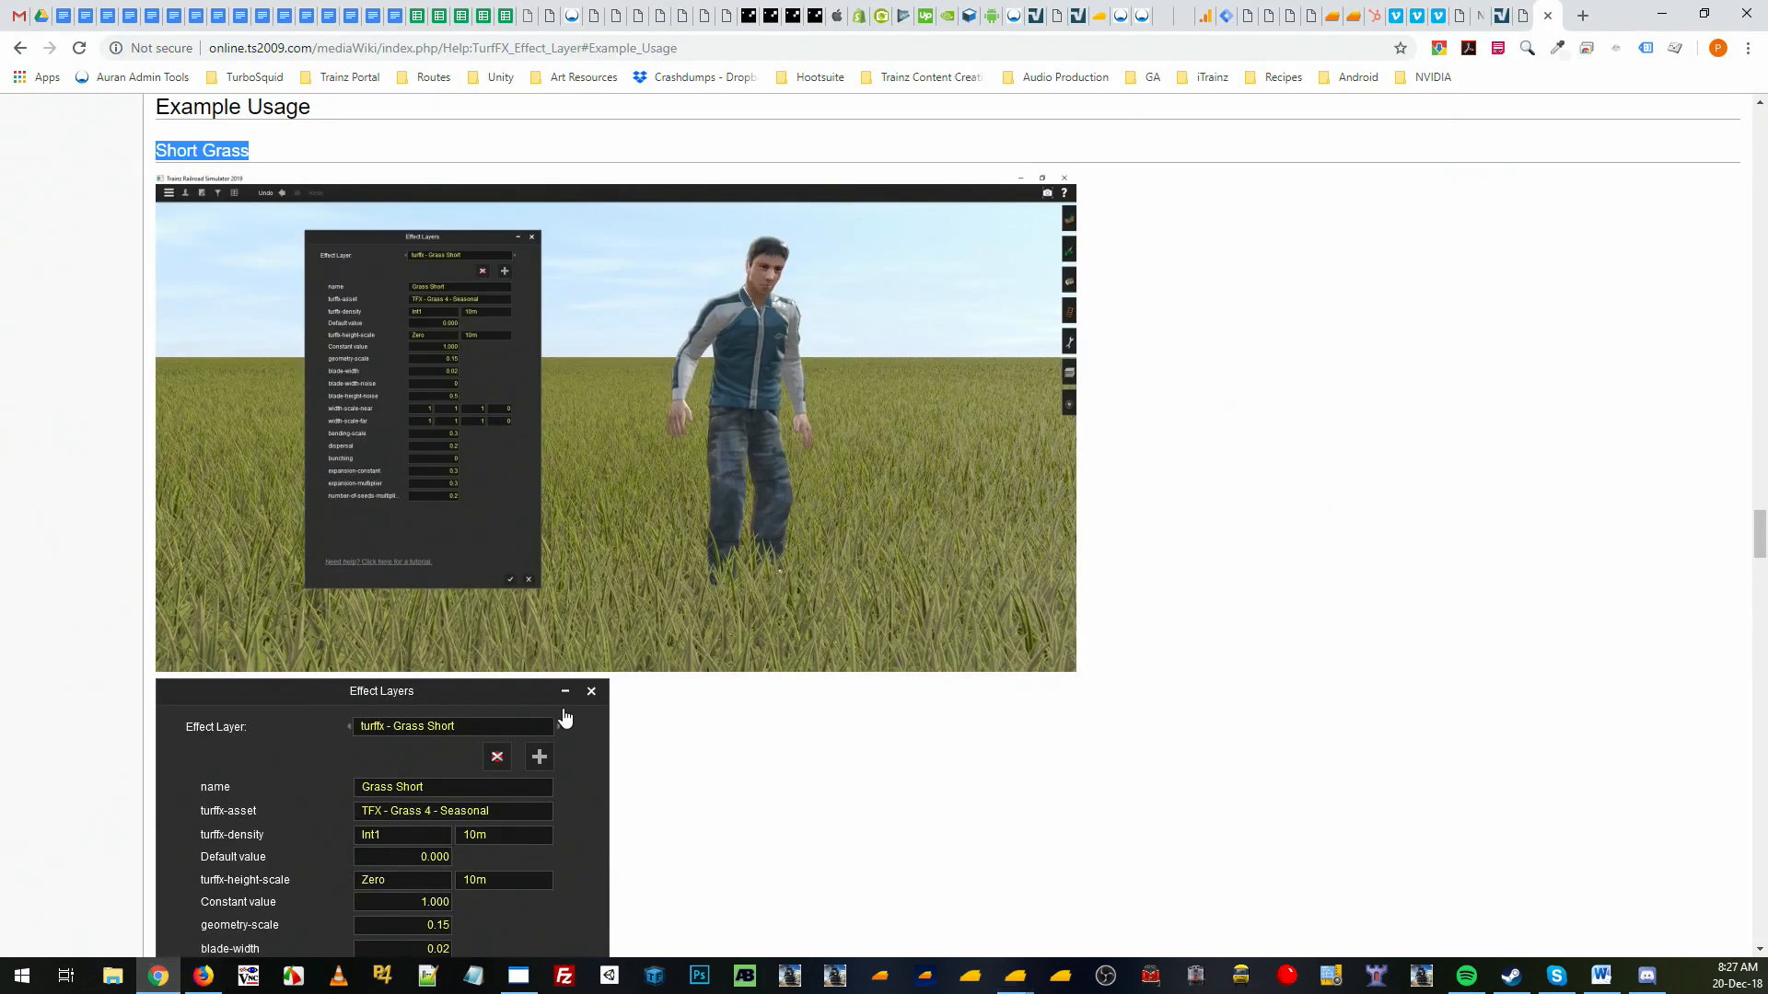
pyautogui.scroll(-3, 475, 774)
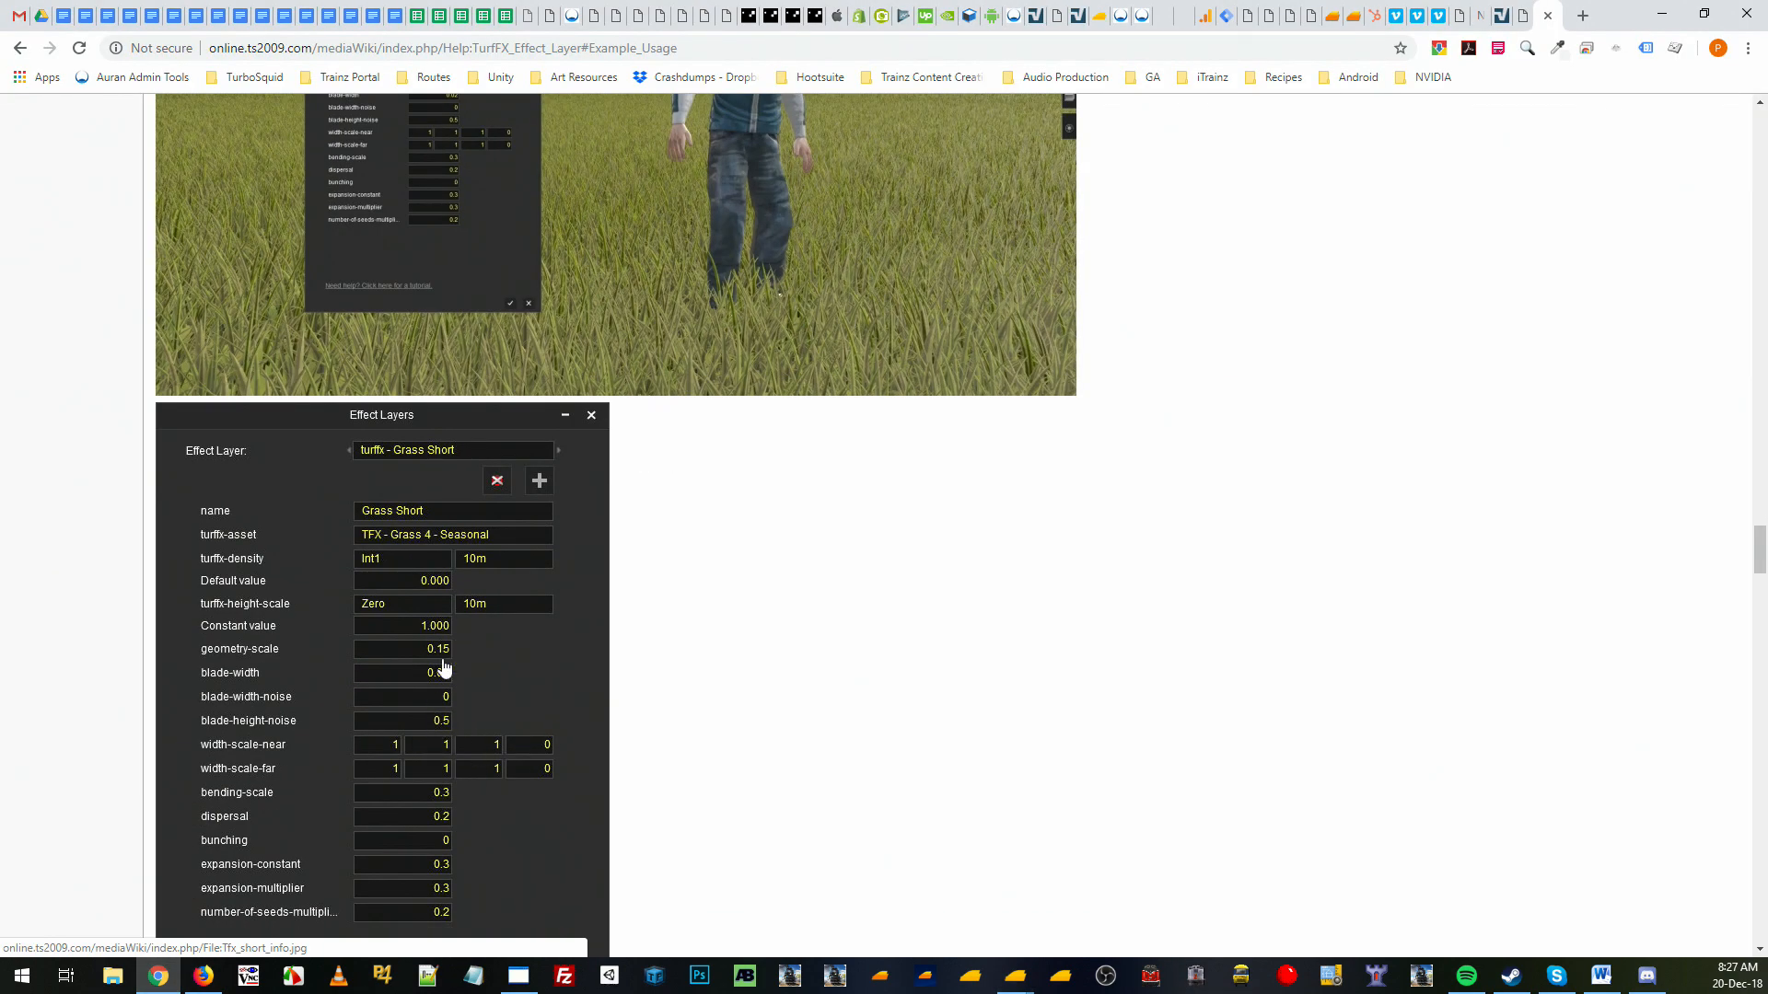
pyautogui.hotkey('alt', 'Tab')
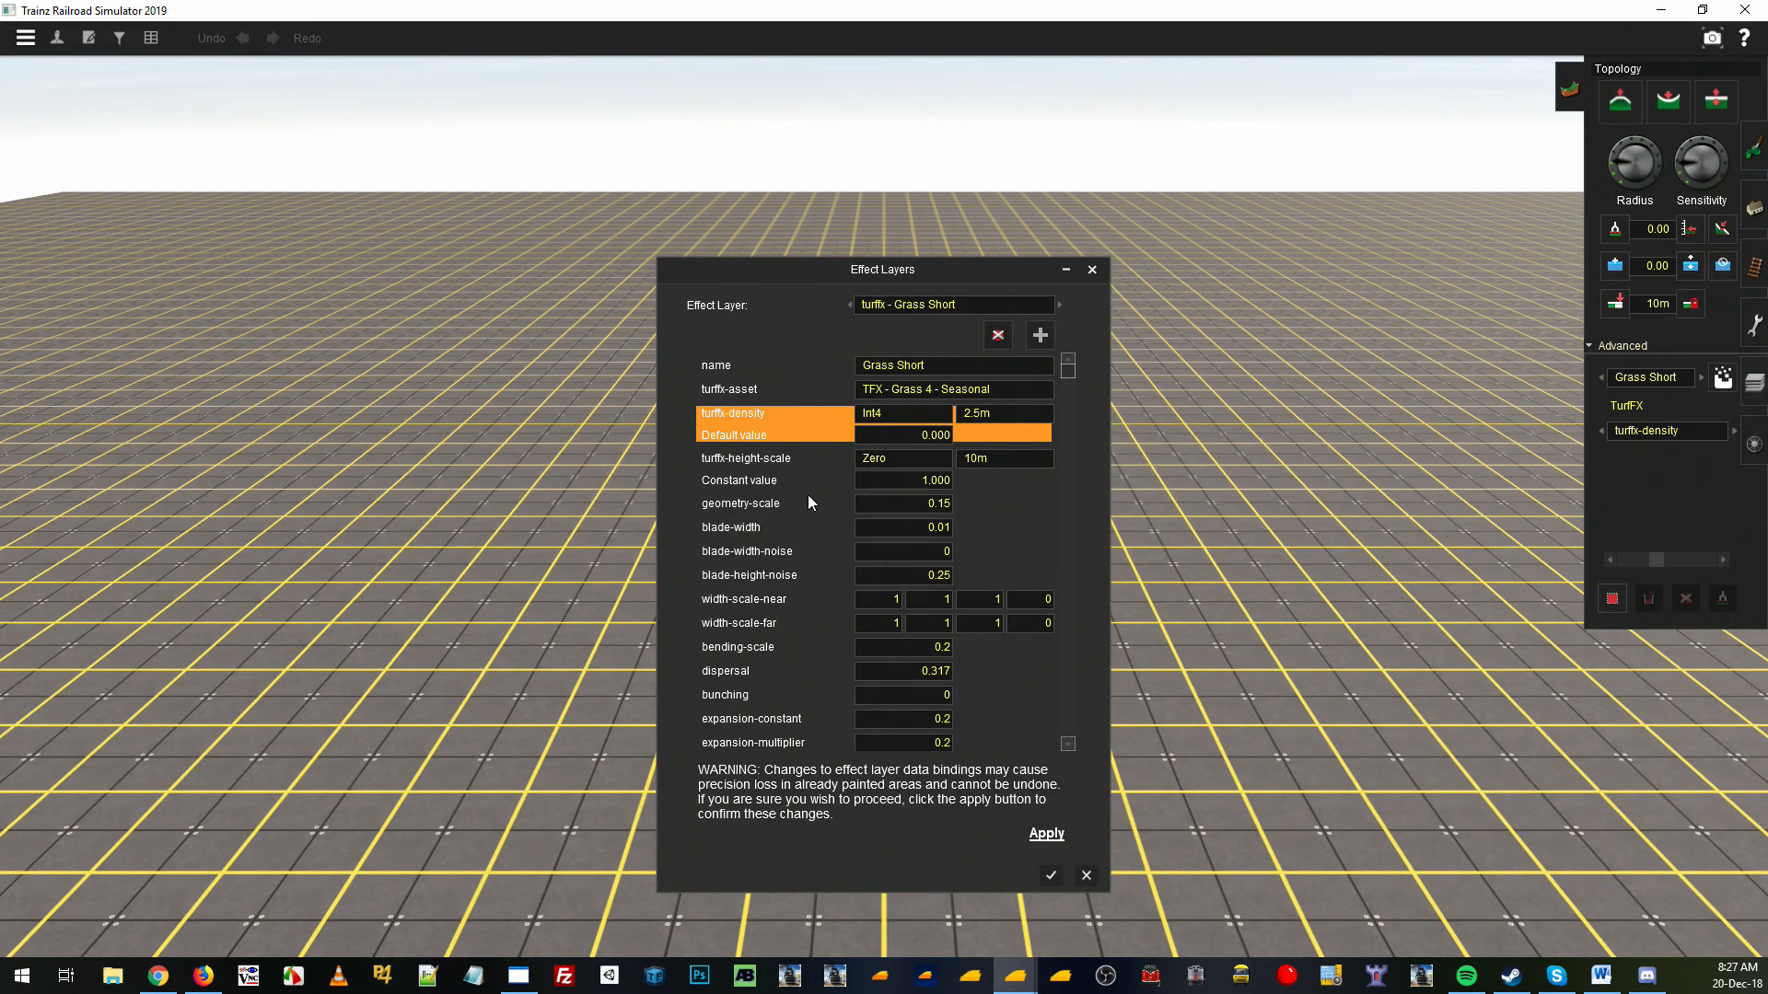
pyautogui.hotkey('alt', 'Tab')
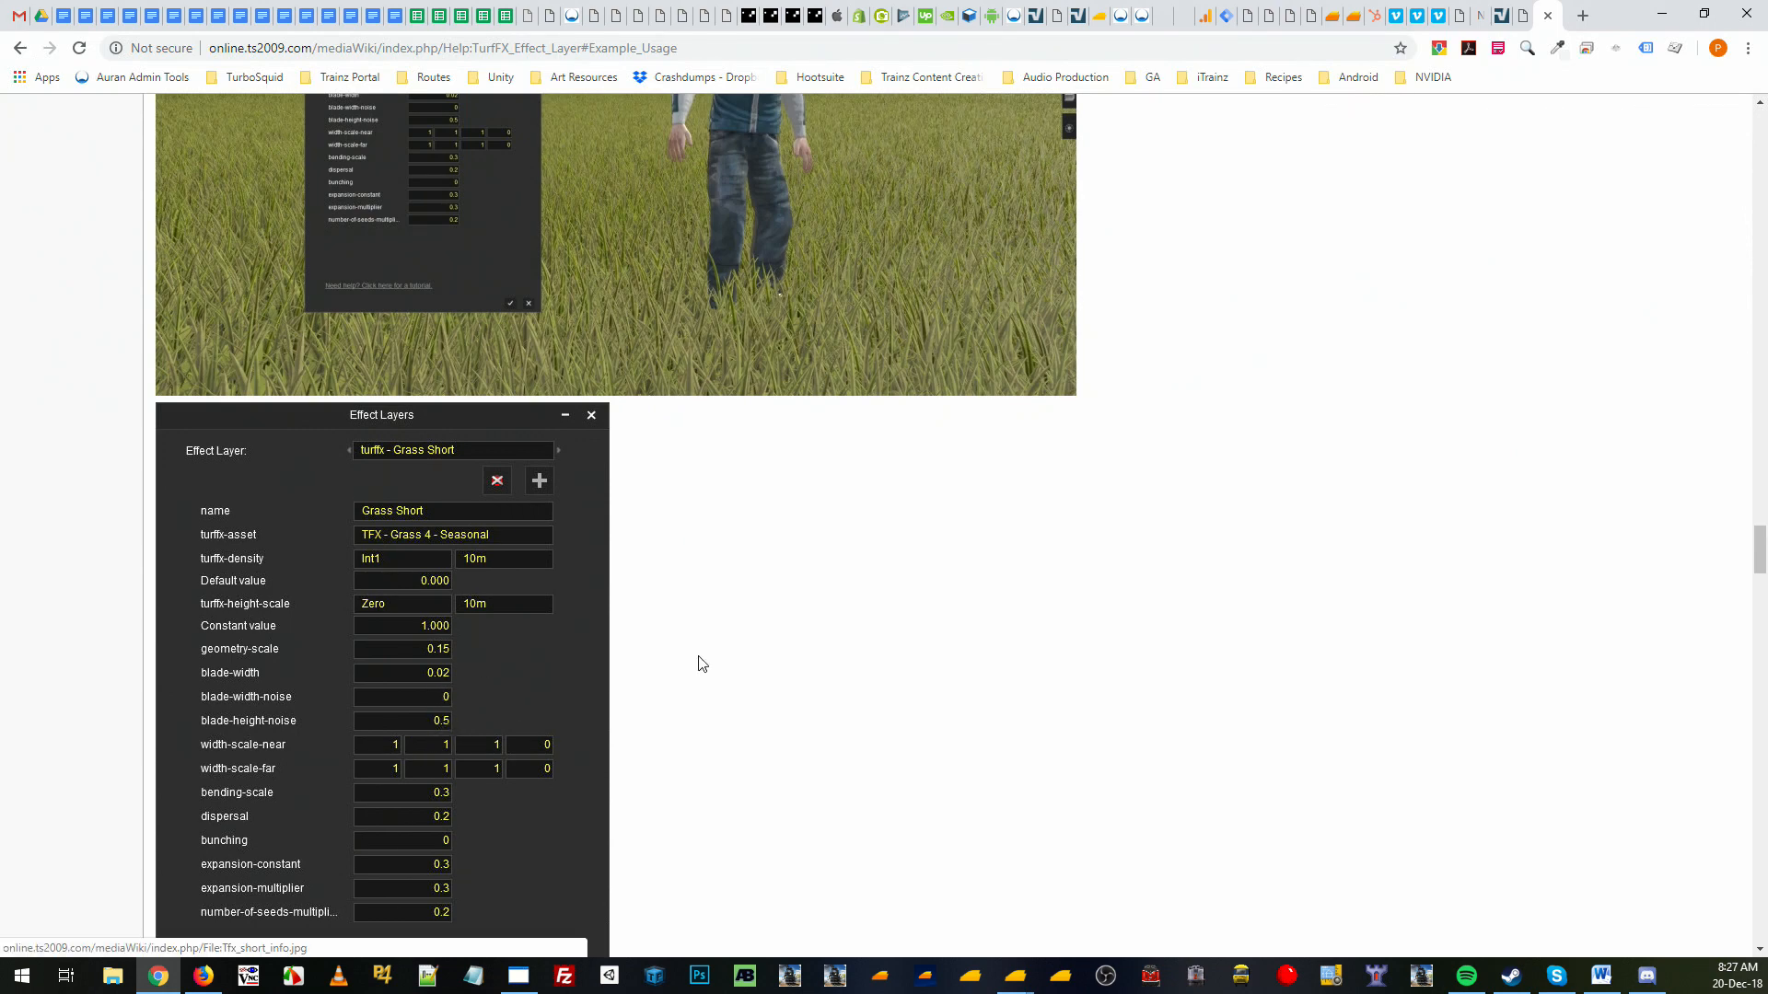
pyautogui.hotkey('alt', 'Tab')
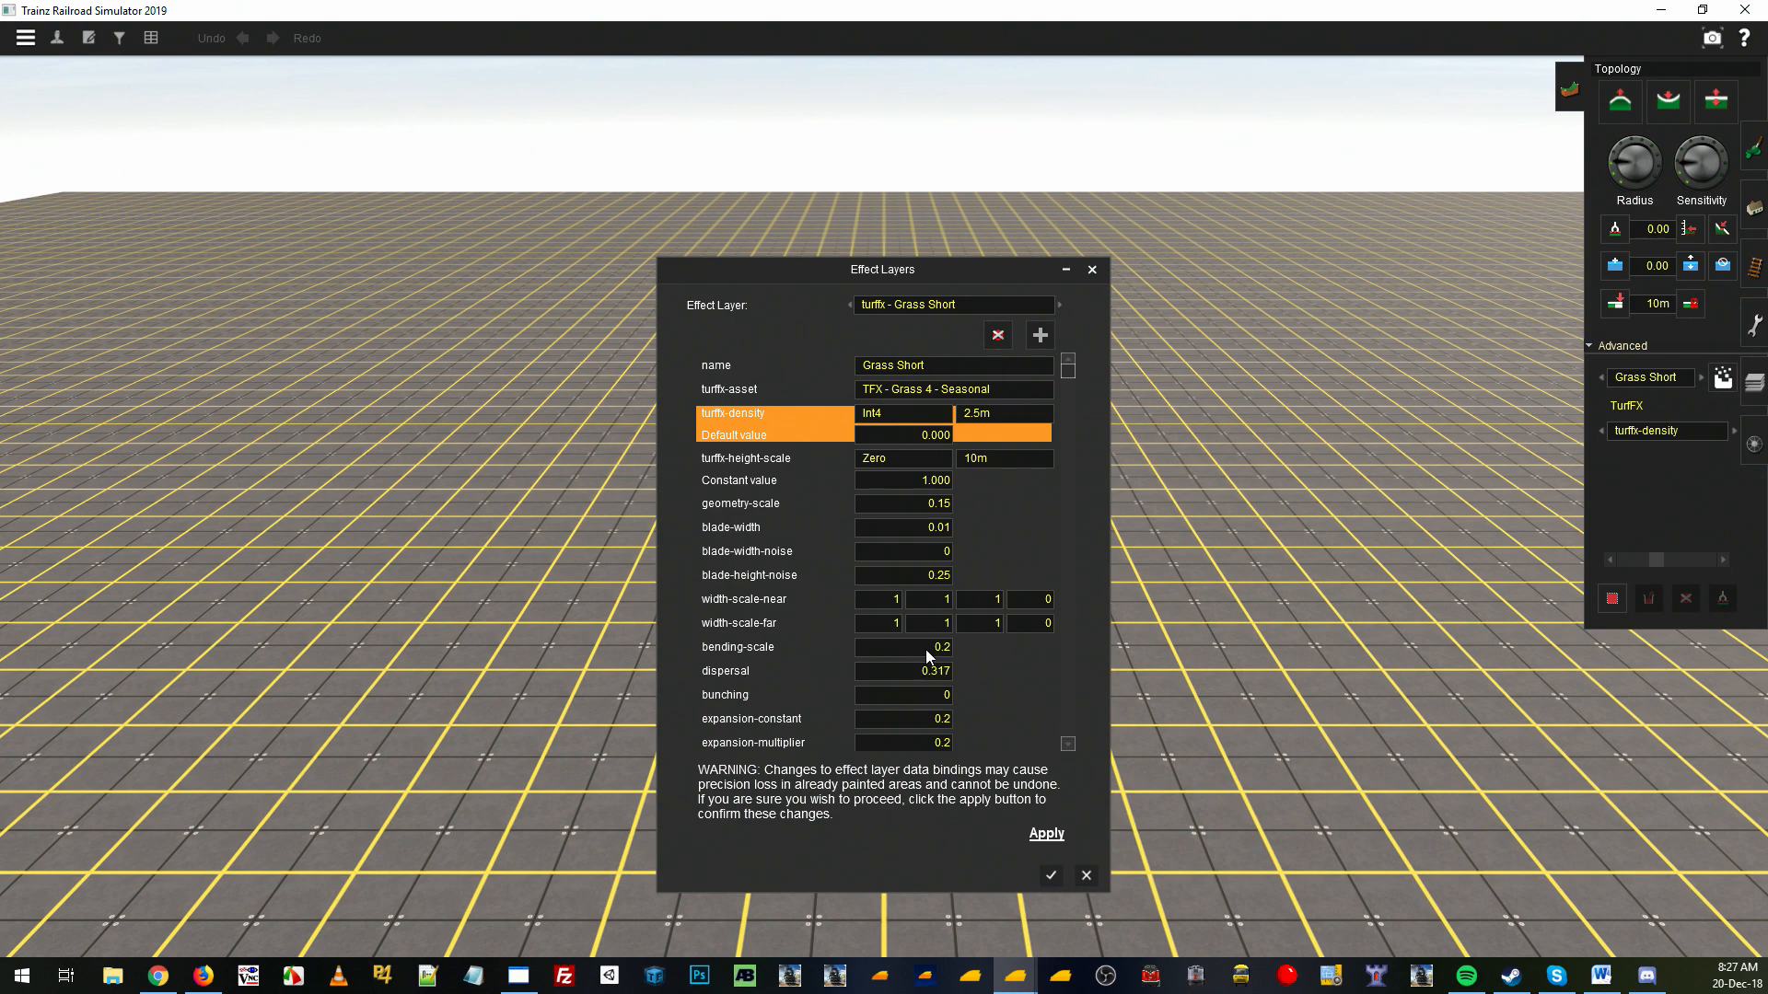
pyautogui.hotkey('alt', 'Tab')
pyautogui.scroll(-3, 596, 661)
pyautogui.scroll(1, 597, 661)
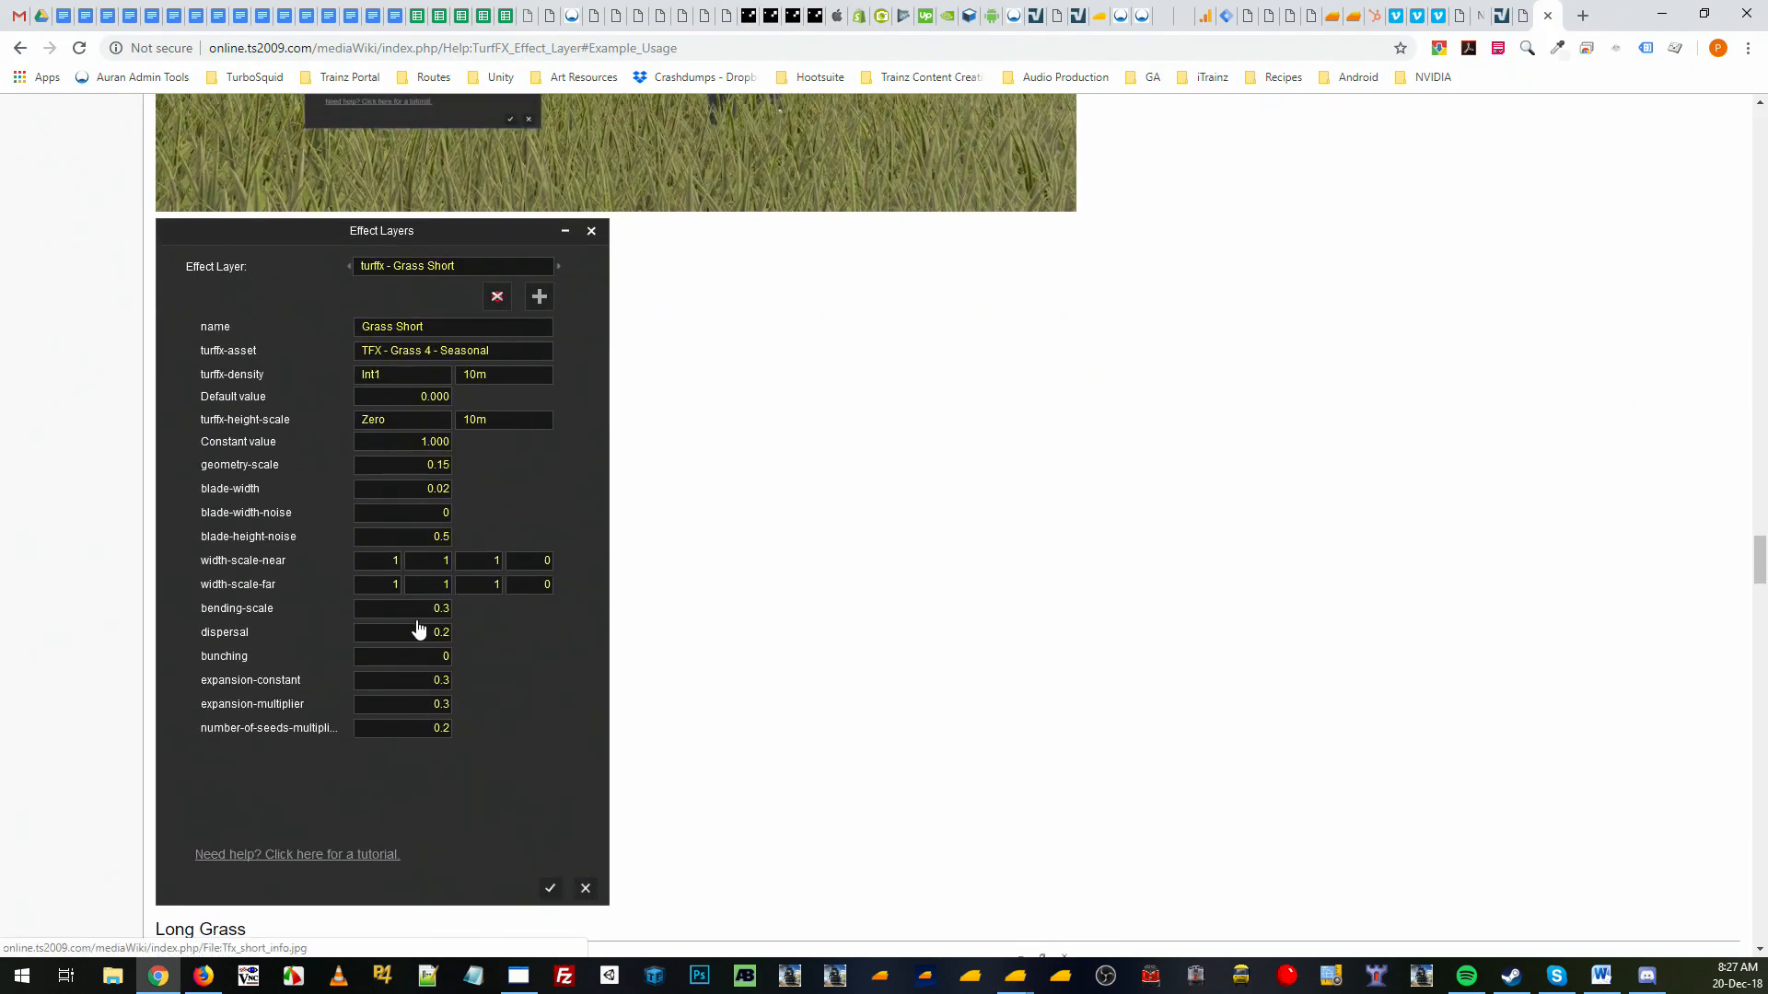
pyautogui.hotkey('alt', 'Tab')
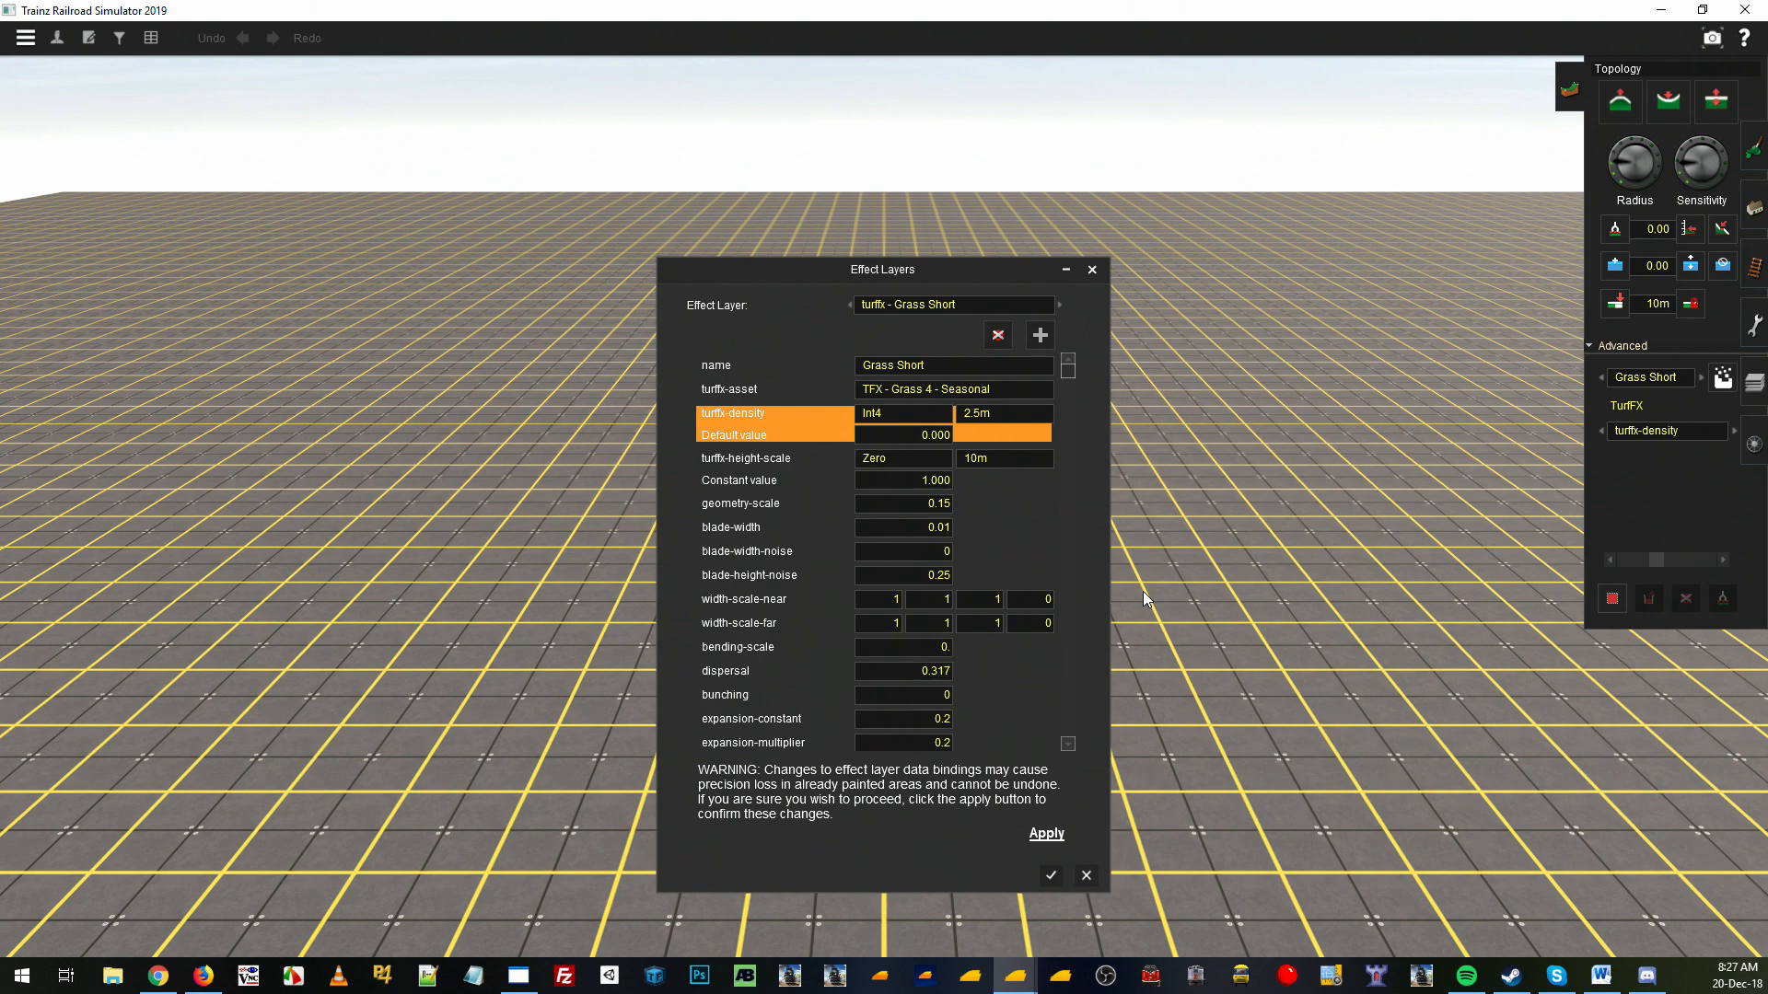
# Check the wiki's dispersal value in the browser and set the Grass Short layer's dispersal to 0.2
pyautogui.hotkey('alt', 'Tab')
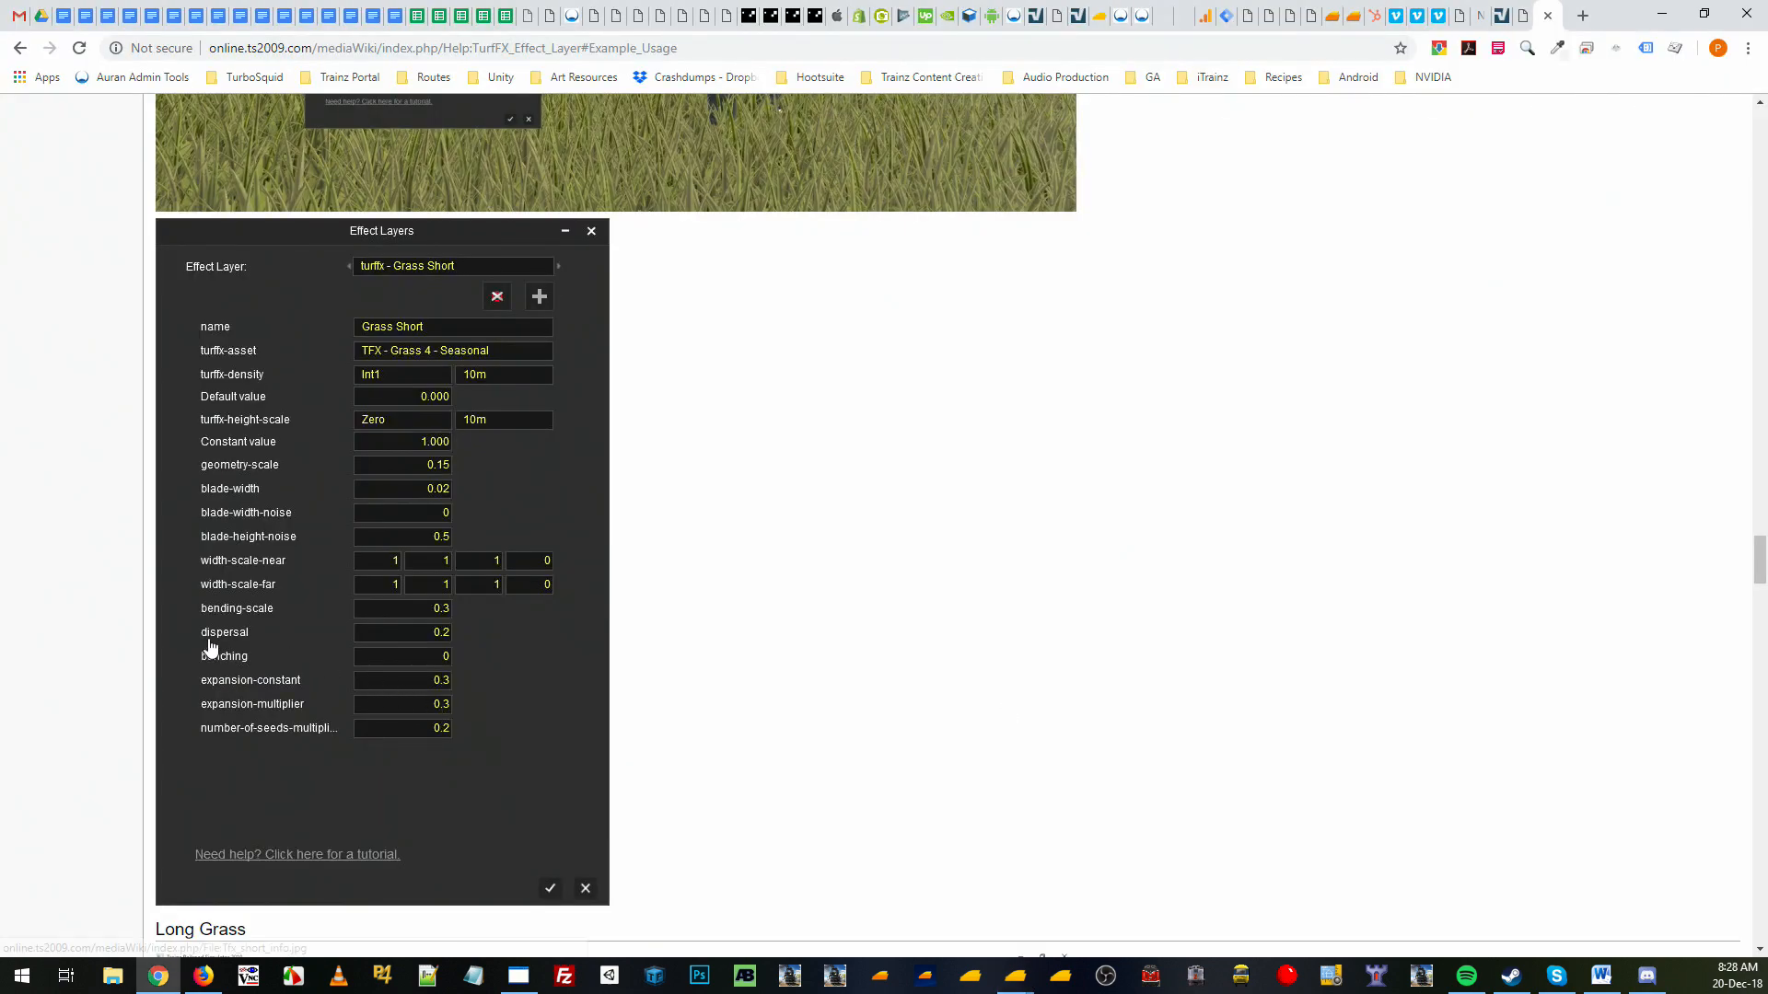
pyautogui.hotkey('alt', 'Tab')
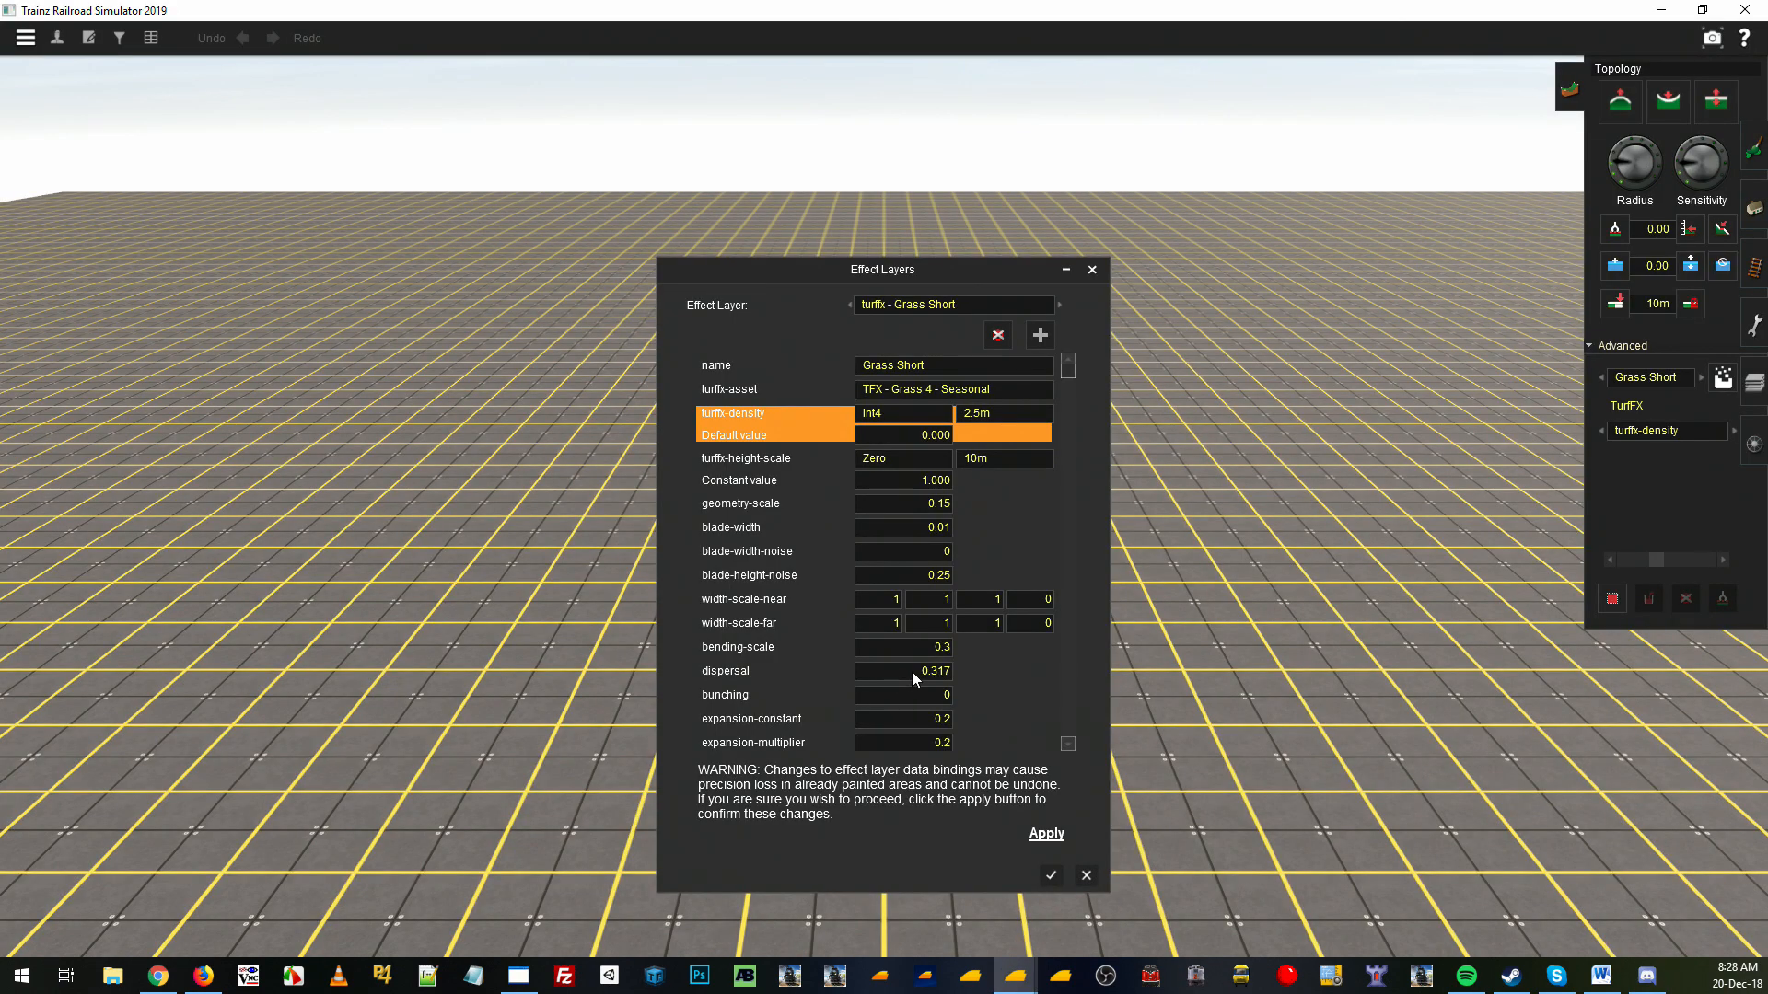
pyautogui.click(911, 671)
pyautogui.write('0.3')
pyautogui.write('2')
pyautogui.hotkey('alt', 'Tab')
pyautogui.hotkey('alt', 'Tab')
# Set expansion-constant and expansion-multiplier to 0.3 as in the wiki example, and apply the Grass Short layer changes
pyautogui.click(1068, 744)
pyautogui.moveTo(957, 891); pyautogui.dragTo(955, 952)
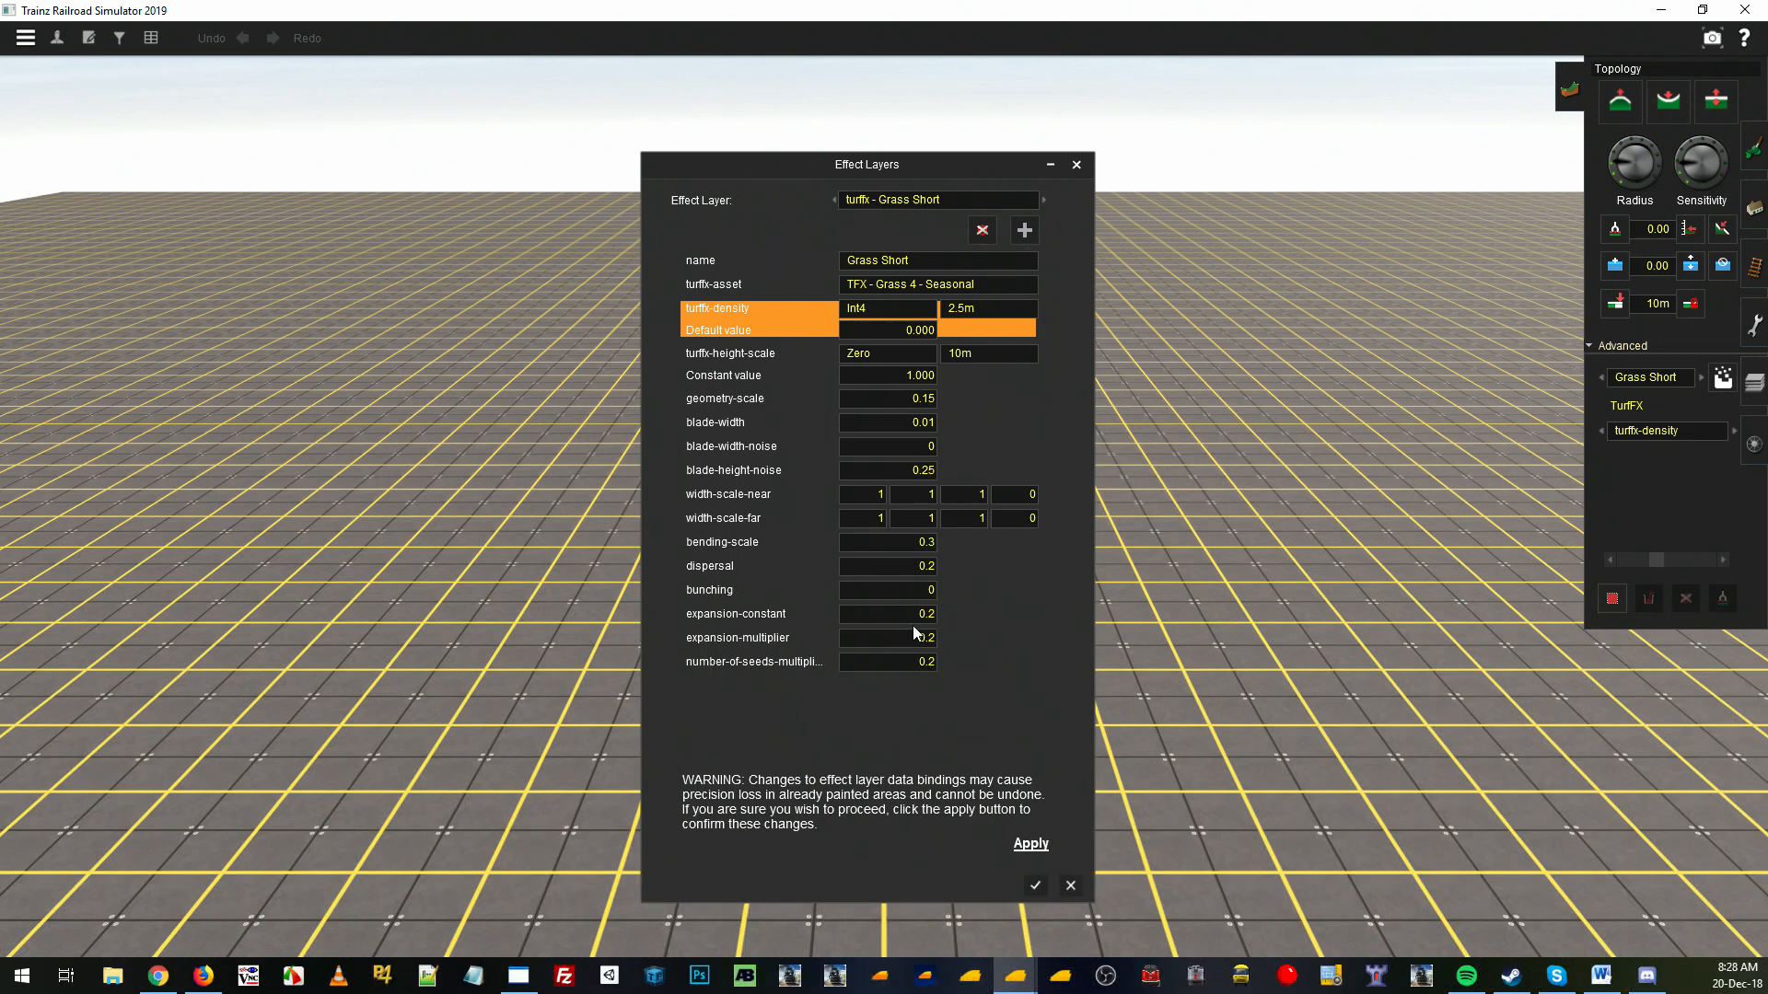
pyautogui.hotkey('alt', 'Tab')
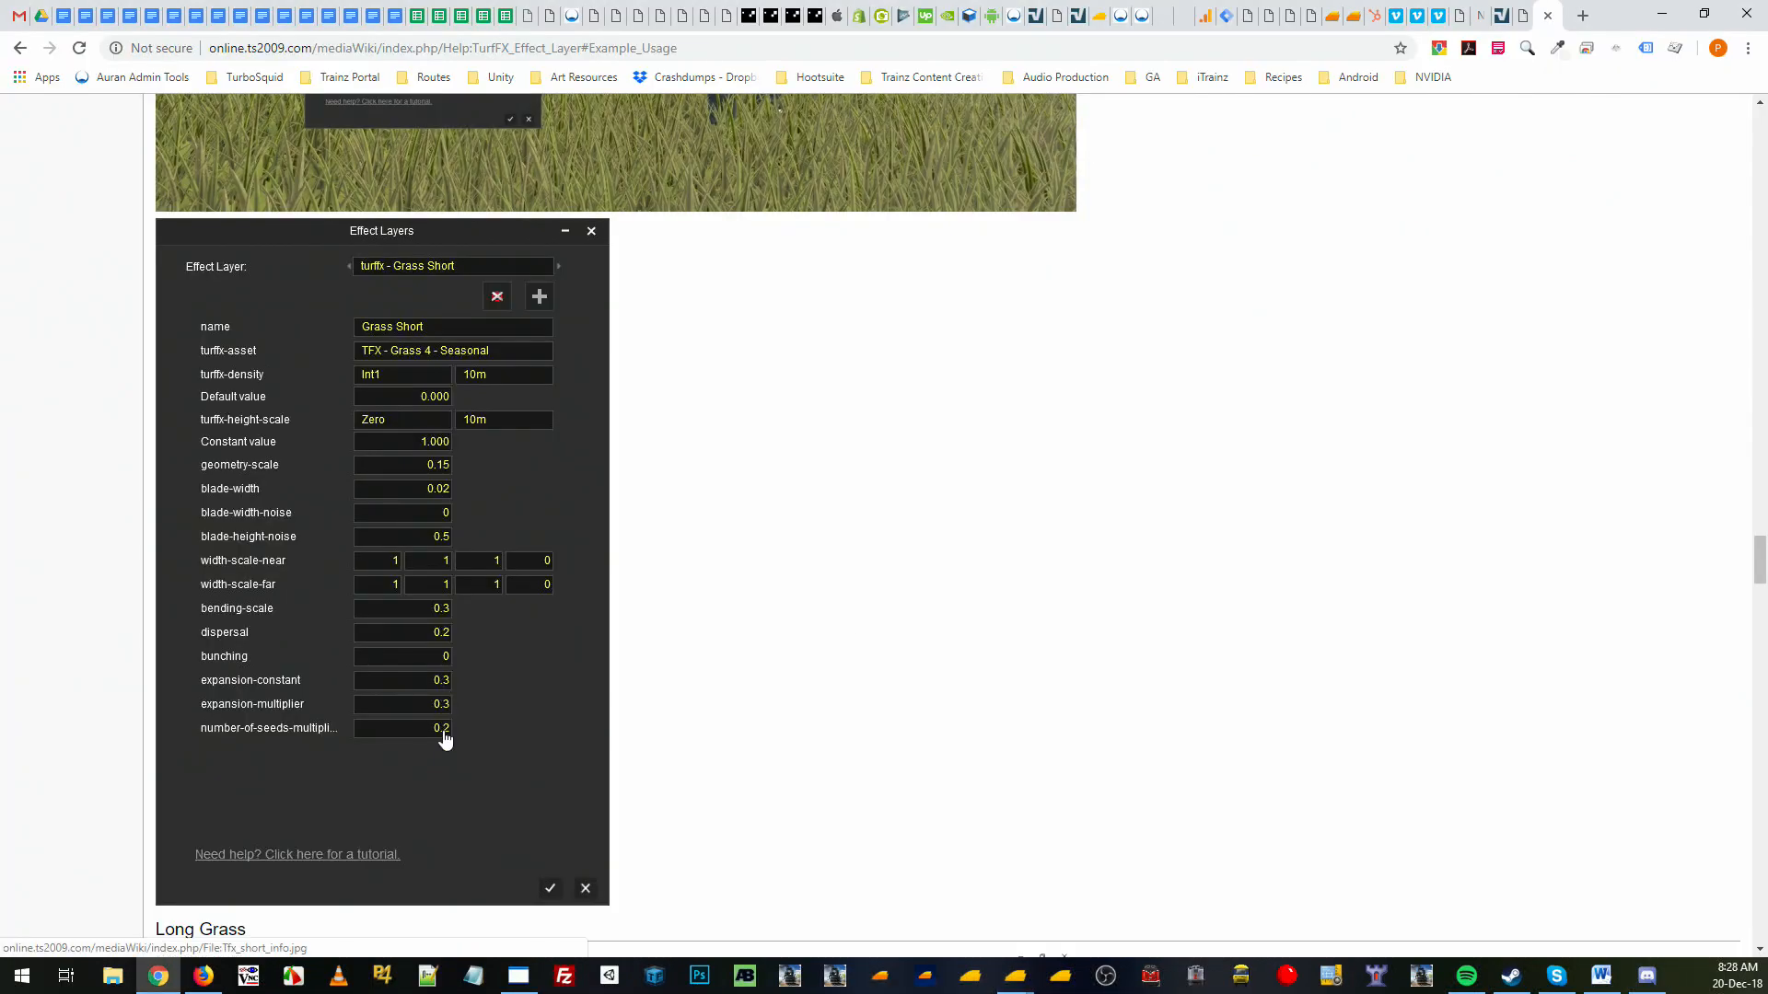
pyautogui.hotkey('alt', 'Tab')
pyautogui.press('BackSpace')
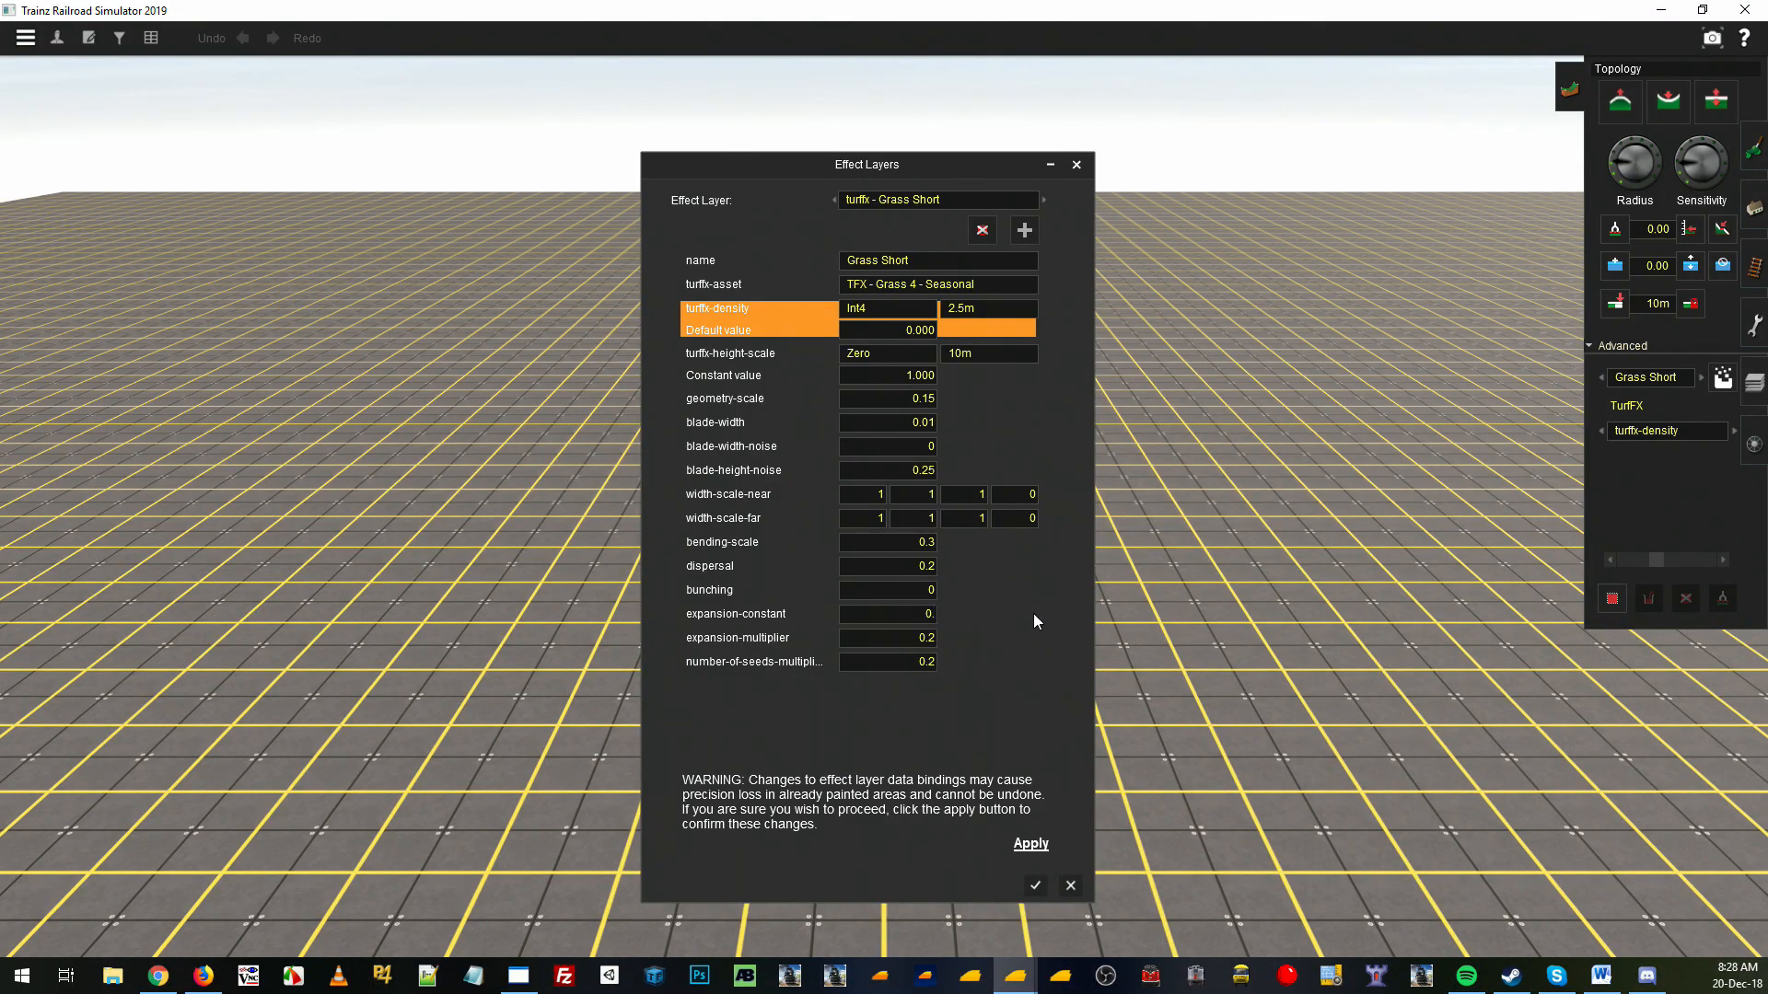
pyautogui.write('3')
pyautogui.press('Tab')
pyautogui.press('BackSpace')
pyautogui.write('3')
pyautogui.click(1029, 845)
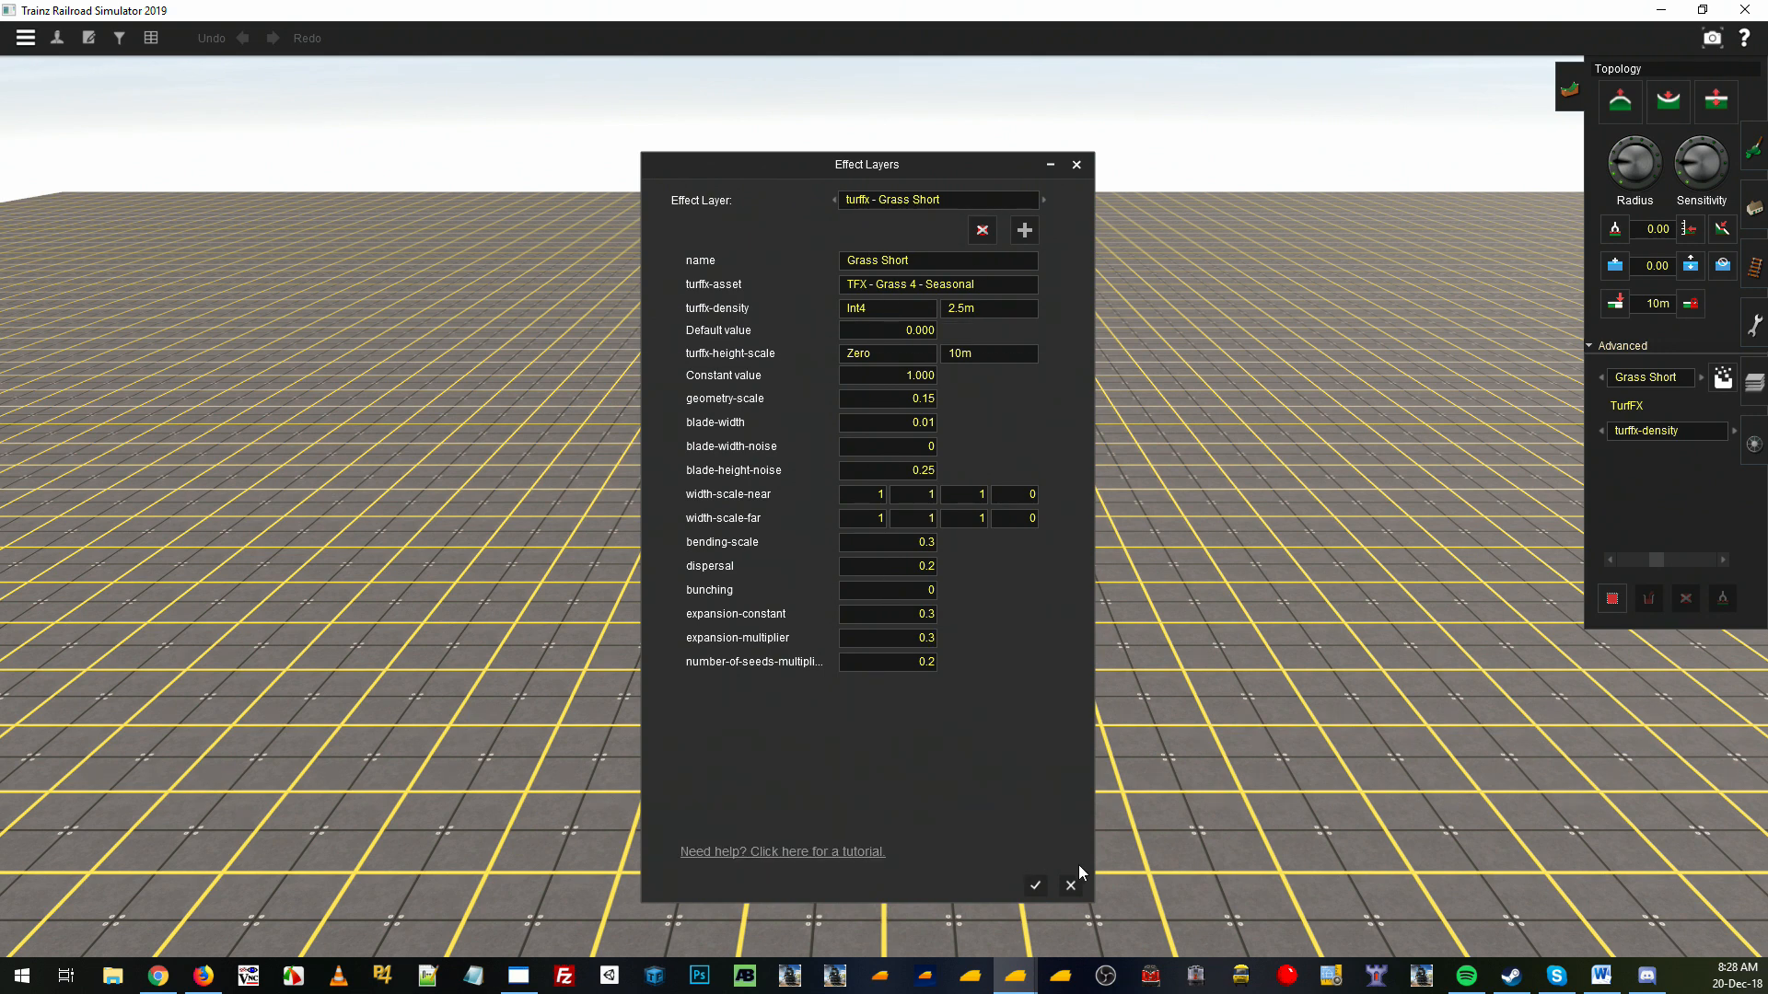
pyautogui.click(1034, 886)
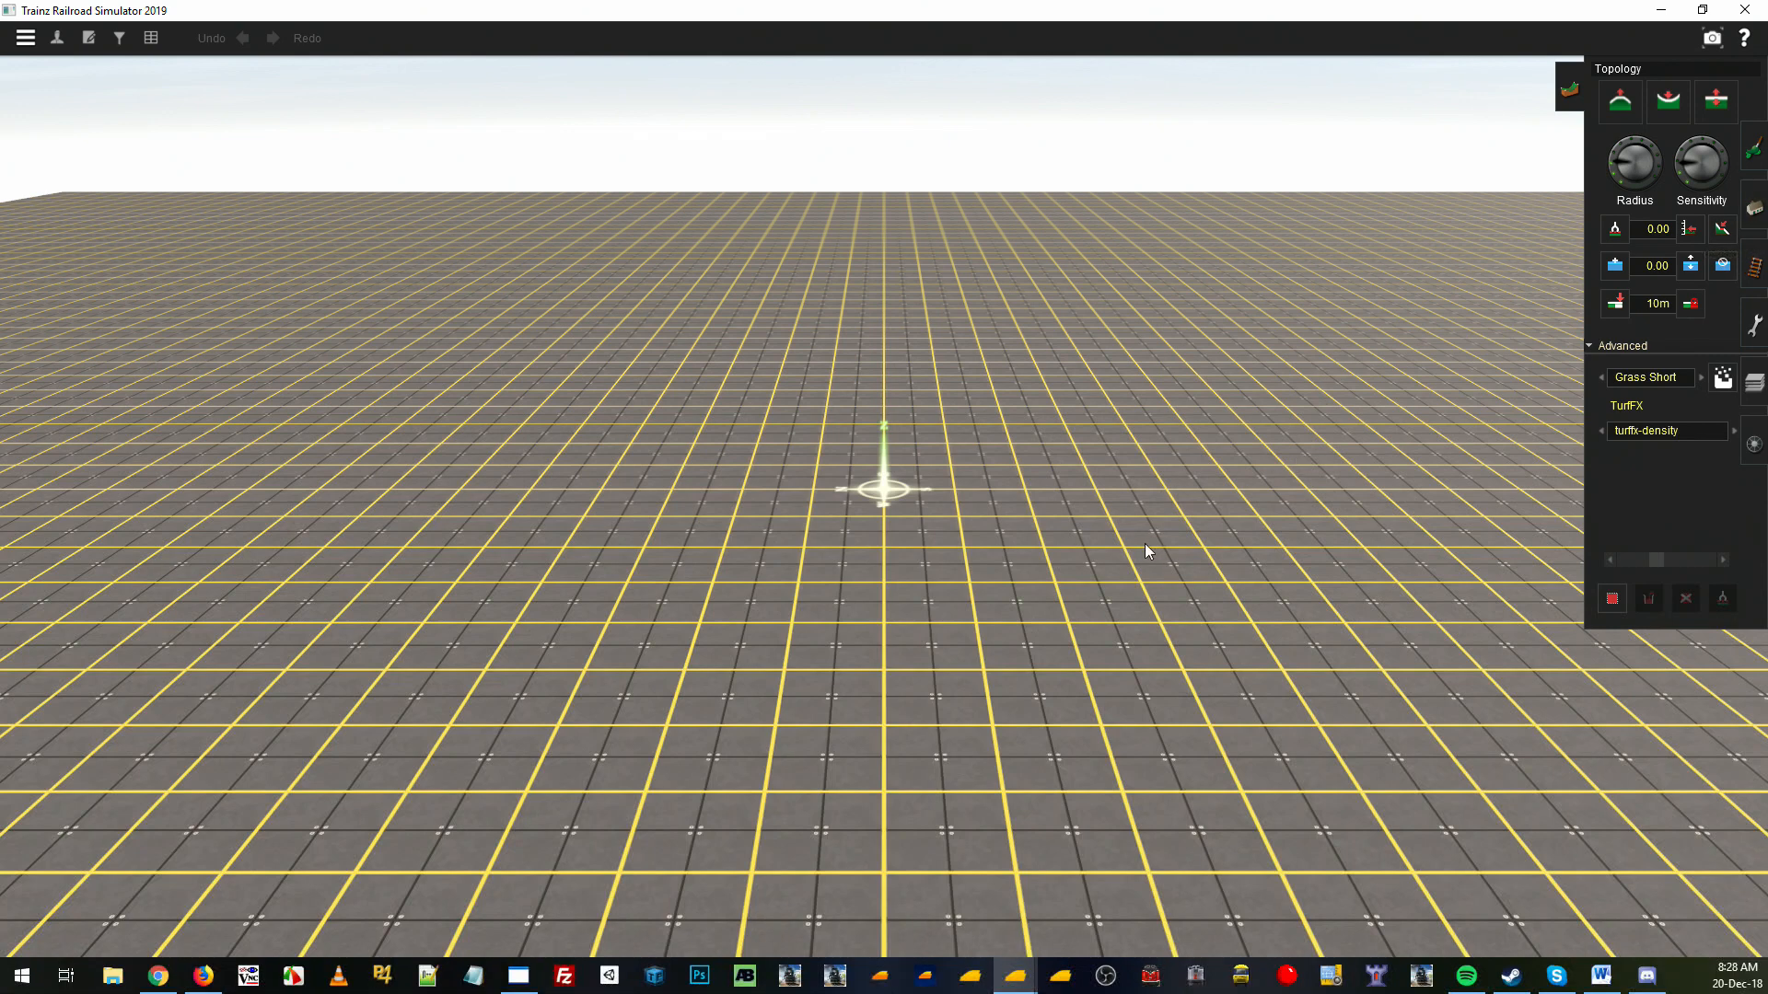
# Activate the Topology Height up tool with the Grass Short effect layer as its target
pyautogui.click(1631, 98)
pyautogui.click(1658, 378)
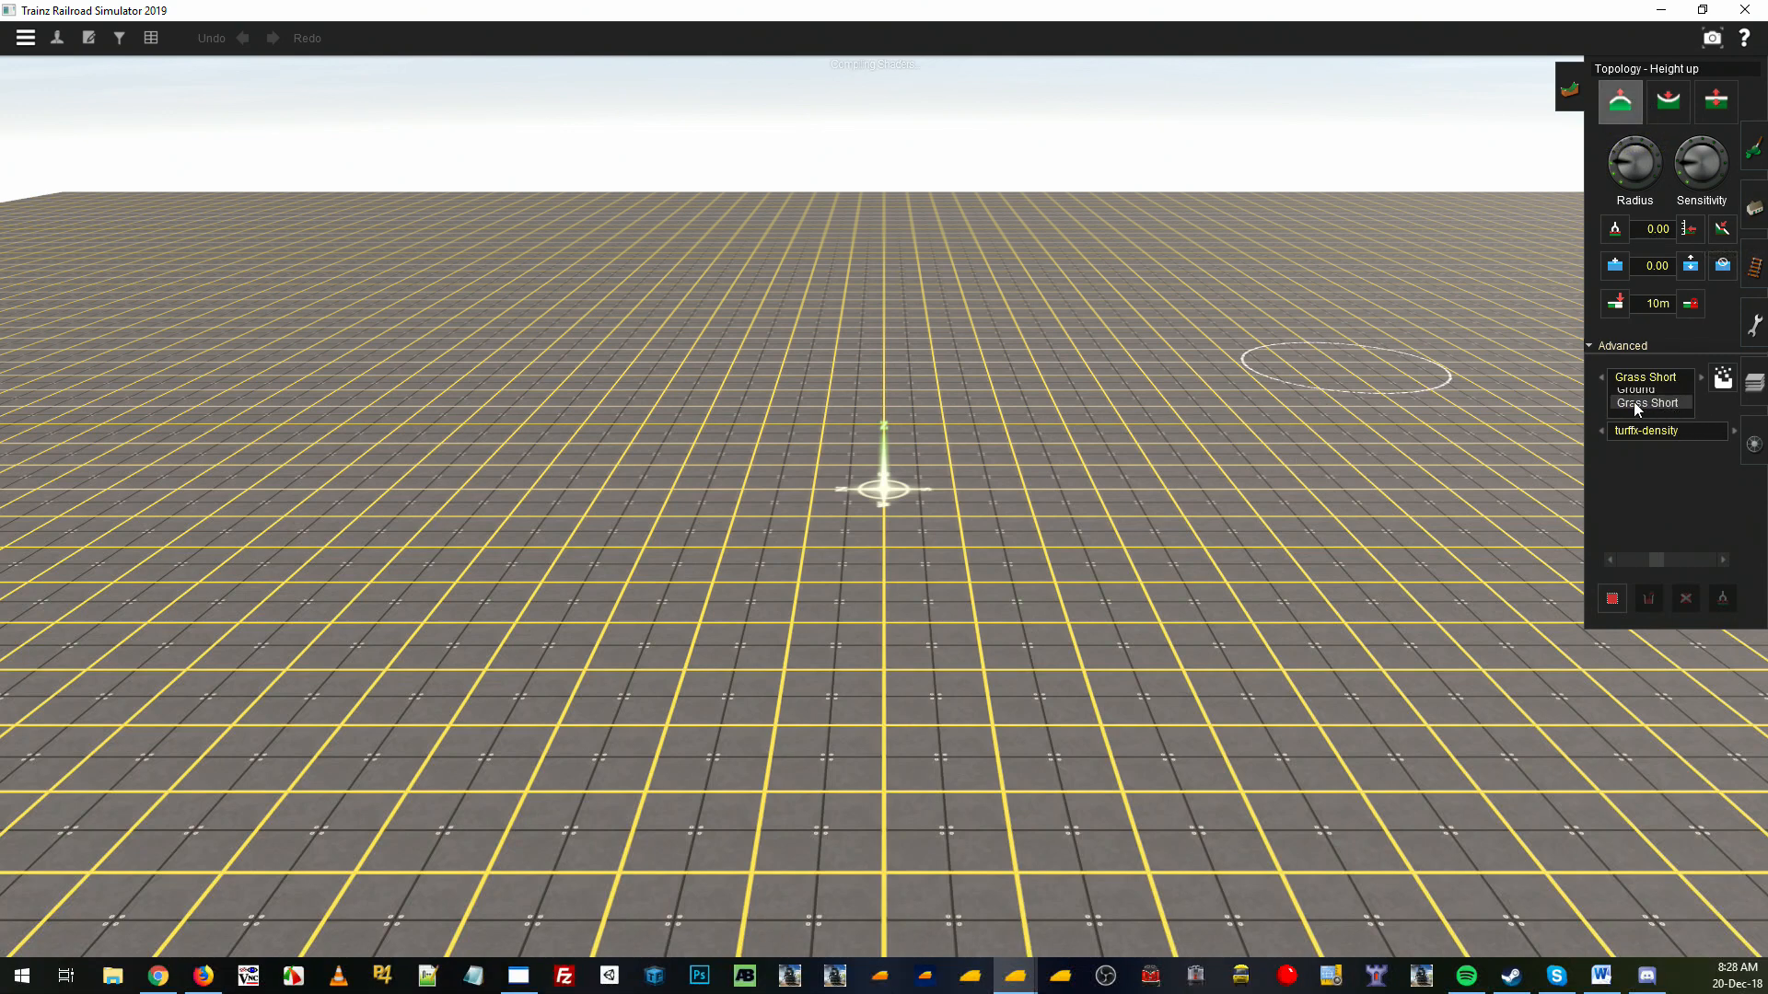
pyautogui.click(1647, 403)
# Reduce the Height up brush to a small radius for close-up work on the terrain grid
pyautogui.moveTo(1611, 149)
pyautogui.mouseDown()
pyautogui.moveTo(1603, 181)
pyautogui.moveTo(1650, 219)
pyautogui.mouseUp()
pyautogui.rightClick(822, 531)
pyautogui.scroll(10, 858, 515)
pyautogui.rightClick(1213, 486)
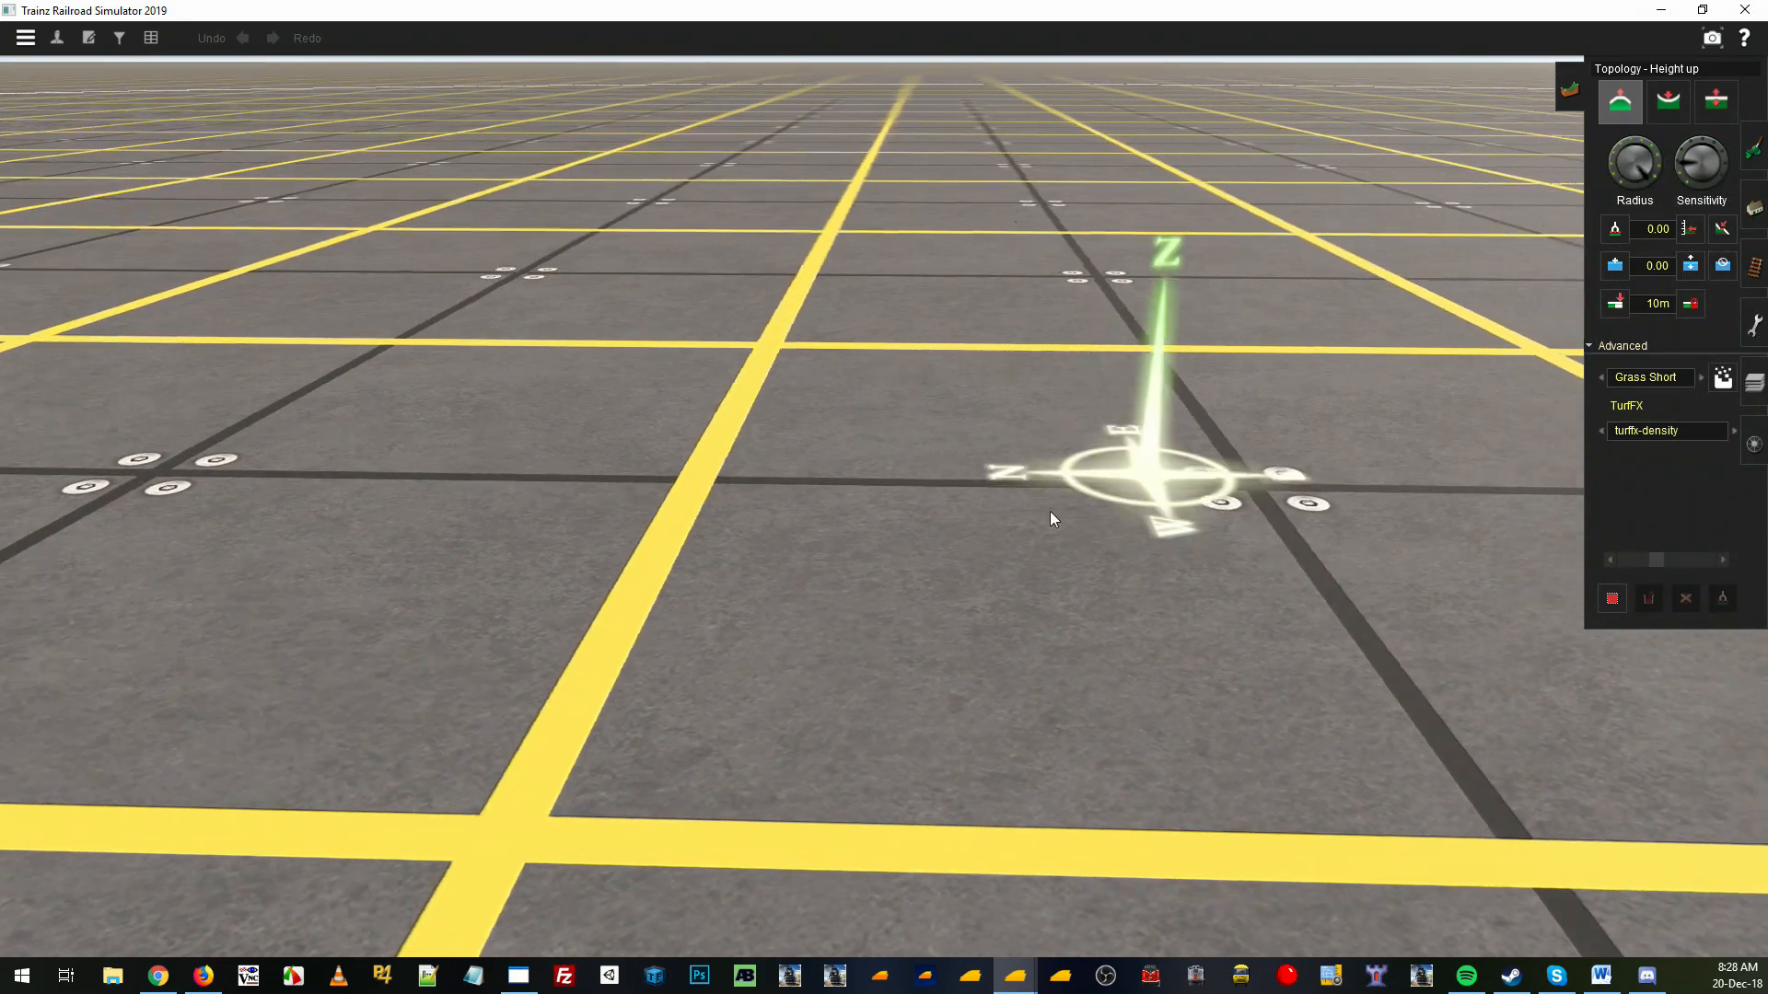
pyautogui.scroll(-5, 856, 523)
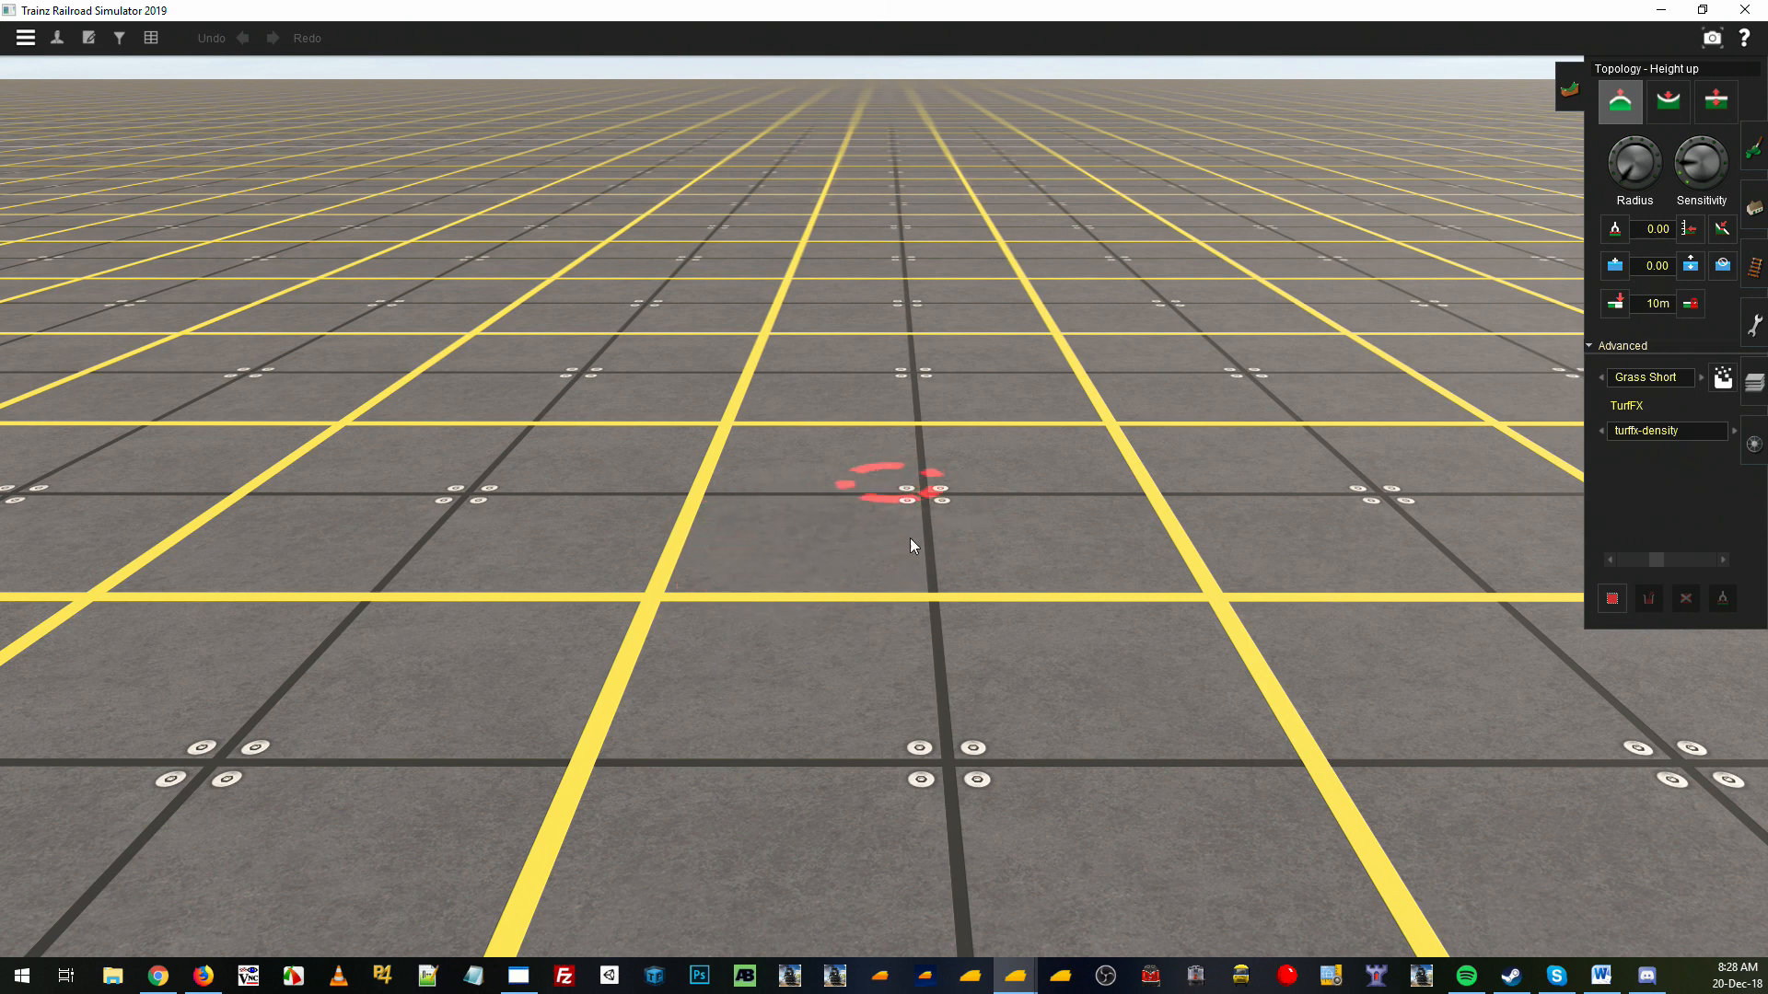
pyautogui.moveTo(1619, 187); pyautogui.dragTo(1617, 187)
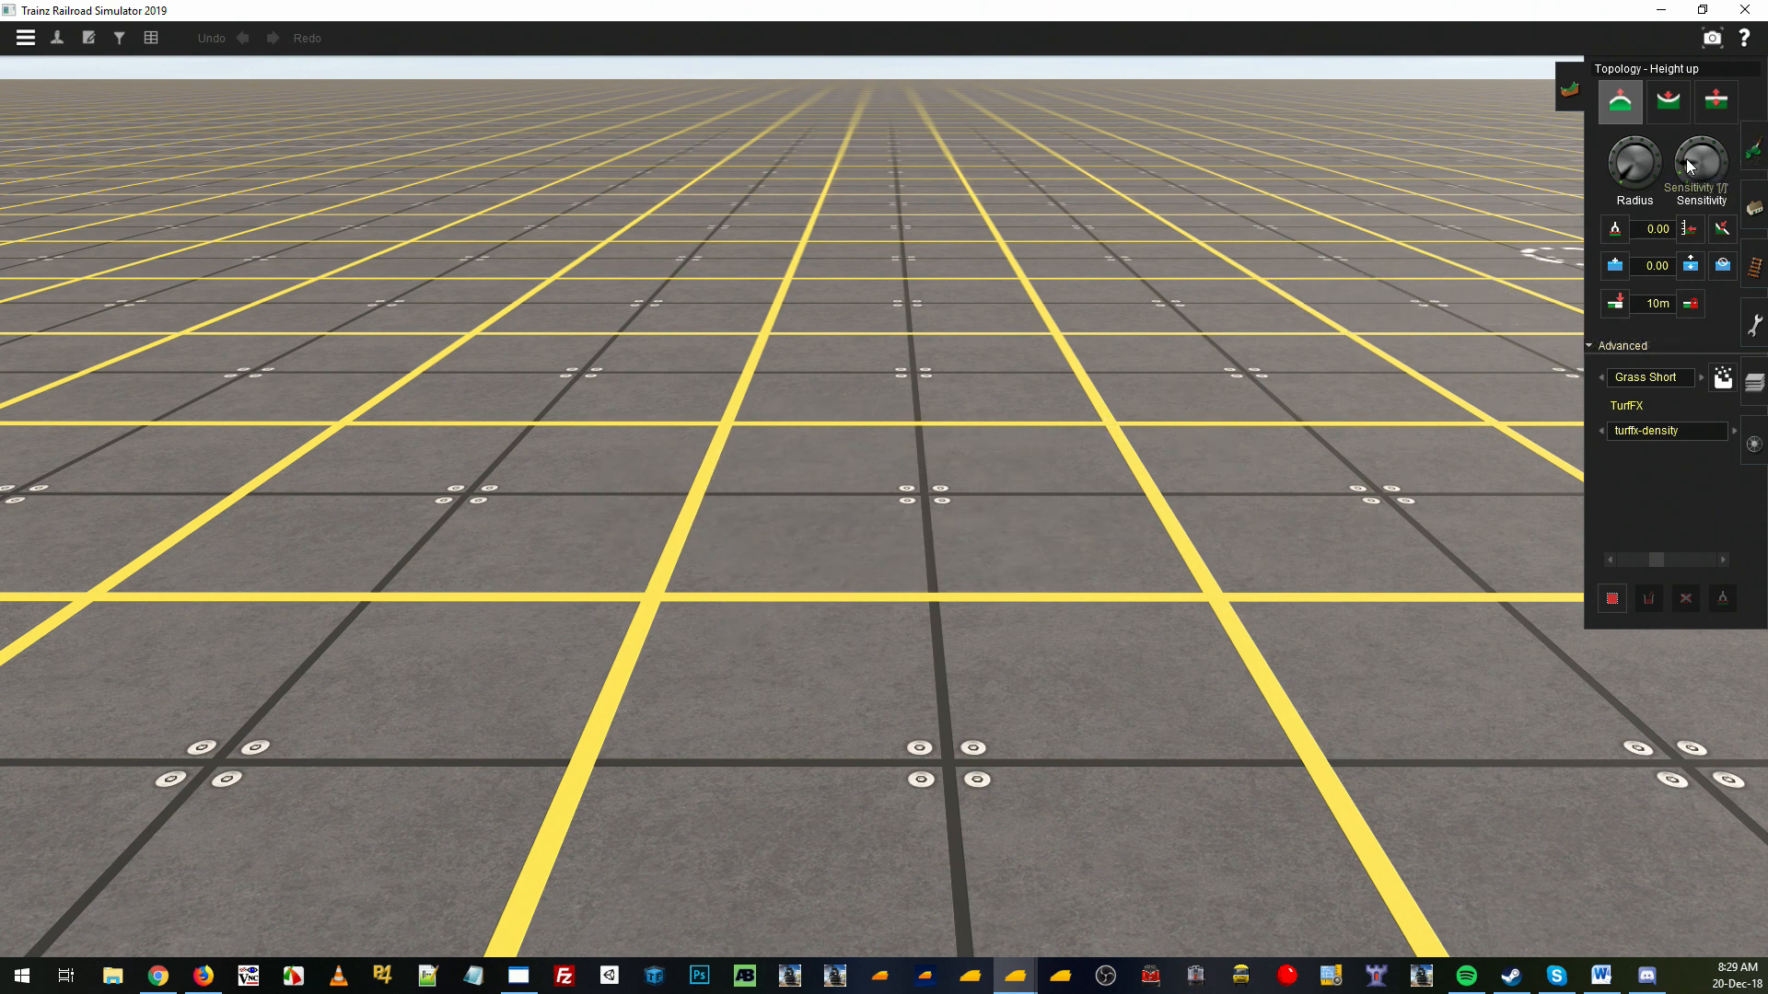
# Raise the Height up sensitivity and paint Grass Short density over a wide terrain area with an enlarged brush radius
pyautogui.moveTo(1686, 159)
pyautogui.mouseDown()
pyautogui.moveTo(1698, 140)
pyautogui.moveTo(1735, 183)
pyautogui.moveTo(1693, 148)
pyautogui.mouseUp()
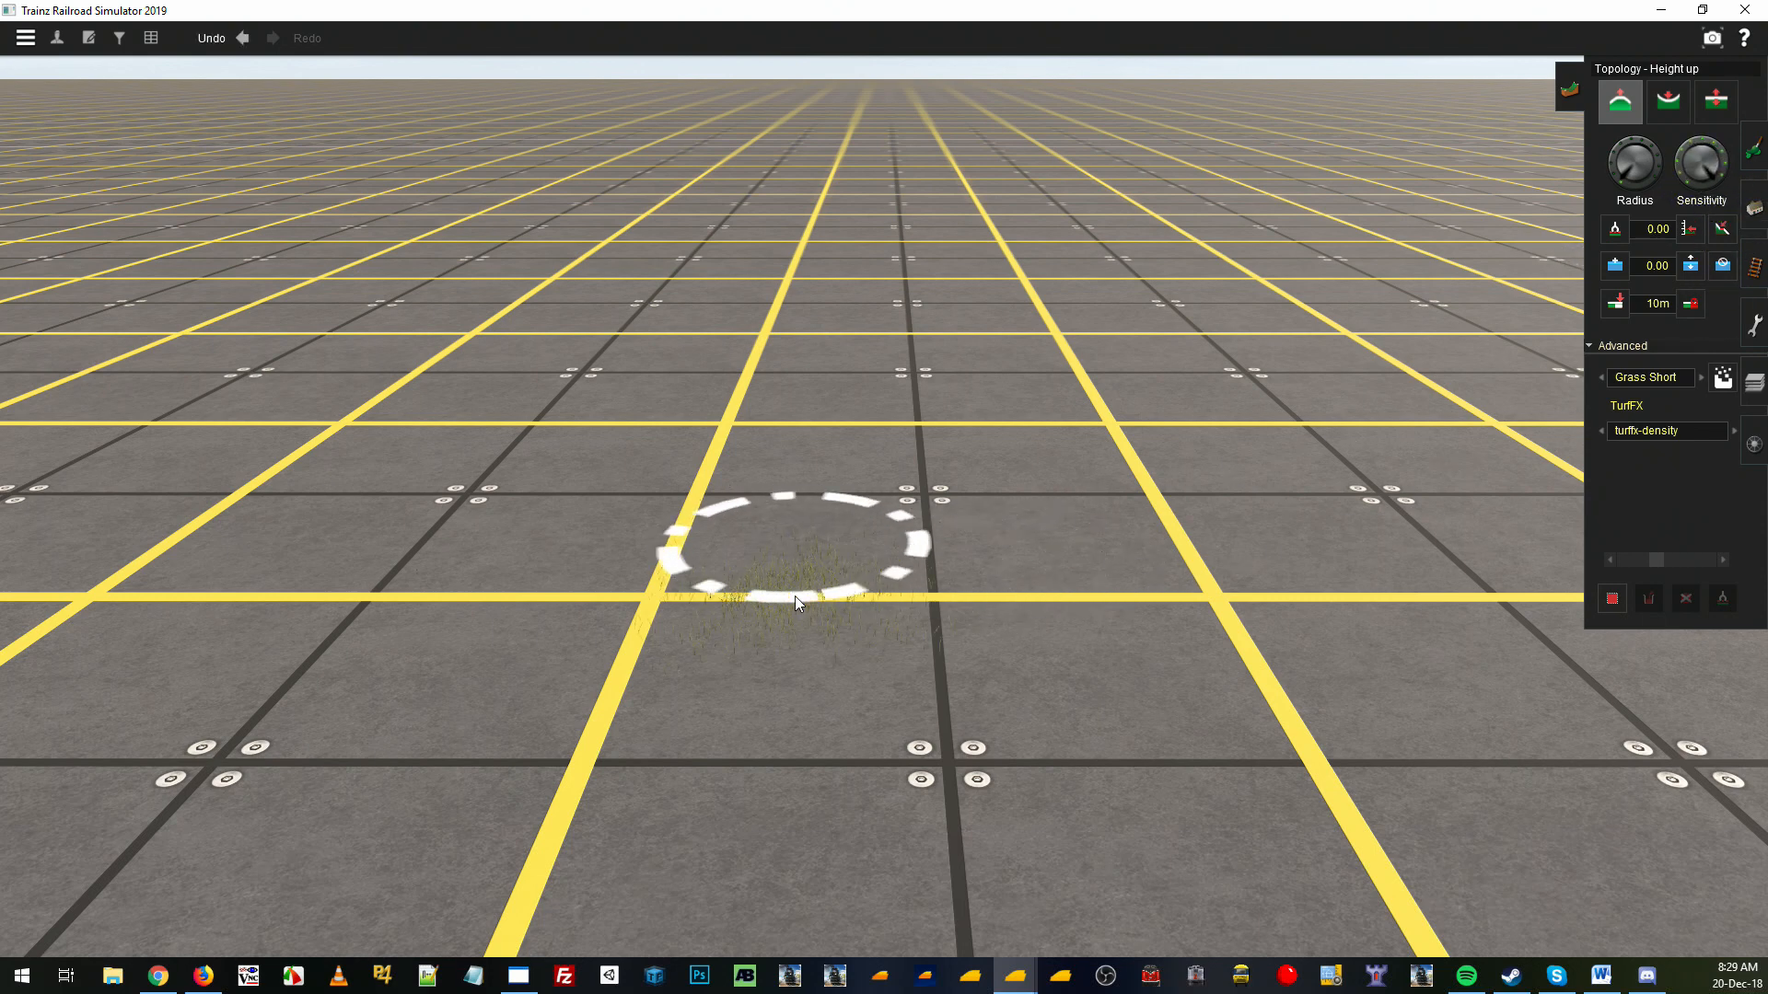
pyautogui.moveTo(794, 595)
pyautogui.mouseDown()
pyautogui.moveTo(756, 705)
pyautogui.moveTo(842, 619)
pyautogui.moveTo(589, 860)
pyautogui.moveTo(1117, 446)
pyautogui.moveTo(1208, 439)
pyautogui.mouseUp()
pyautogui.click(1622, 146)
pyautogui.scroll(-10, 887, 625)
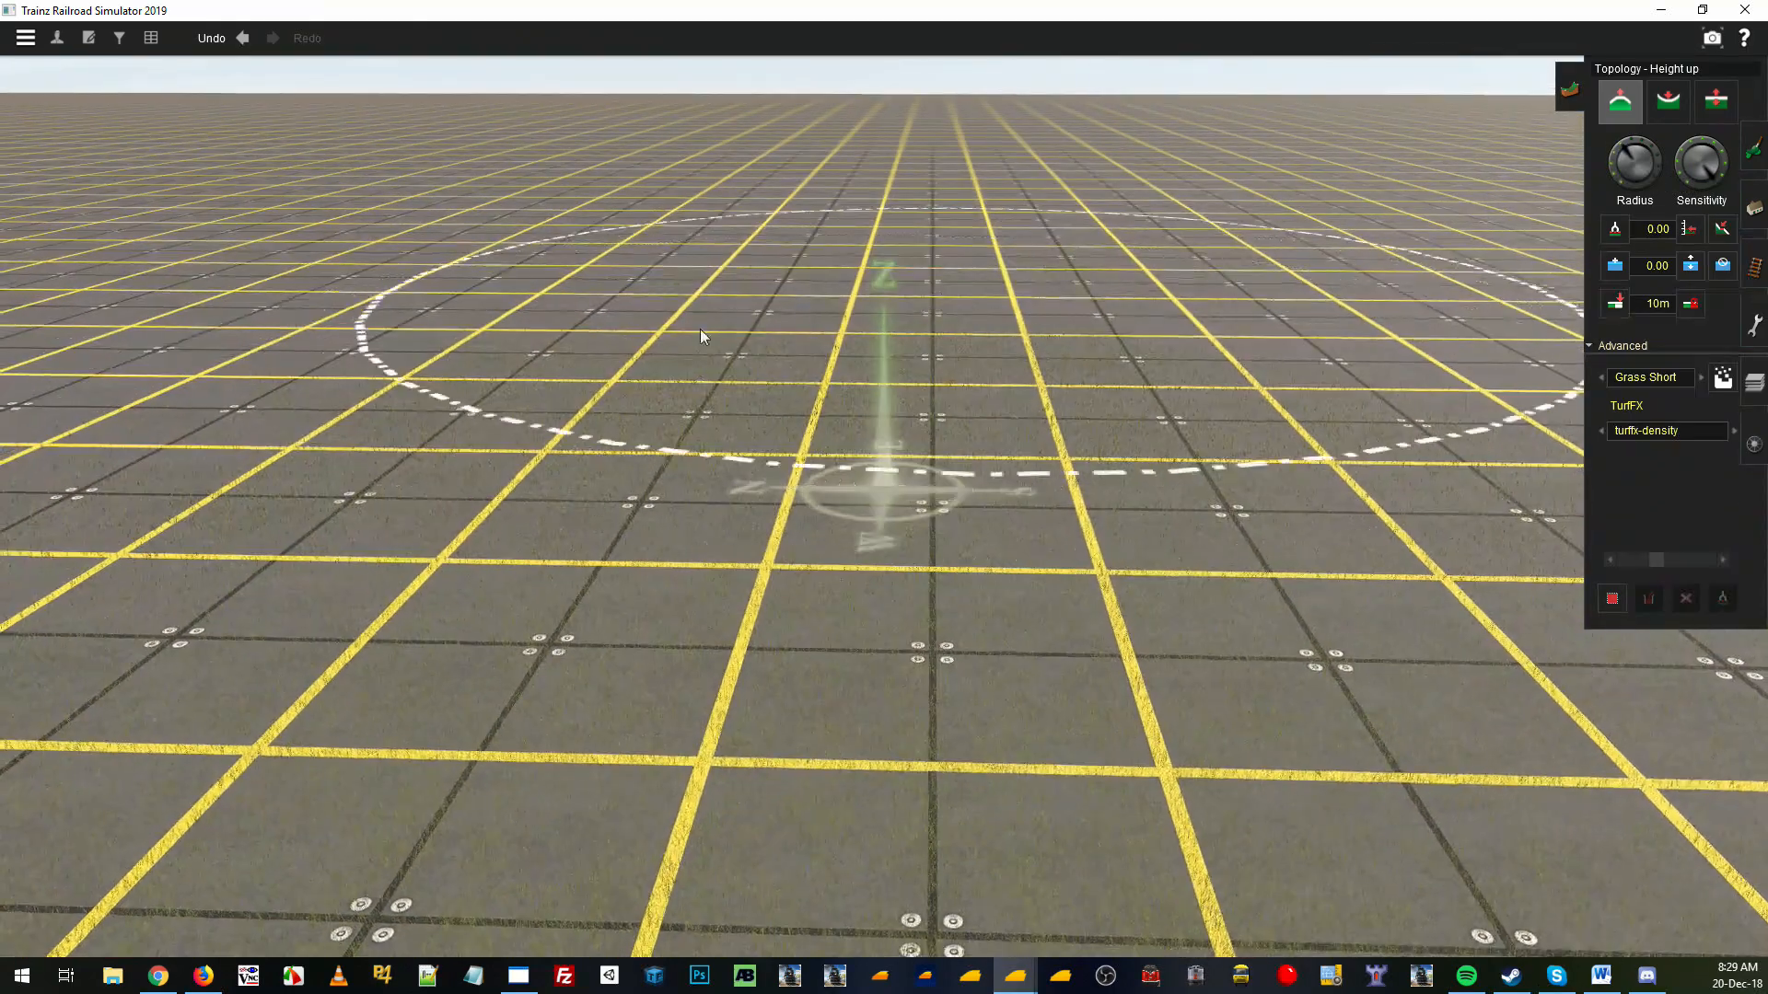
pyautogui.scroll(4, 1084, 500)
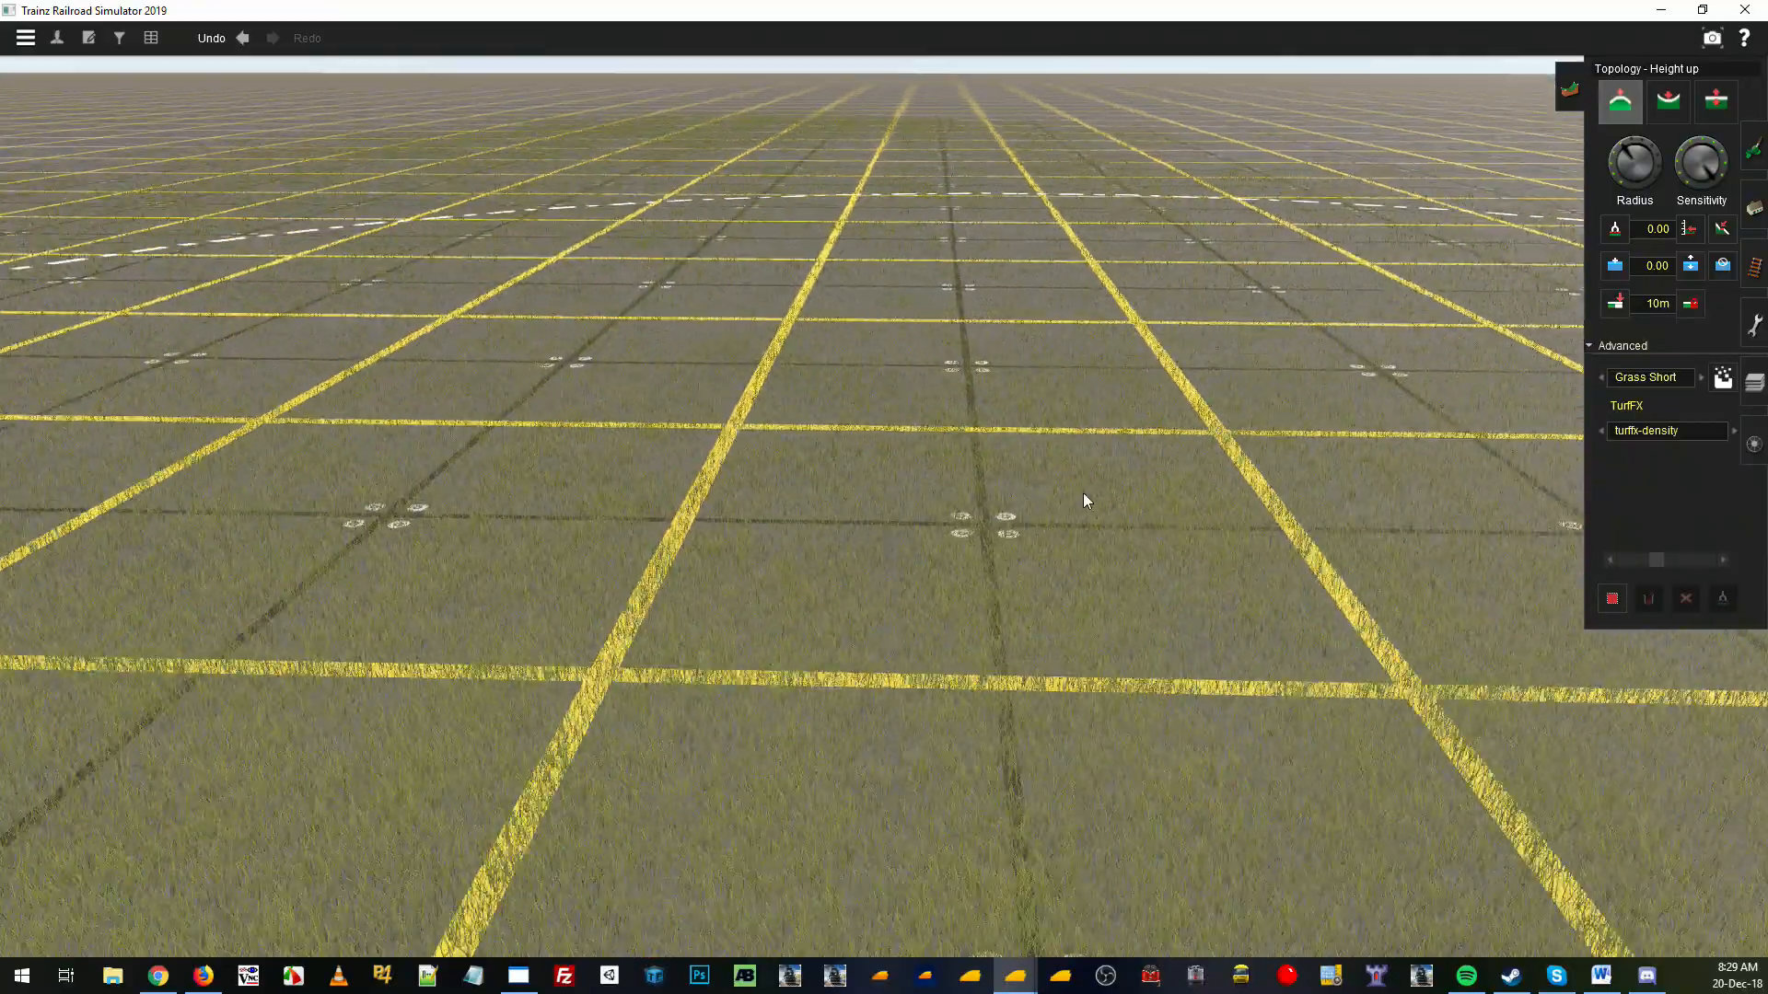
pyautogui.scroll(8, 1049, 511)
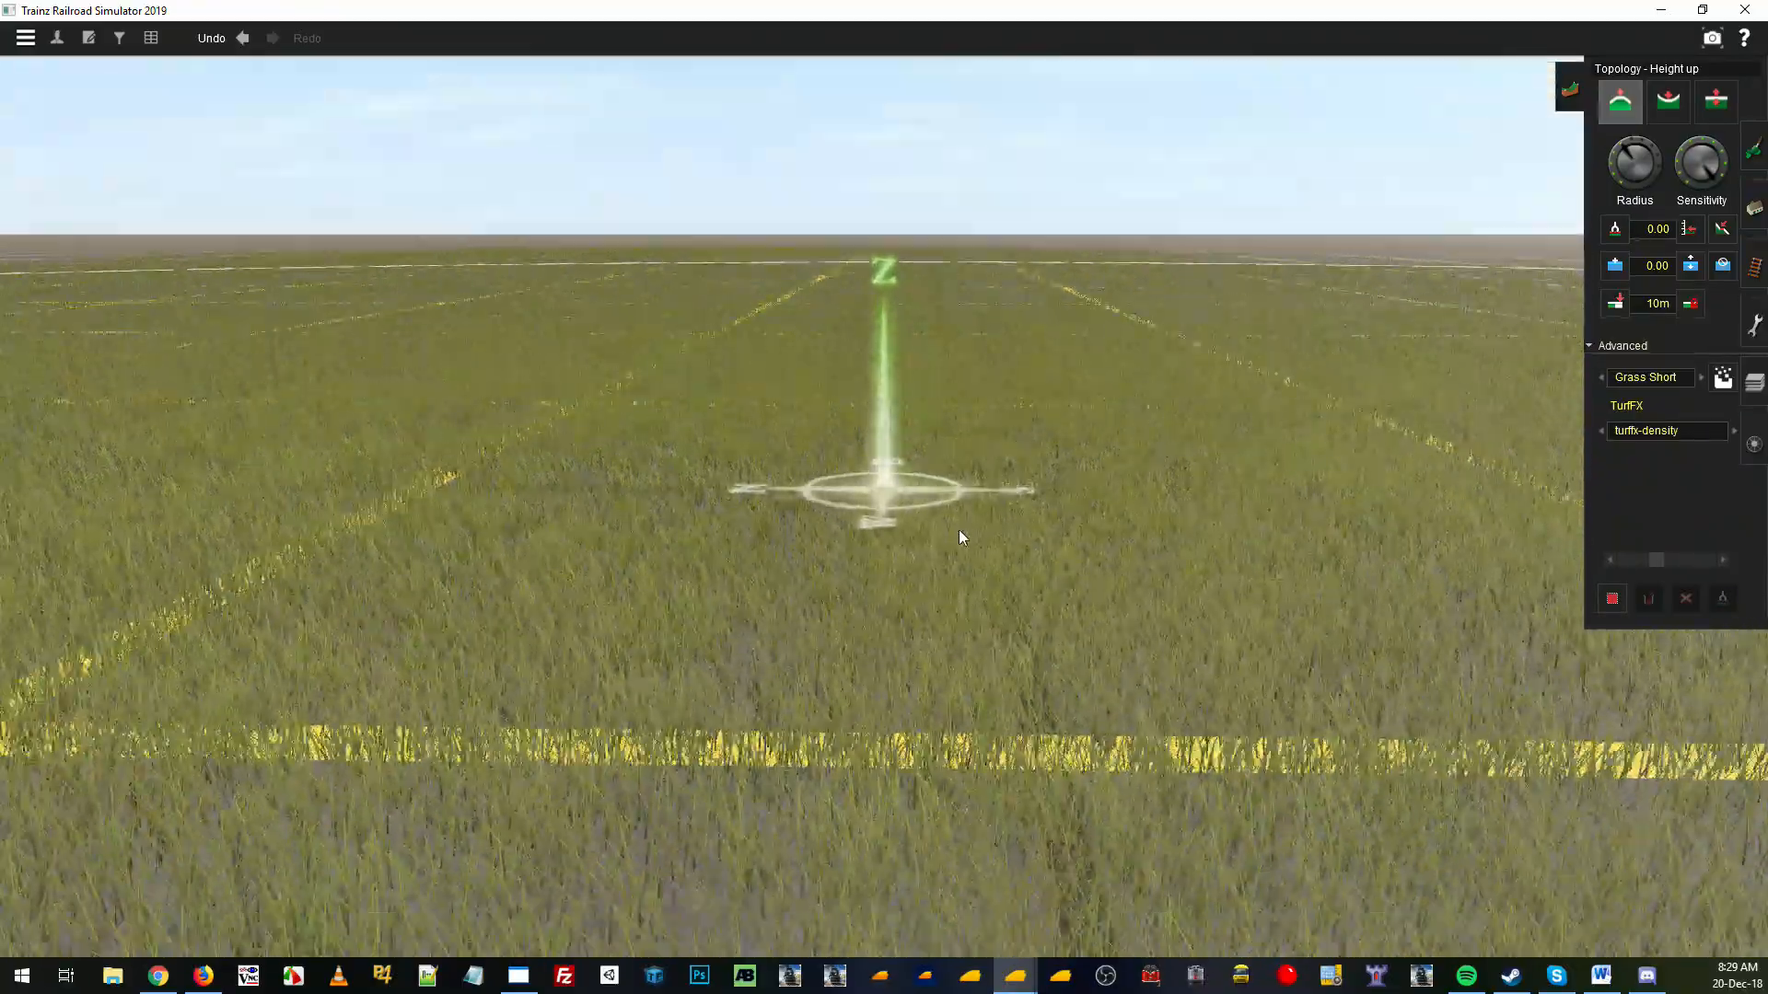
pyautogui.scroll(4, 959, 533)
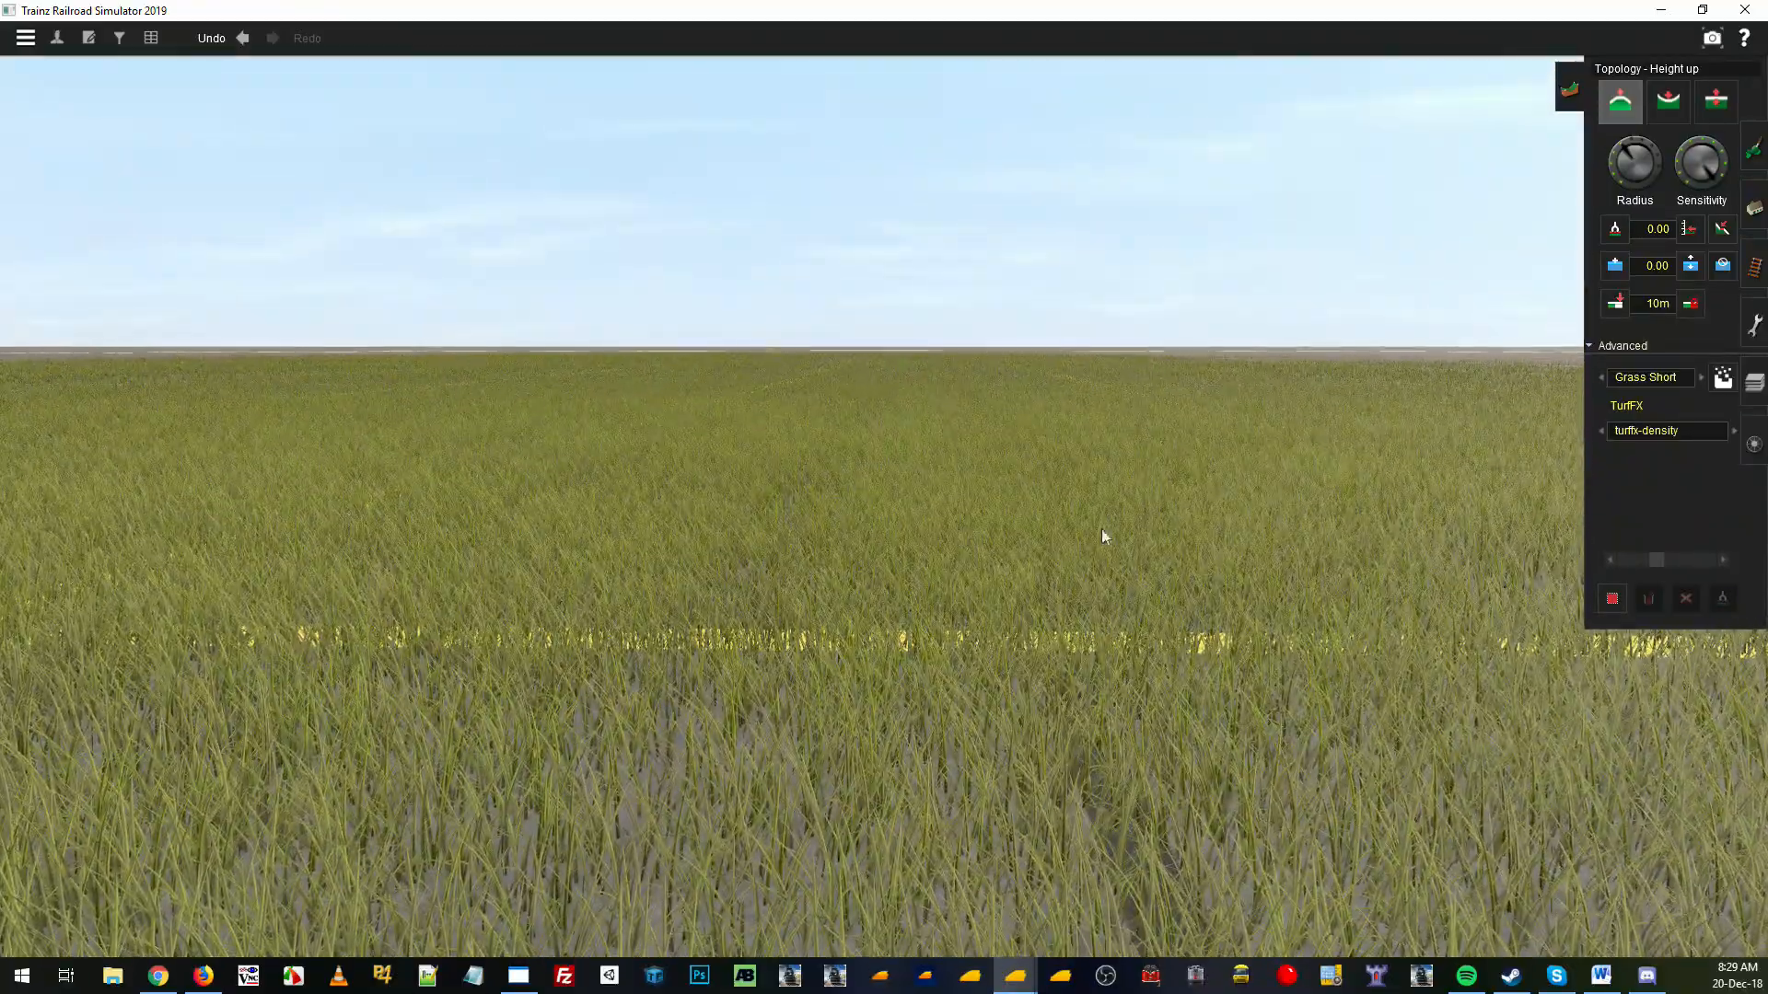
# Place the Person13 object in the painted grass as a scale reference and view it up close
pyautogui.click(1758, 213)
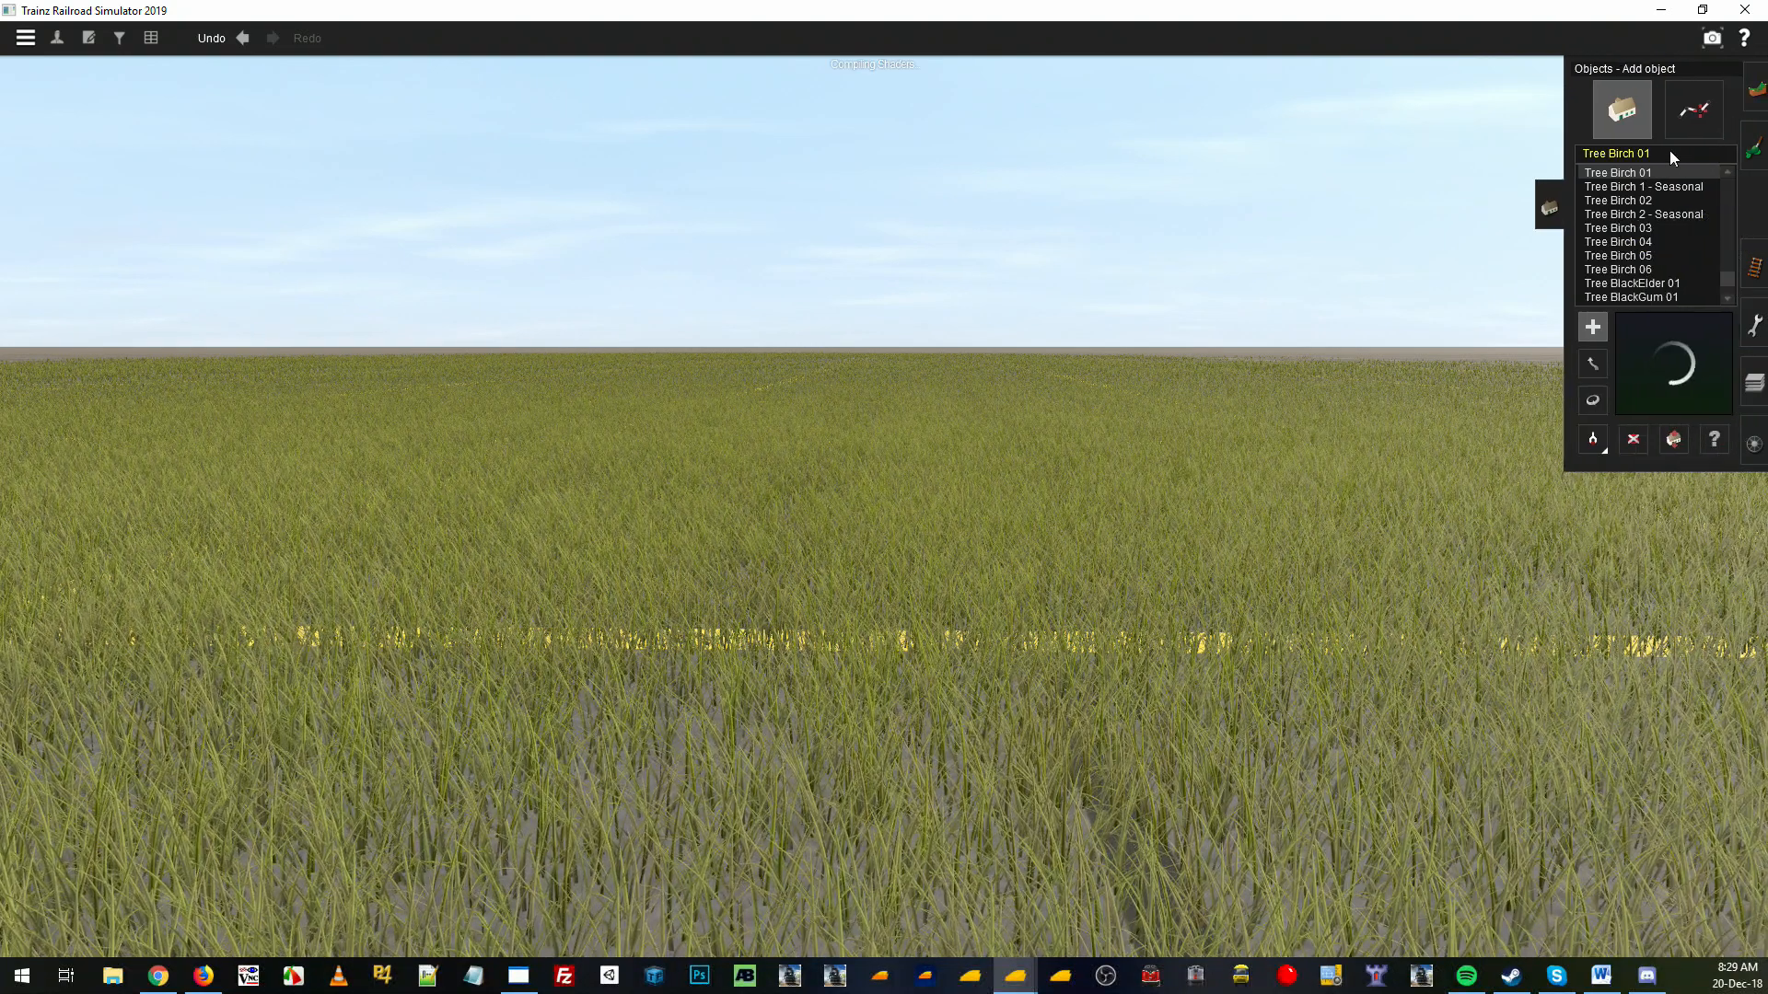
pyautogui.write('person')
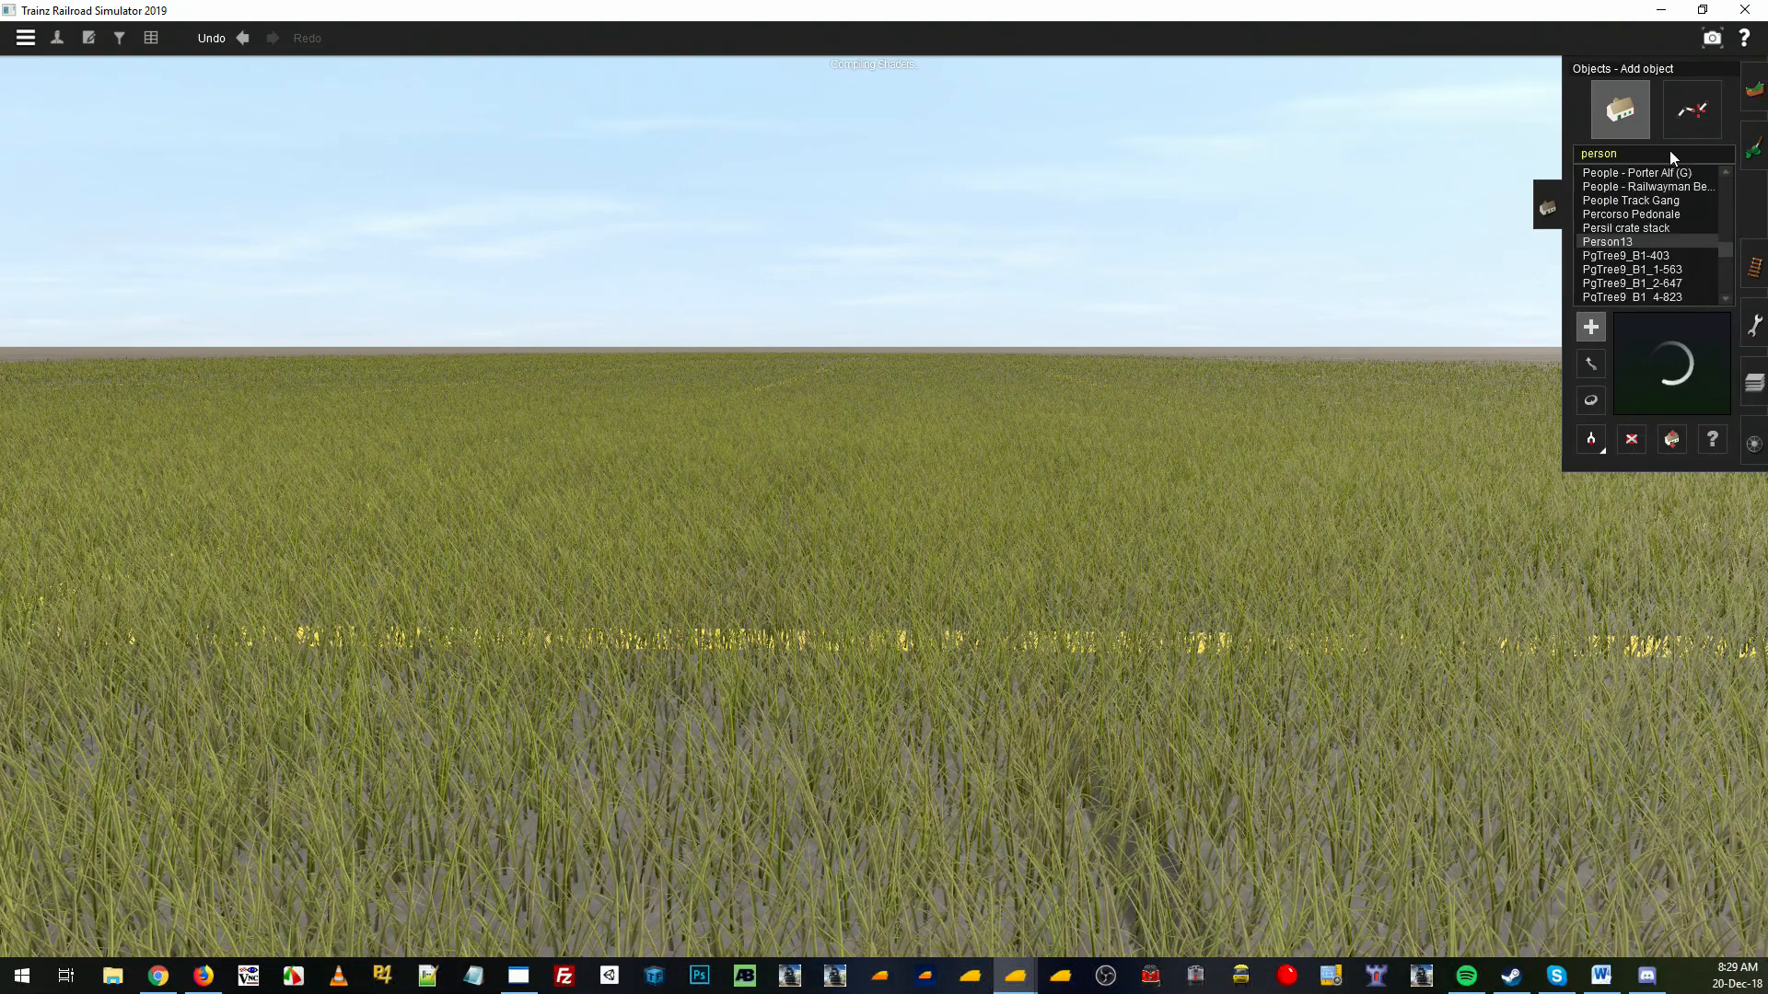
pyautogui.click(913, 615)
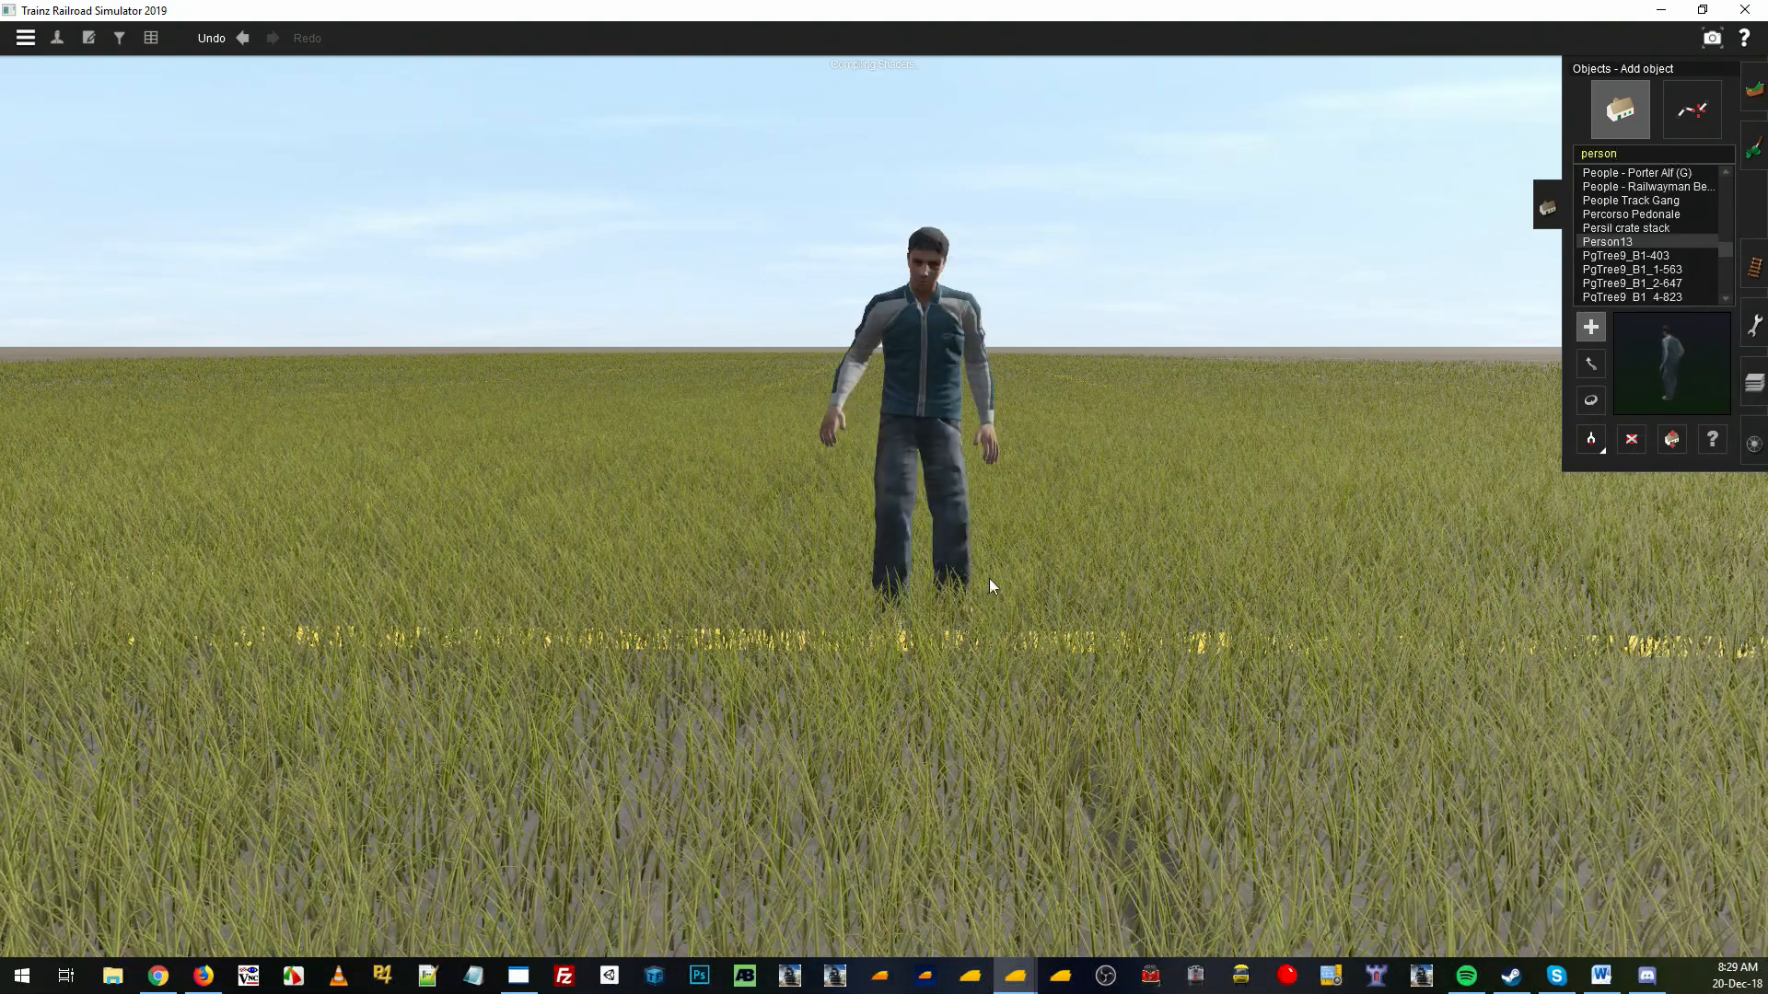
pyautogui.moveTo(937, 566); pyautogui.dragTo(1053, 549, button='right')
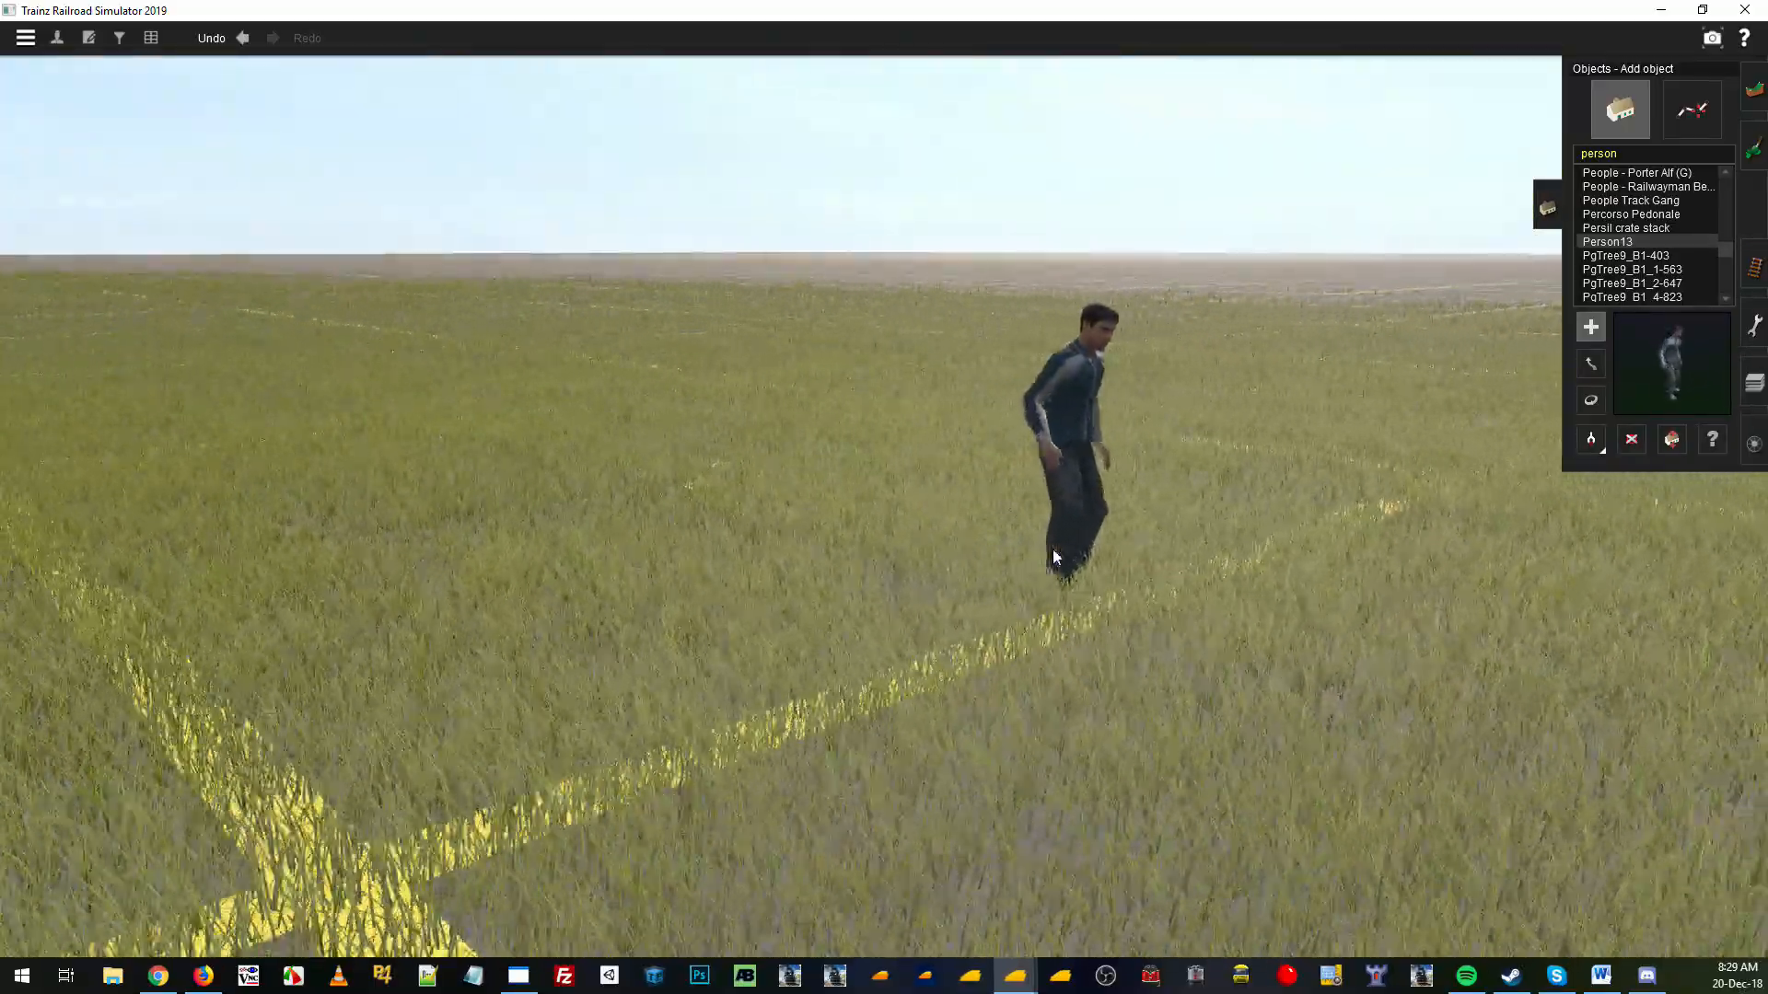
pyautogui.press('Left')
pyautogui.rightClick(953, 530)
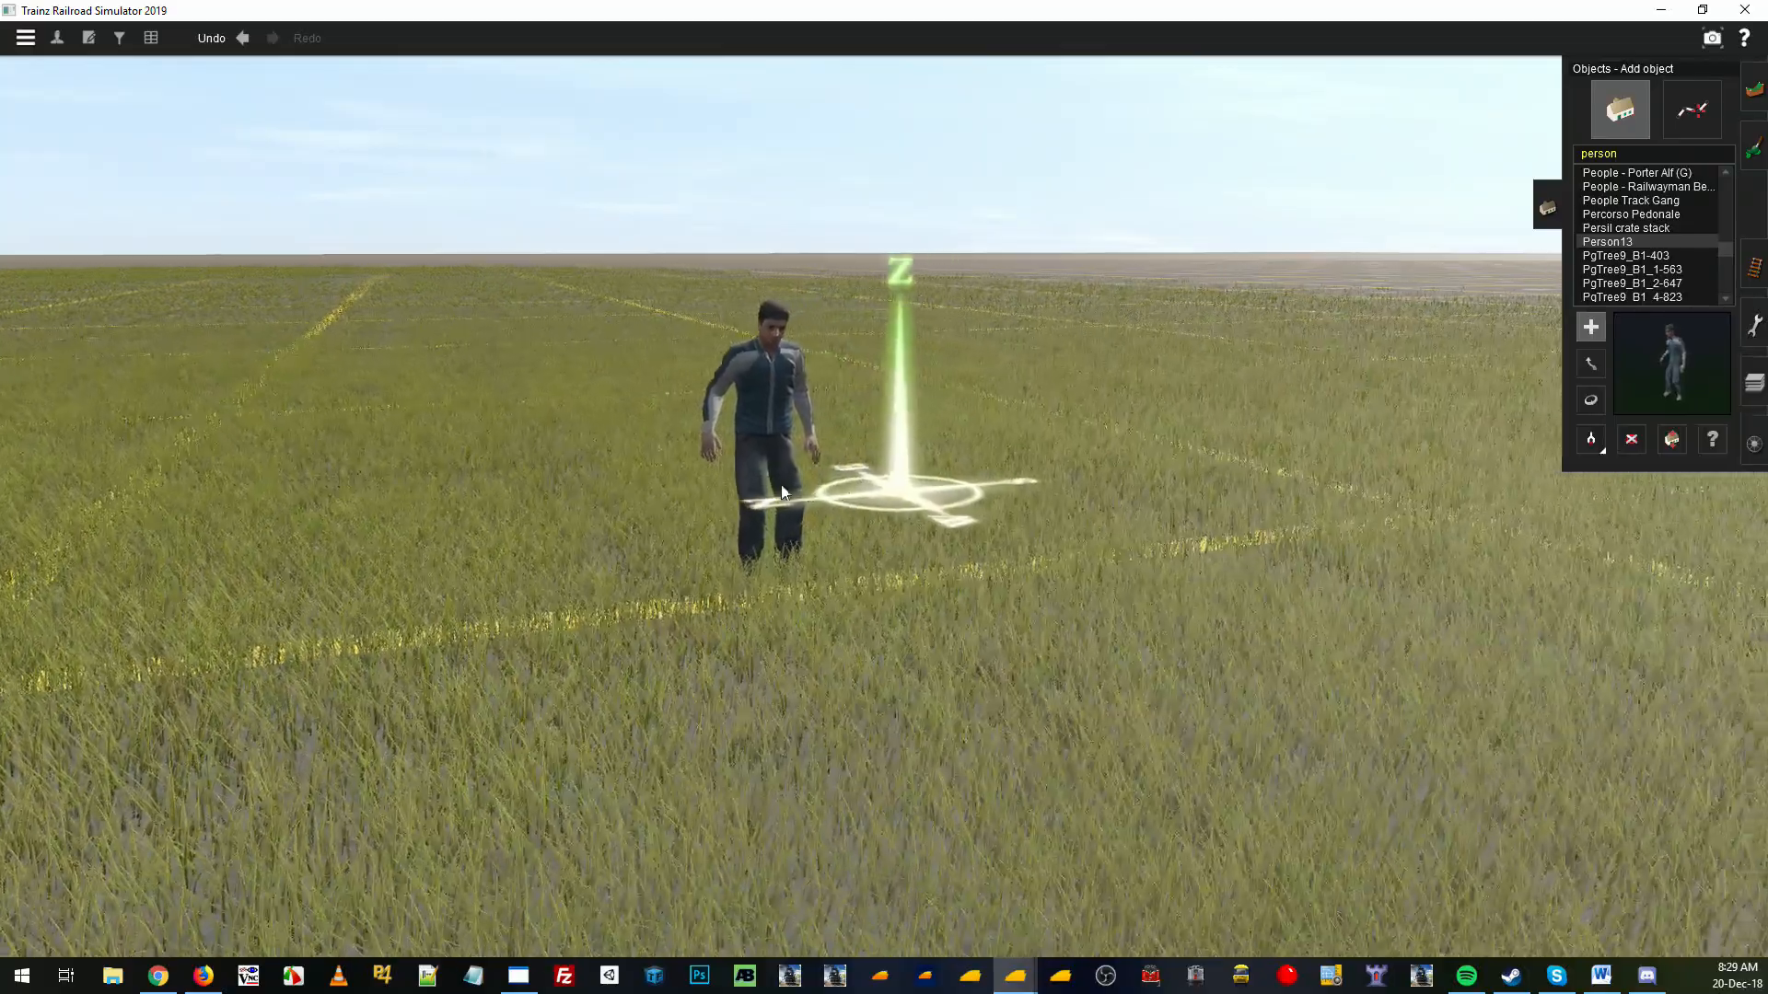
pyautogui.rightClick(790, 478)
pyautogui.press('Down')
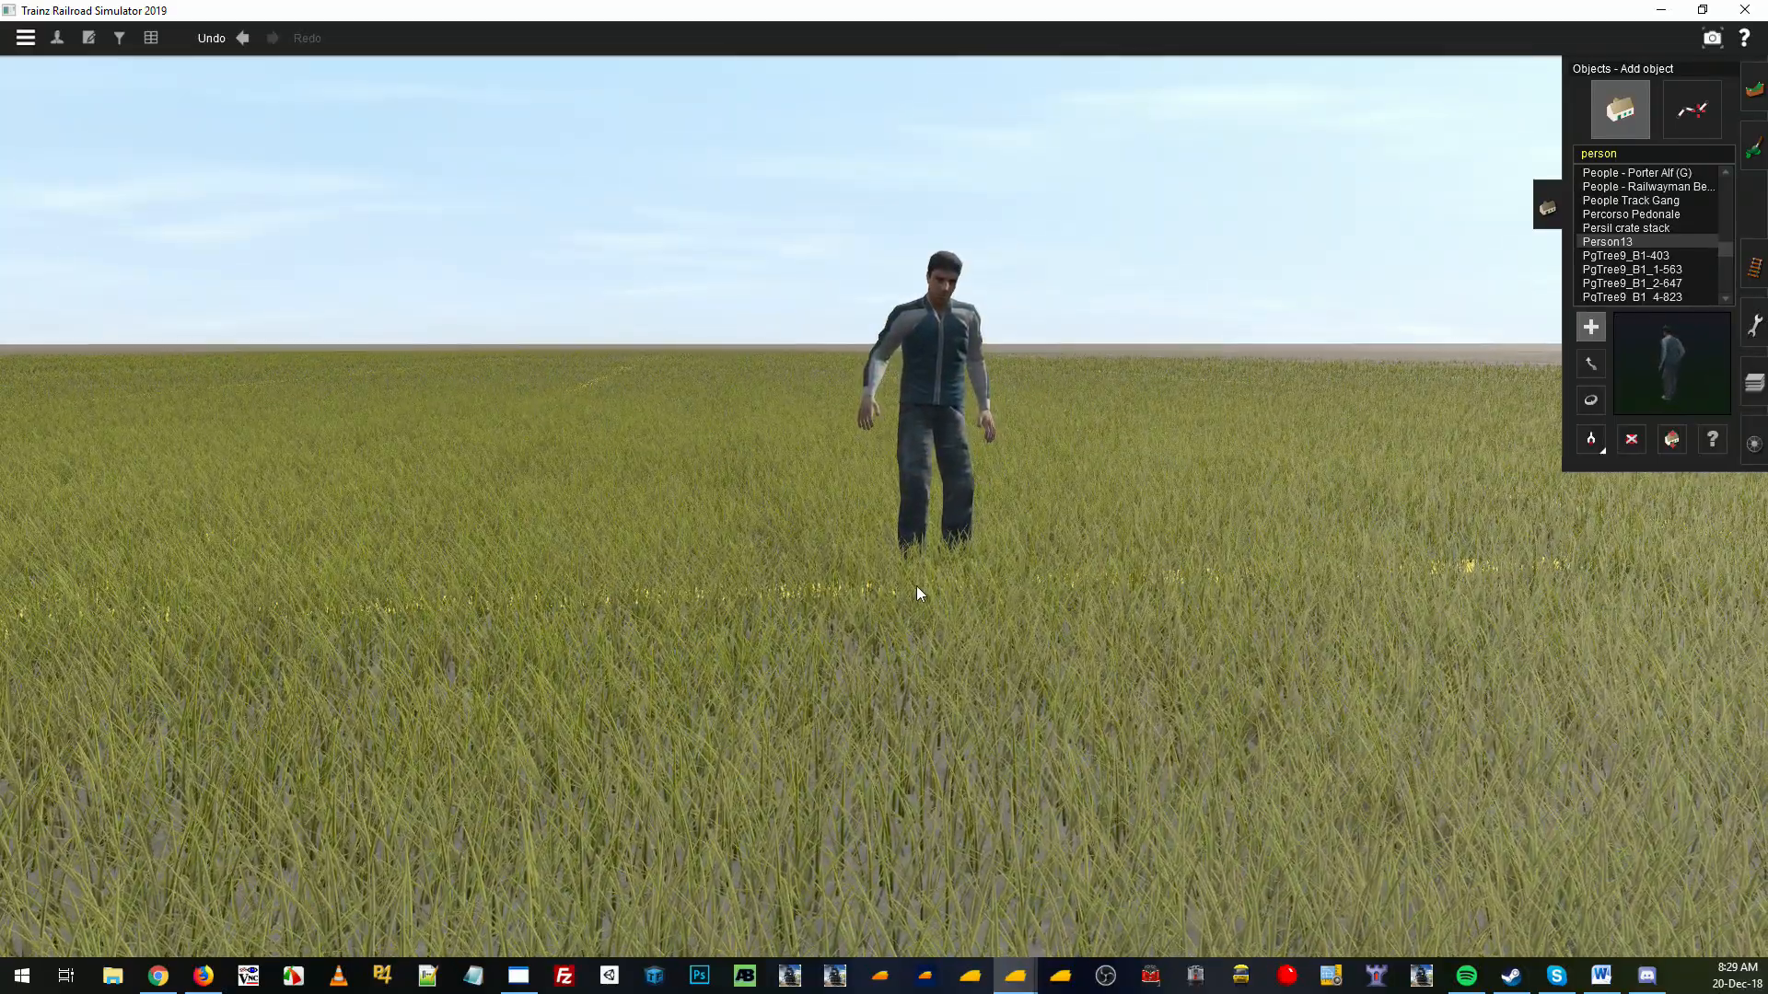
# Set the Grass Short effect layer's dispersal to 0.05 and apply the change
pyautogui.click(1754, 93)
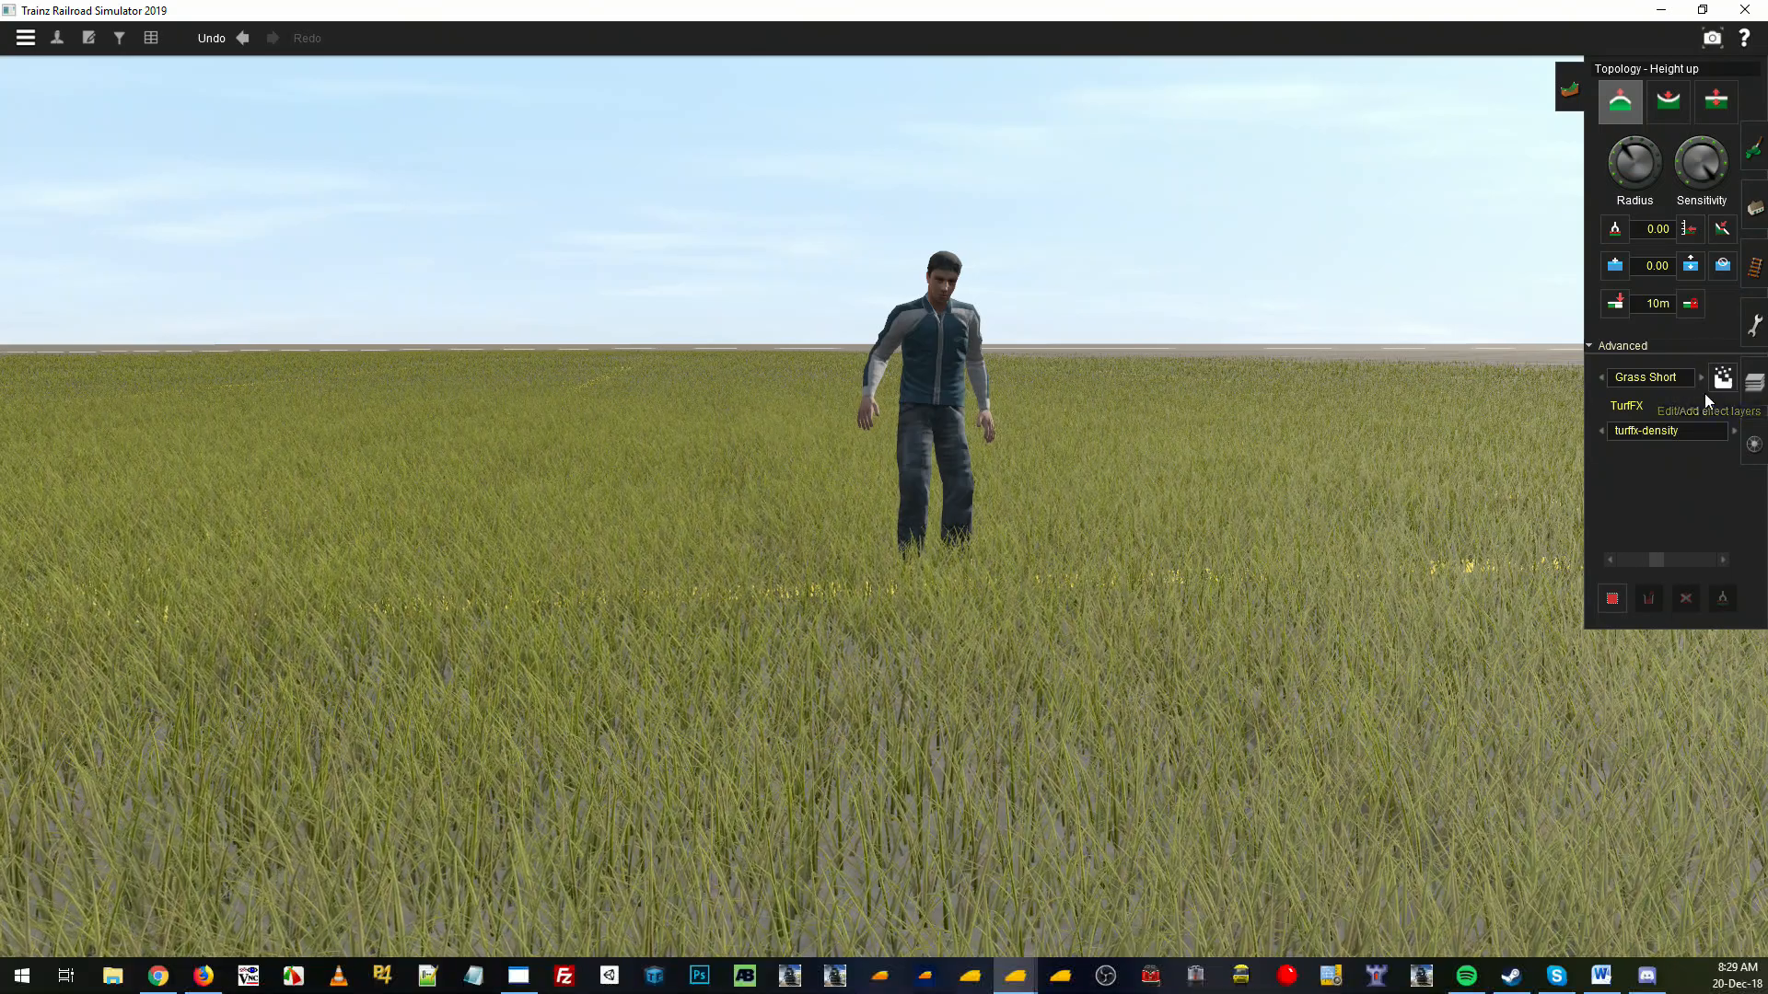
pyautogui.click(1714, 384)
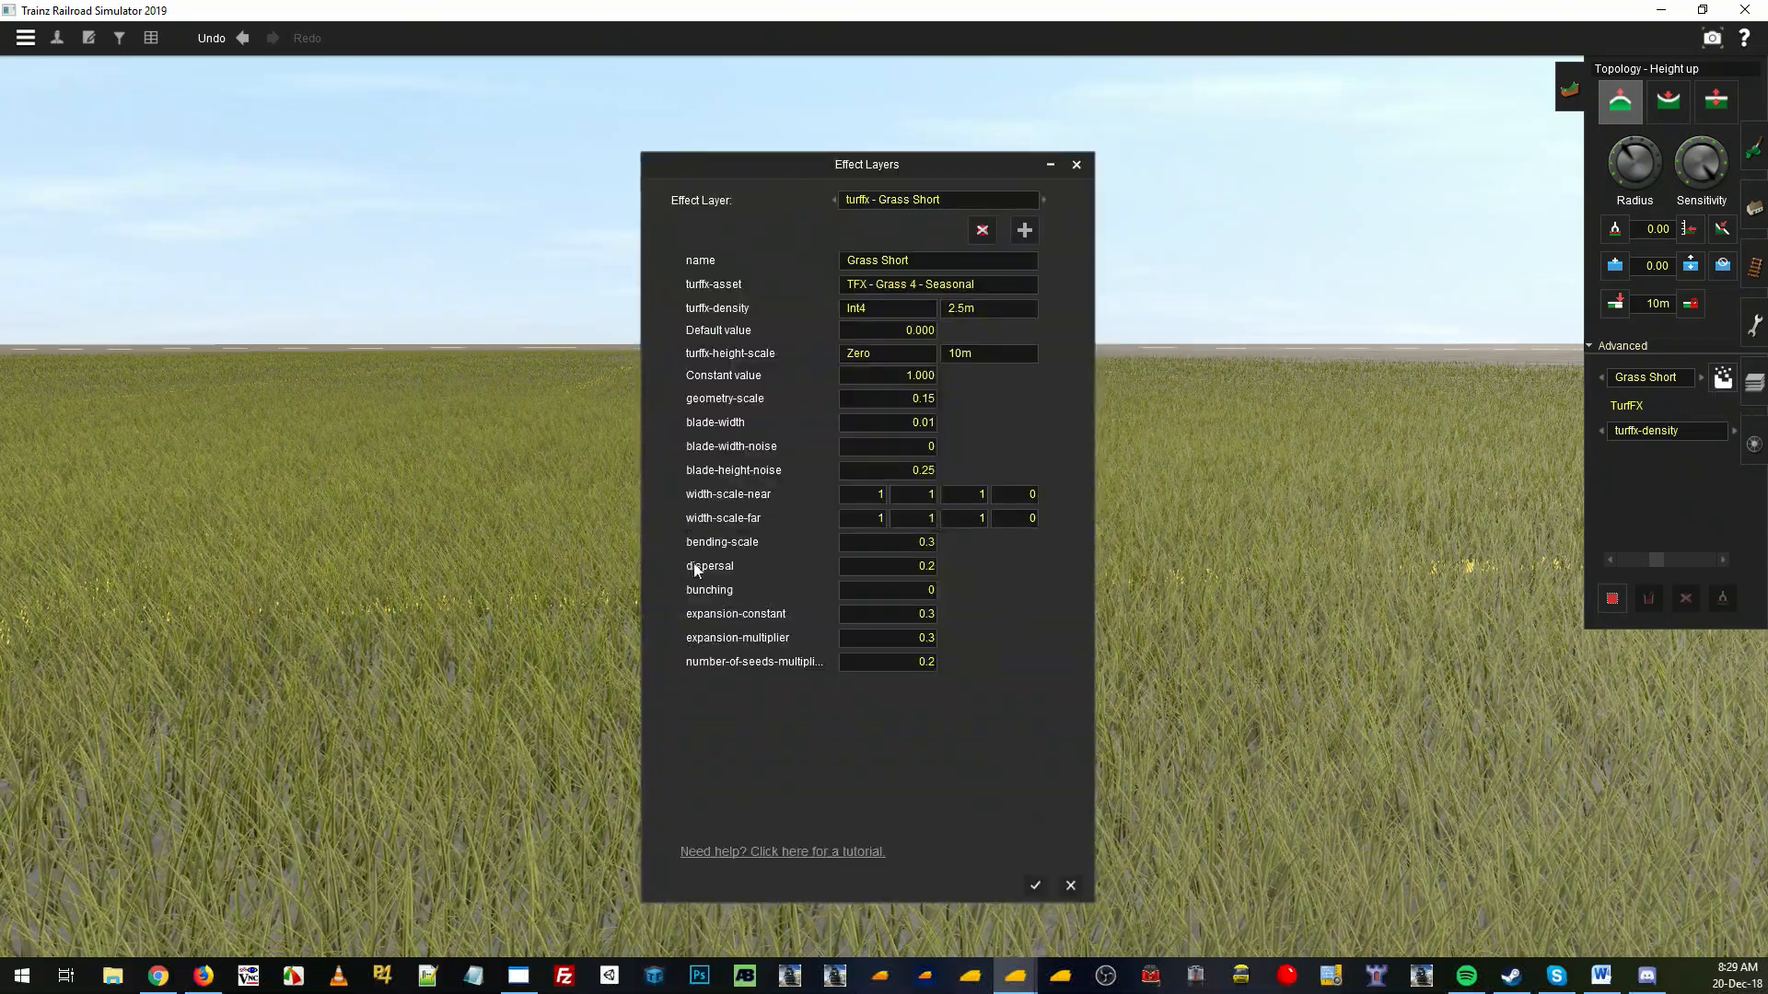
pyautogui.moveTo(761, 565)
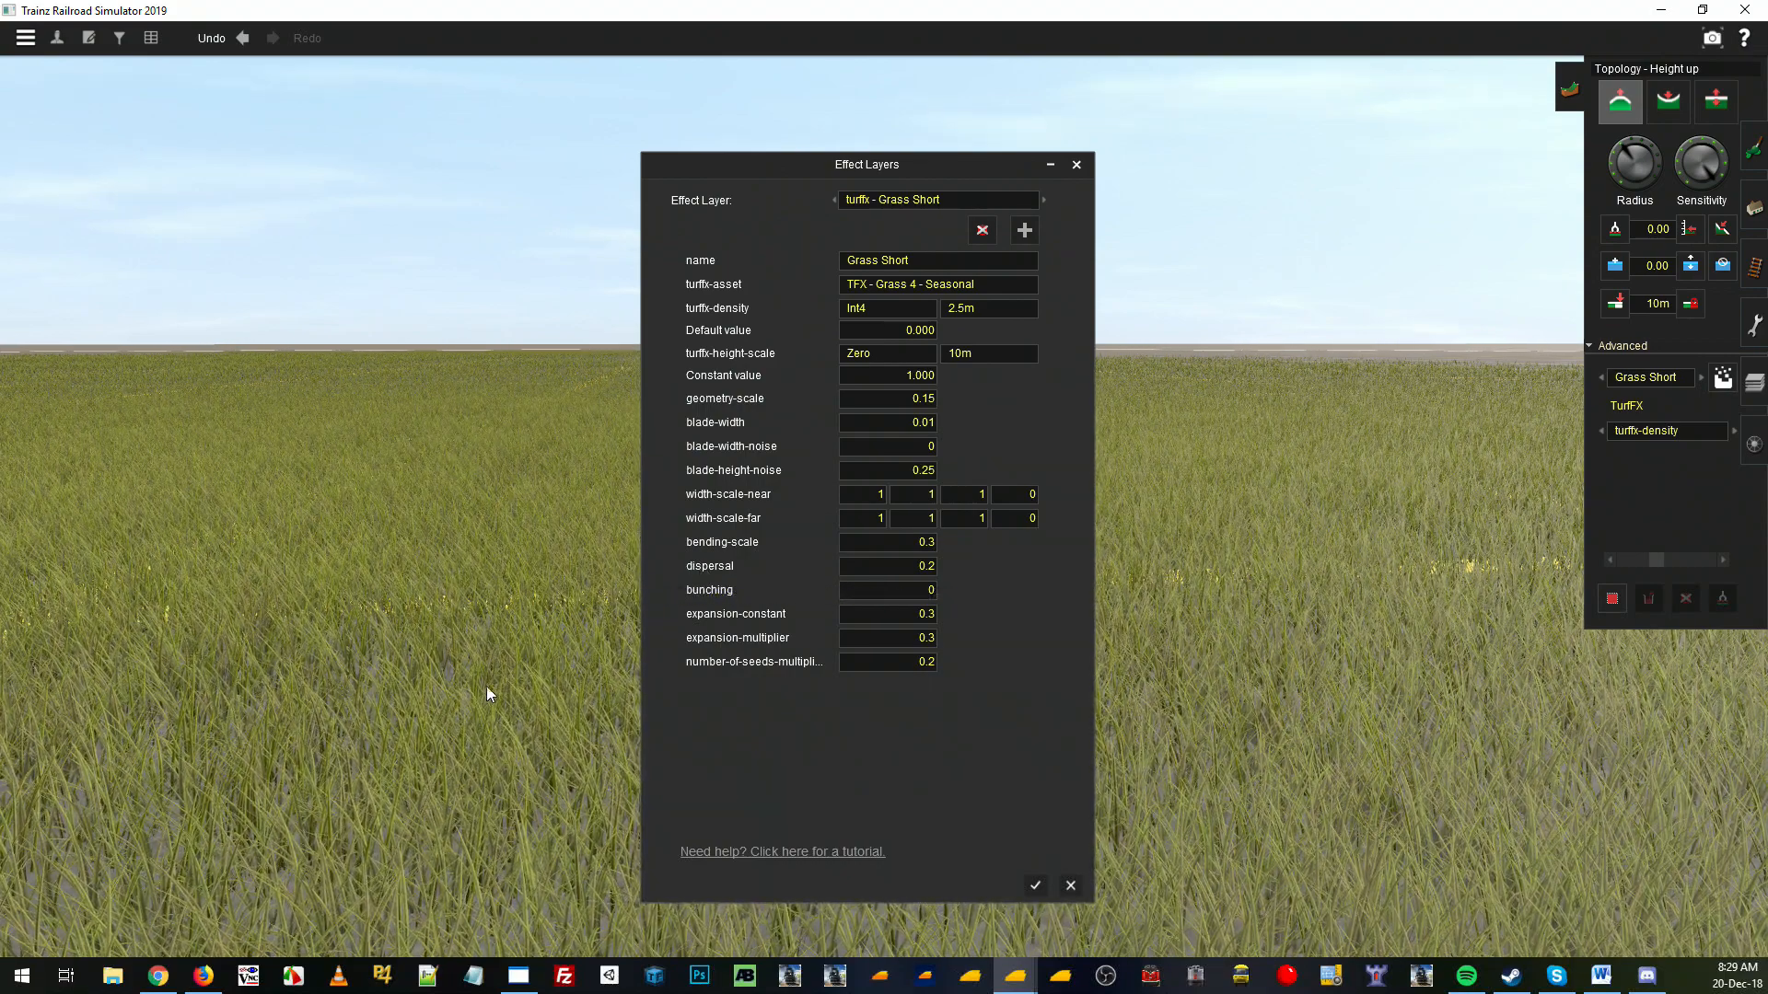
pyautogui.click(928, 566)
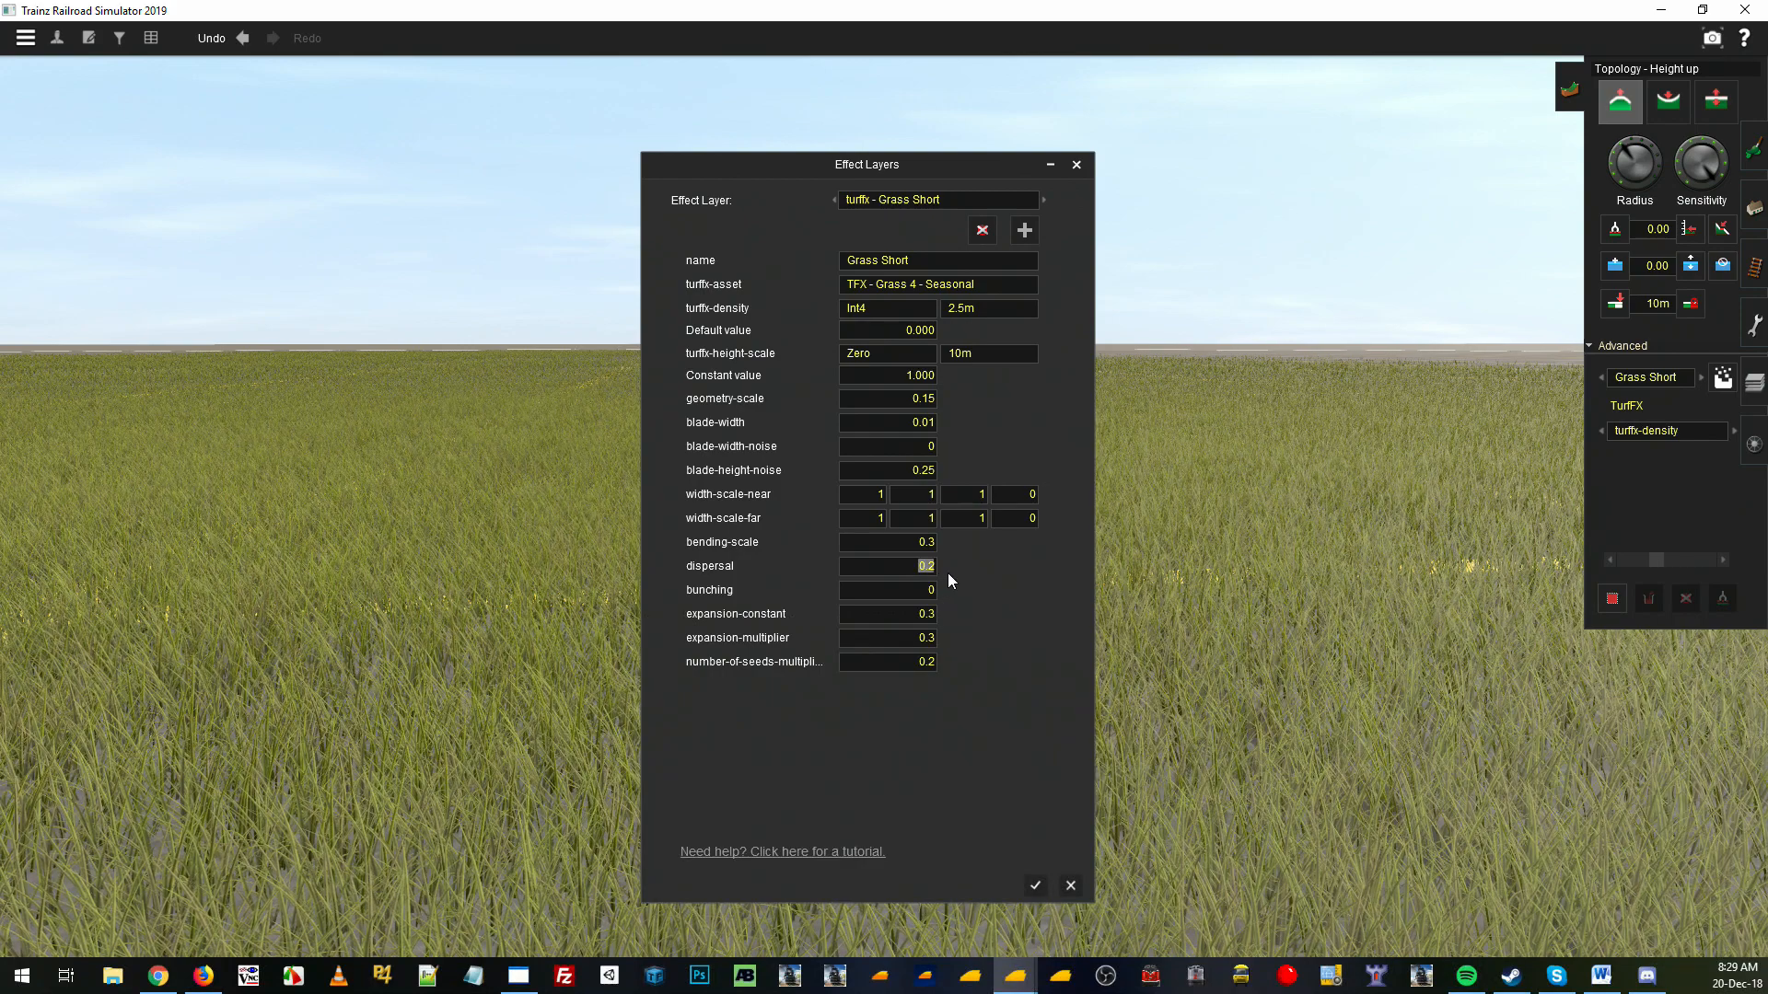
pyautogui.write('0')
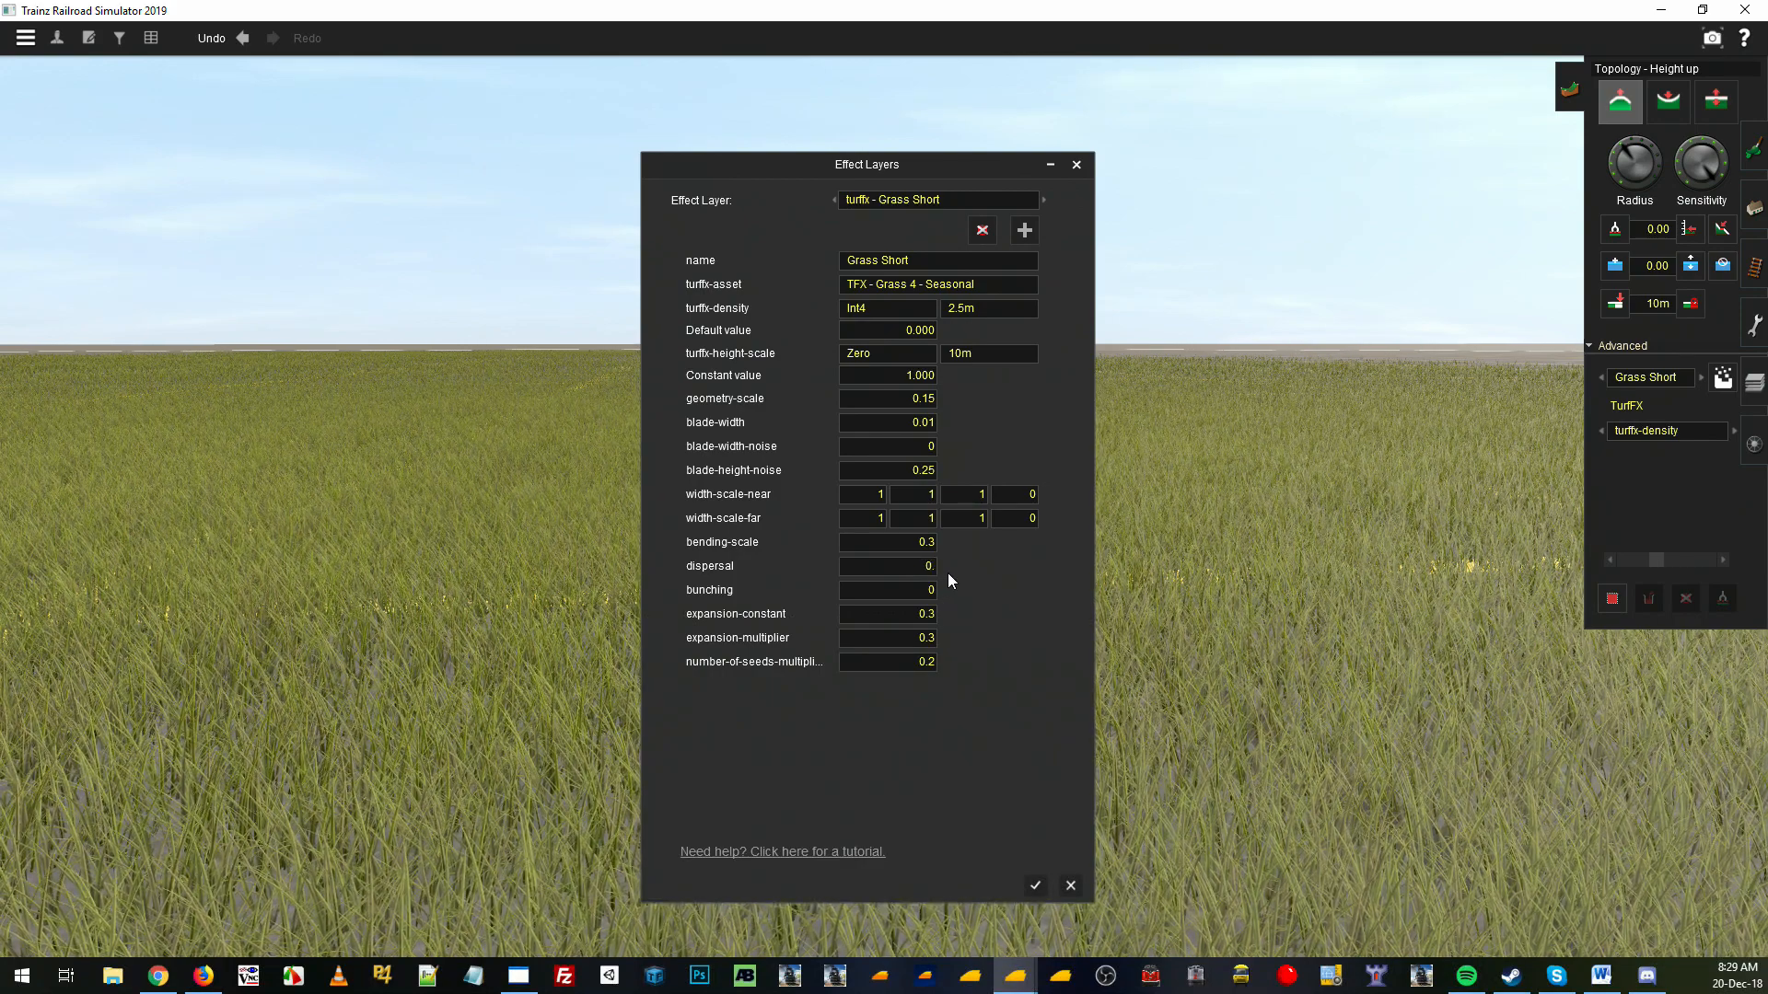
pyautogui.write('.505')
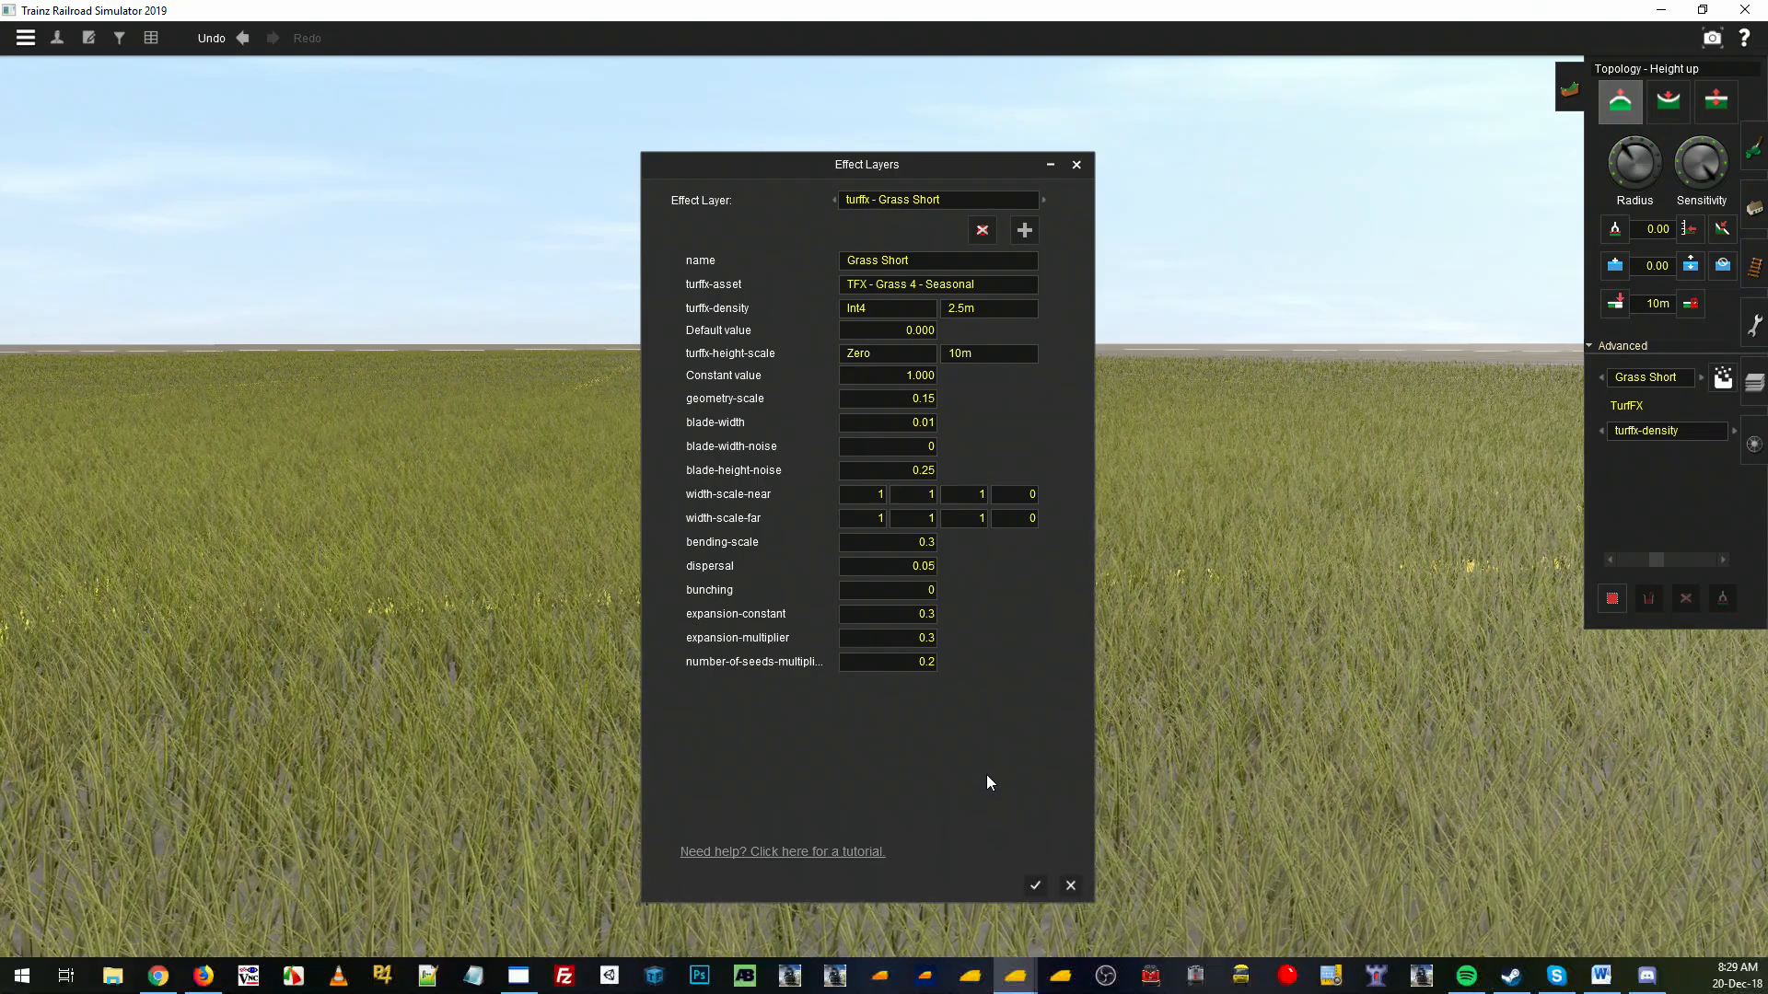
pyautogui.click(1040, 884)
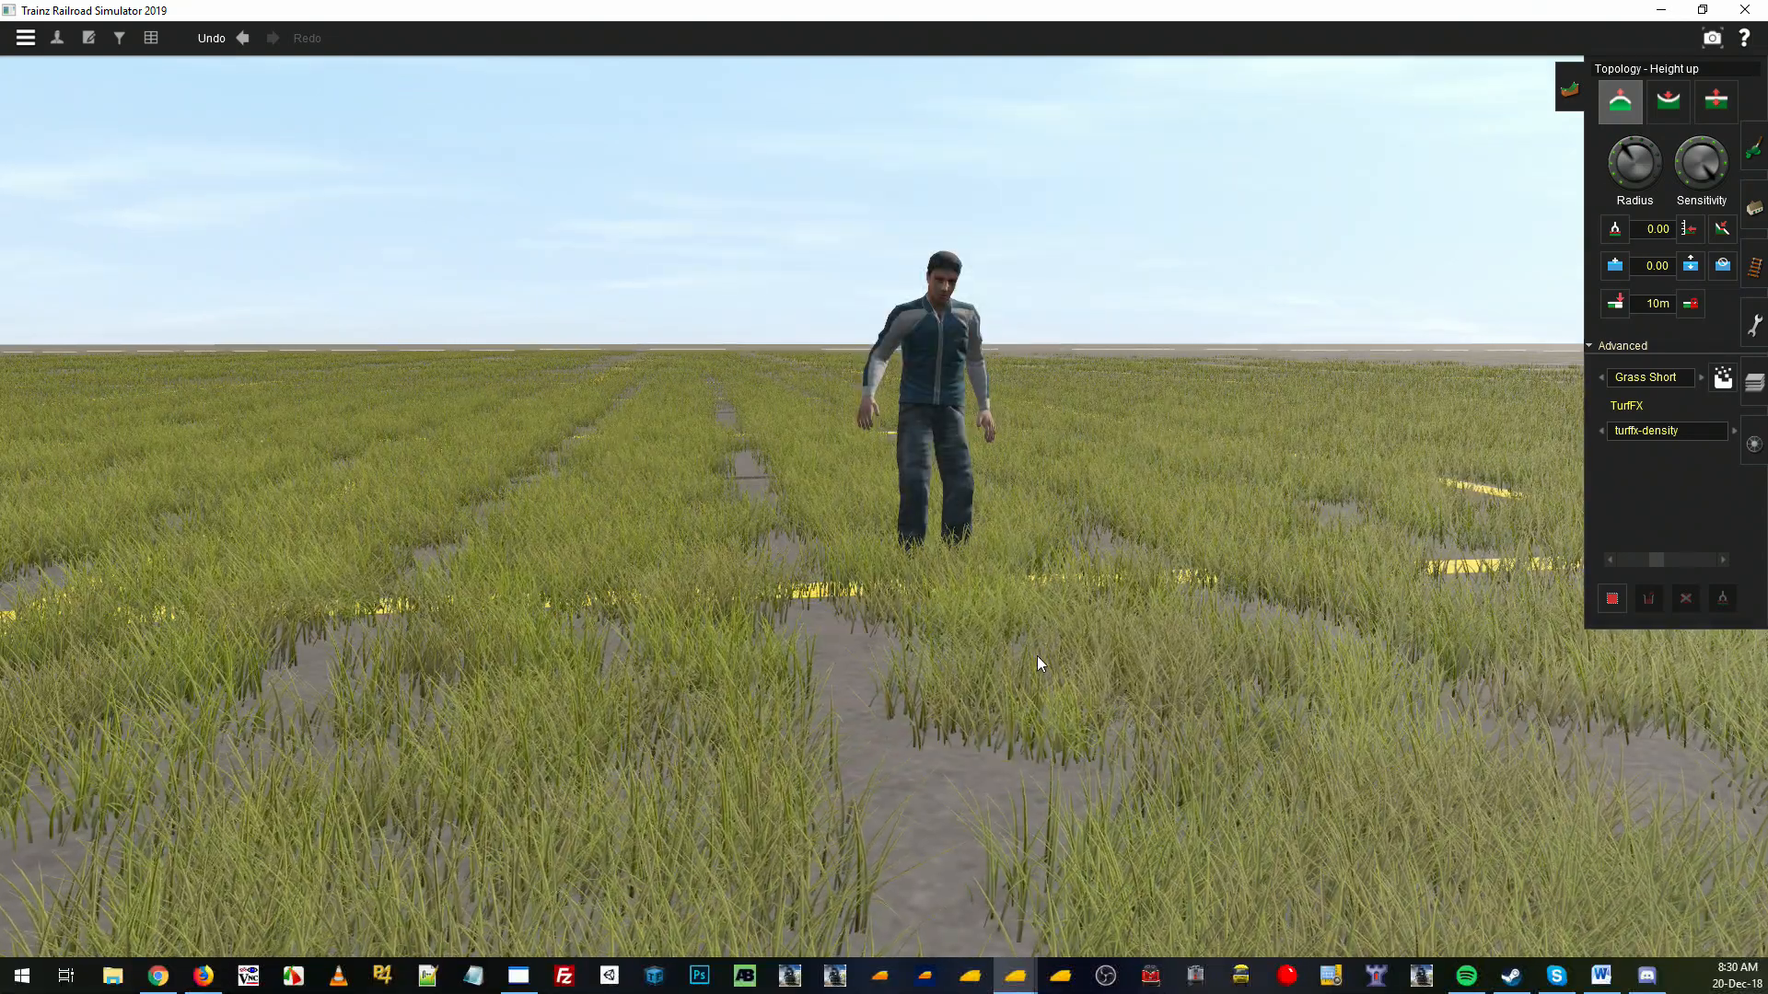
# Thin out the clumped Grass Short around the person figure using Height down with reduced sensitivity
pyautogui.press('Up')
pyautogui.press('Right')
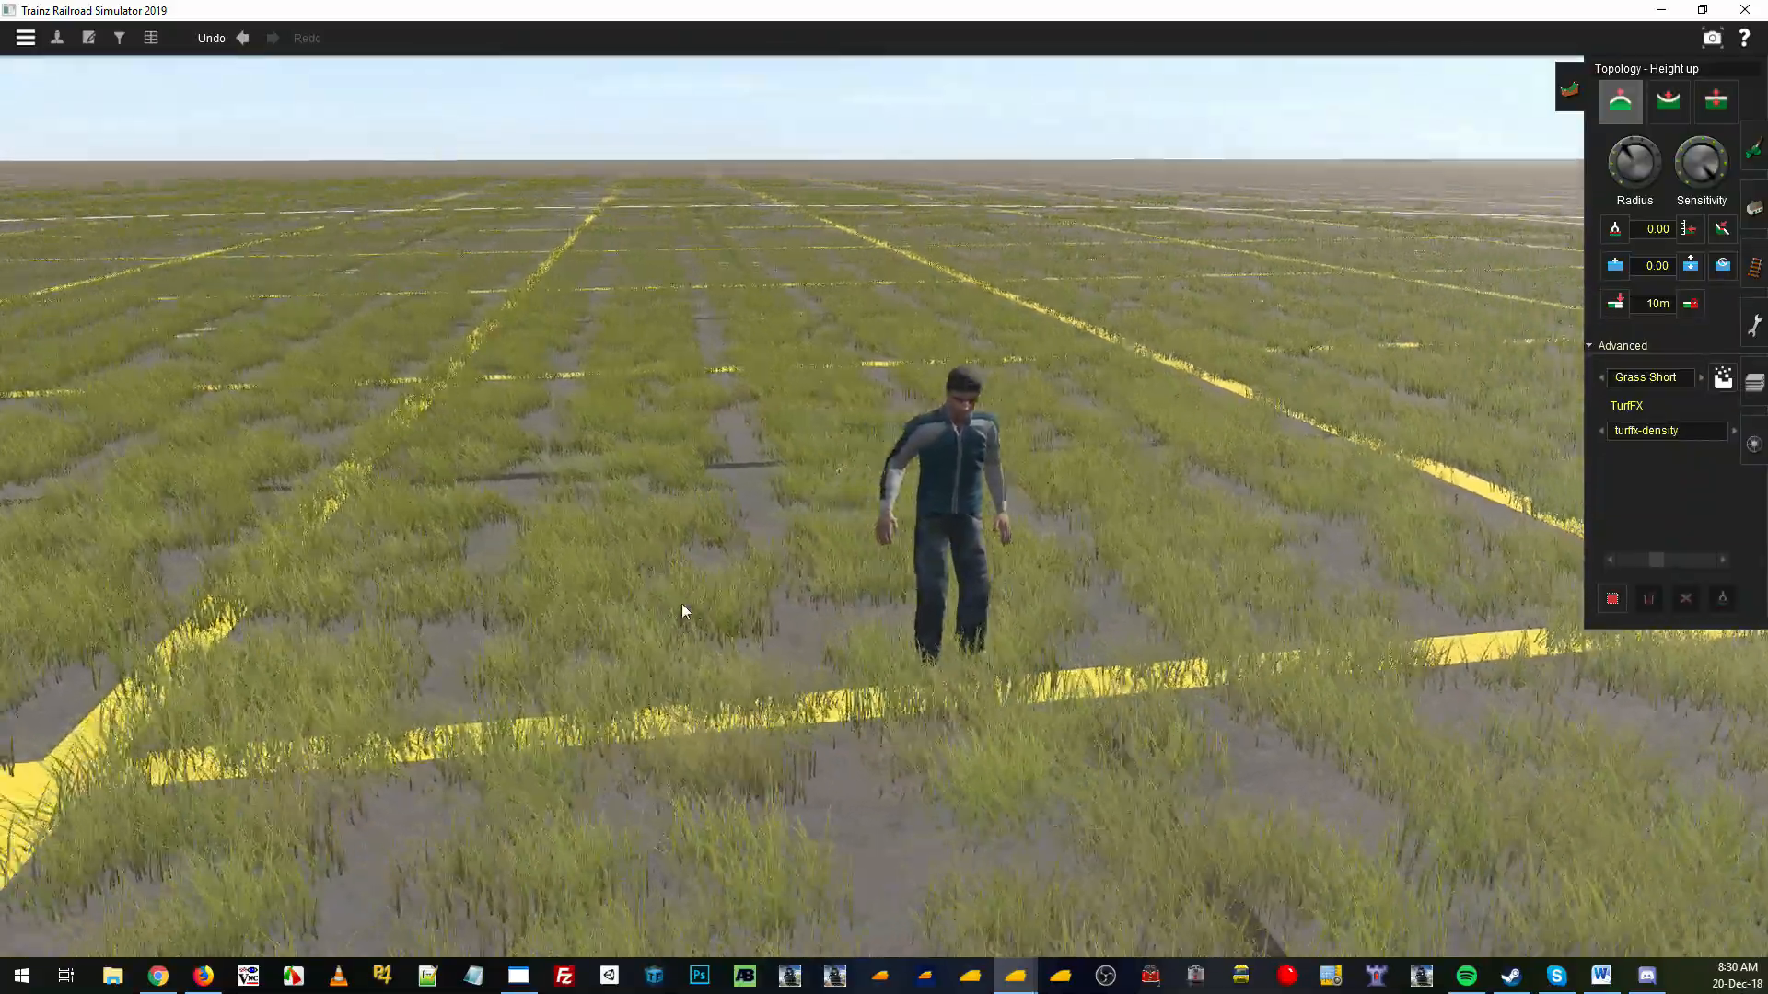
pyautogui.rightClick(645, 587)
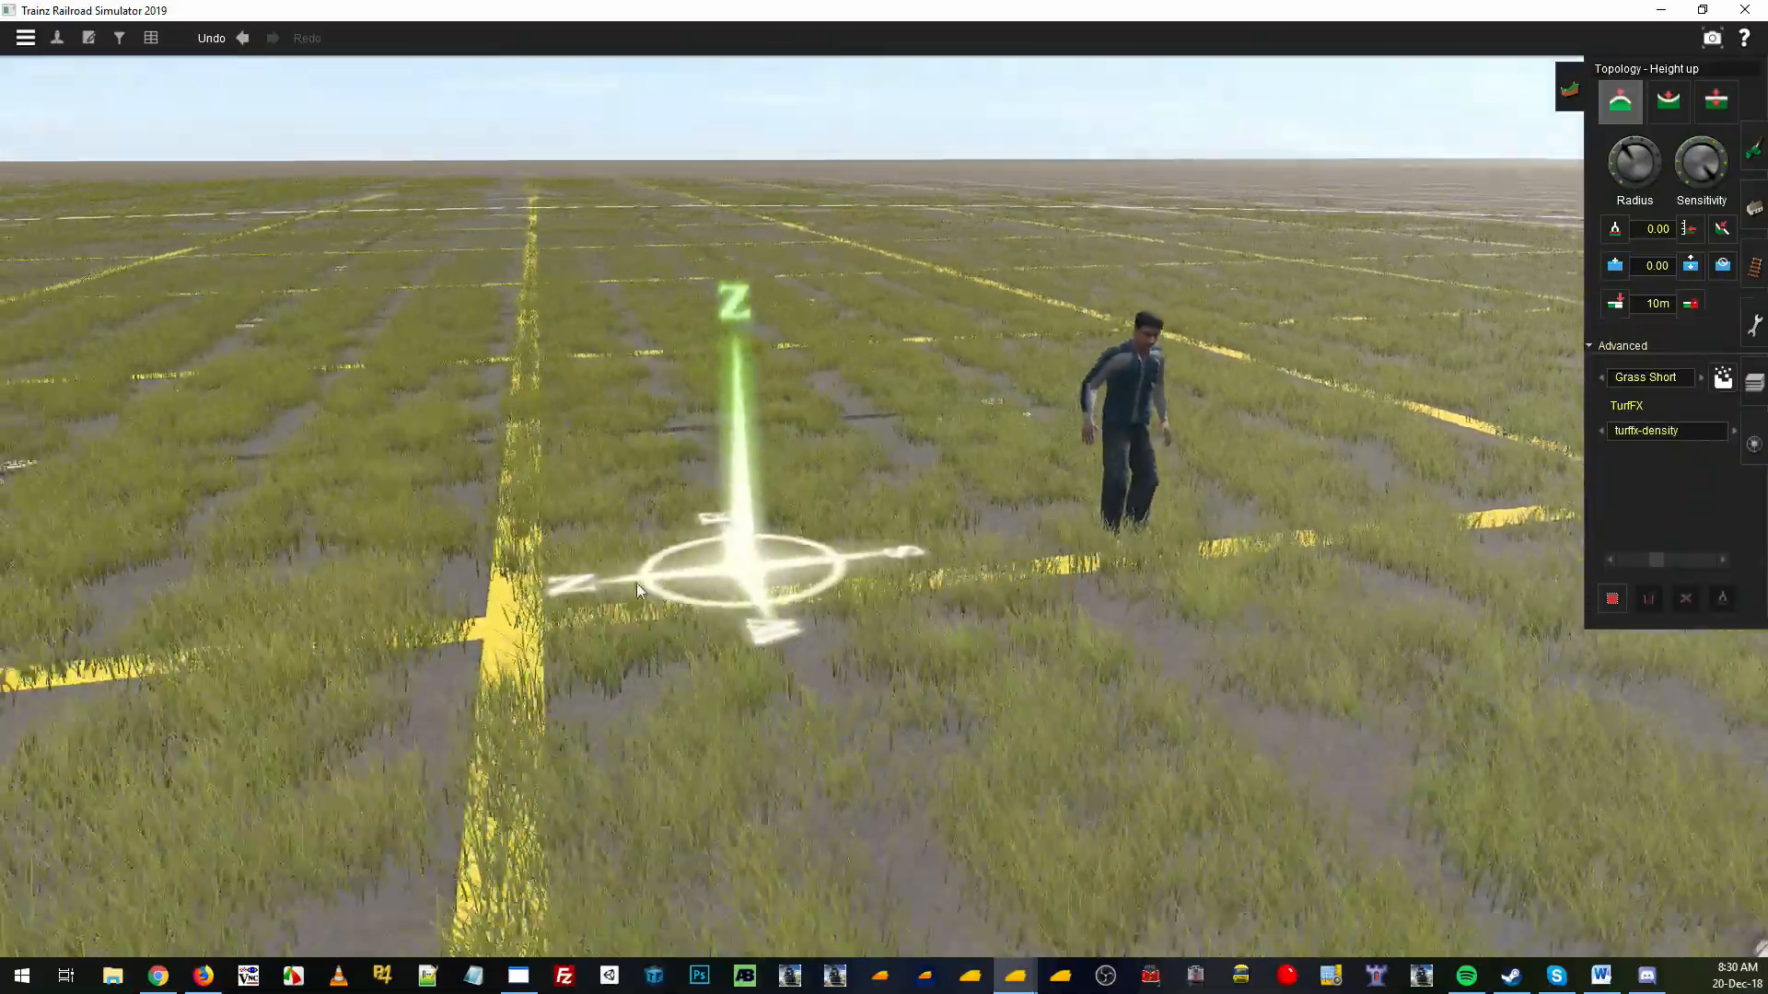
pyautogui.rightClick(572, 526)
pyautogui.rightClick(1238, 460)
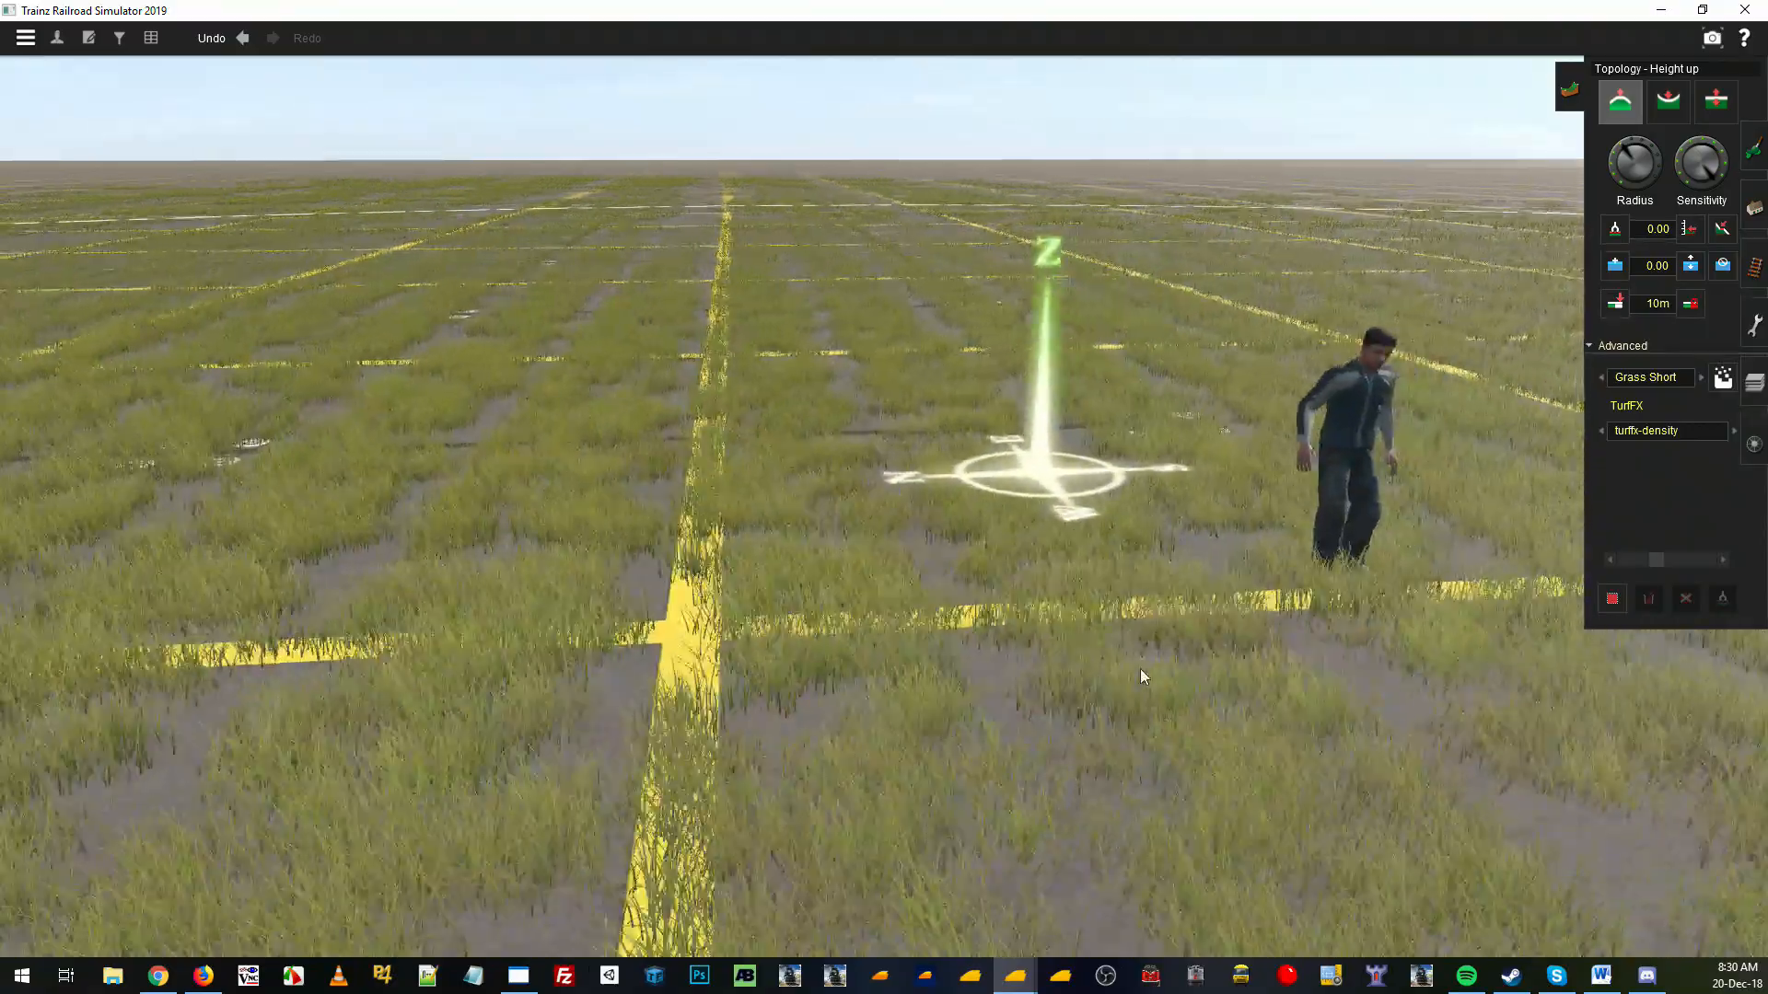
pyautogui.rightClick(1142, 677)
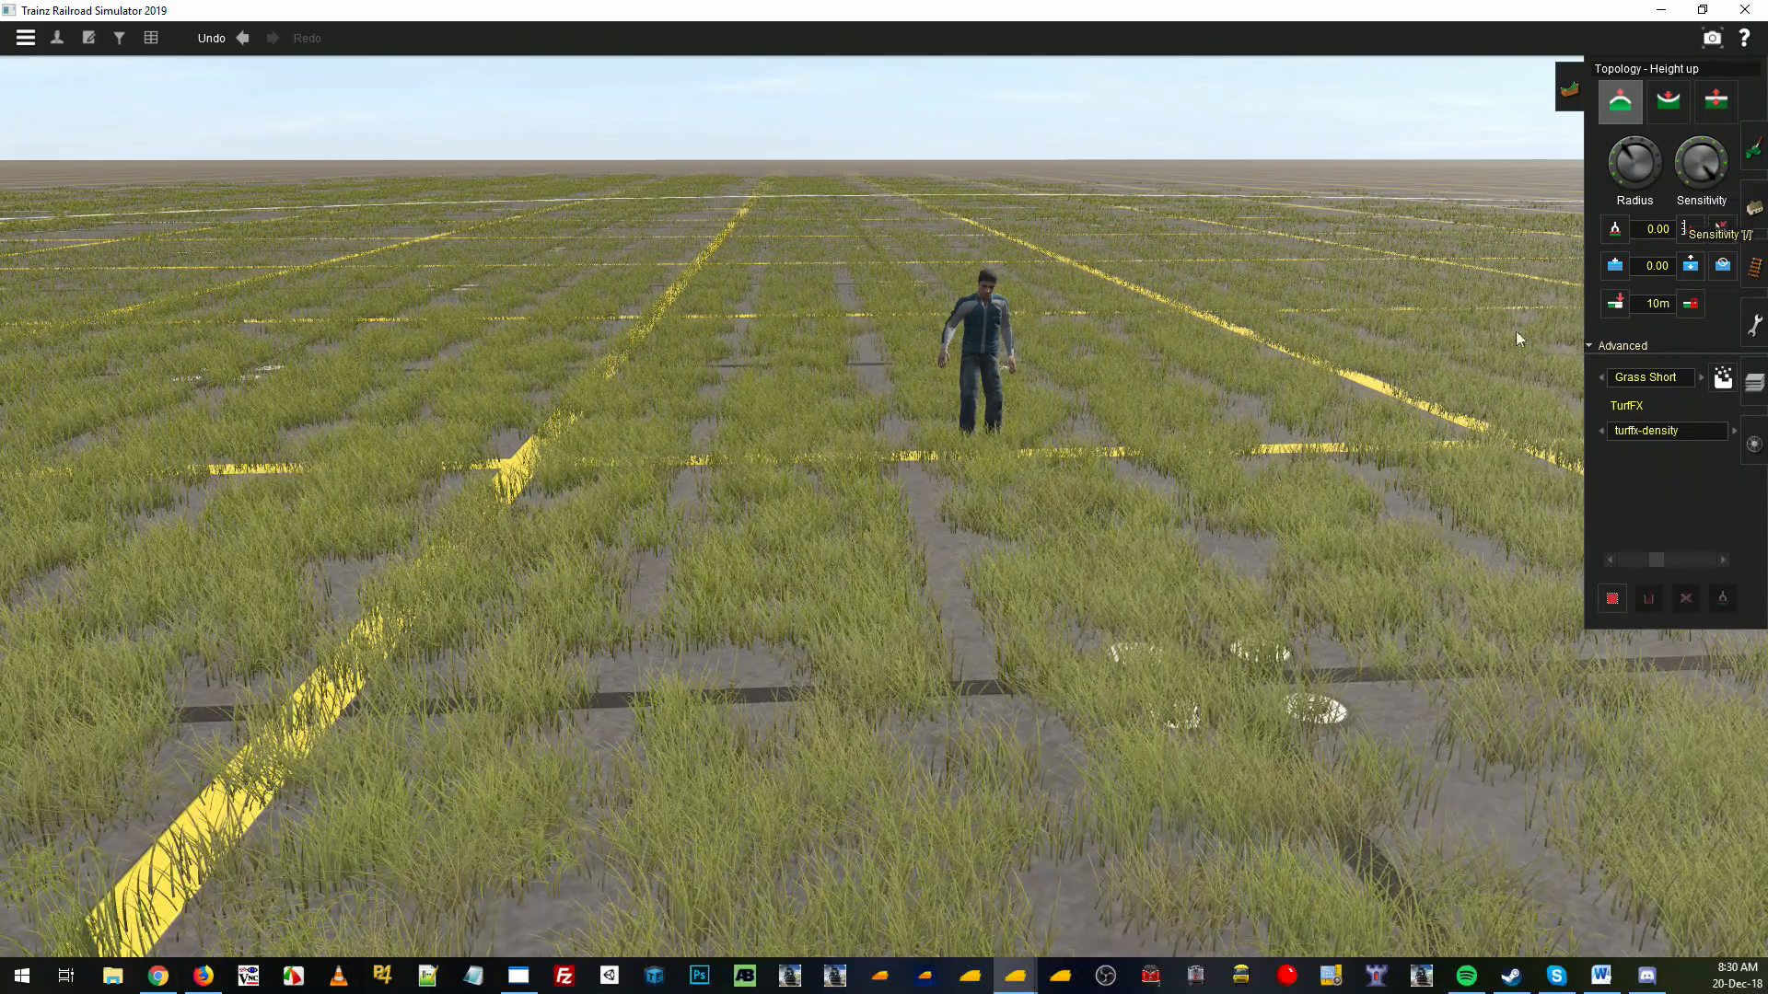
pyautogui.rightClick(1072, 468)
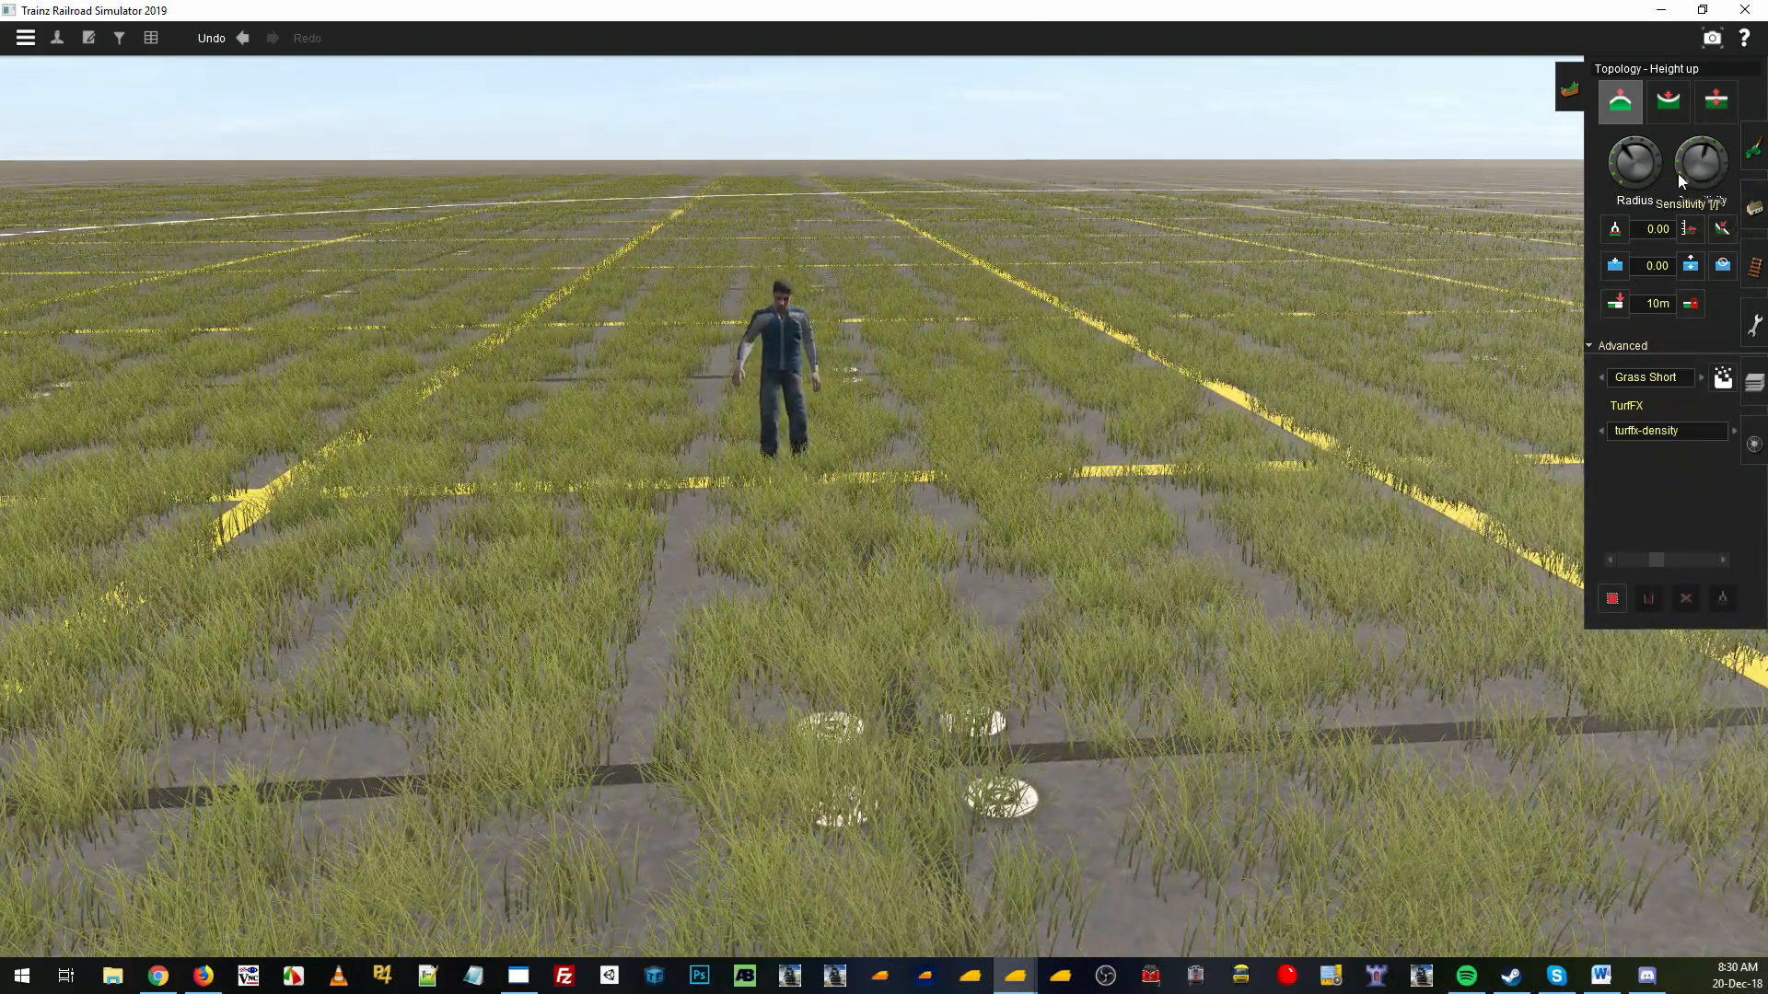
pyautogui.press('d')
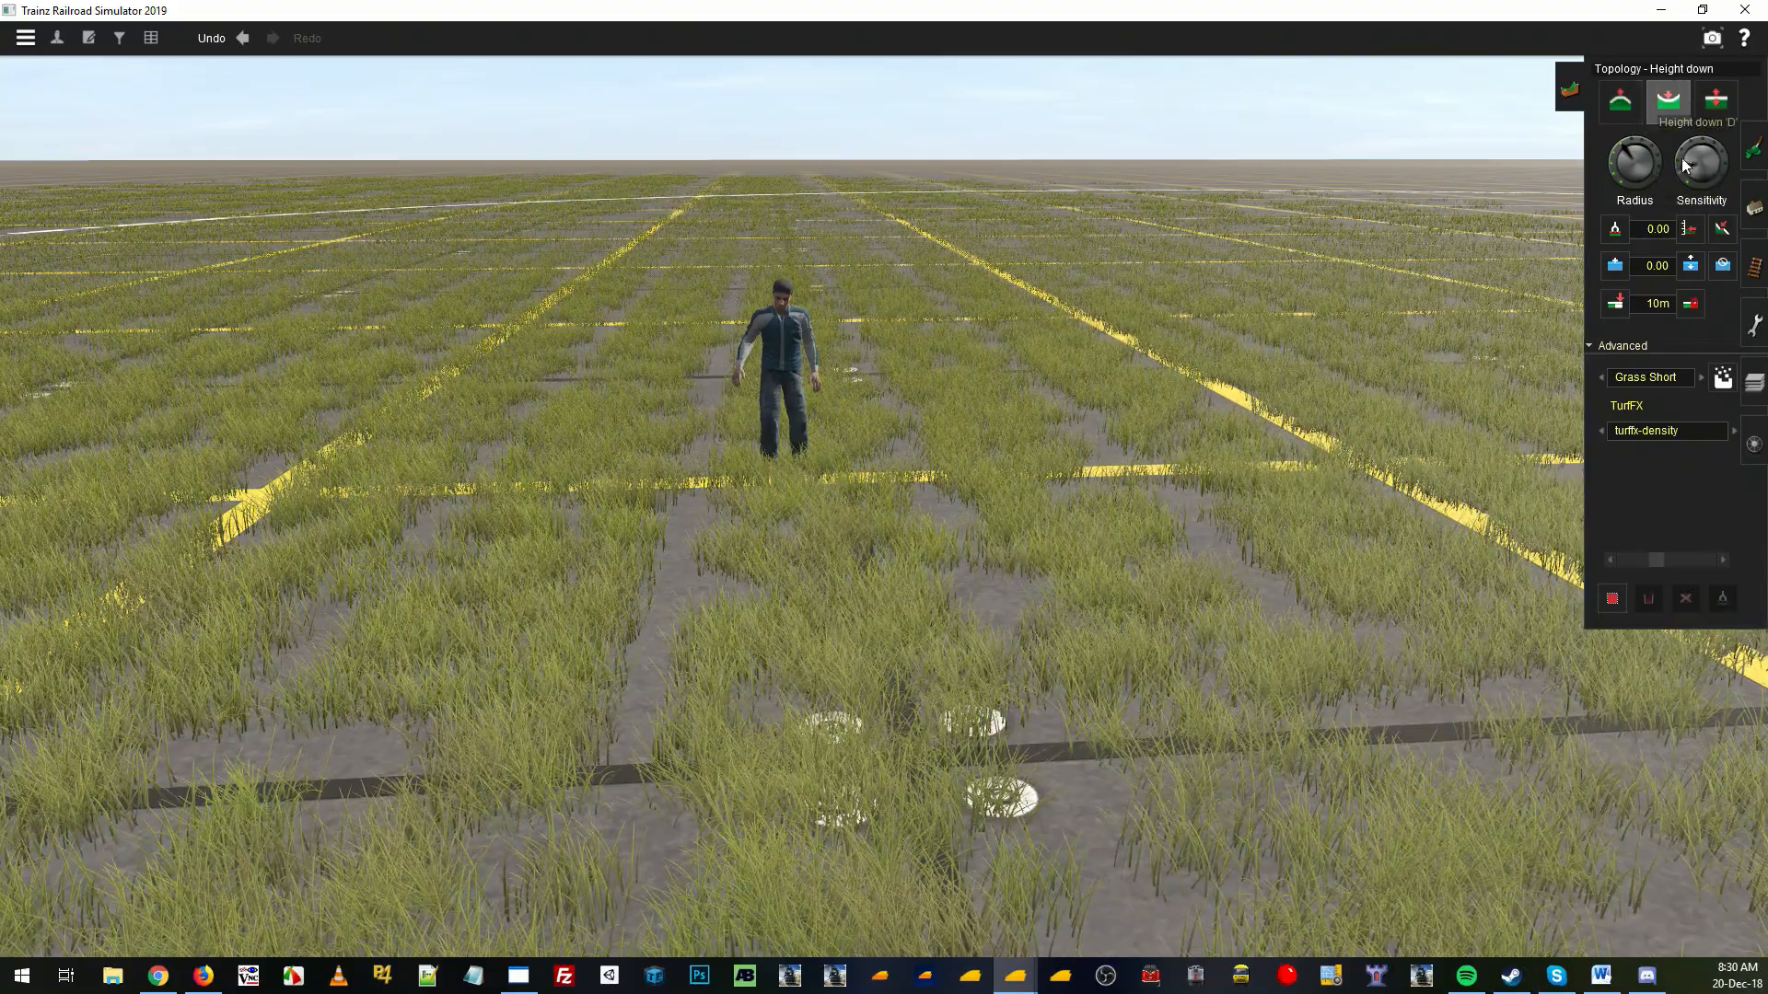
pyautogui.click(944, 396)
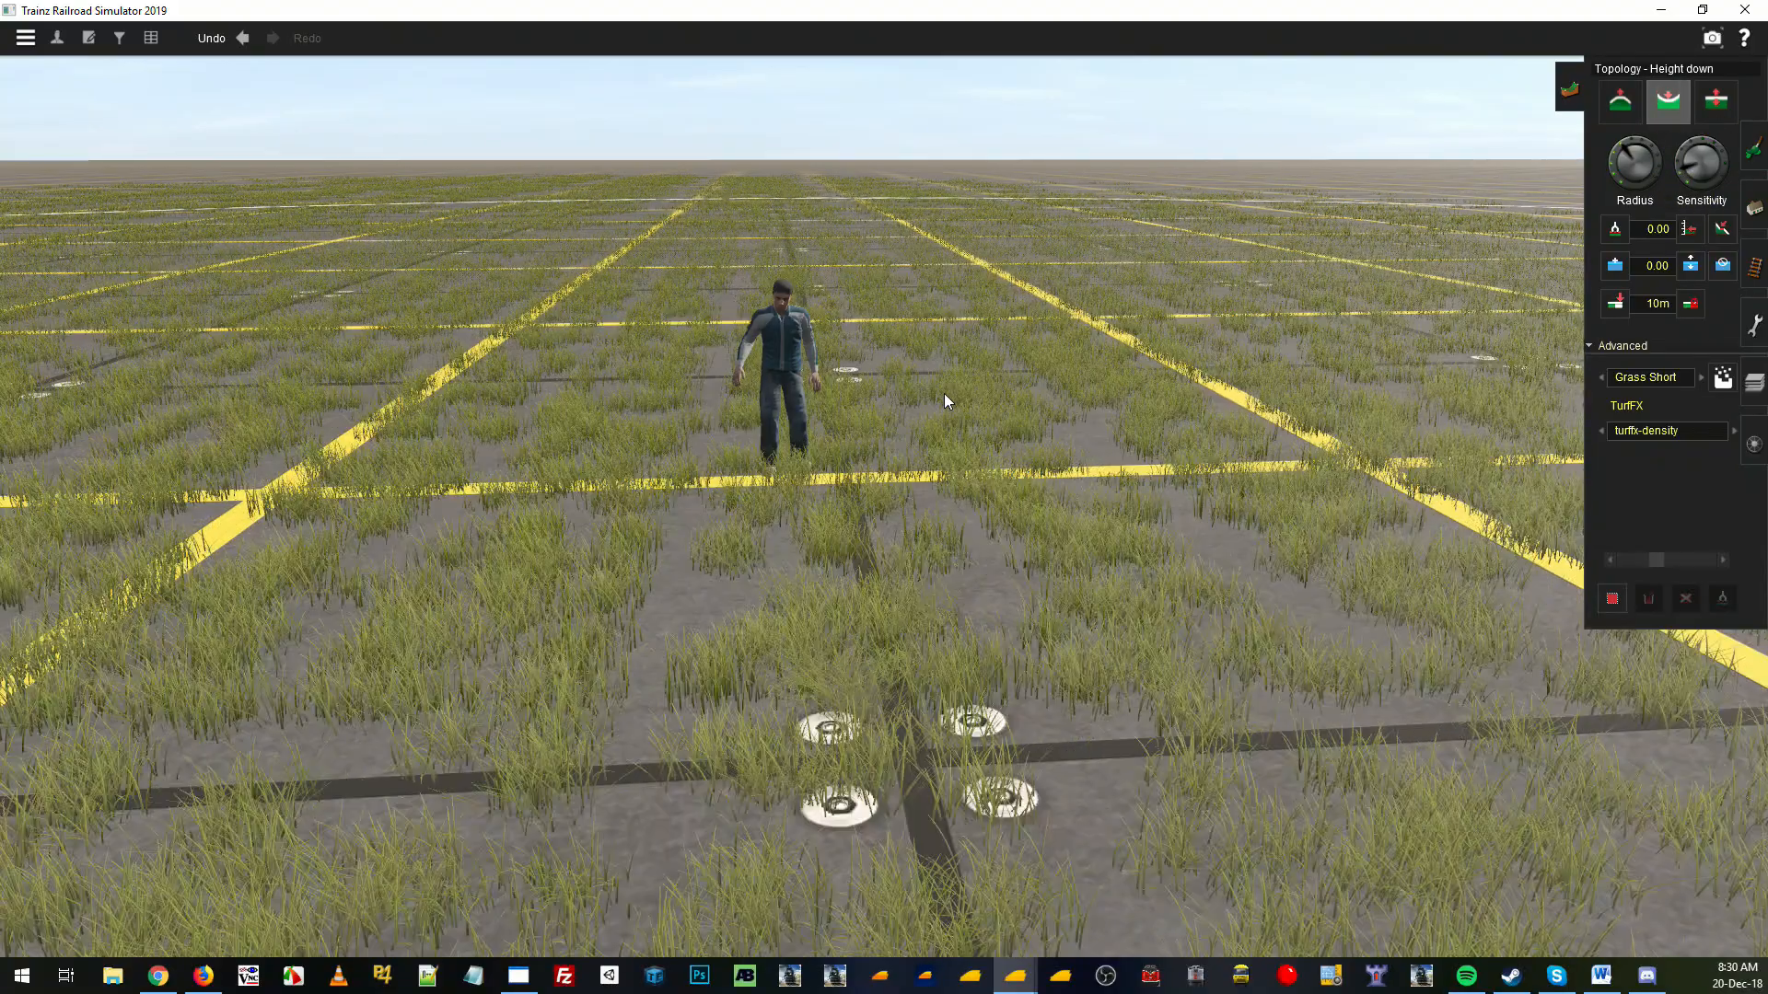
# Examine the spacing and density of the grass clumps around the person figure from low and high viewpoints
pyautogui.press('Left')
pyautogui.press('Right')
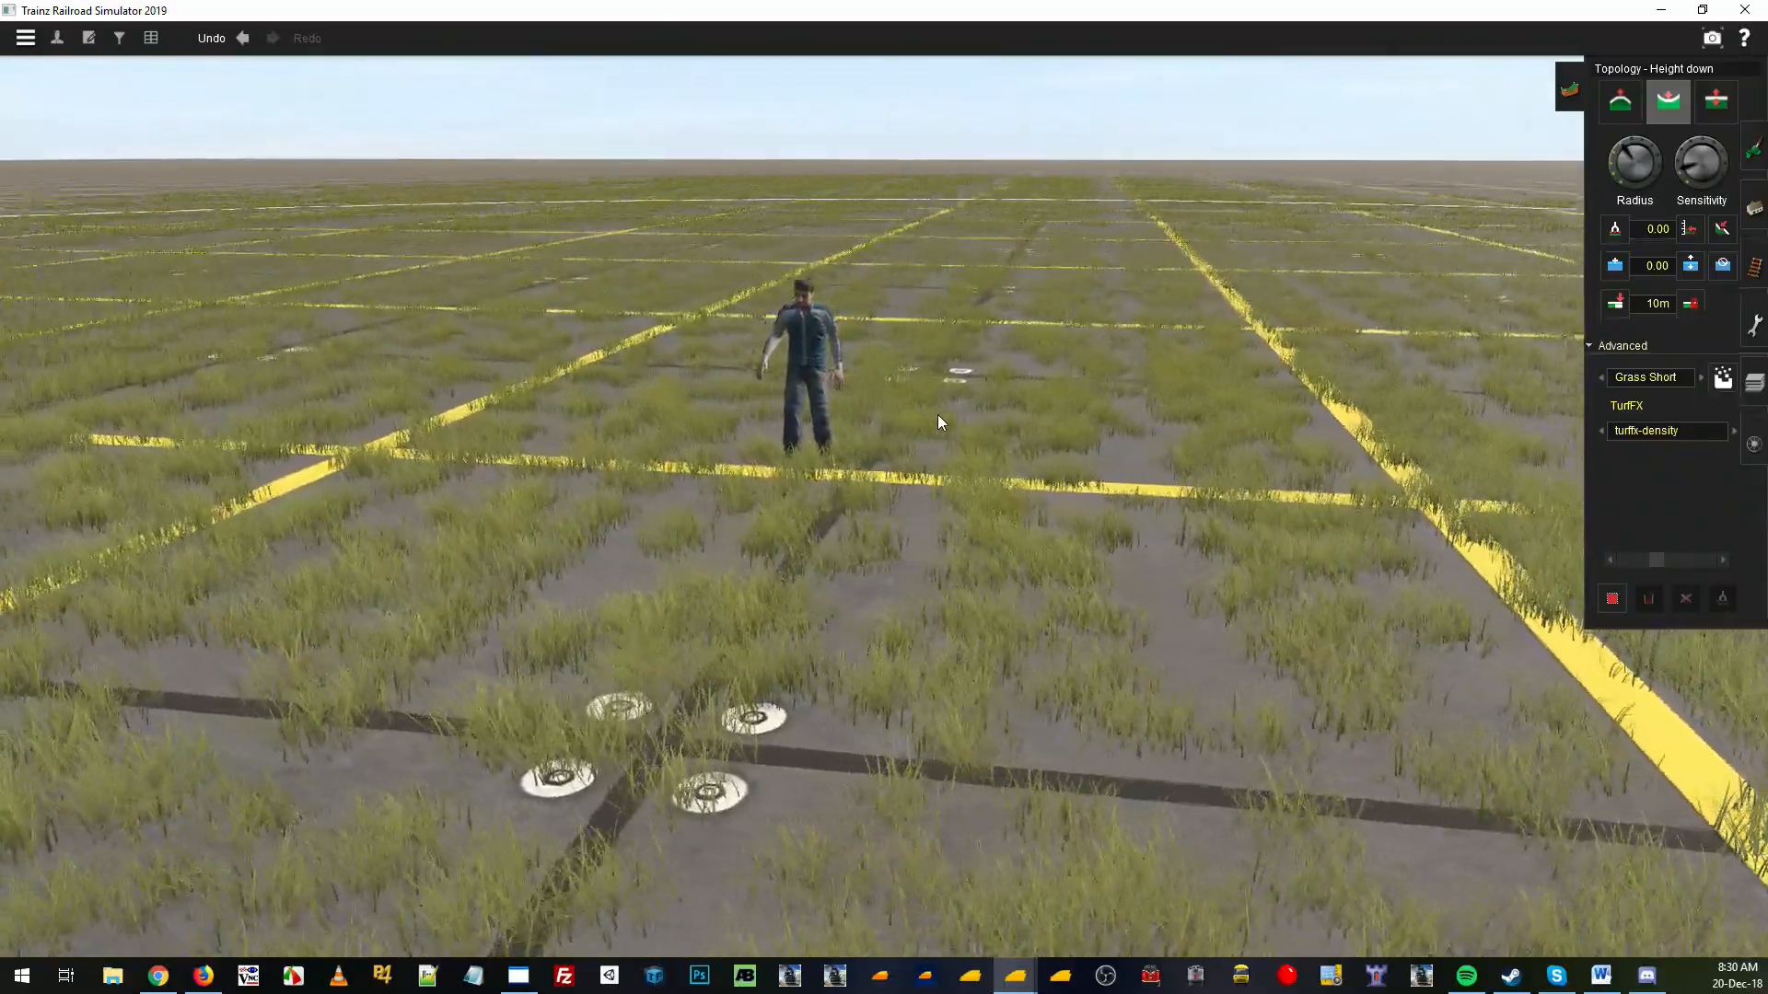
pyautogui.rightClick(805, 363)
pyautogui.press('Down')
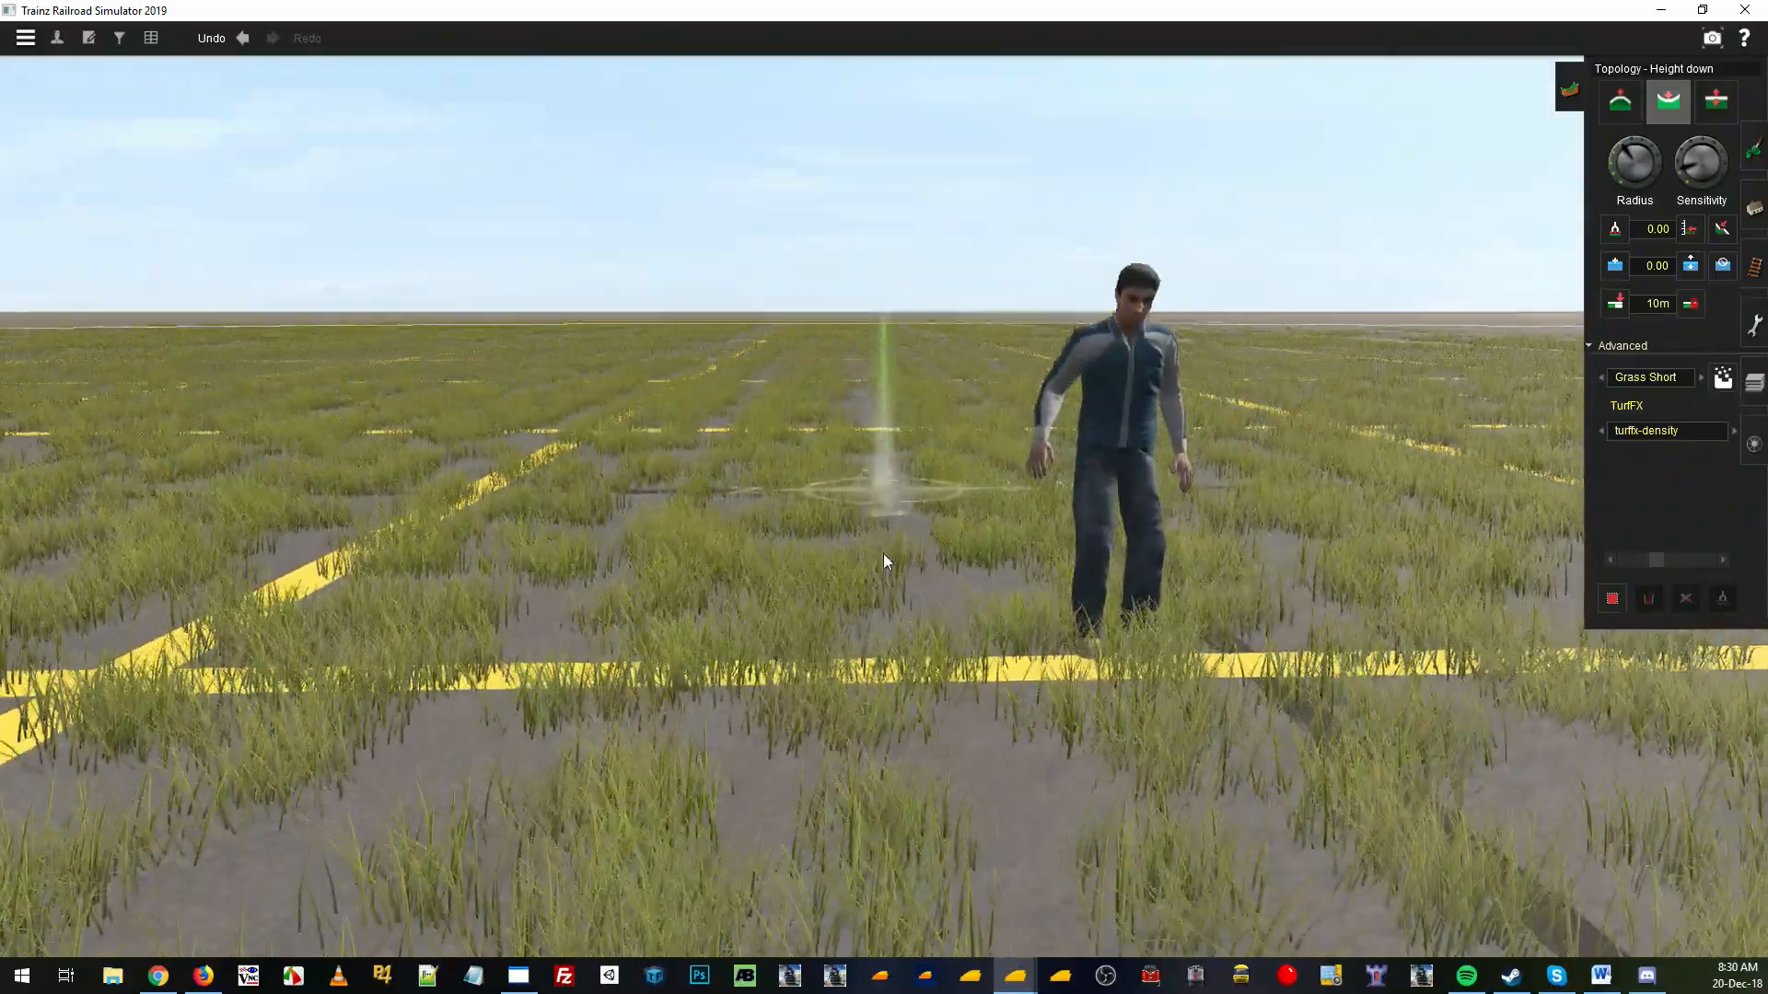
pyautogui.press('Up')
pyautogui.press('Left')
pyautogui.press('Right')
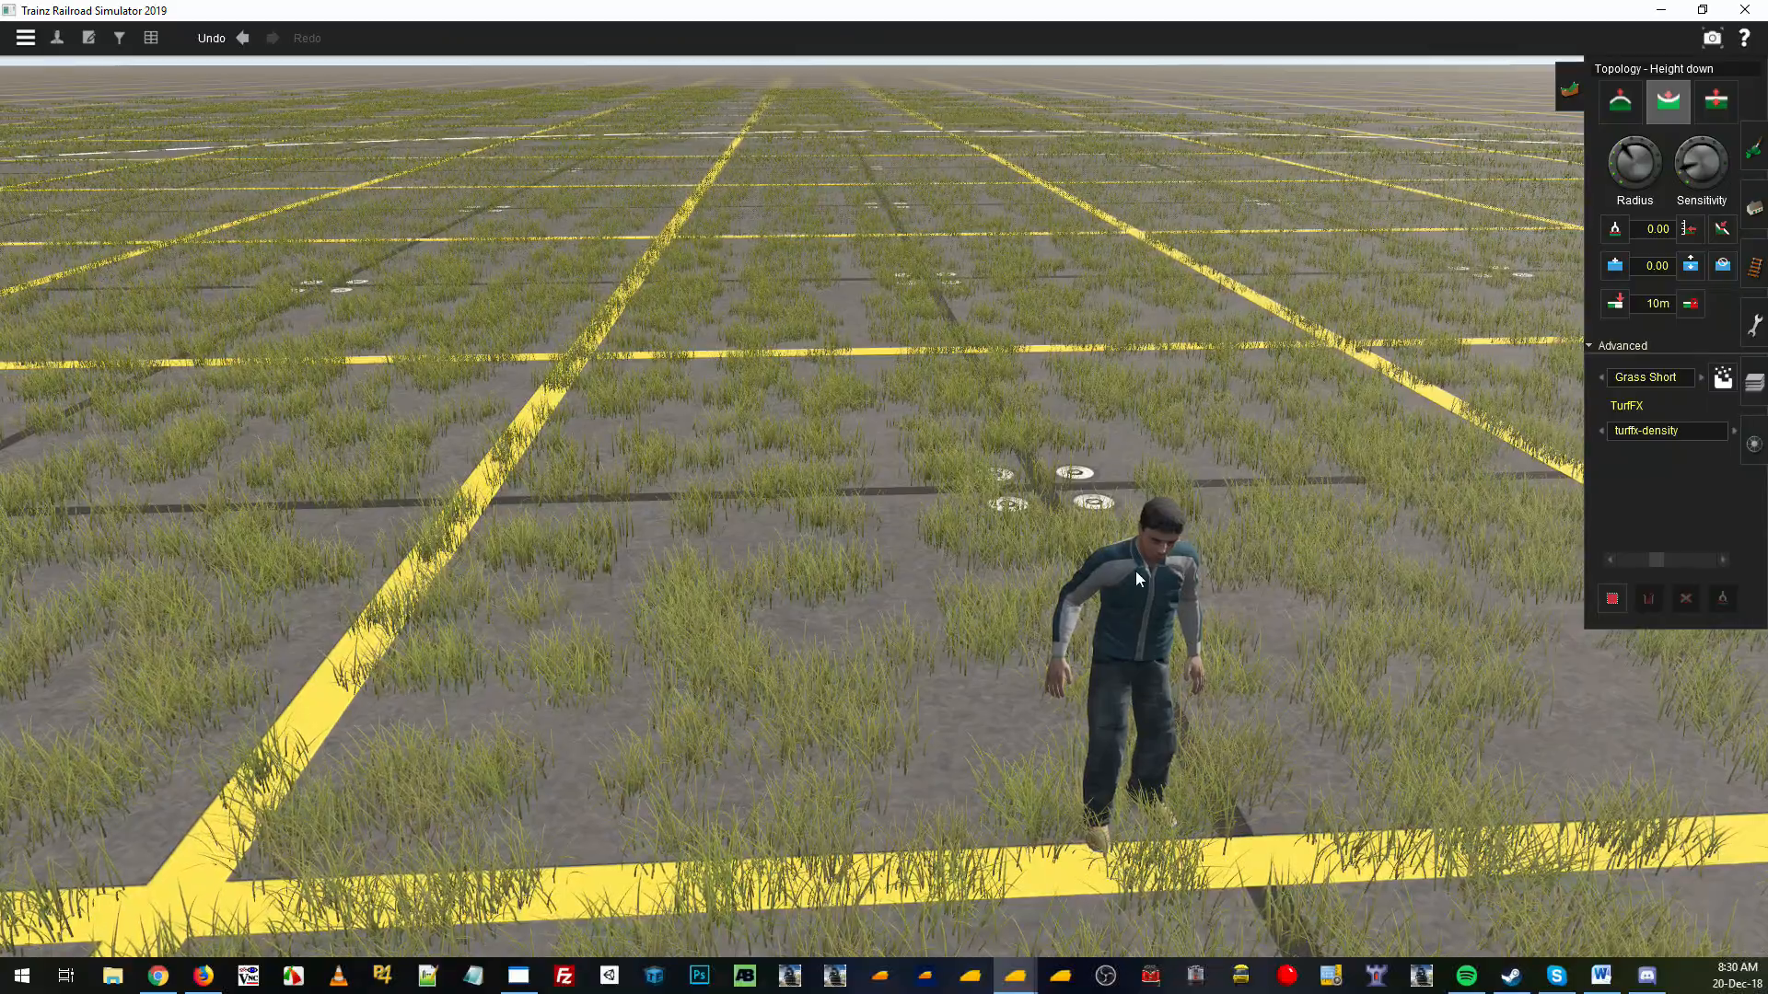
pyautogui.rightClick(1188, 566)
pyautogui.press('Down')
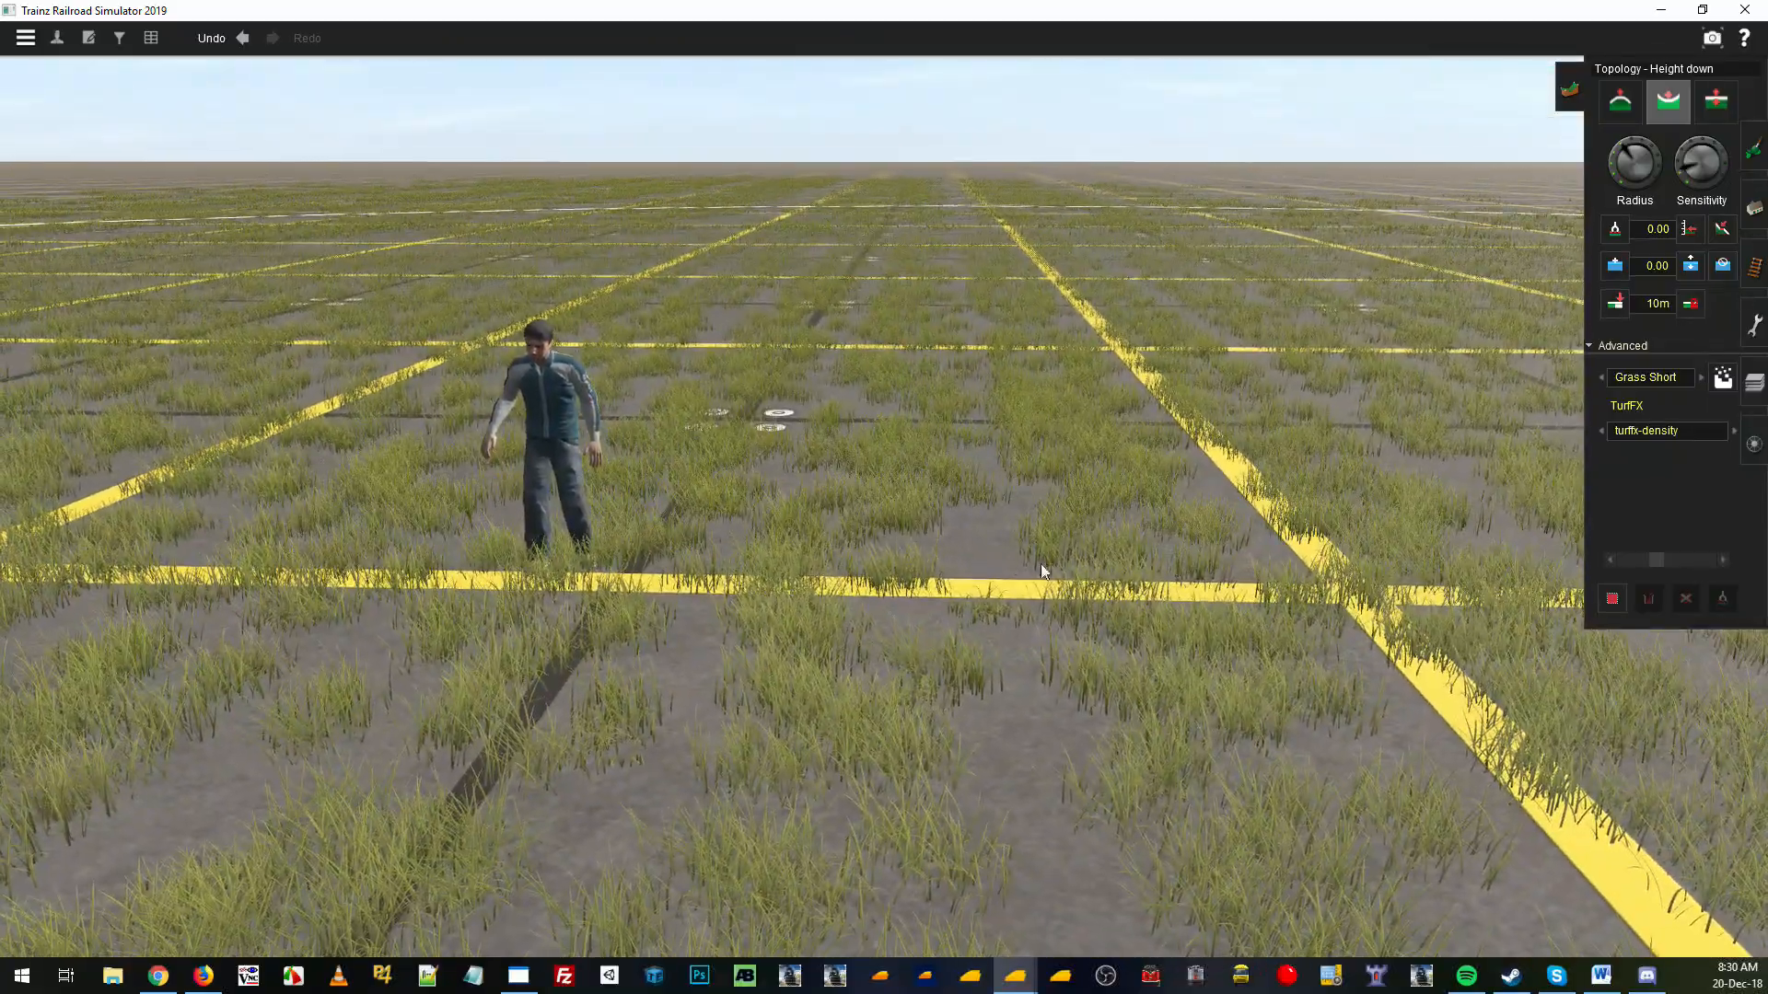
pyautogui.press('Left')
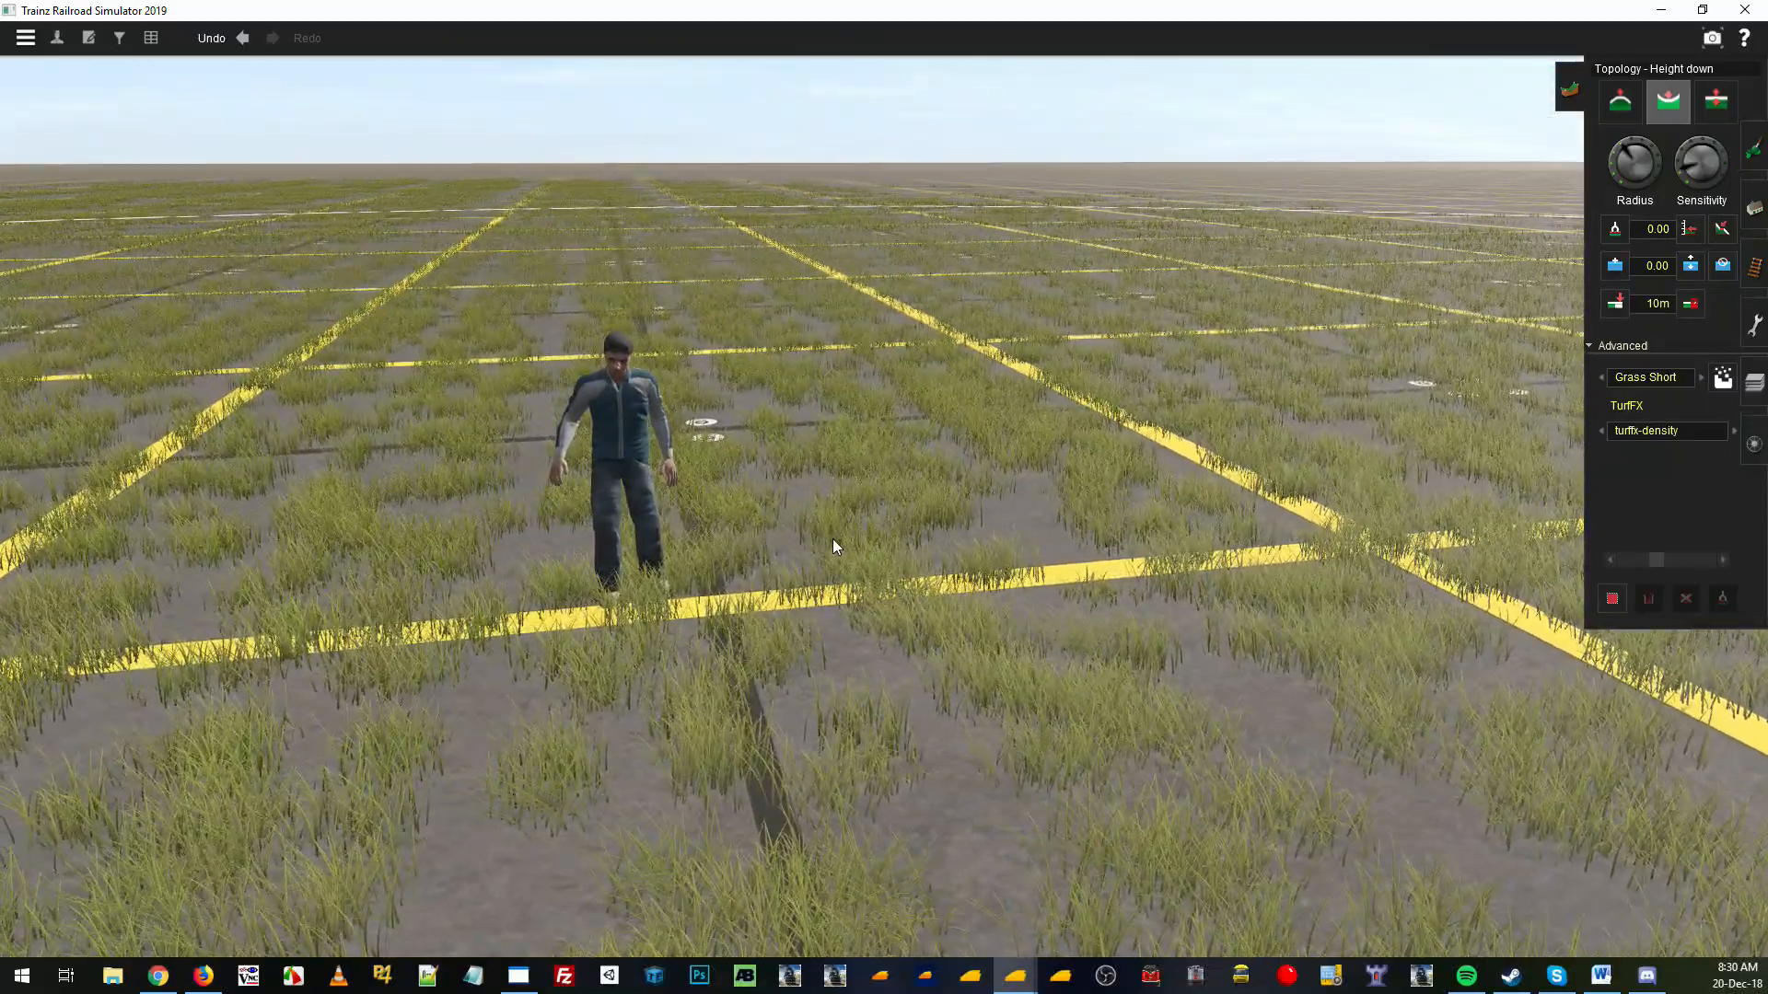
pyautogui.rightClick(1013, 488)
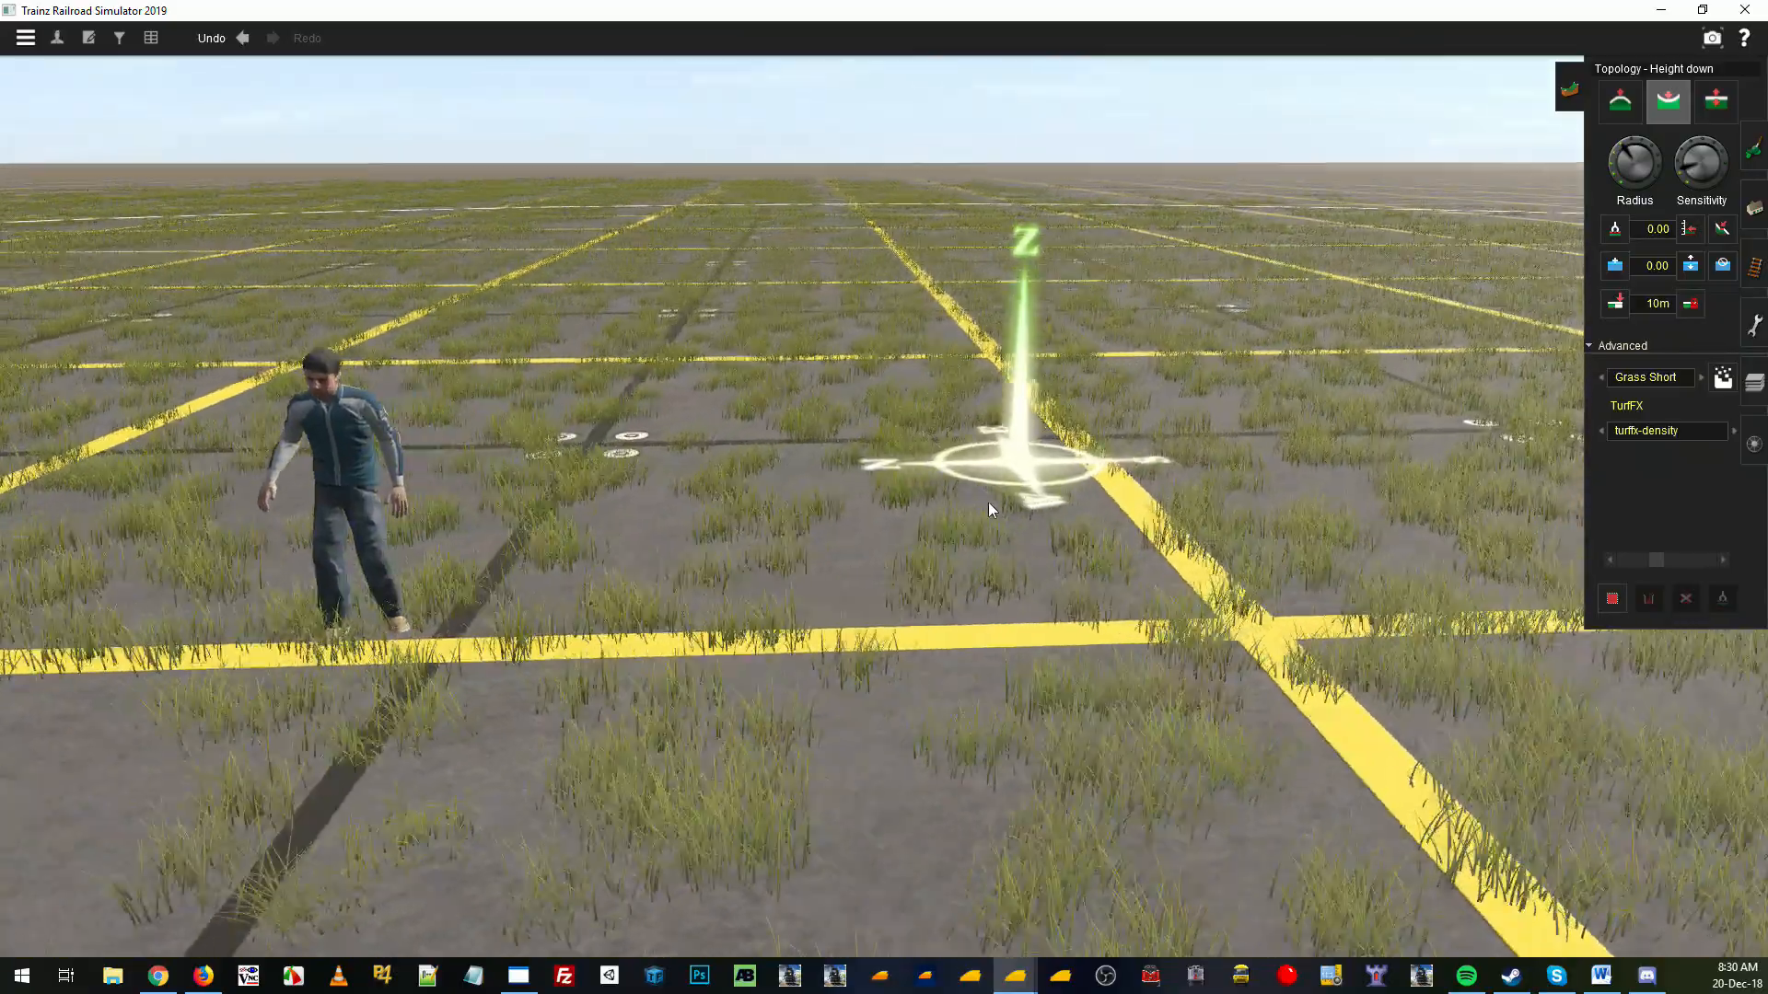
pyautogui.rightClick(718, 631)
pyautogui.press('Right')
pyautogui.rightClick(754, 458)
pyautogui.press('Down')
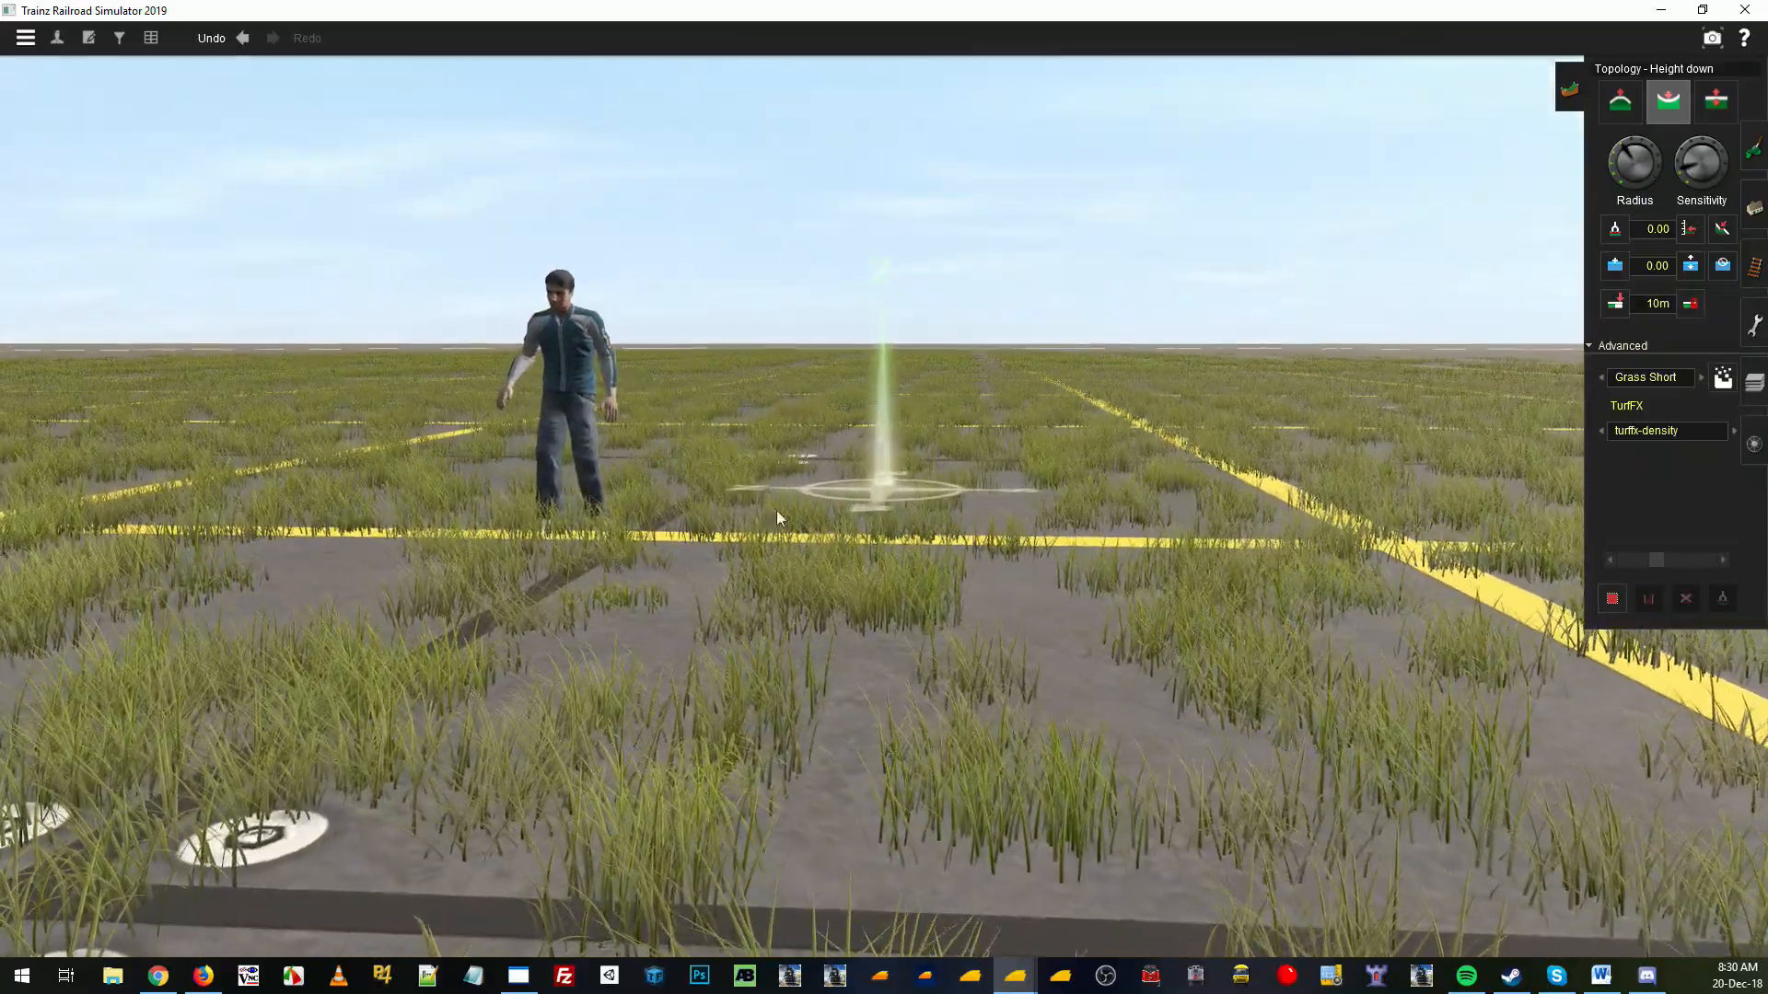
pyautogui.press('Up')
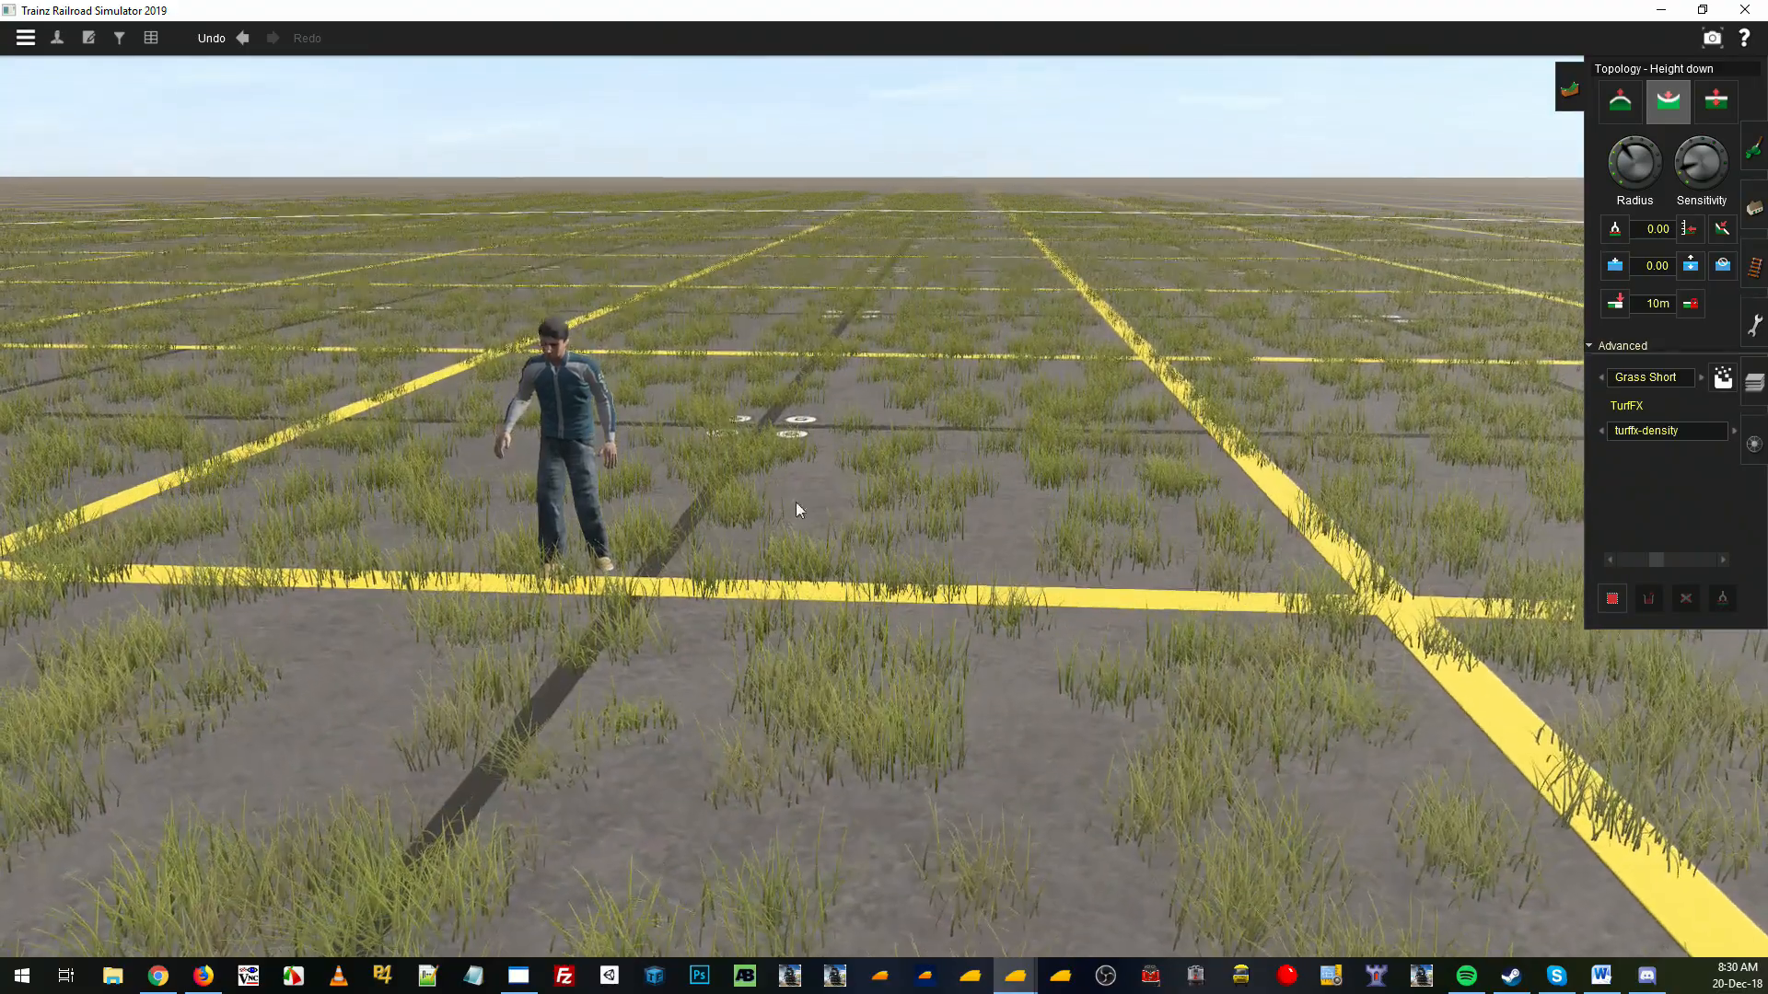
# Set the height value to 0.3 and even out the Grass Short density around the person figure with Use height
pyautogui.moveTo(1625, 140); pyautogui.dragTo(1614, 165)
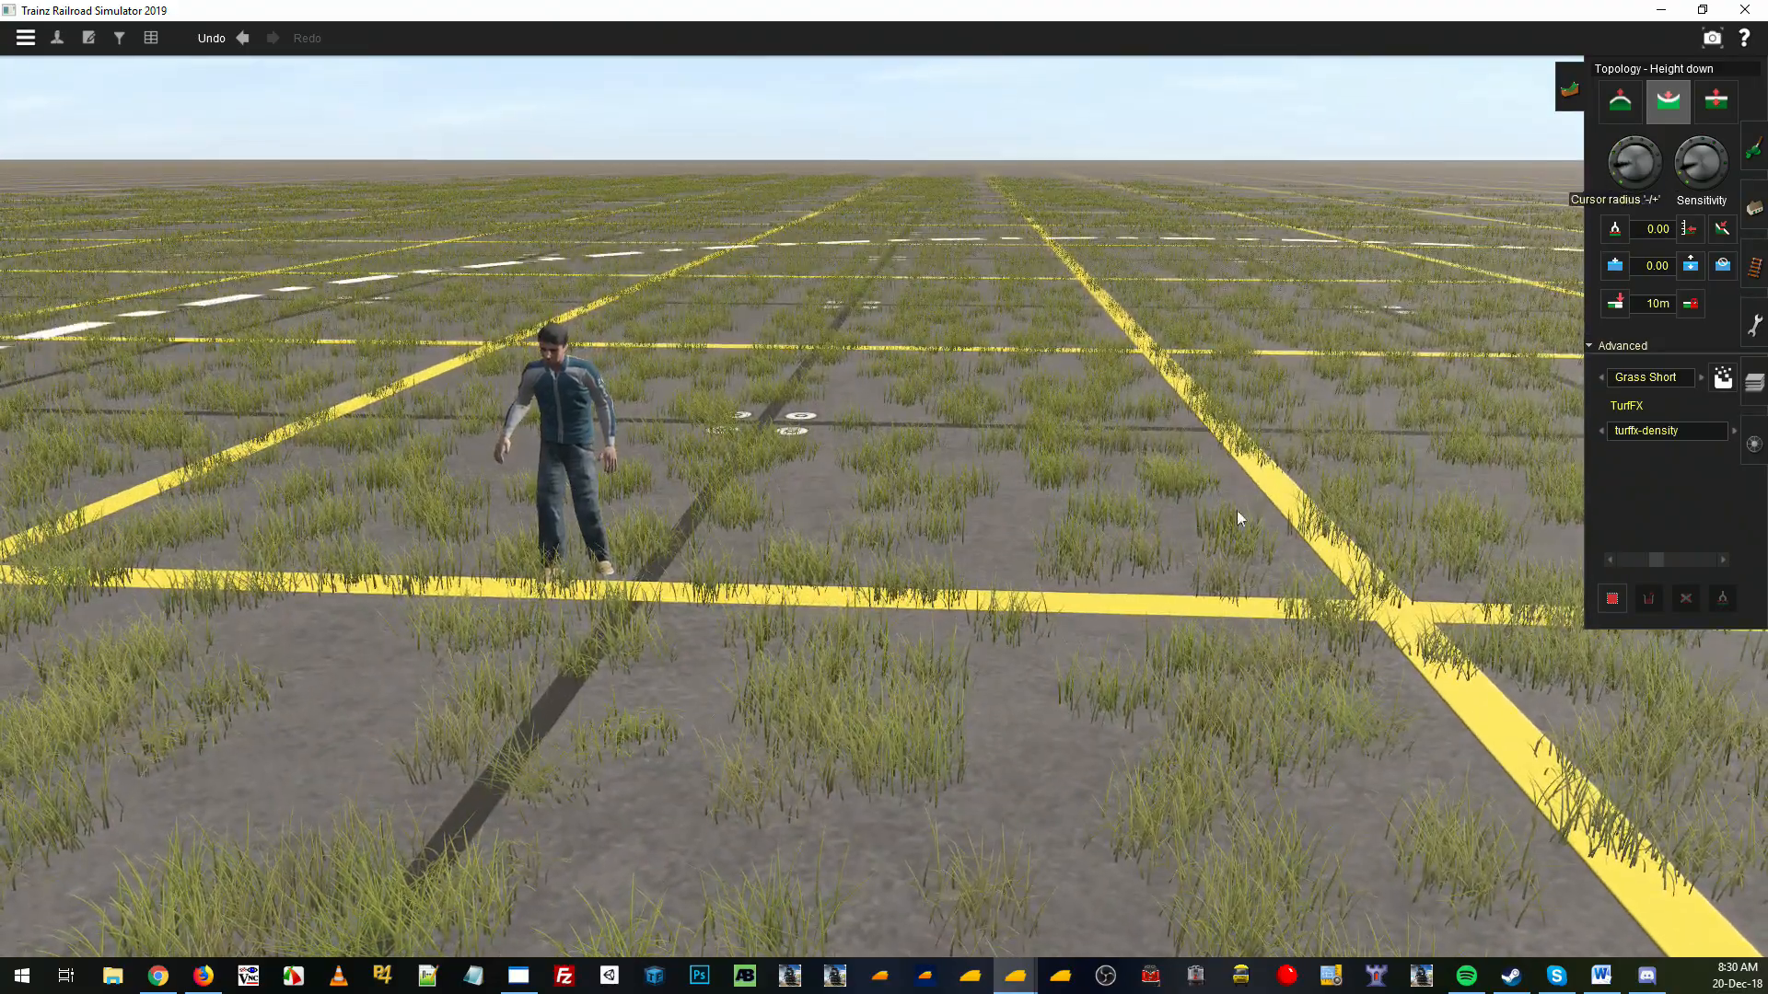
pyautogui.press('Left')
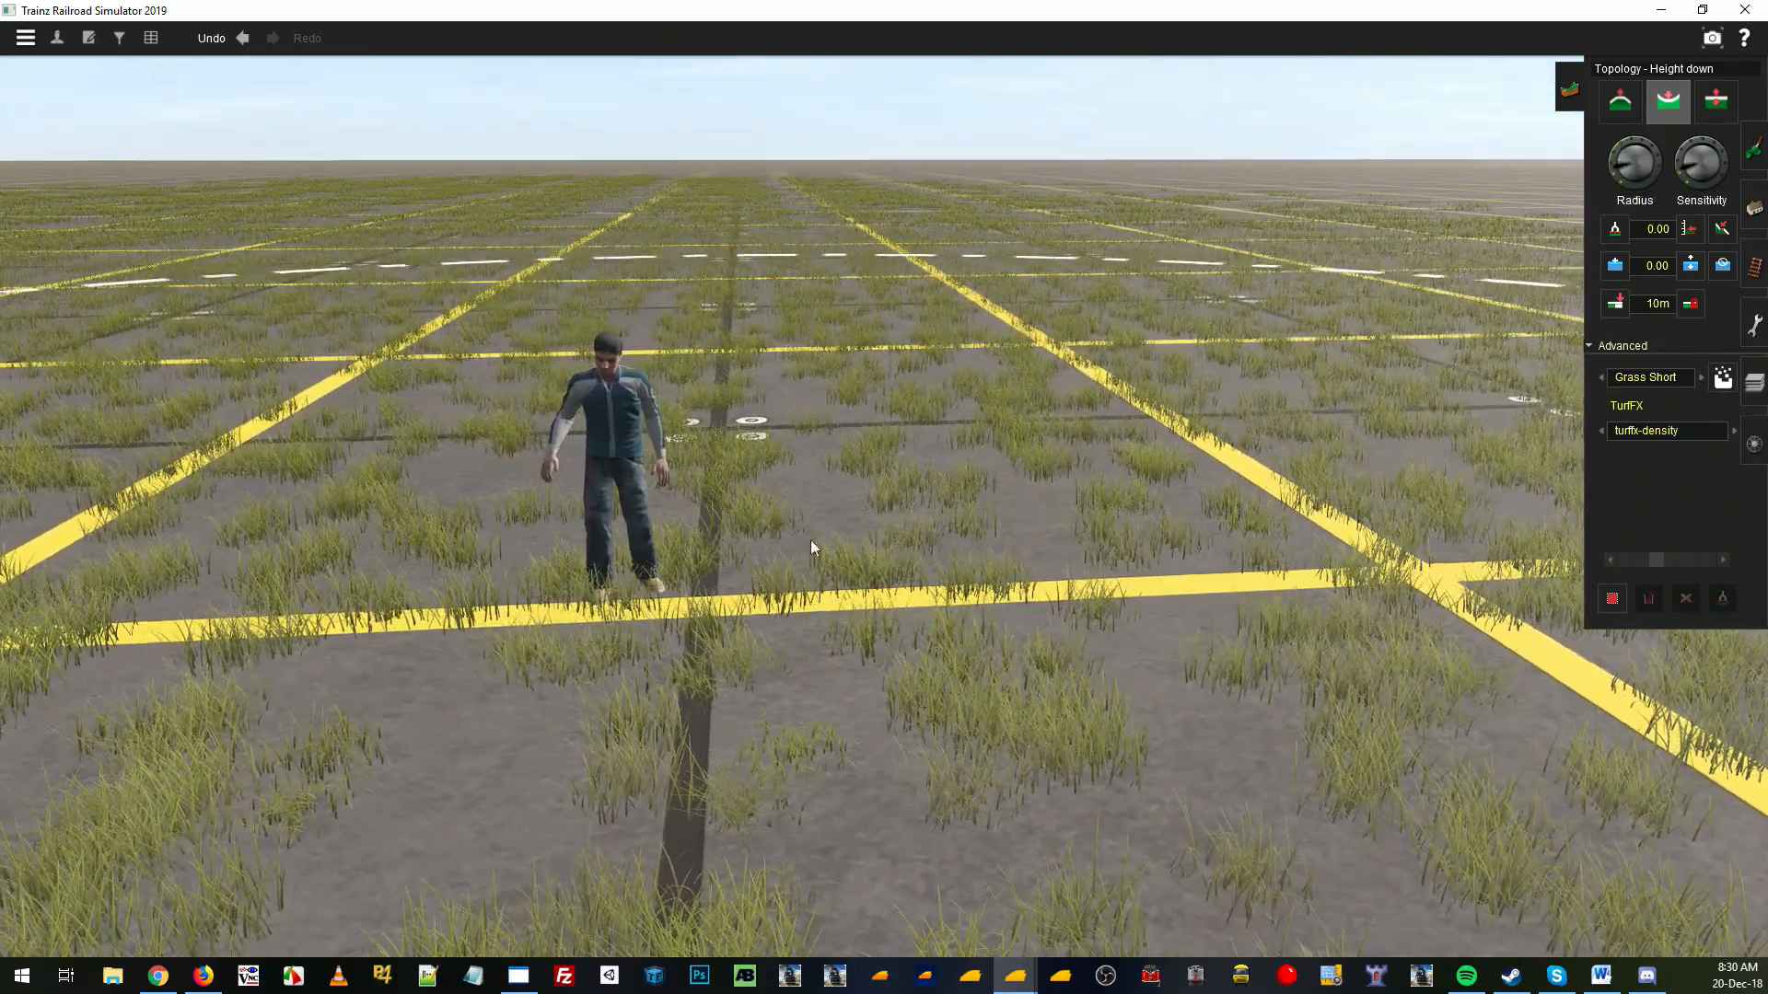
pyautogui.click(1617, 230)
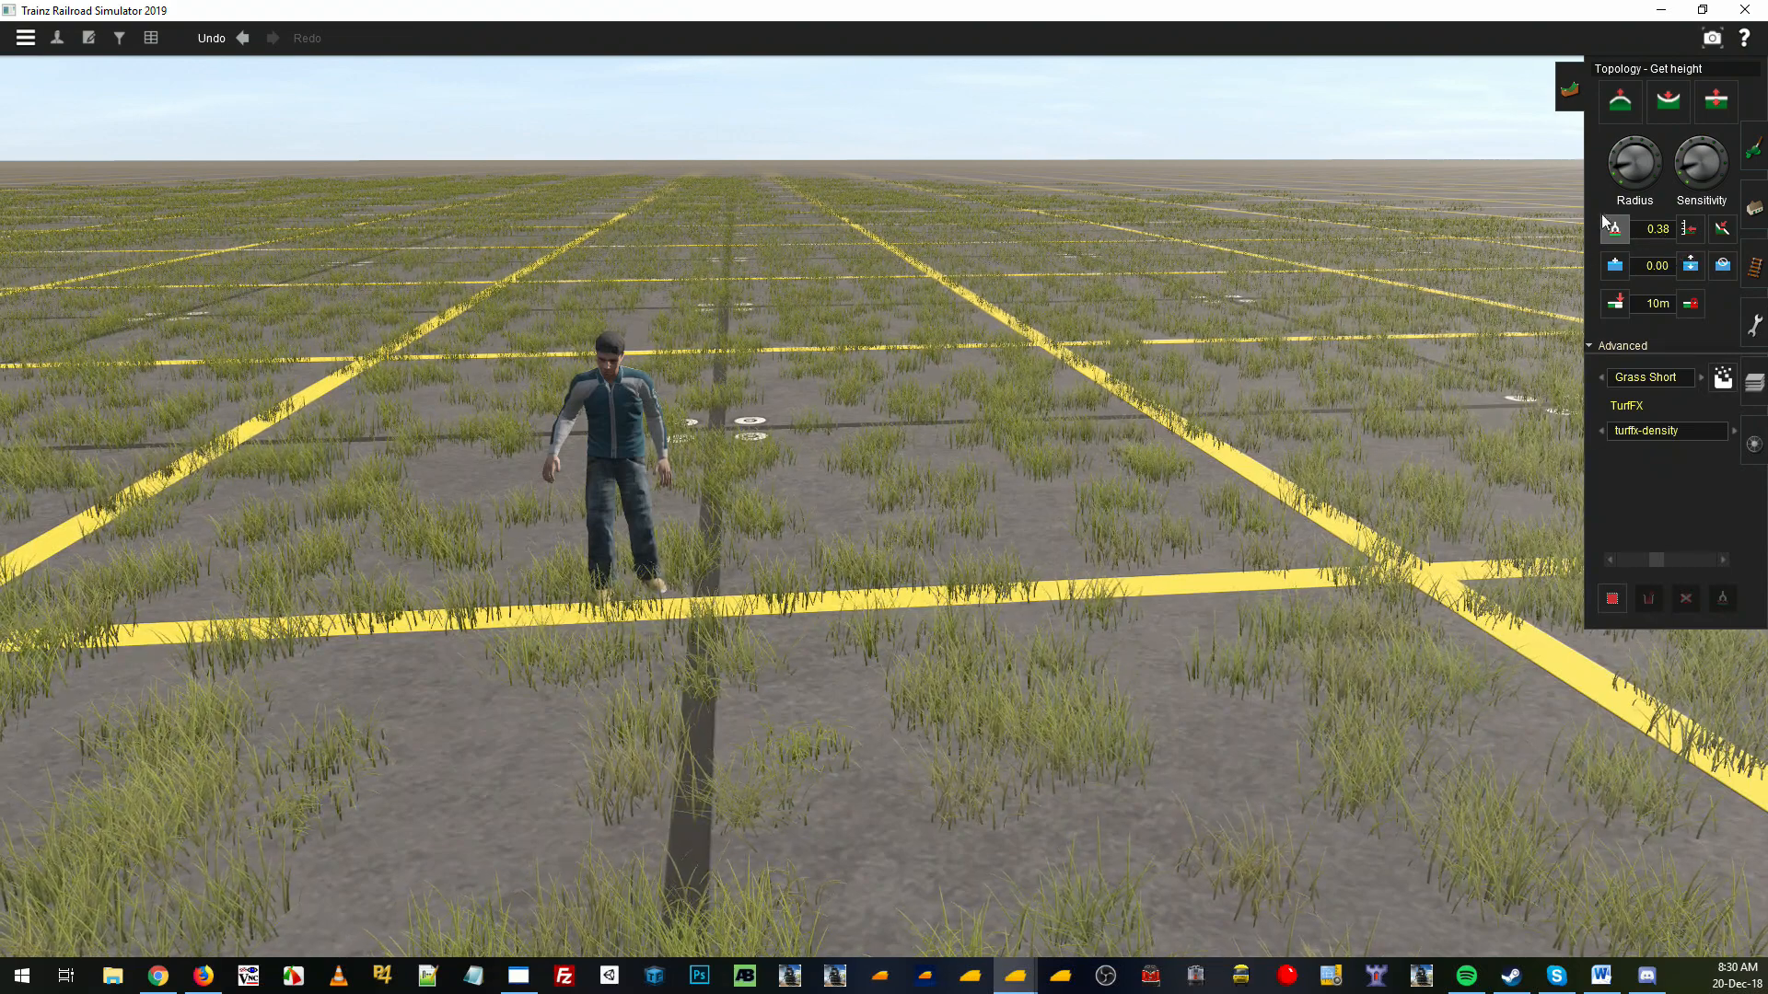
pyautogui.moveTo(1651, 229); pyautogui.dragTo(1682, 231)
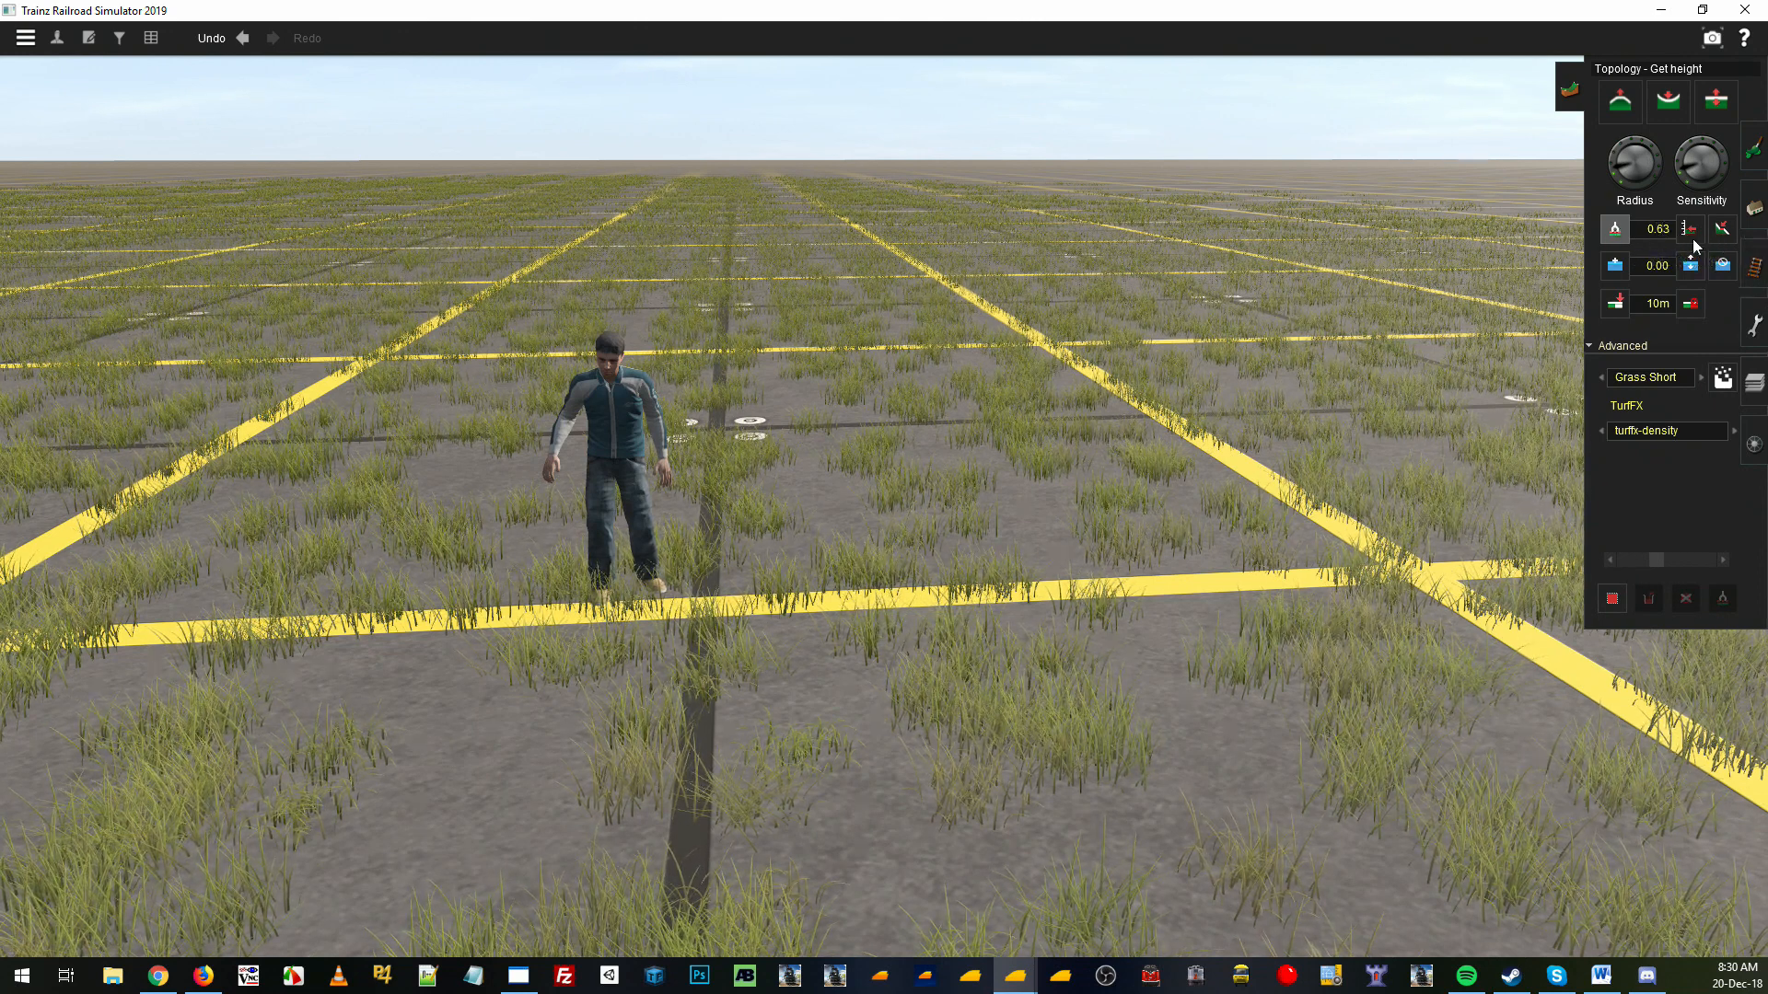
pyautogui.click(1688, 230)
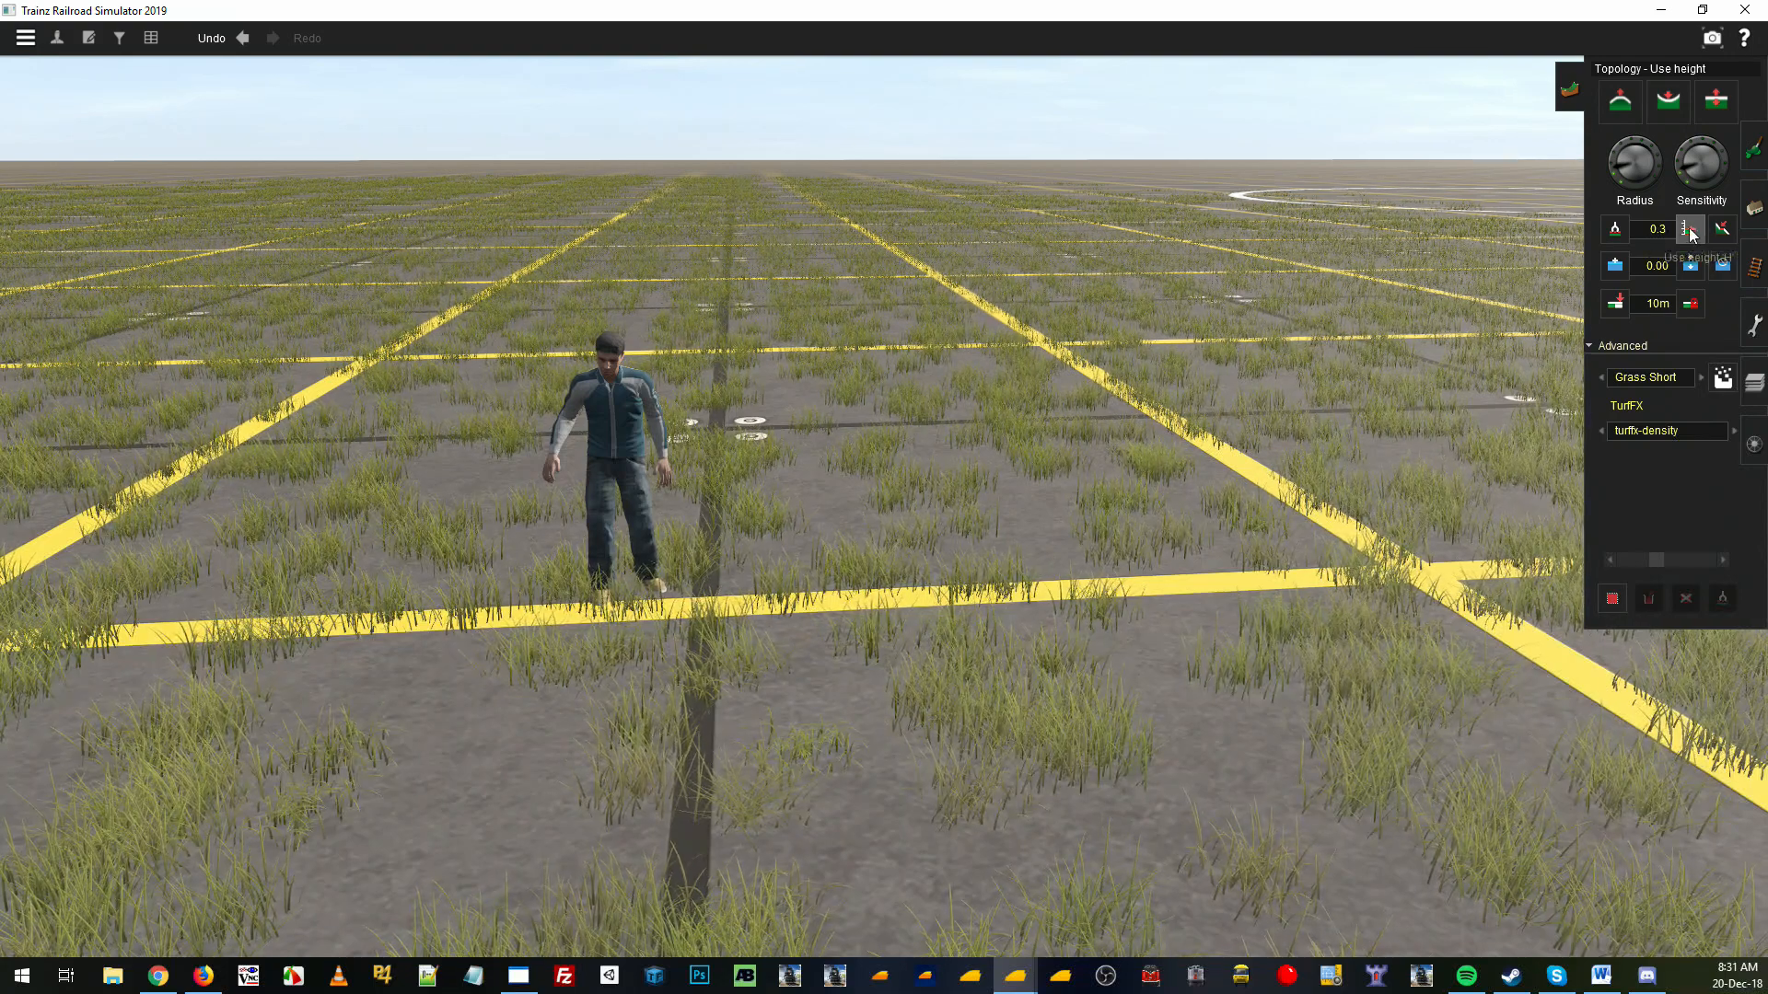
pyautogui.rightClick(820, 318)
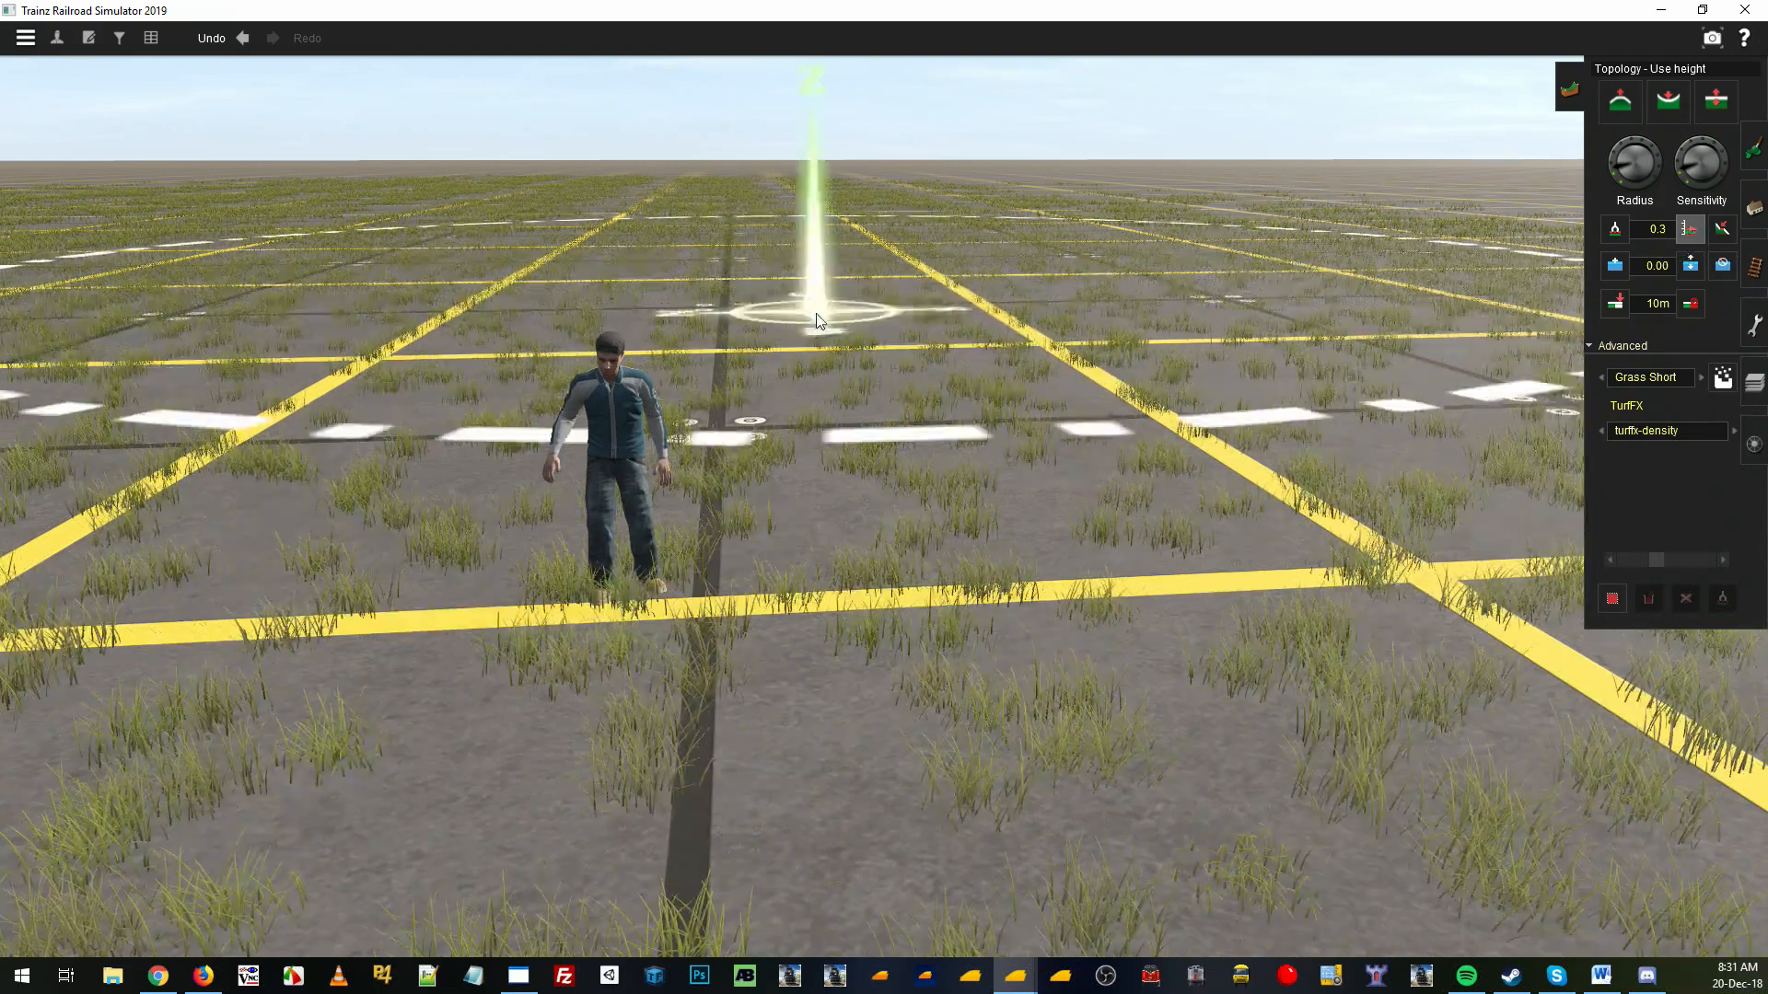
# Examine the evenly painted grass clumps from close and distant viewpoints around the person figure
pyautogui.rightClick(770, 324)
pyautogui.rightClick(744, 332)
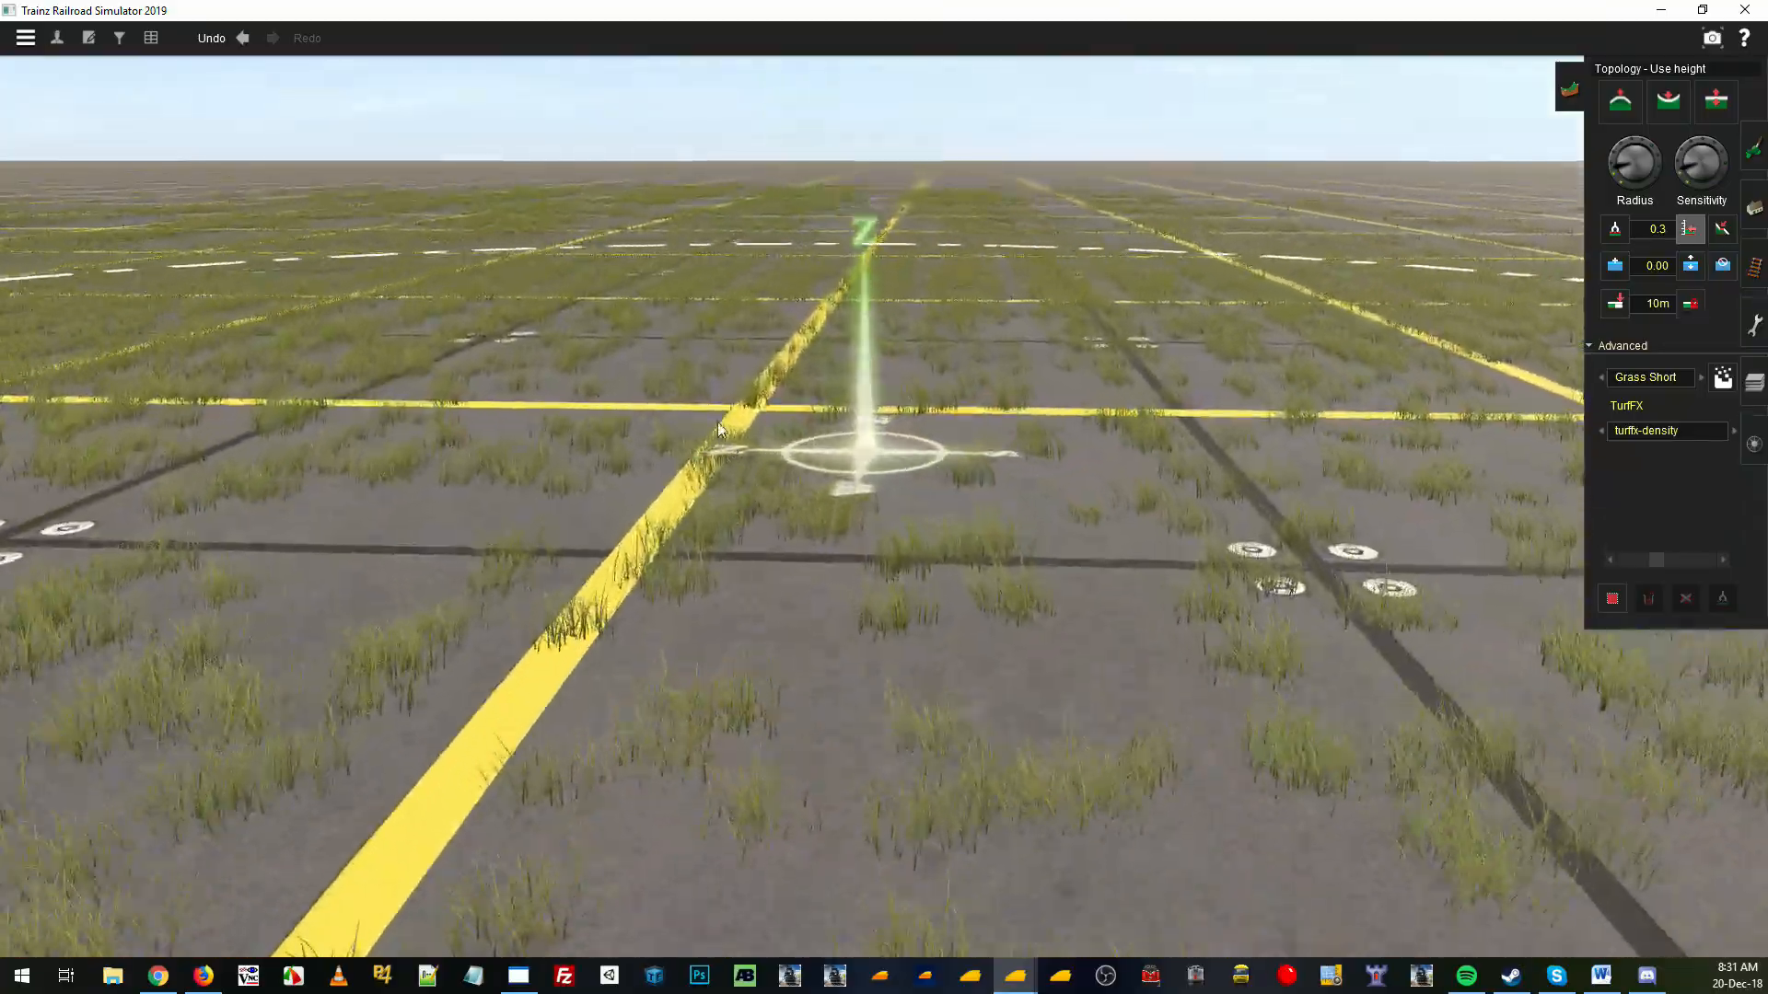
pyautogui.rightClick(714, 373)
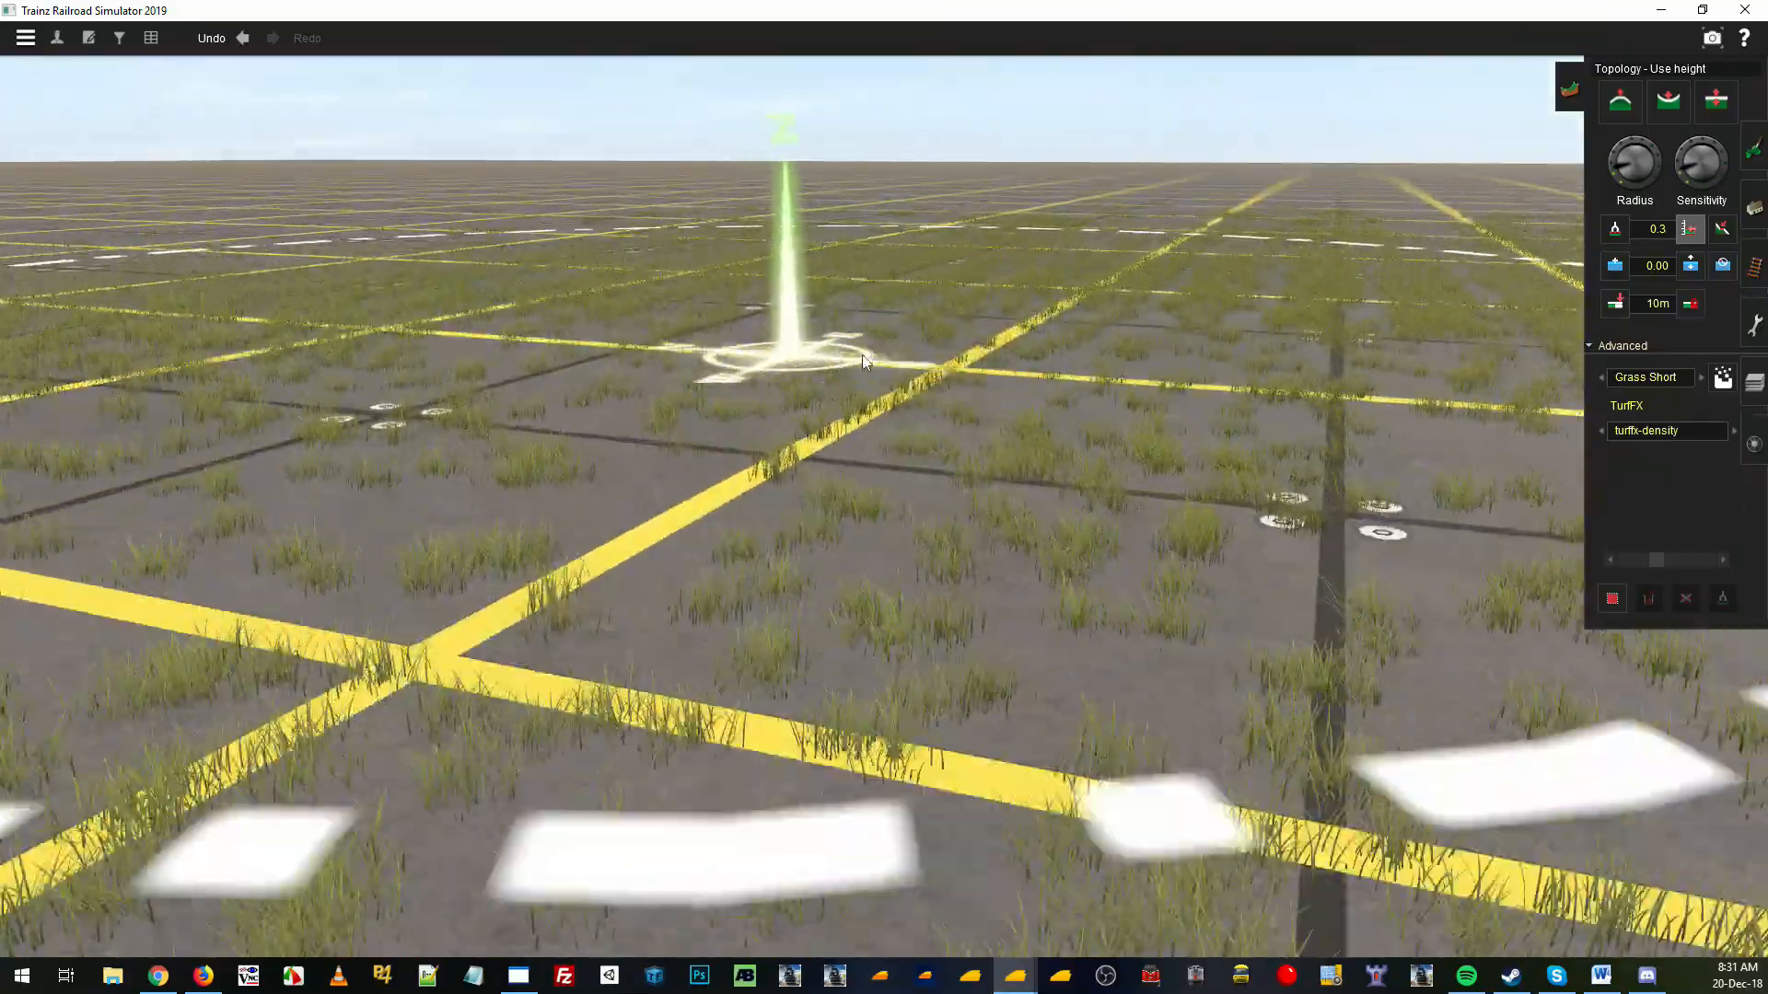
pyautogui.moveTo(865, 363)
pyautogui.mouseDown(button='right')
pyautogui.moveTo(1280, 367)
pyautogui.moveTo(727, 362)
pyautogui.moveTo(87, 599)
pyautogui.moveTo(2, 557)
pyautogui.moveTo(138, 492)
pyautogui.moveTo(773, 311)
pyautogui.moveTo(750, 396)
pyautogui.moveTo(683, 370)
pyautogui.moveTo(1216, 383)
pyautogui.moveTo(1309, 432)
pyautogui.moveTo(1141, 589)
pyautogui.moveTo(825, 639)
pyautogui.moveTo(755, 601)
pyautogui.mouseUp(button='right')
pyautogui.press('Down')
pyautogui.press('Left')
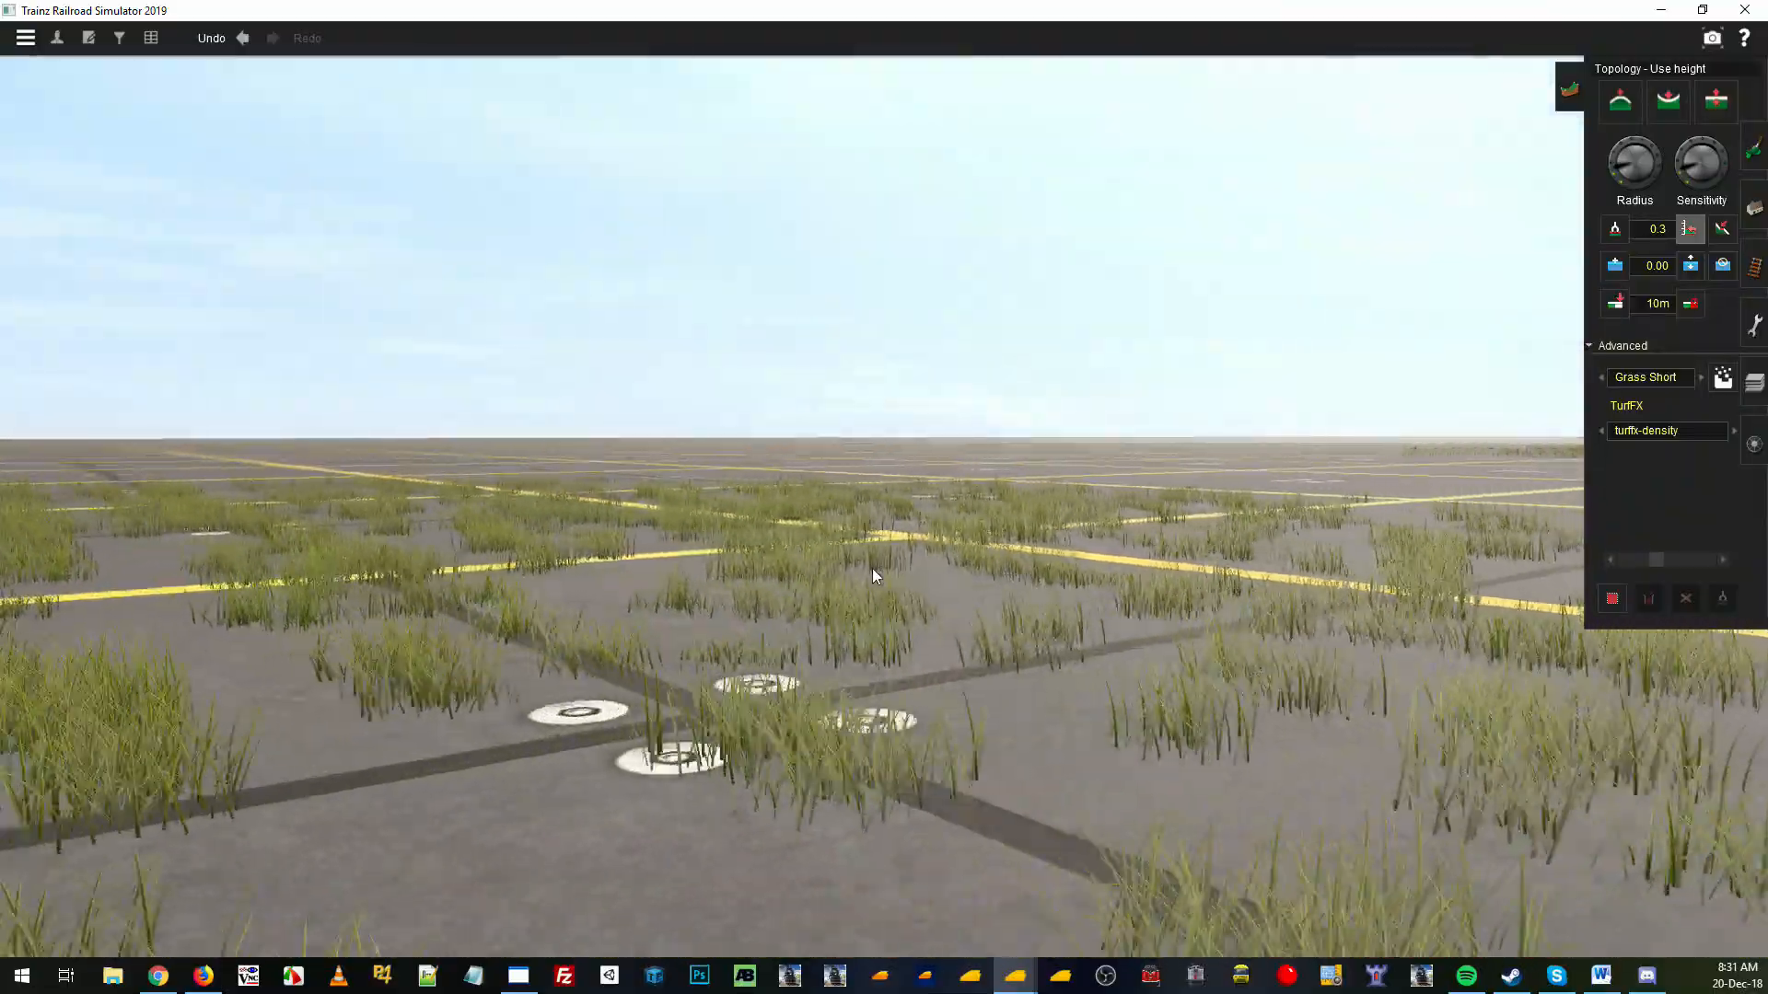
pyautogui.press('Up')
pyautogui.moveTo(1109, 561)
pyautogui.mouseDown(button='right')
pyautogui.moveTo(1461, 420)
pyautogui.moveTo(1059, 354)
pyautogui.moveTo(1341, 192)
pyautogui.moveTo(1038, 324)
pyautogui.moveTo(971, 390)
pyautogui.moveTo(930, 478)
pyautogui.moveTo(924, 390)
pyautogui.moveTo(1136, 341)
pyautogui.moveTo(925, 396)
pyautogui.moveTo(863, 557)
pyautogui.moveTo(927, 659)
pyautogui.moveTo(982, 639)
pyautogui.moveTo(954, 577)
pyautogui.moveTo(817, 618)
pyautogui.mouseUp(button='right')
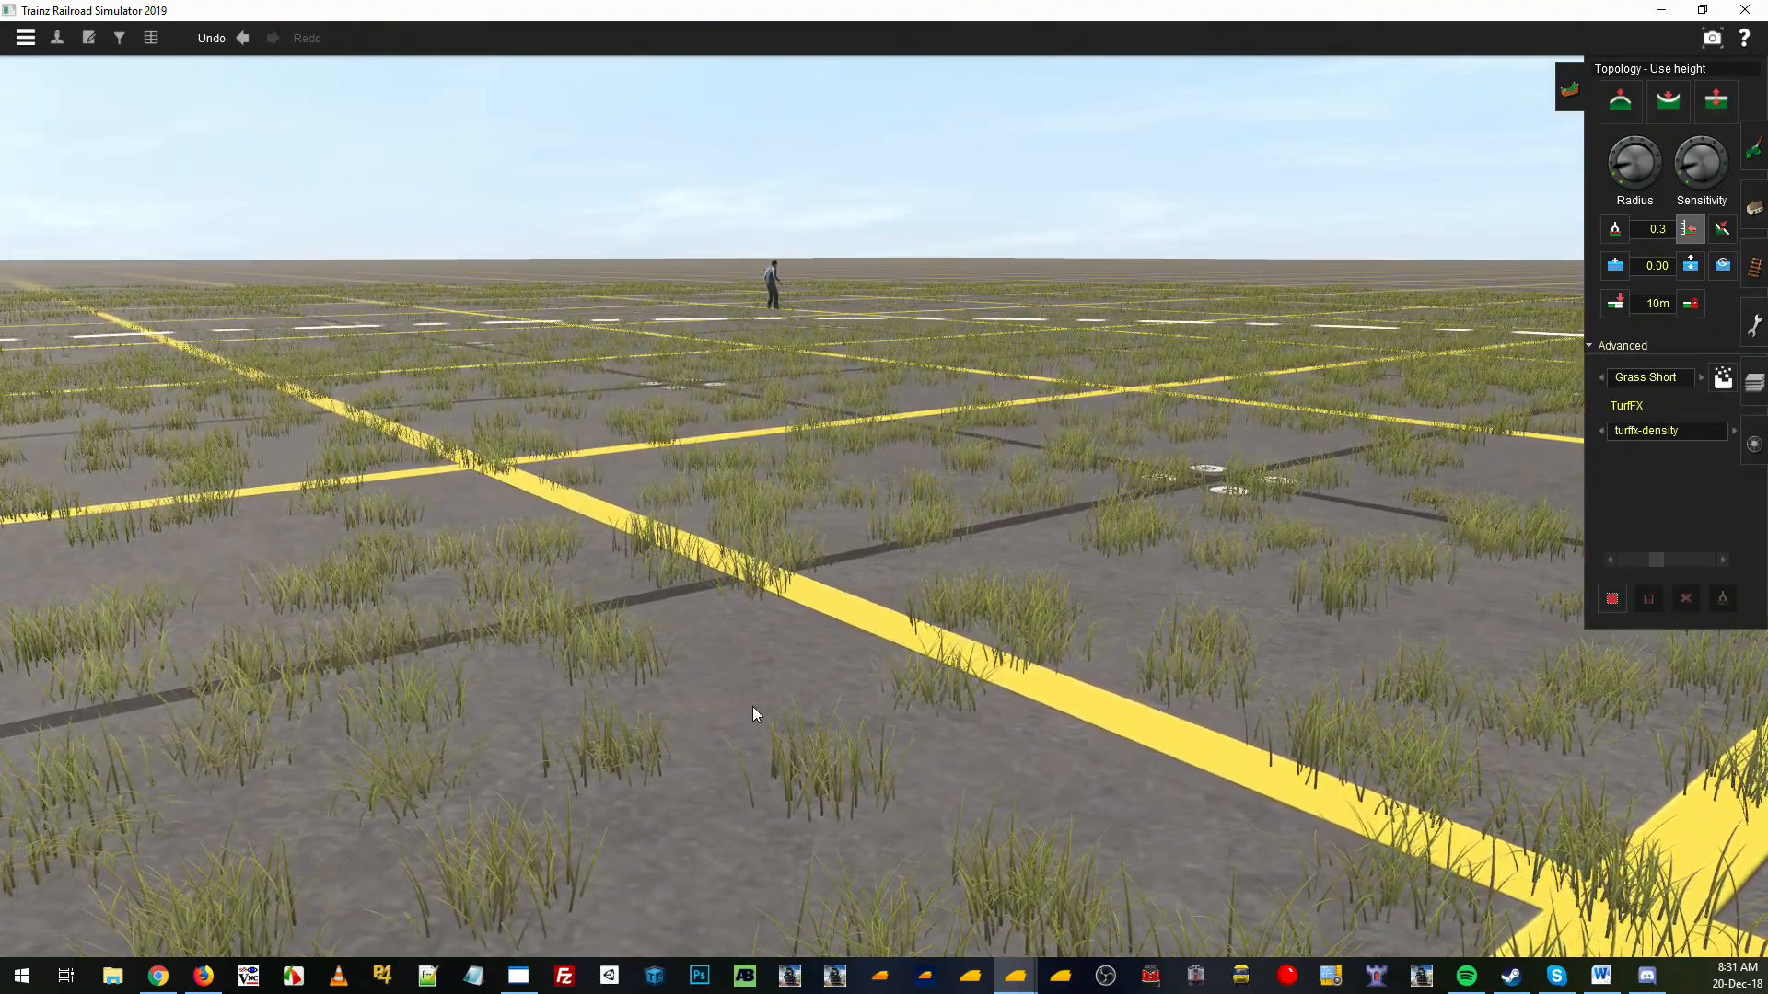
pyautogui.press('Right')
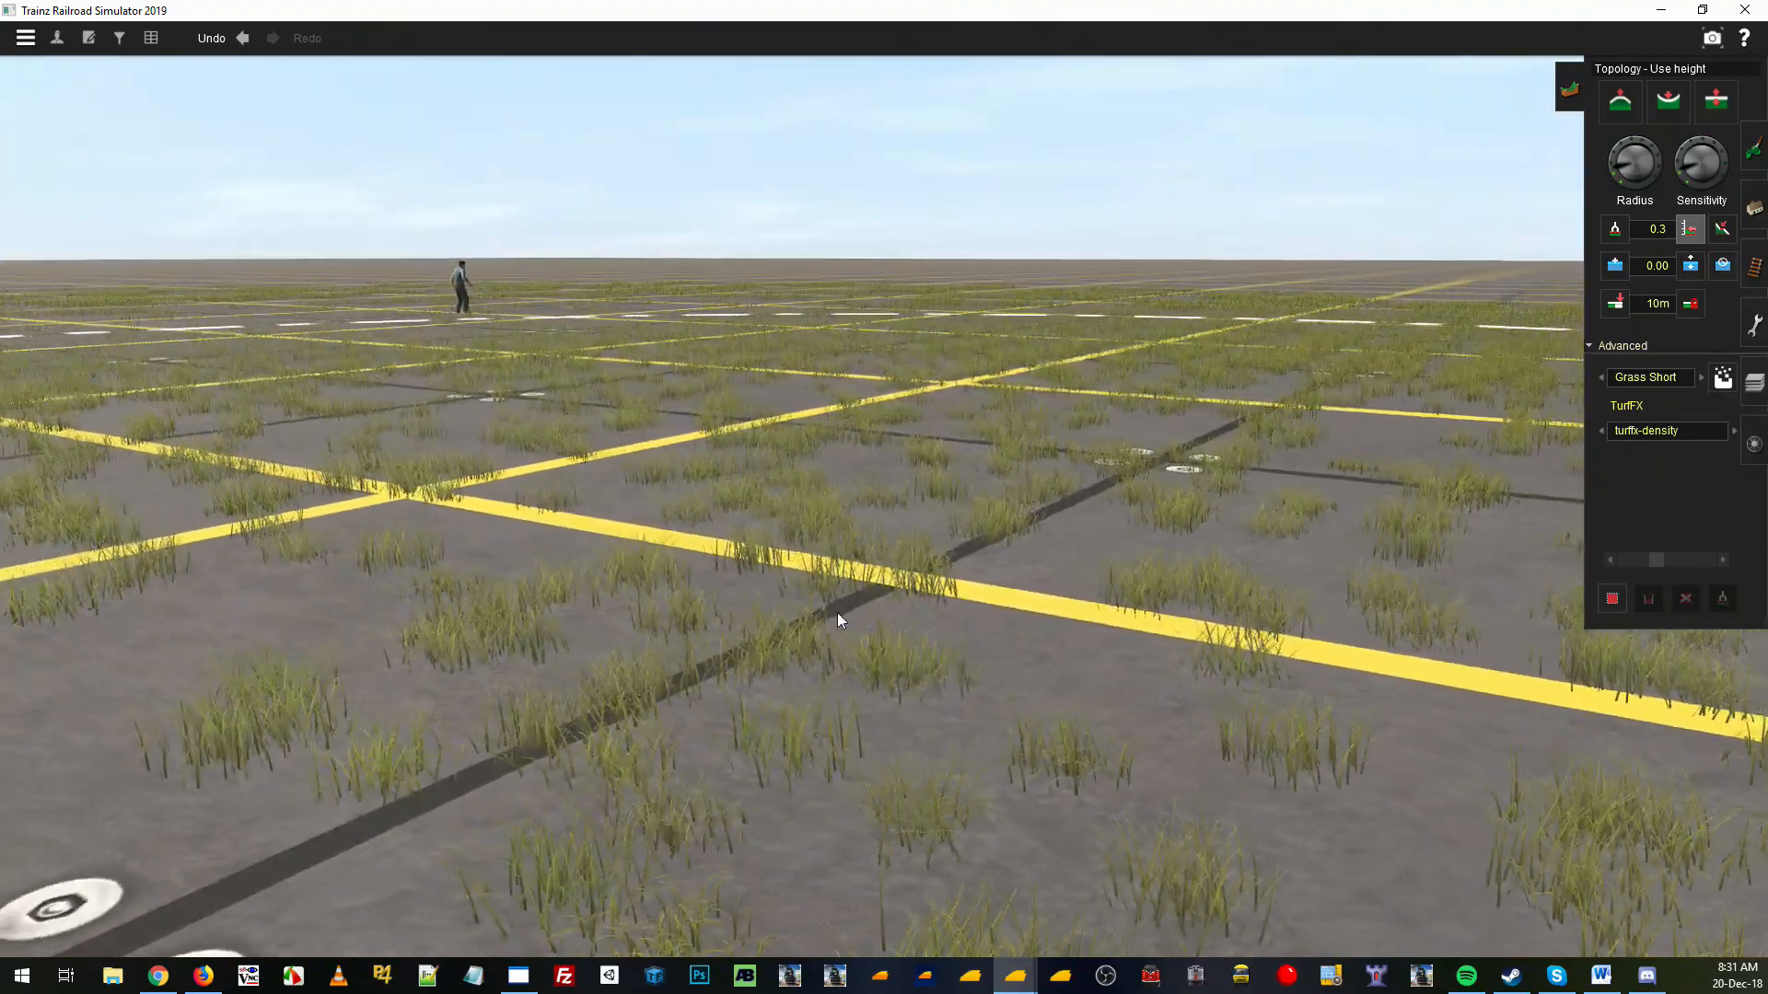
pyautogui.press('Left')
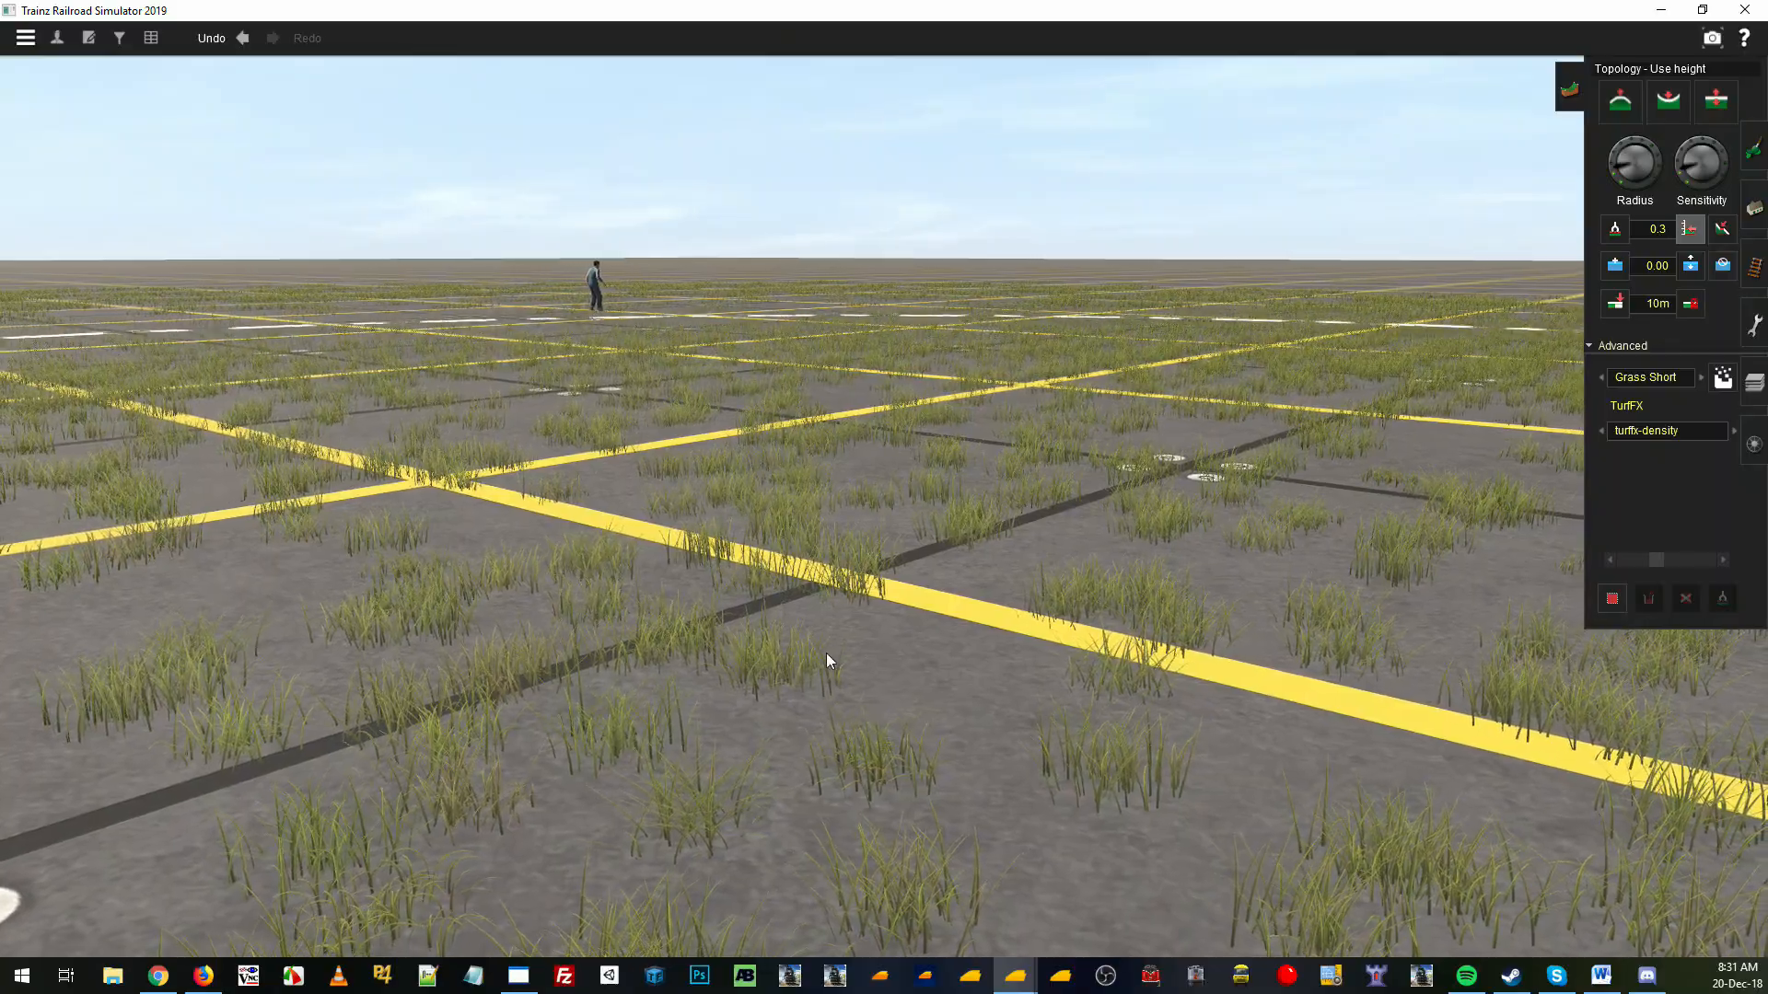
pyautogui.press('Left')
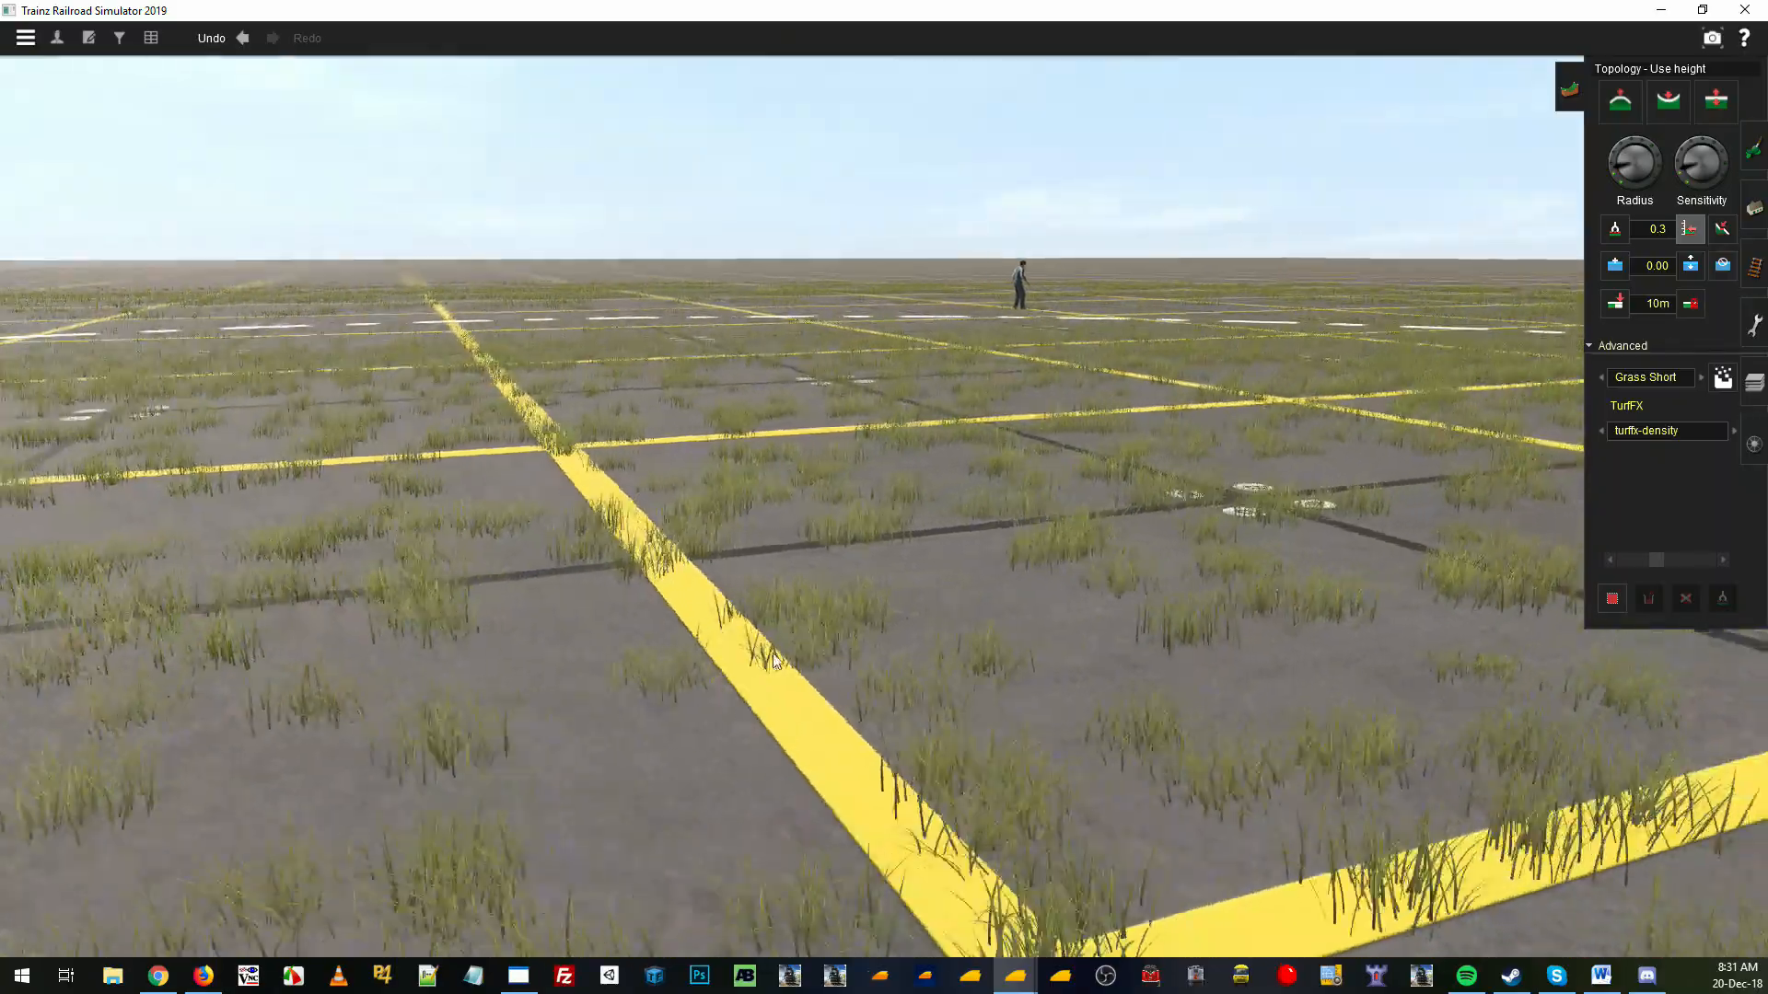
pyautogui.moveTo(881, 648)
pyautogui.mouseDown(button='right')
pyautogui.moveTo(1175, 497)
pyautogui.moveTo(1101, 416)
pyautogui.moveTo(1462, 440)
pyautogui.moveTo(1146, 421)
pyautogui.moveTo(950, 549)
pyautogui.moveTo(276, 545)
pyautogui.moveTo(833, 483)
pyautogui.moveTo(969, 418)
pyautogui.moveTo(1267, 389)
pyautogui.moveTo(1145, 566)
pyautogui.moveTo(847, 474)
pyautogui.mouseUp(button='right')
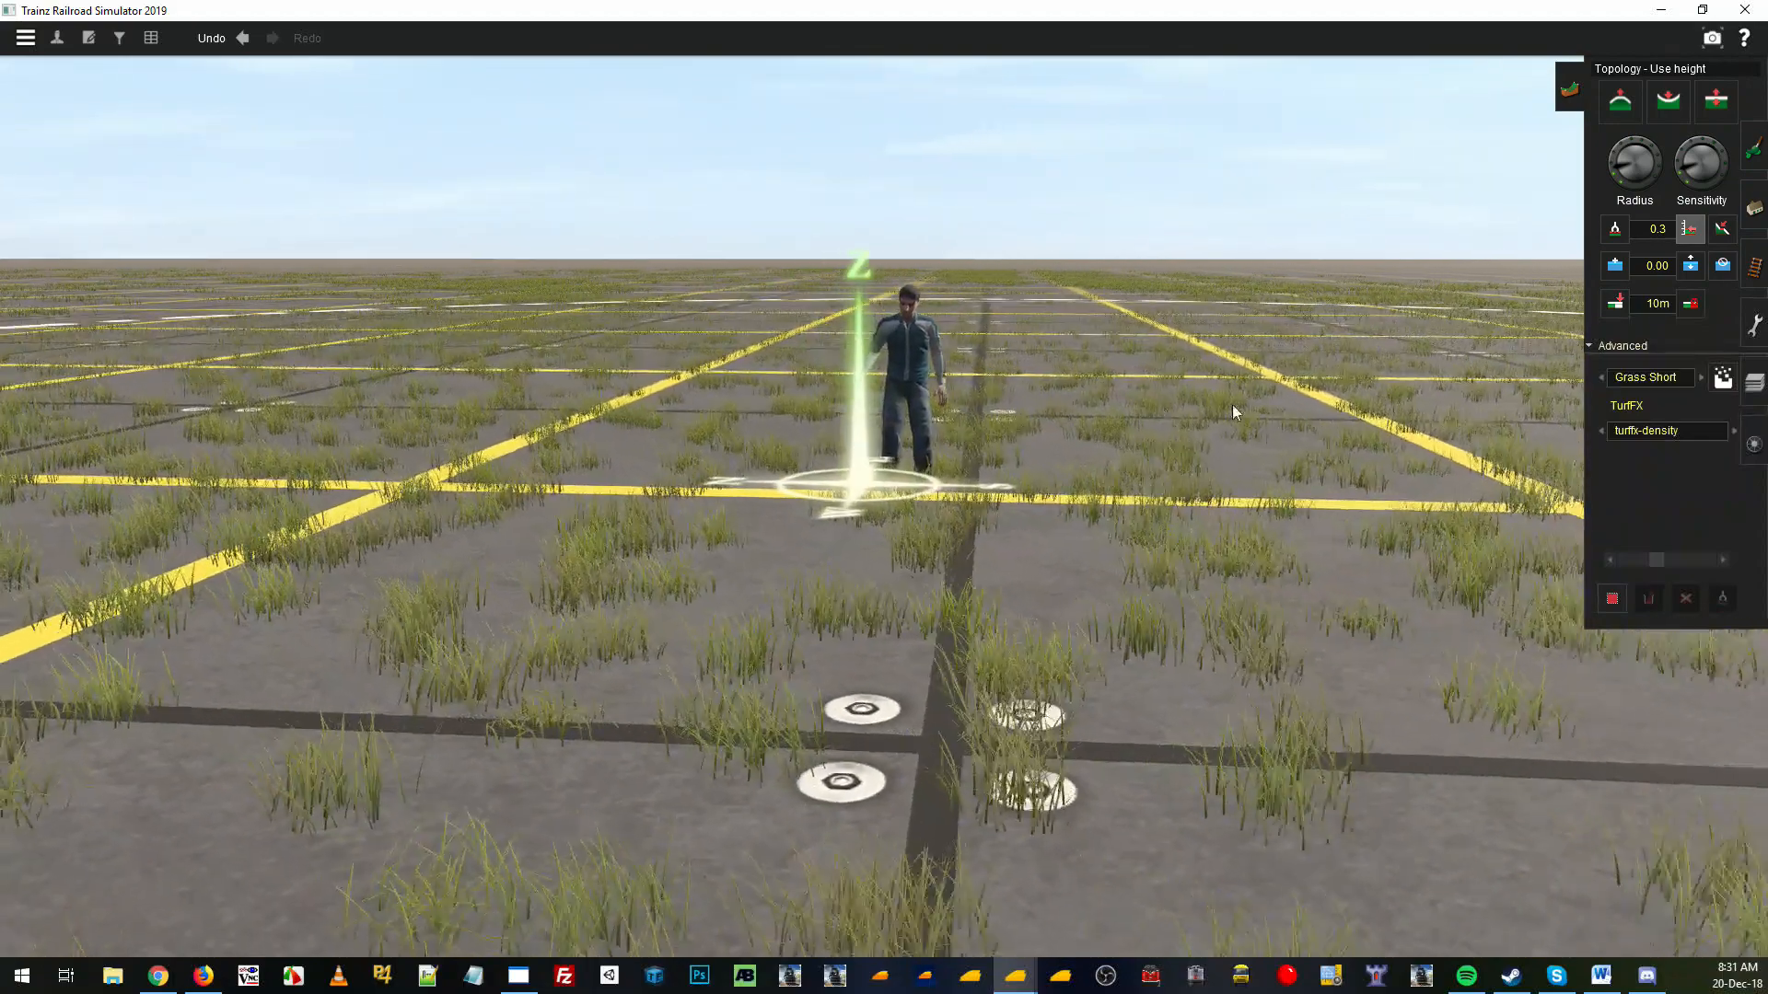
# Set the Grass Short effect layer's dispersal to 0.1 and apply the change
pyautogui.click(1721, 378)
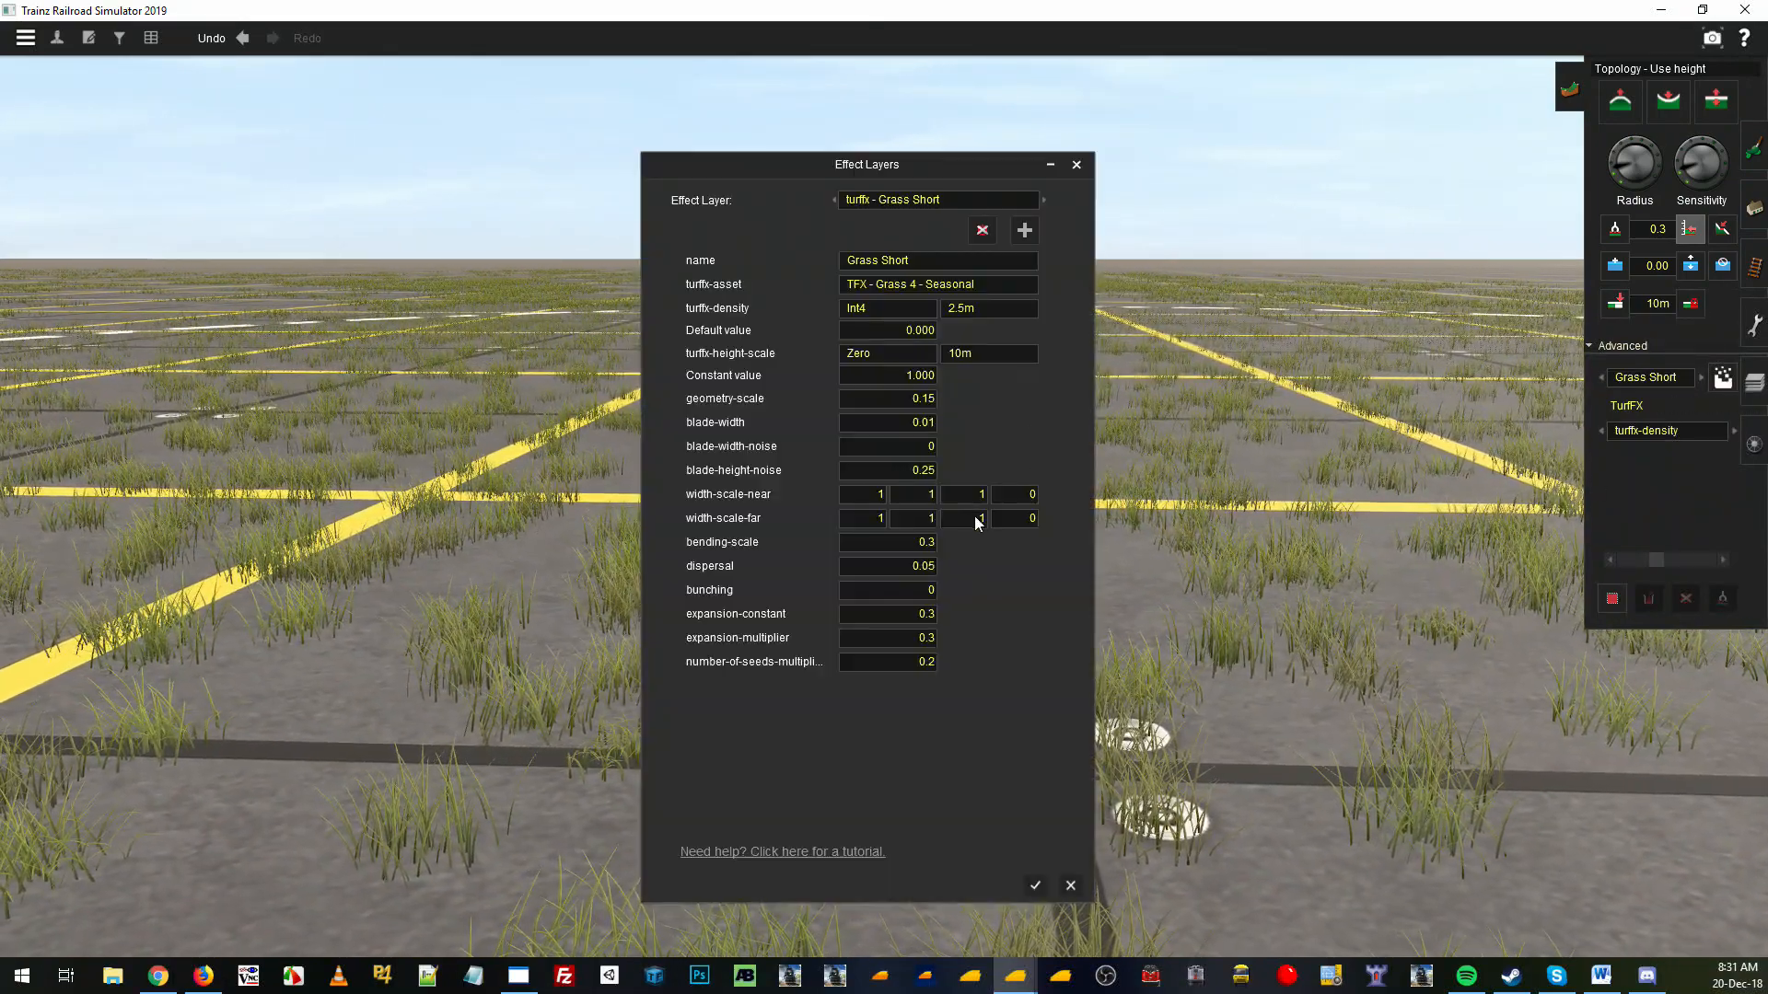
pyautogui.doubleClick(924, 567)
pyautogui.write('0.1')
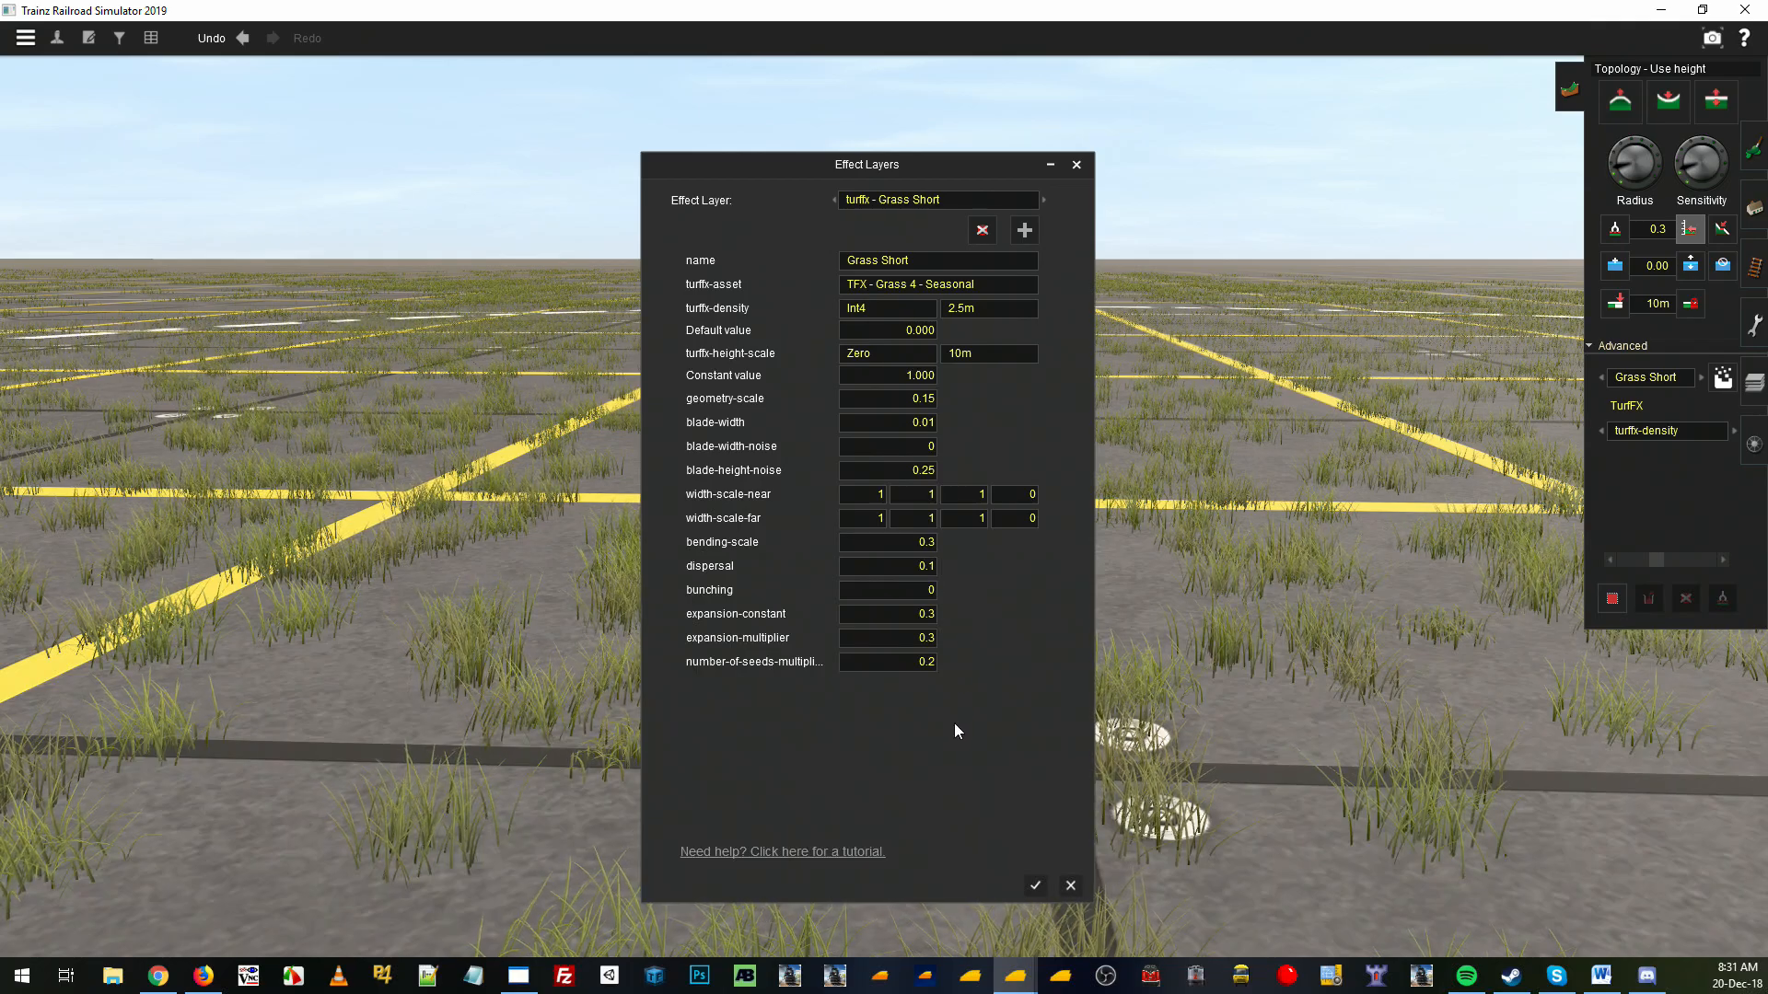
pyautogui.click(1033, 886)
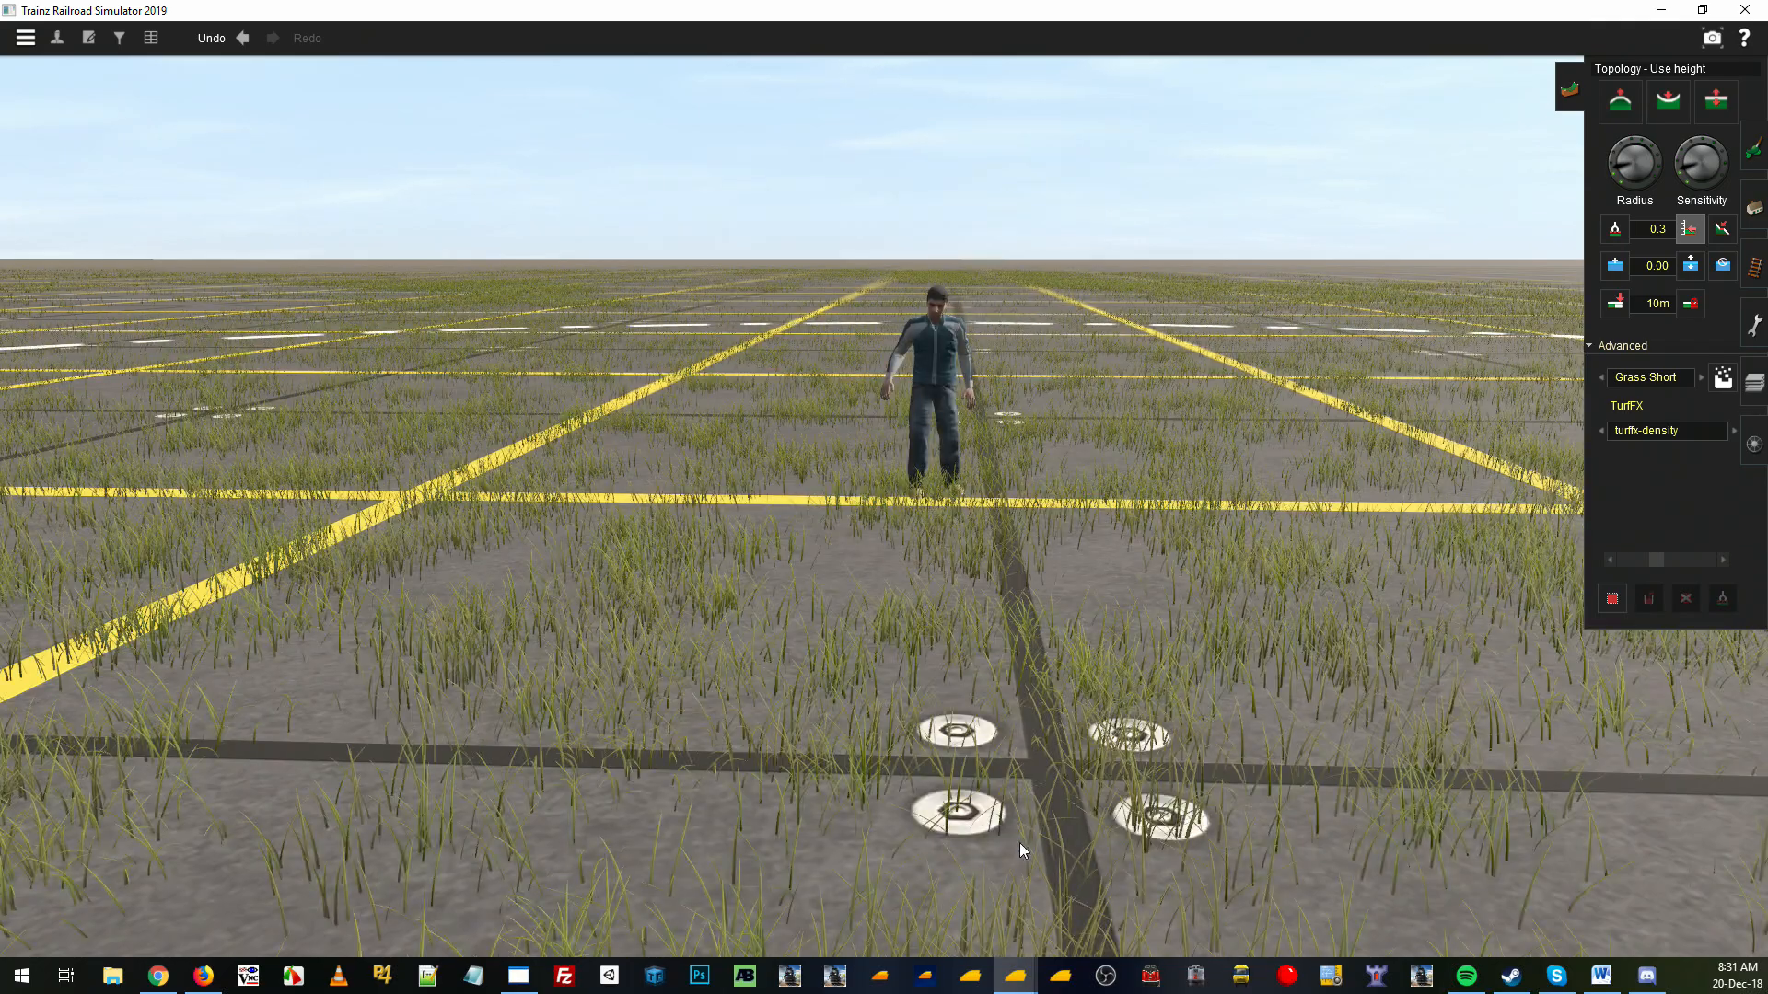
# Set the Grass Short effect layer's number-of-seeds multiplier to 0.35 and apply the change
pyautogui.rightClick(1018, 600)
pyautogui.rightClick(962, 442)
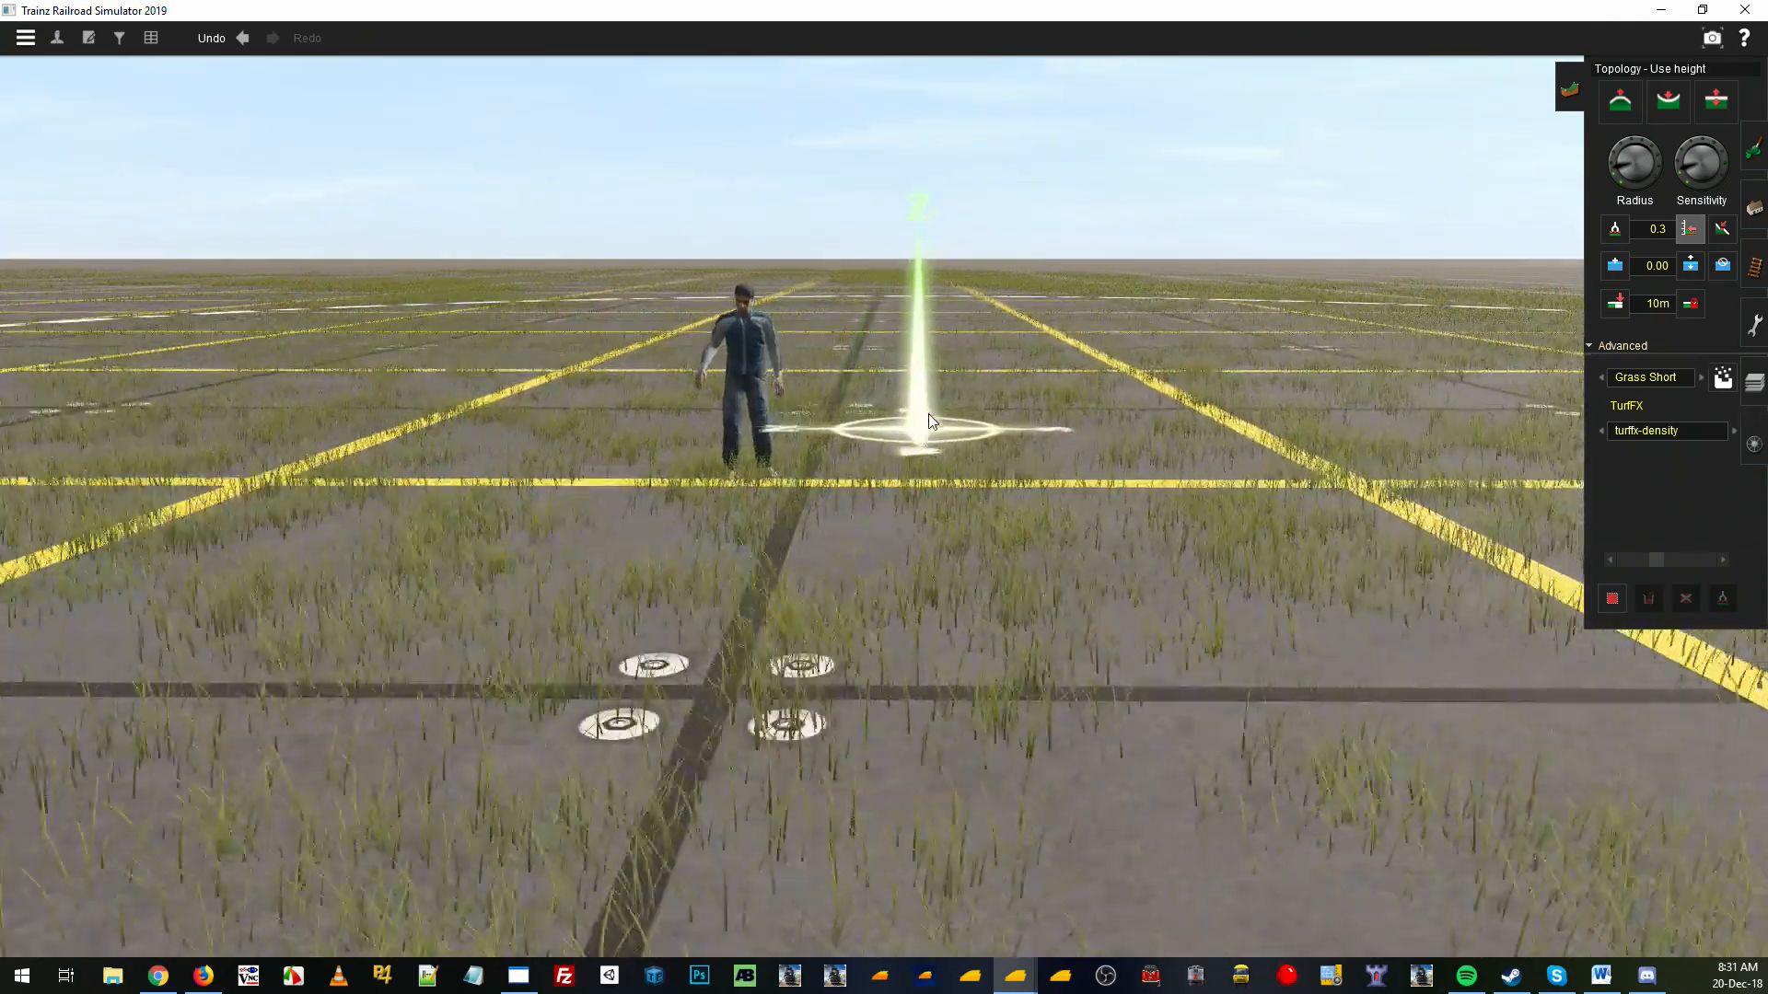
pyautogui.press('Up')
pyautogui.rightClick(771, 497)
pyautogui.press('Down')
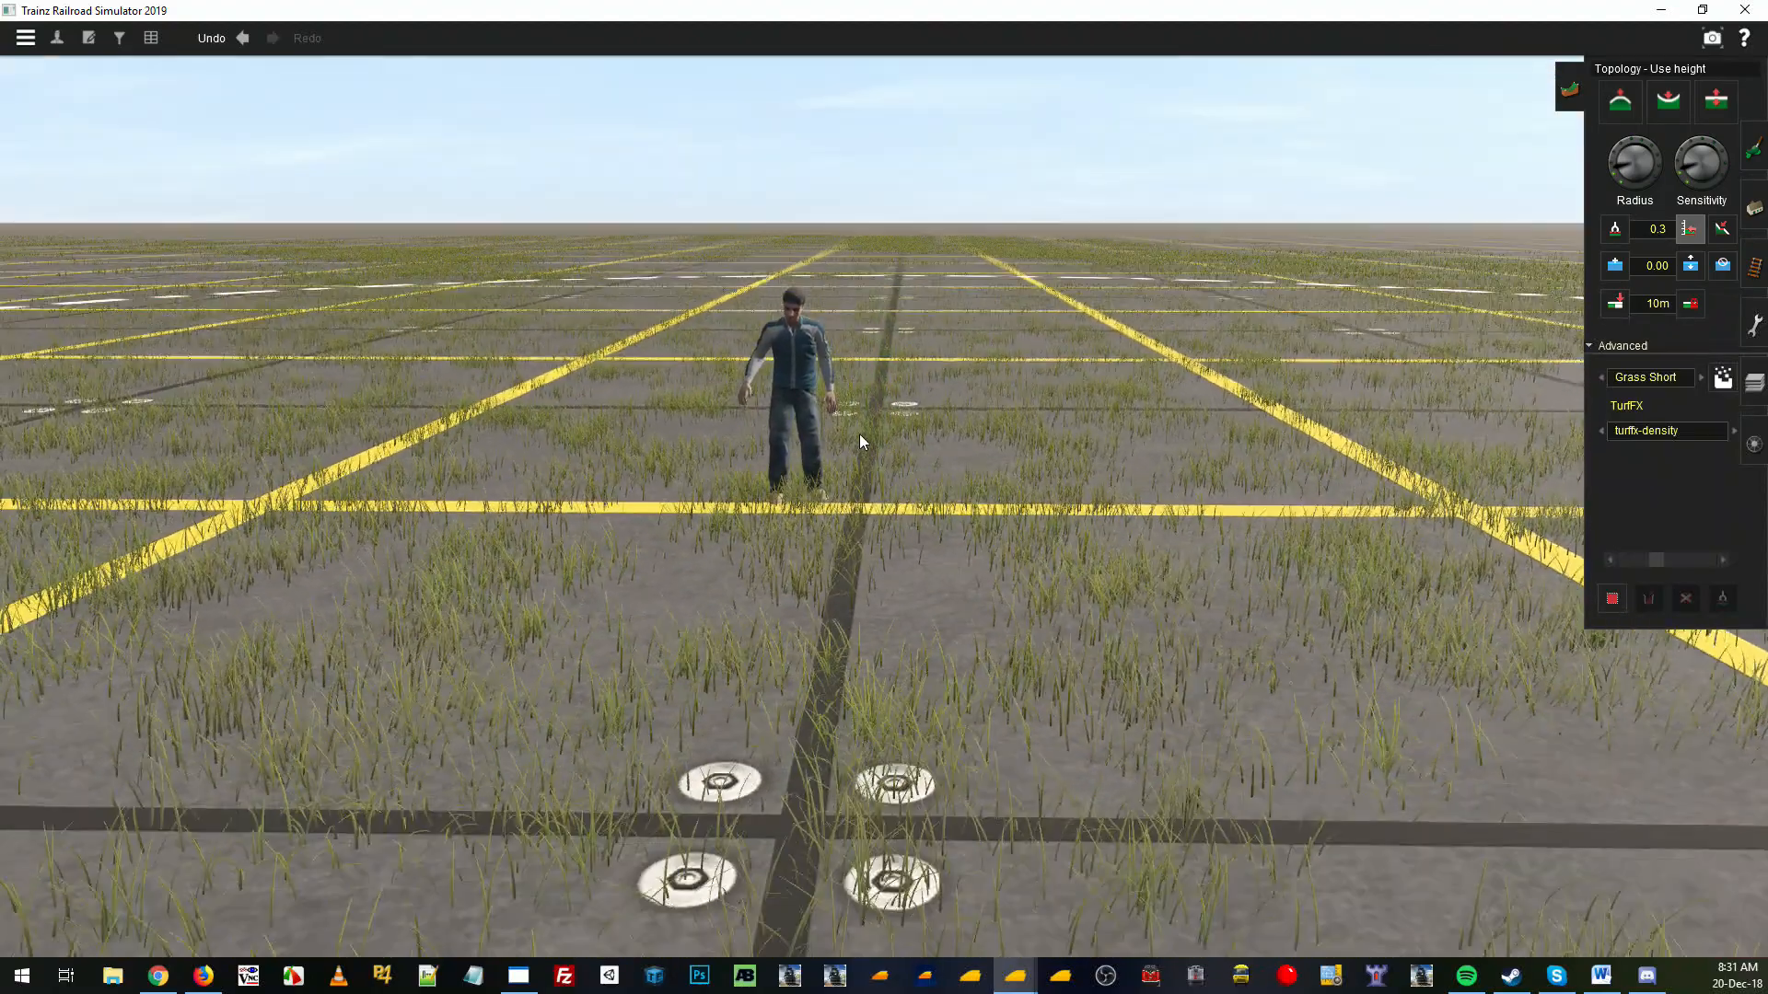
pyautogui.click(1722, 377)
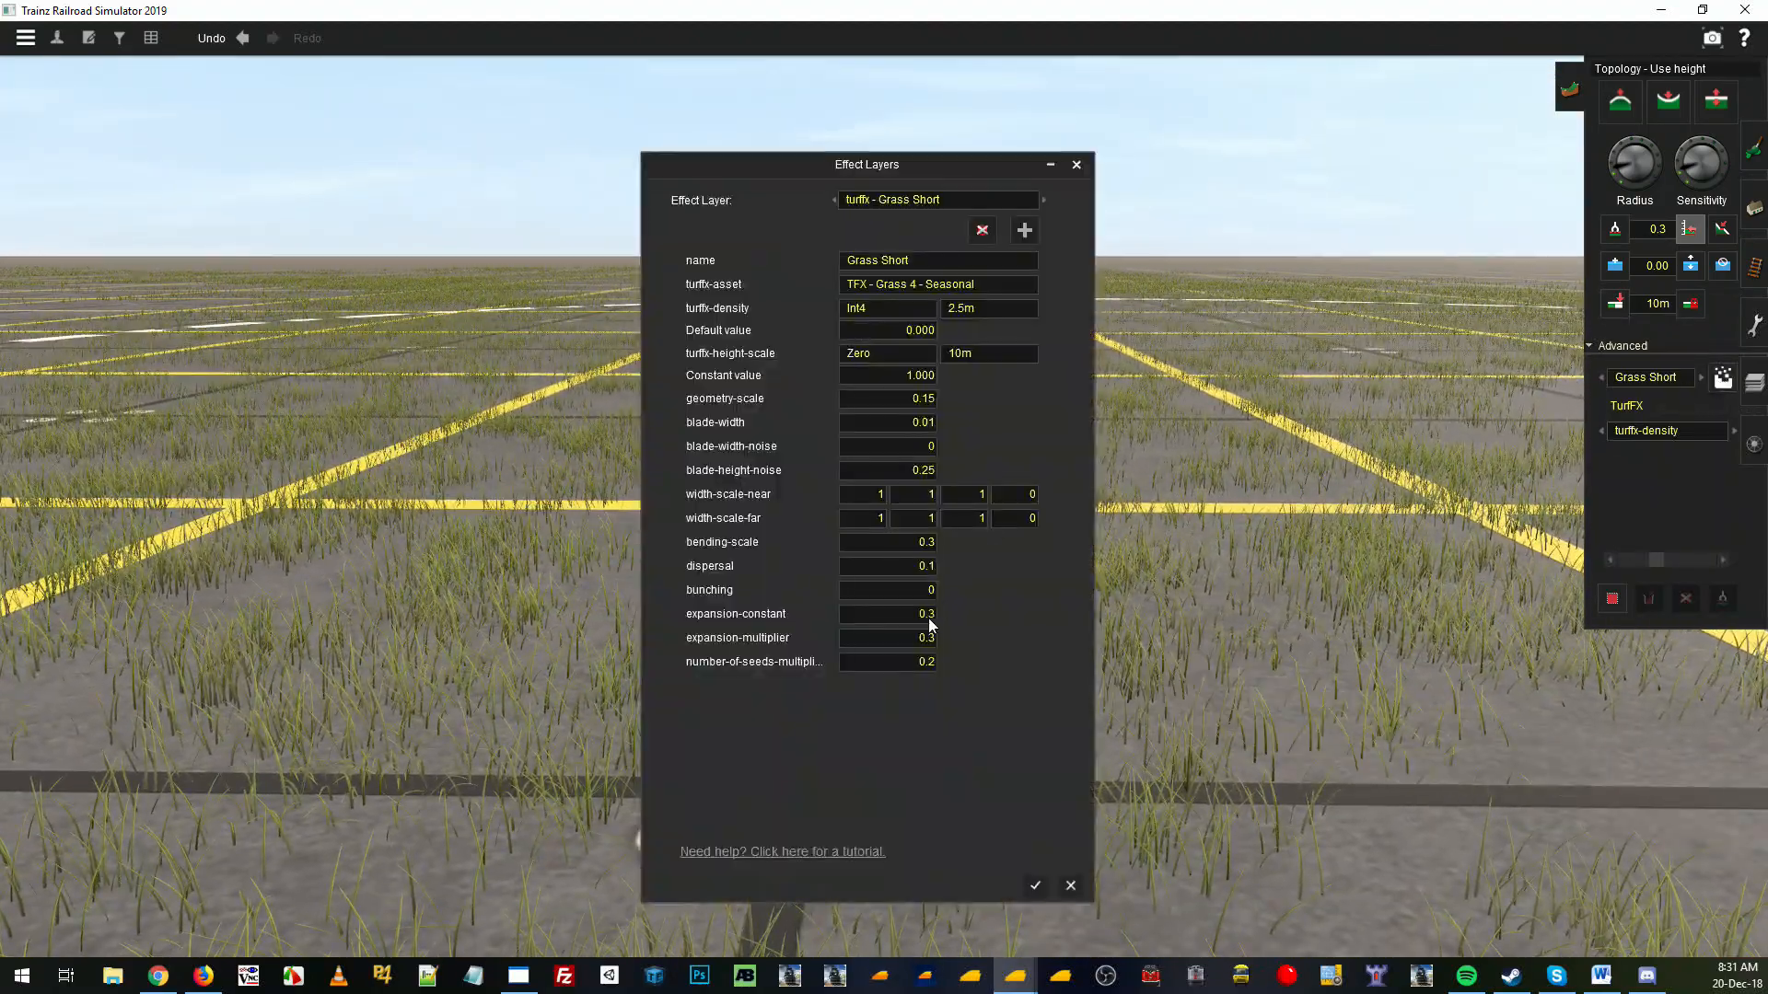
pyautogui.moveTo(931, 661); pyautogui.dragTo(946, 659)
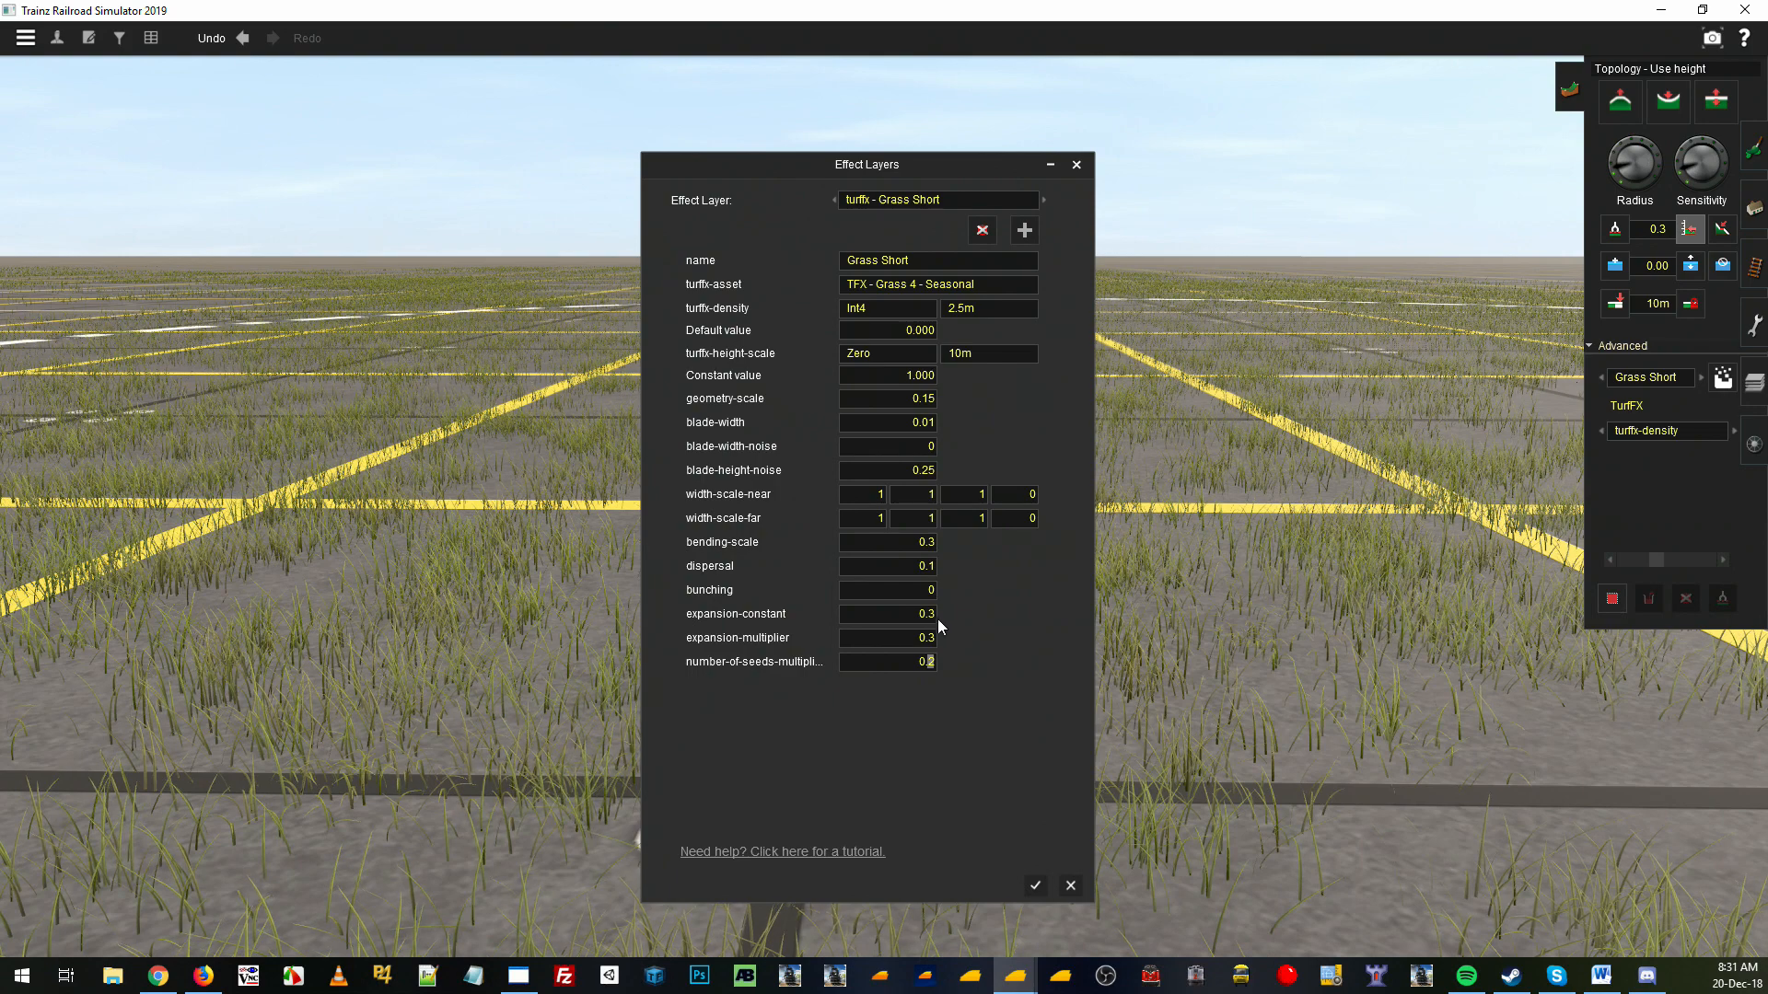
pyautogui.write('35')
pyautogui.click(1036, 886)
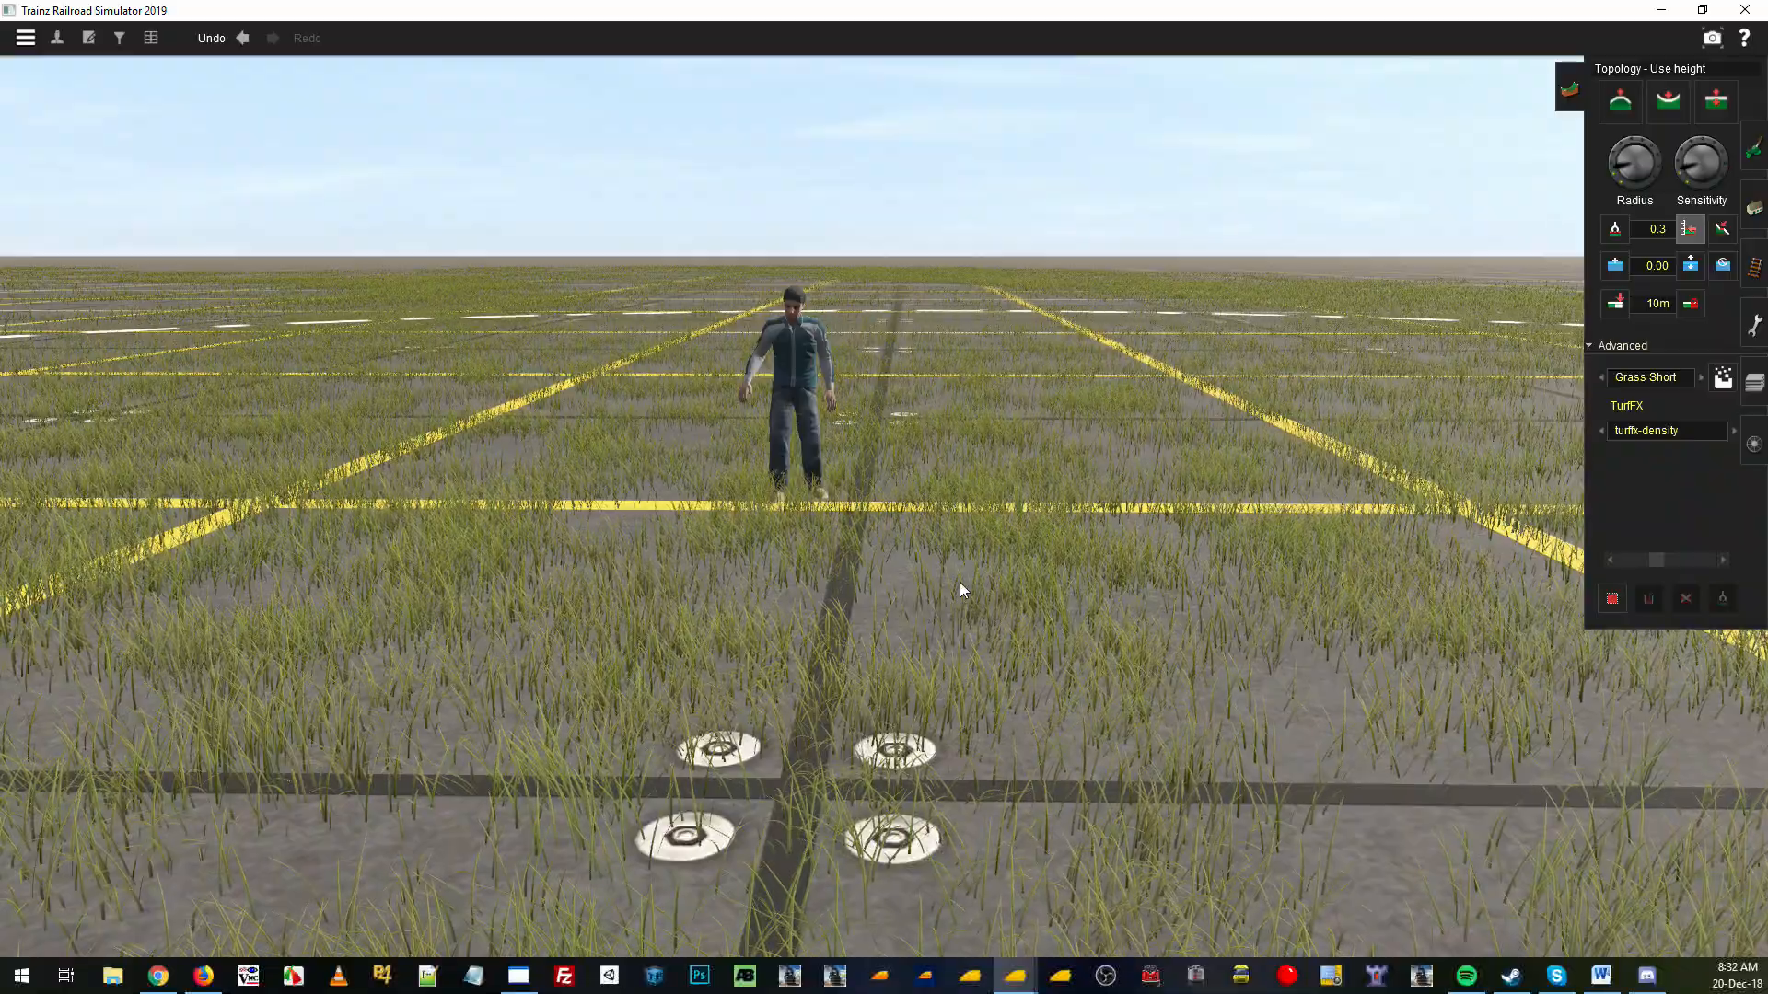
# Examine the grass coverage around the person figure from low, high, near and far viewpoints
pyautogui.moveTo(959, 582); pyautogui.dragTo(887, 592, button='right')
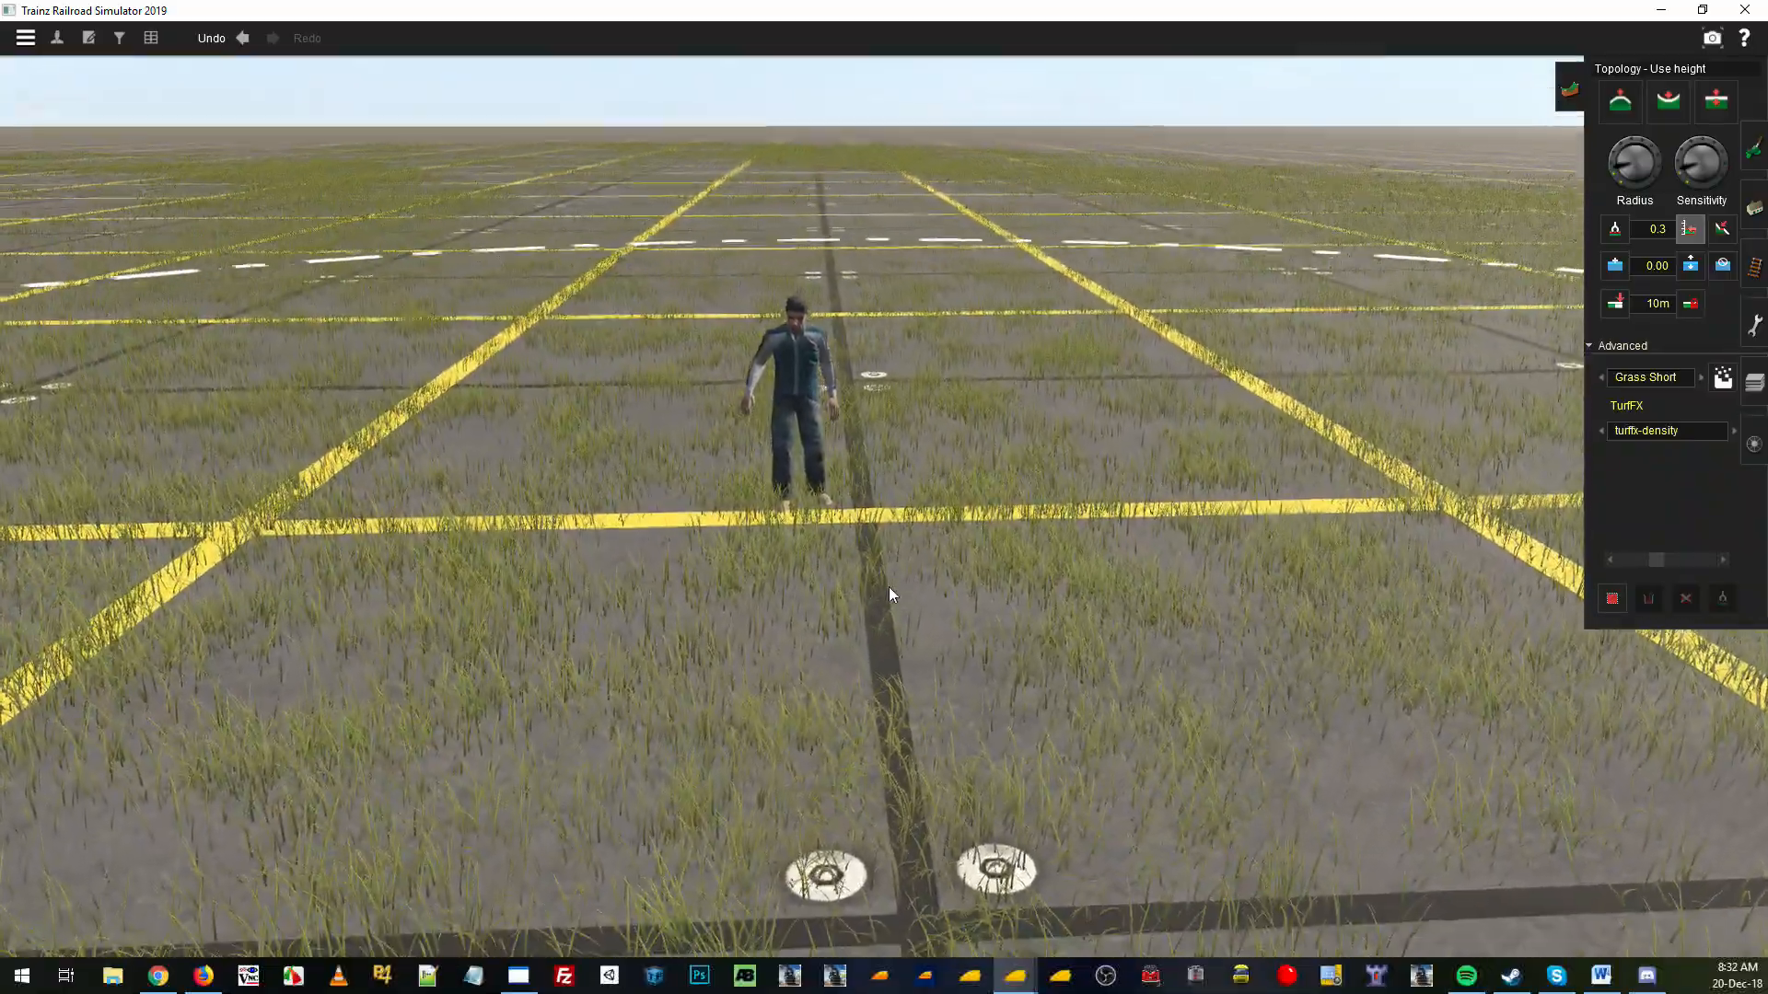
pyautogui.scroll(-5, 884, 591)
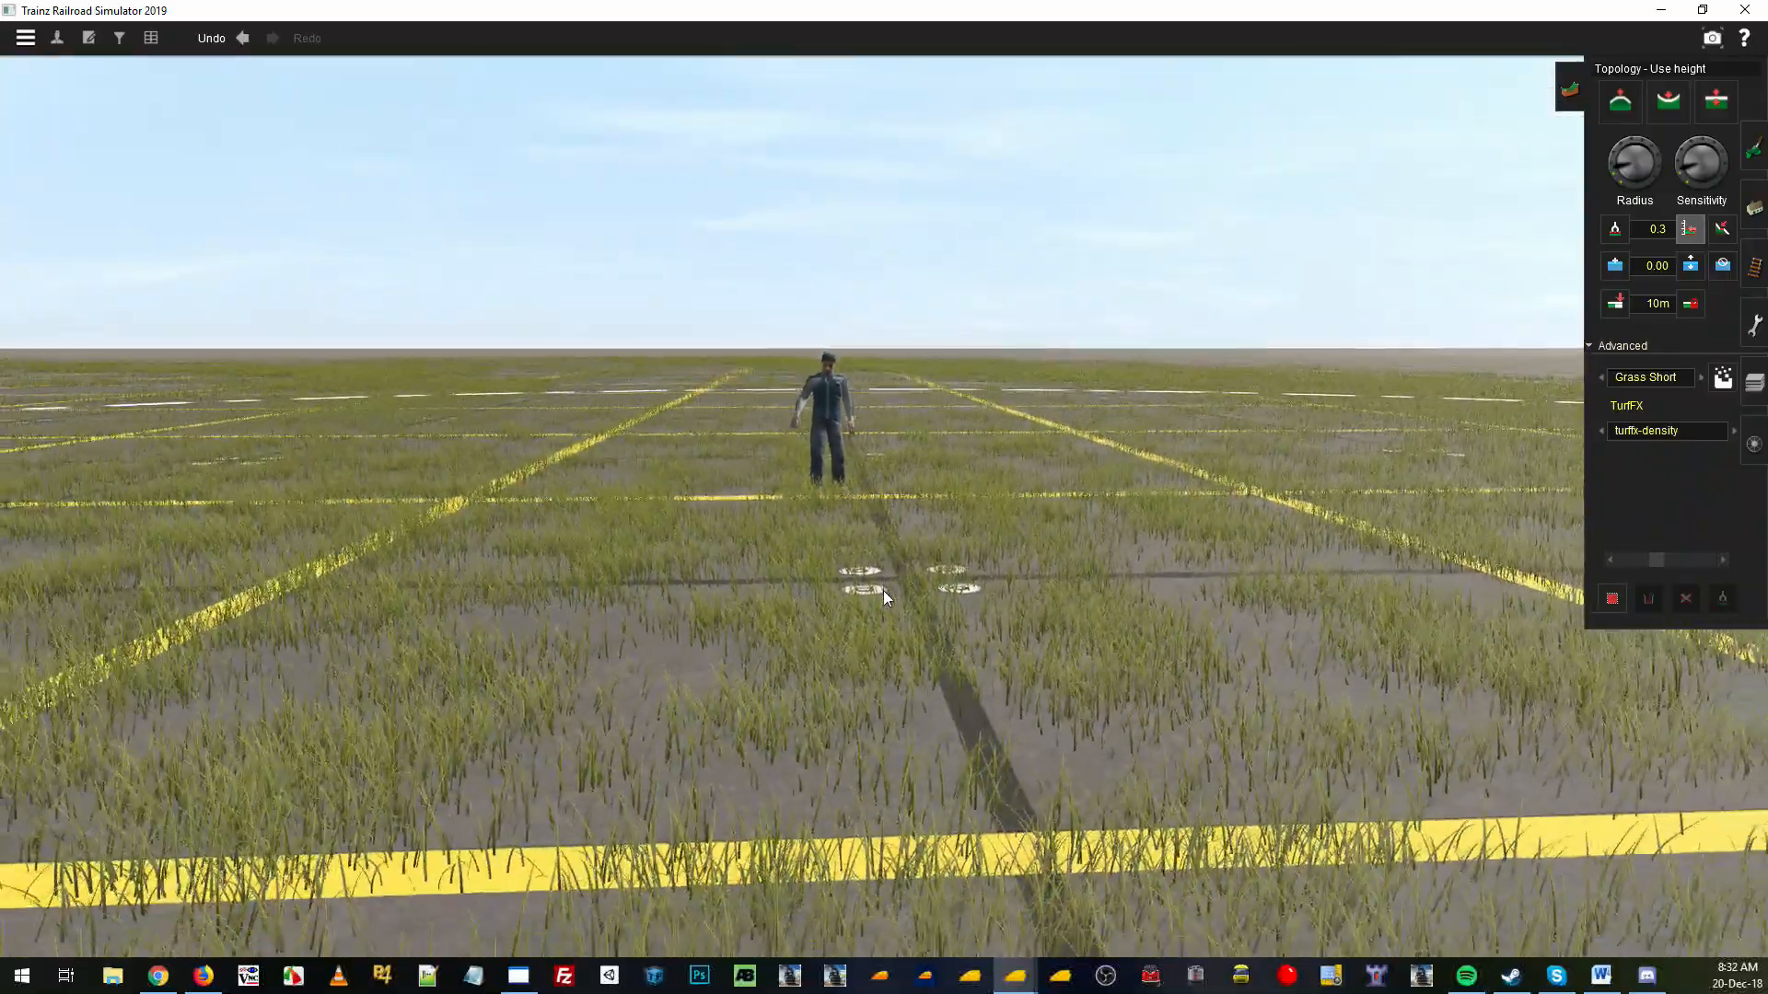
pyautogui.scroll(6, 882, 591)
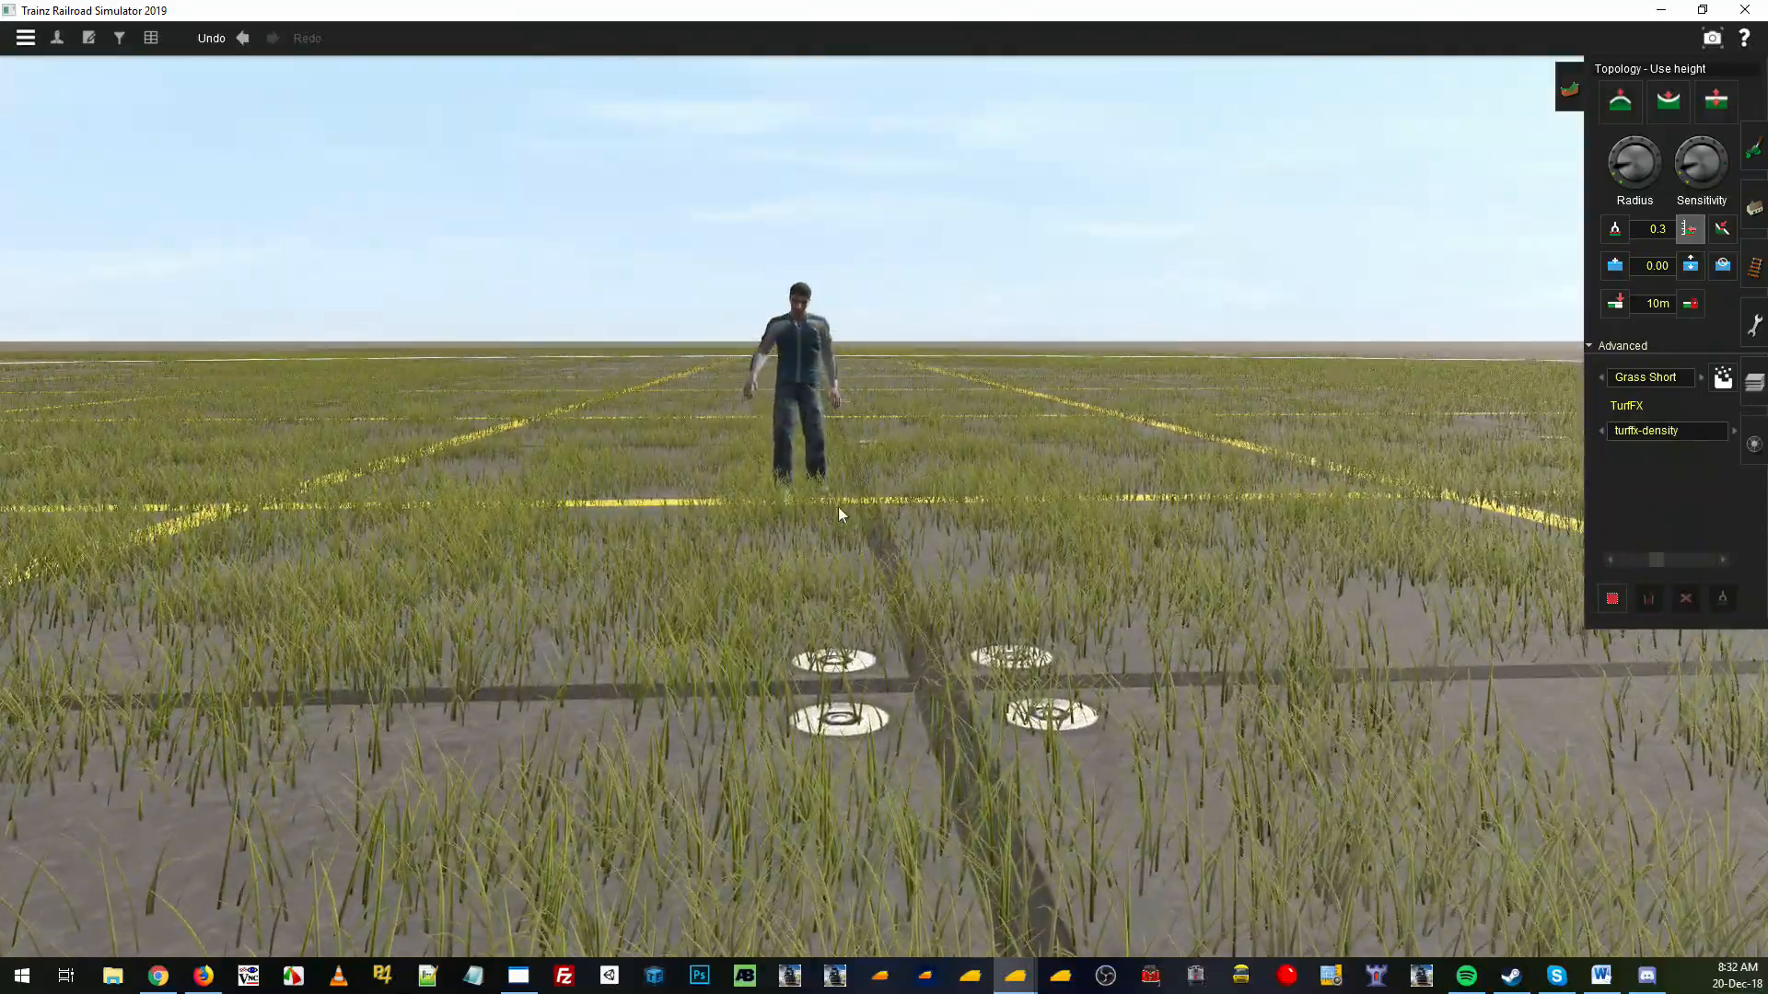
pyautogui.moveTo(810, 507)
pyautogui.mouseDown(button='right')
pyautogui.moveTo(915, 444)
pyautogui.moveTo(958, 458)
pyautogui.moveTo(968, 484)
pyautogui.moveTo(871, 578)
pyautogui.mouseUp(button='right')
pyautogui.scroll(-5, 961, 584)
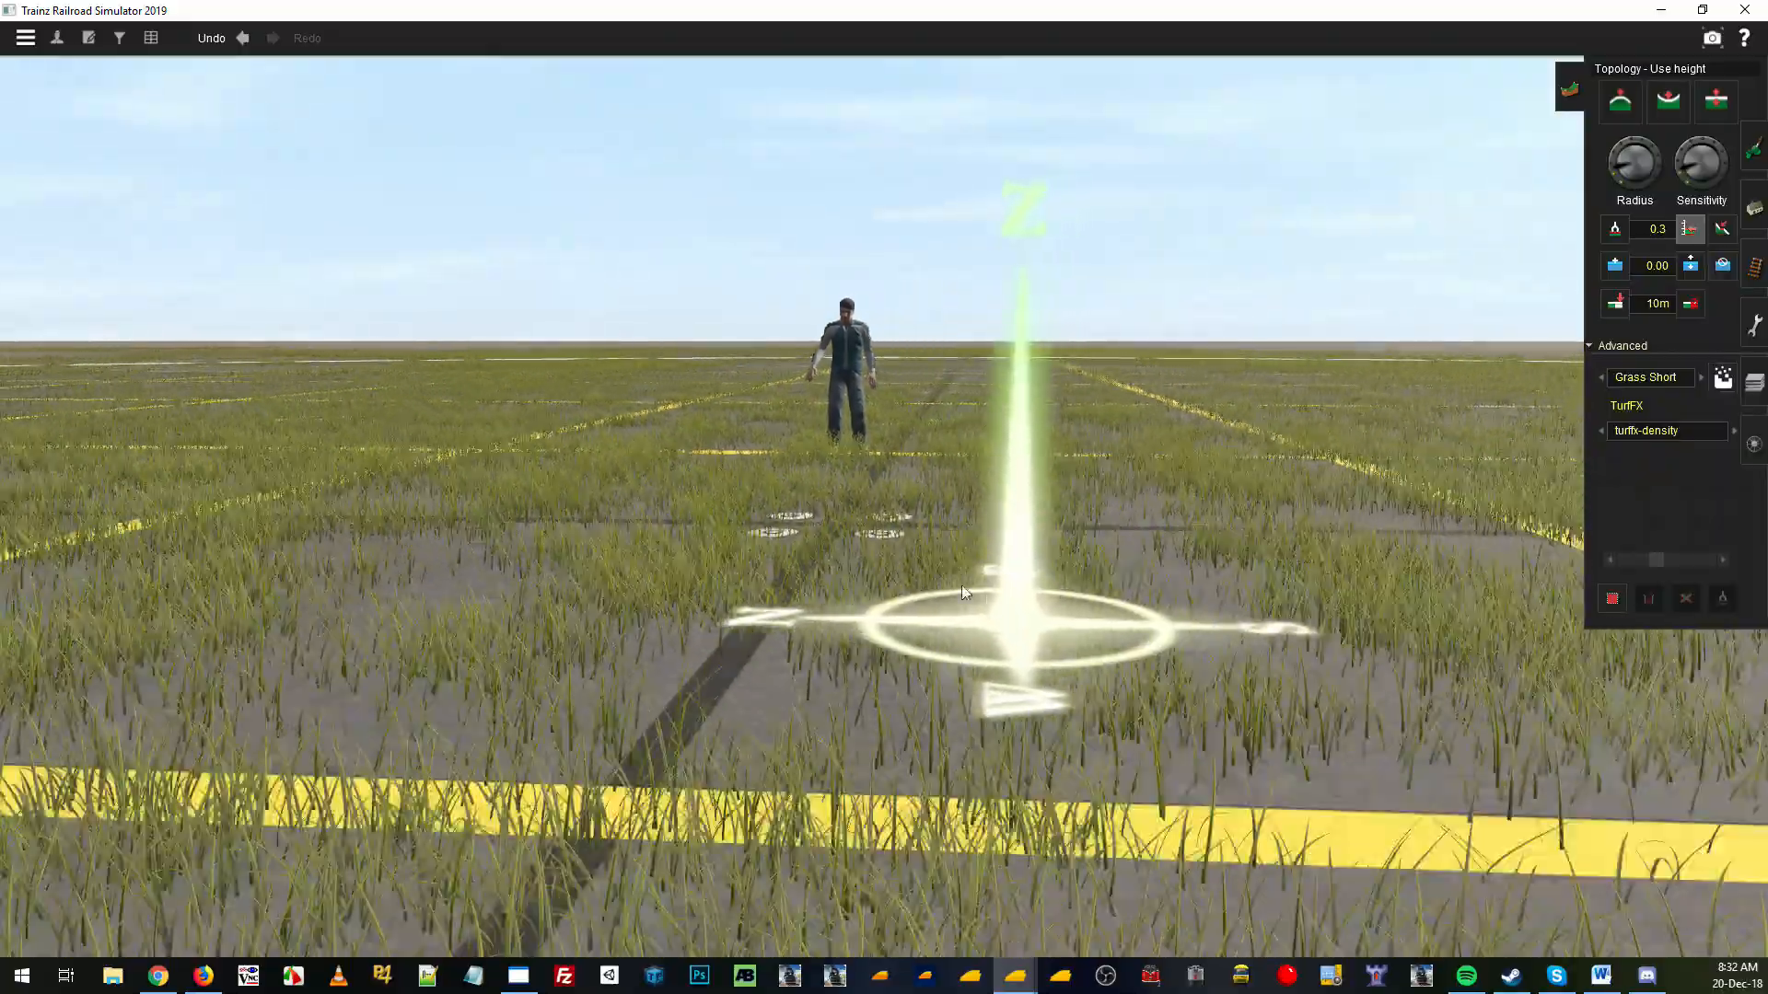
pyautogui.scroll(5, 900, 582)
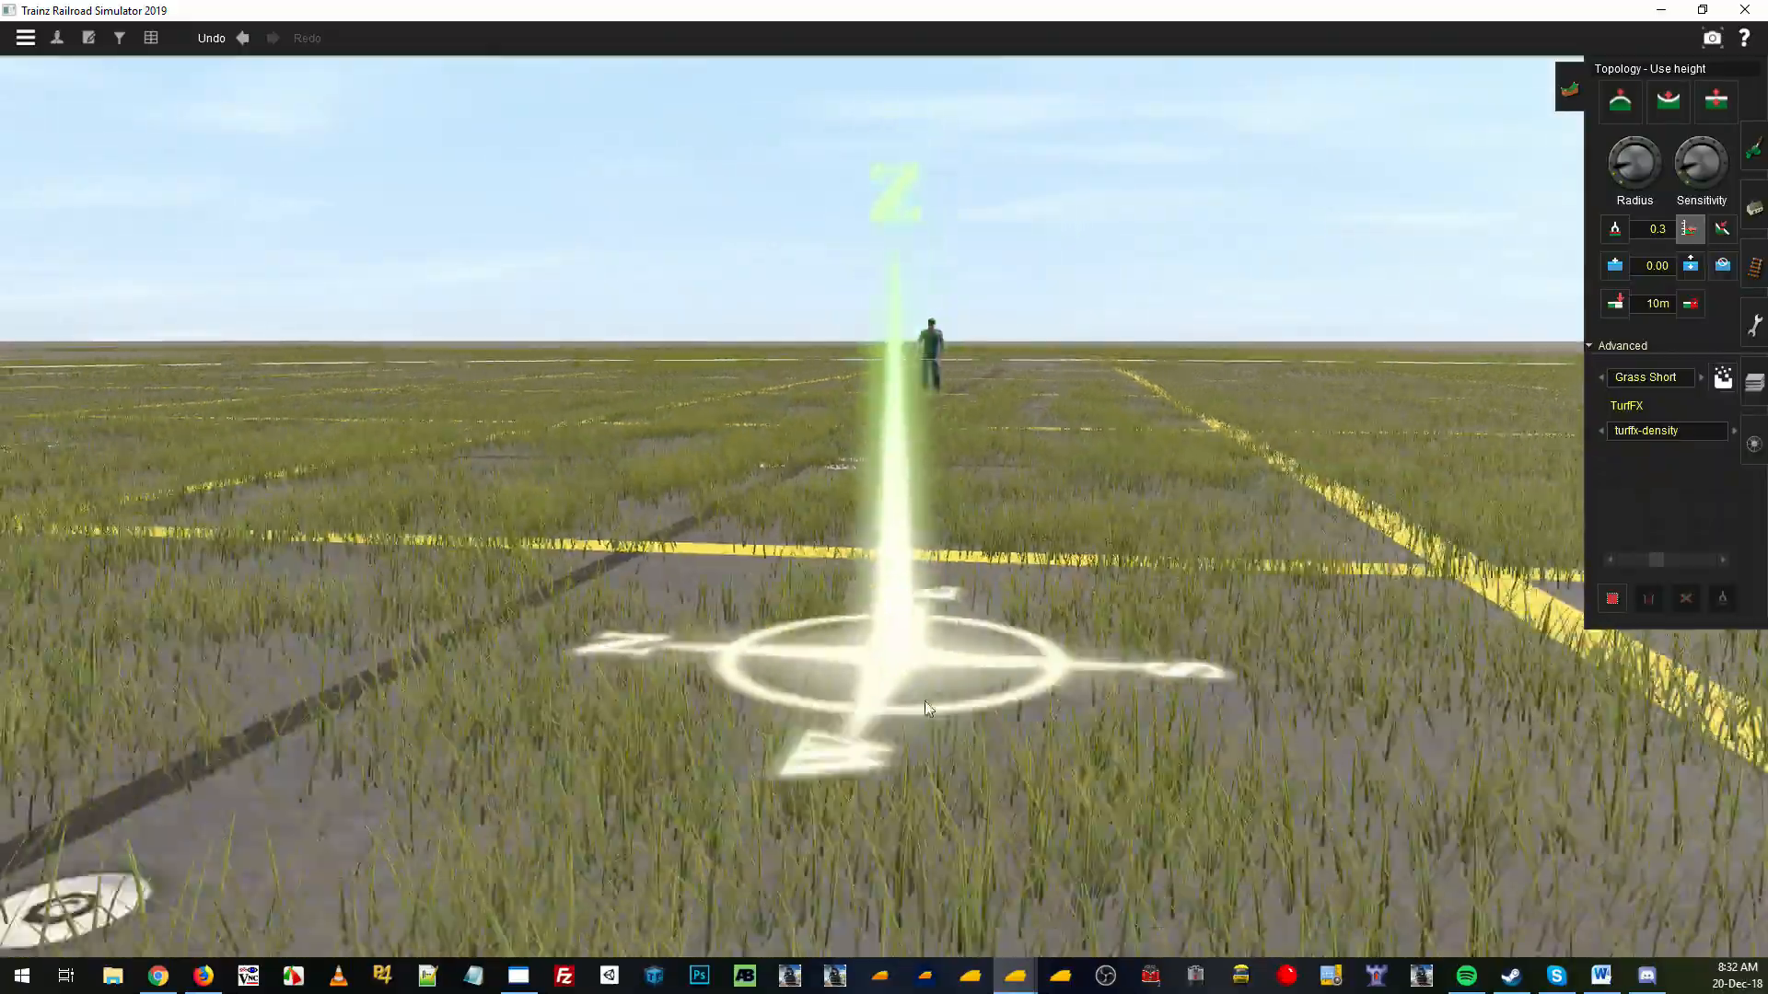
pyautogui.scroll(-3, 924, 700)
pyautogui.moveTo(913, 406)
pyautogui.mouseDown(button='right')
pyautogui.moveTo(888, 327)
pyautogui.moveTo(953, 389)
pyautogui.mouseUp(button='right')
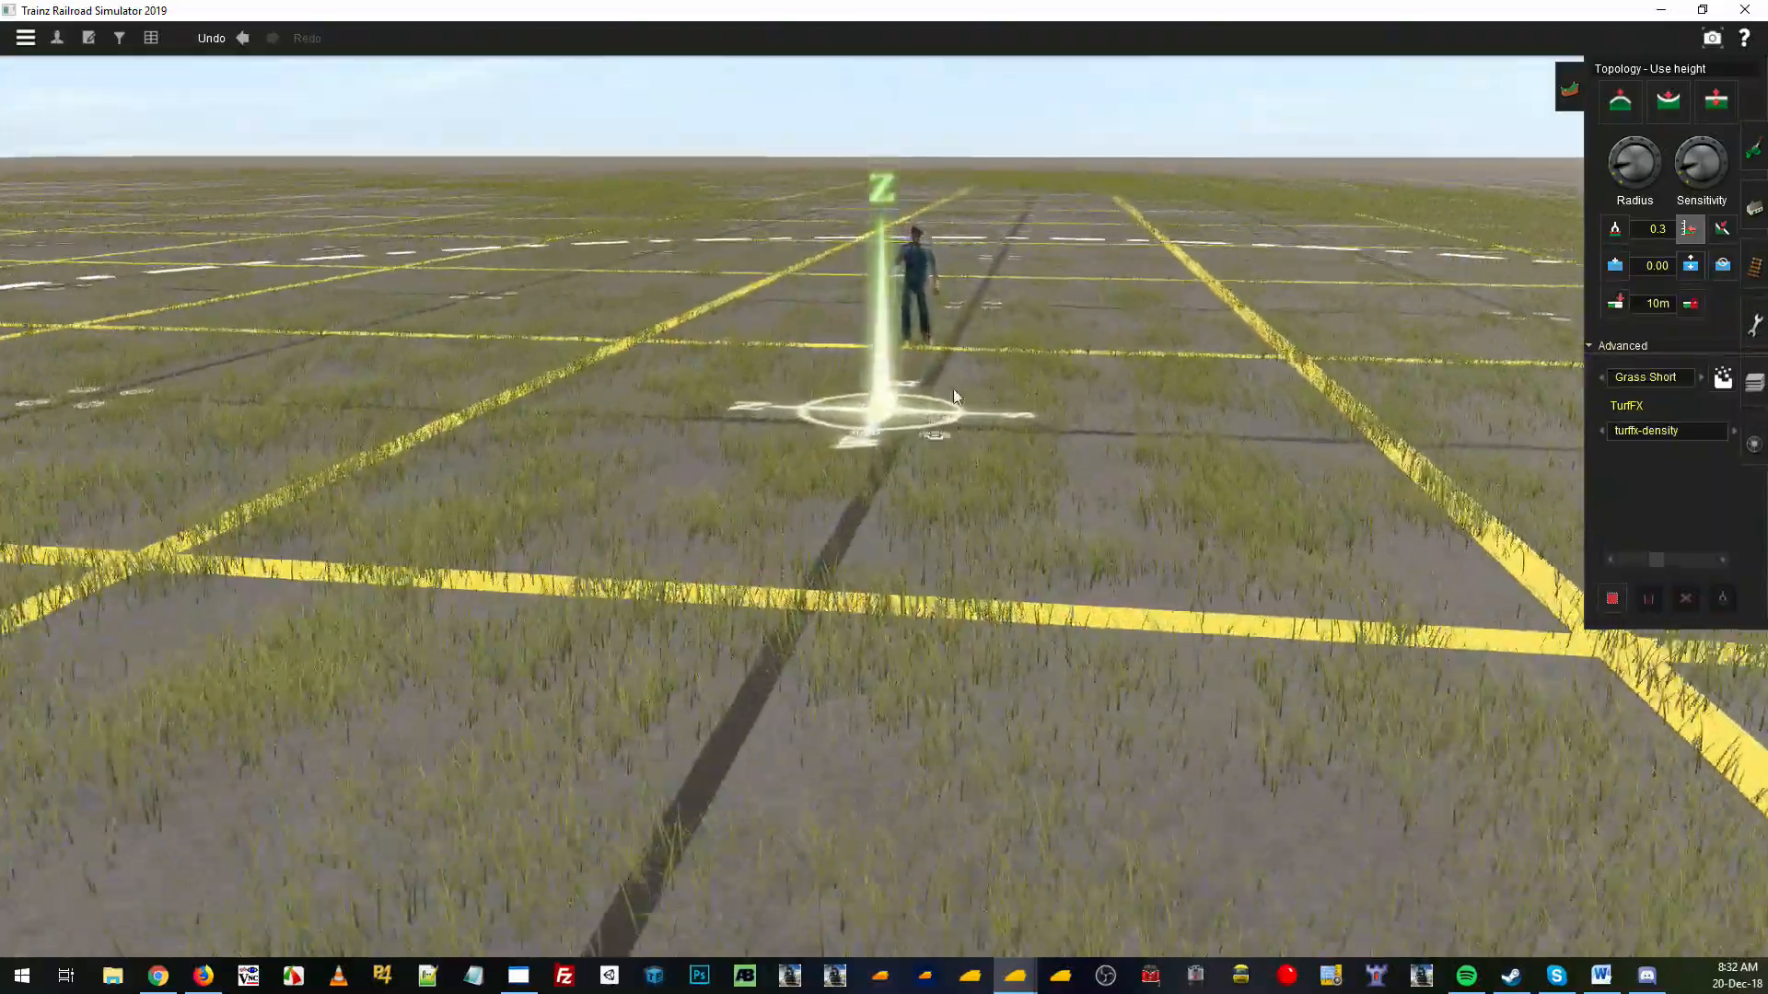
pyautogui.rightClick(941, 385)
pyautogui.press('Down')
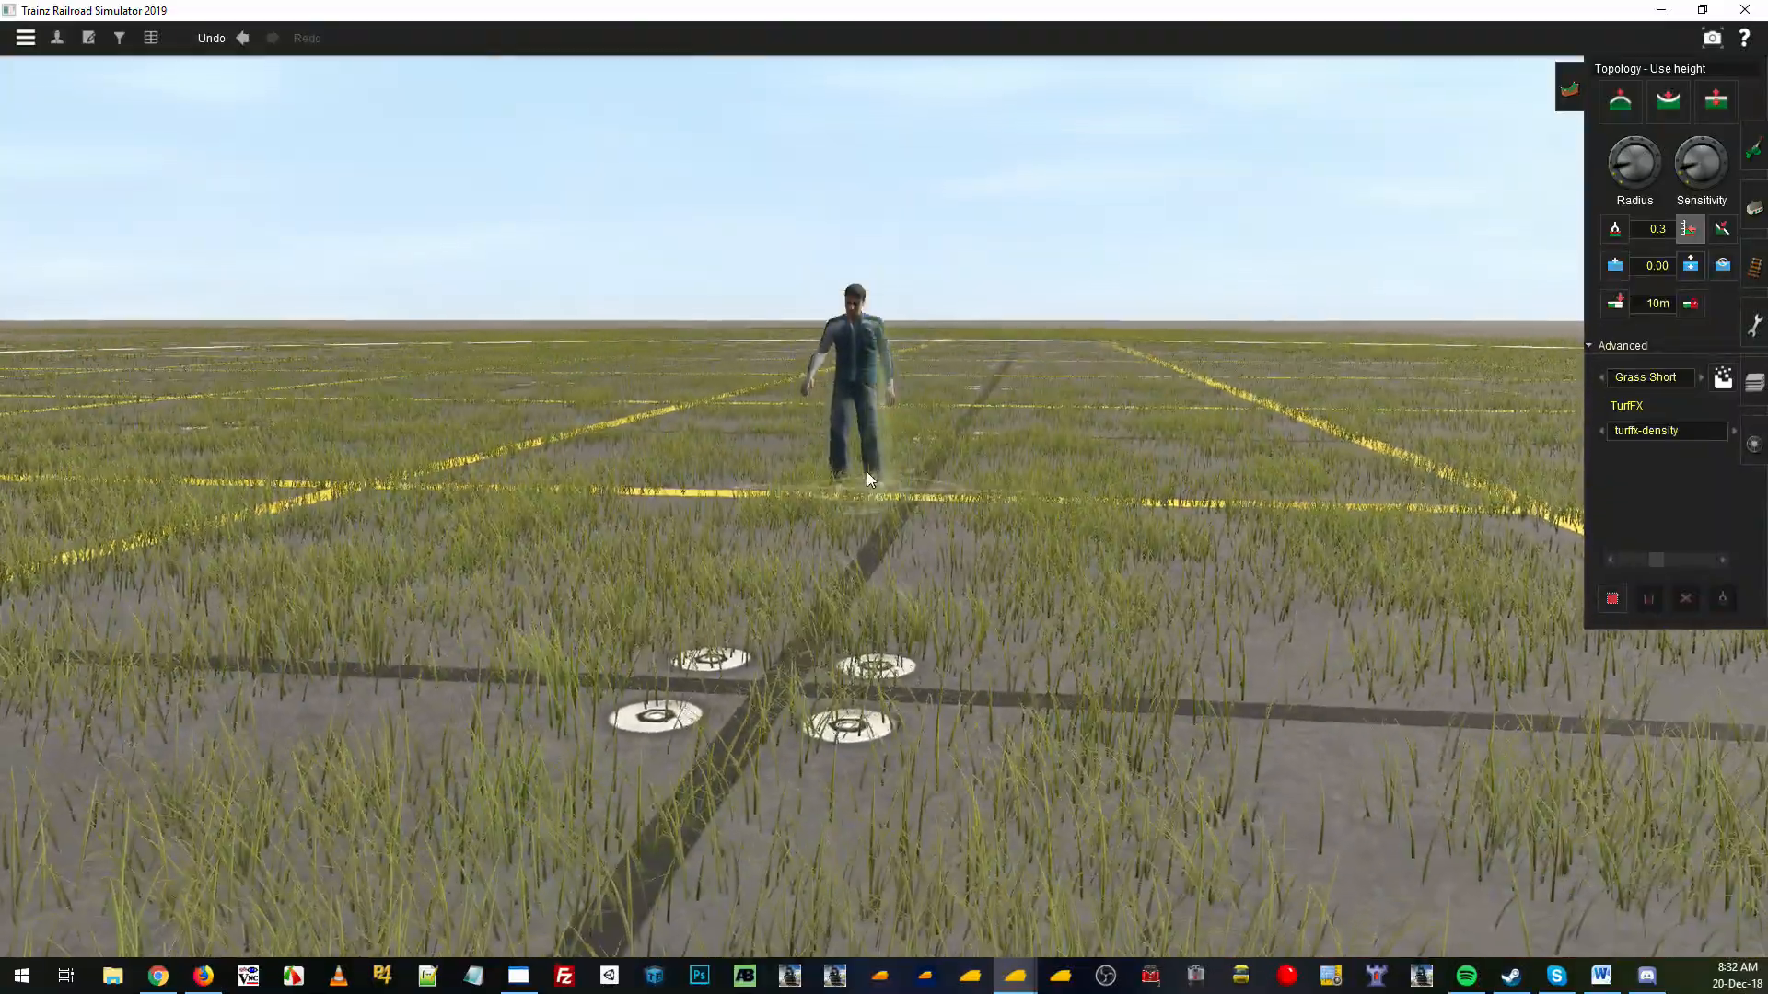
# Set the Grass Short layer's expansion-multiplier and expansion-constant to 0.5, apply the change and view the grass beside the person figure
pyautogui.click(1723, 377)
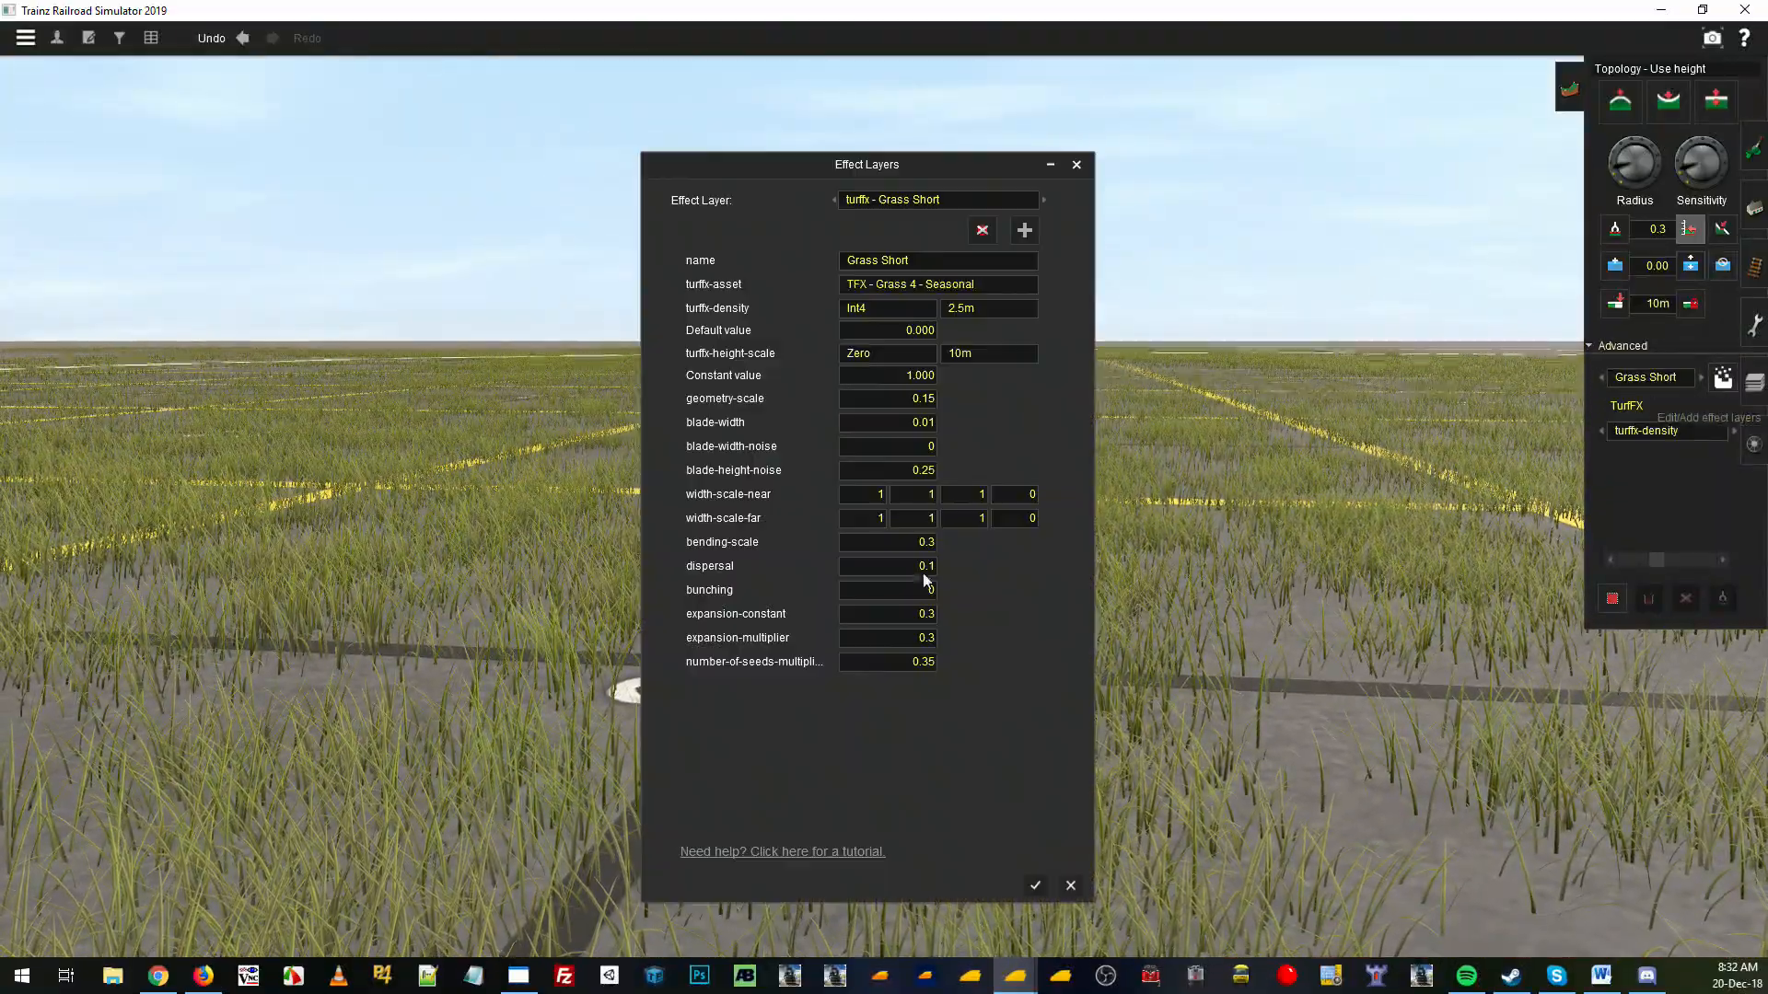
pyautogui.doubleClick(917, 637)
pyautogui.write('0.5')
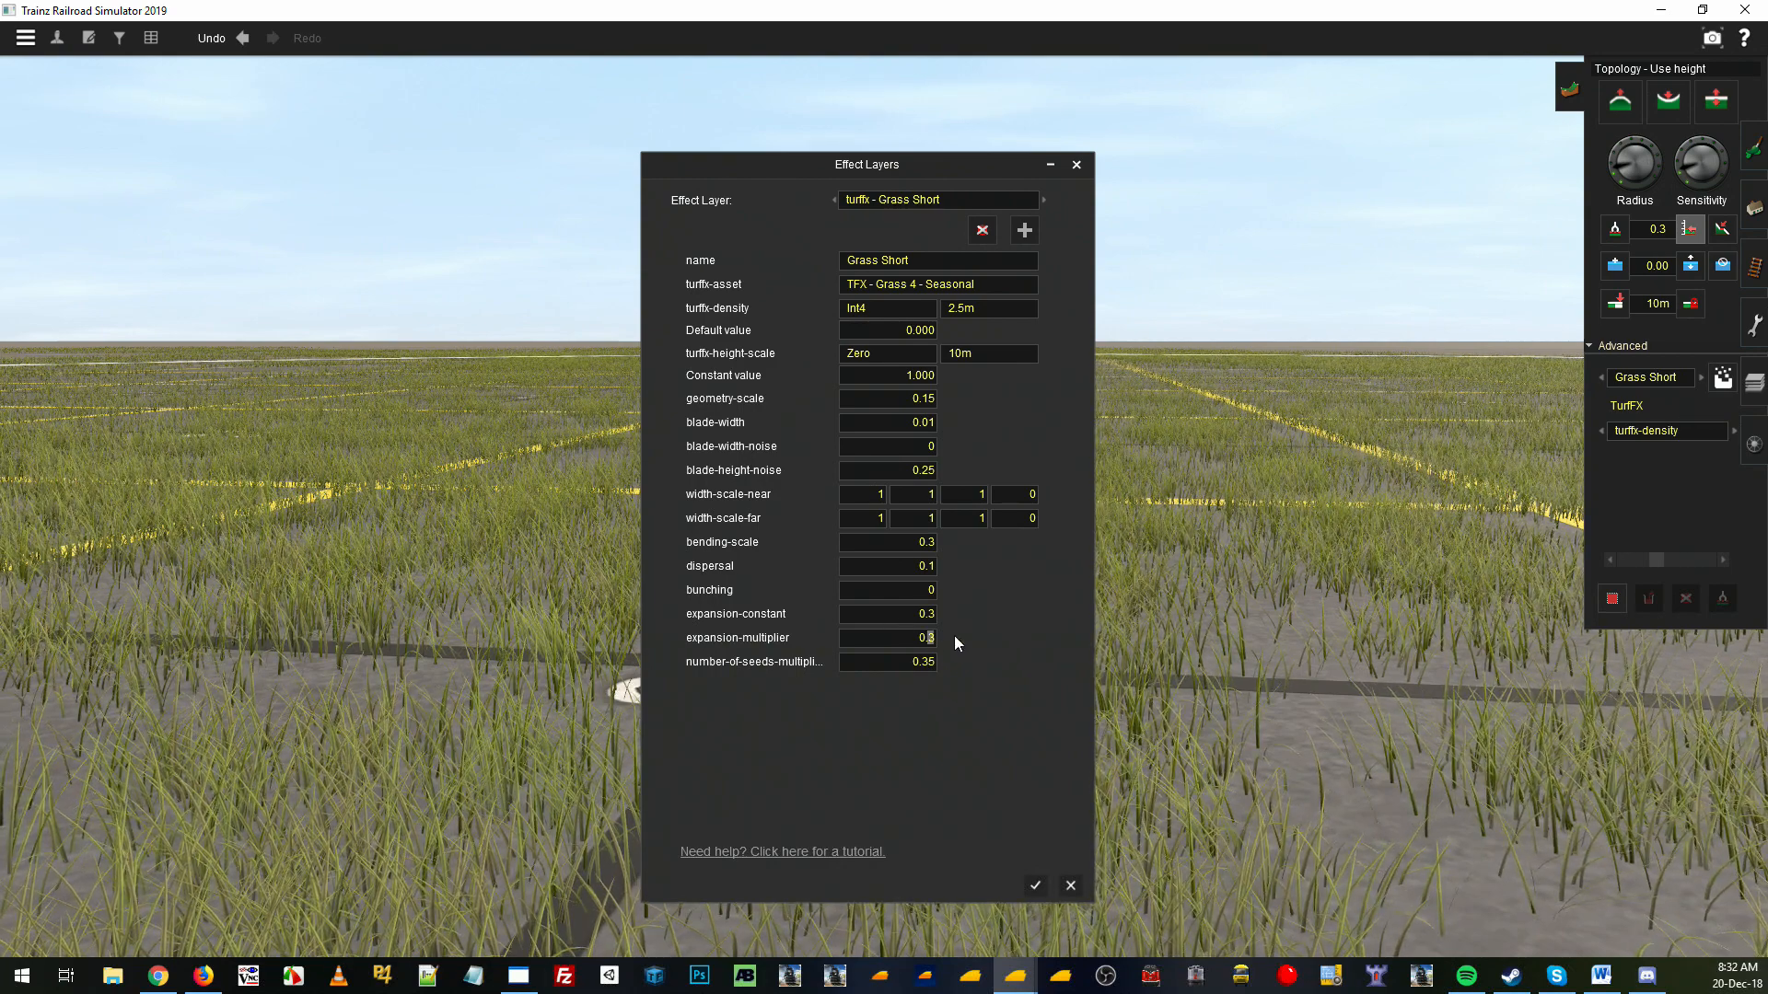
pyautogui.doubleClick(929, 613)
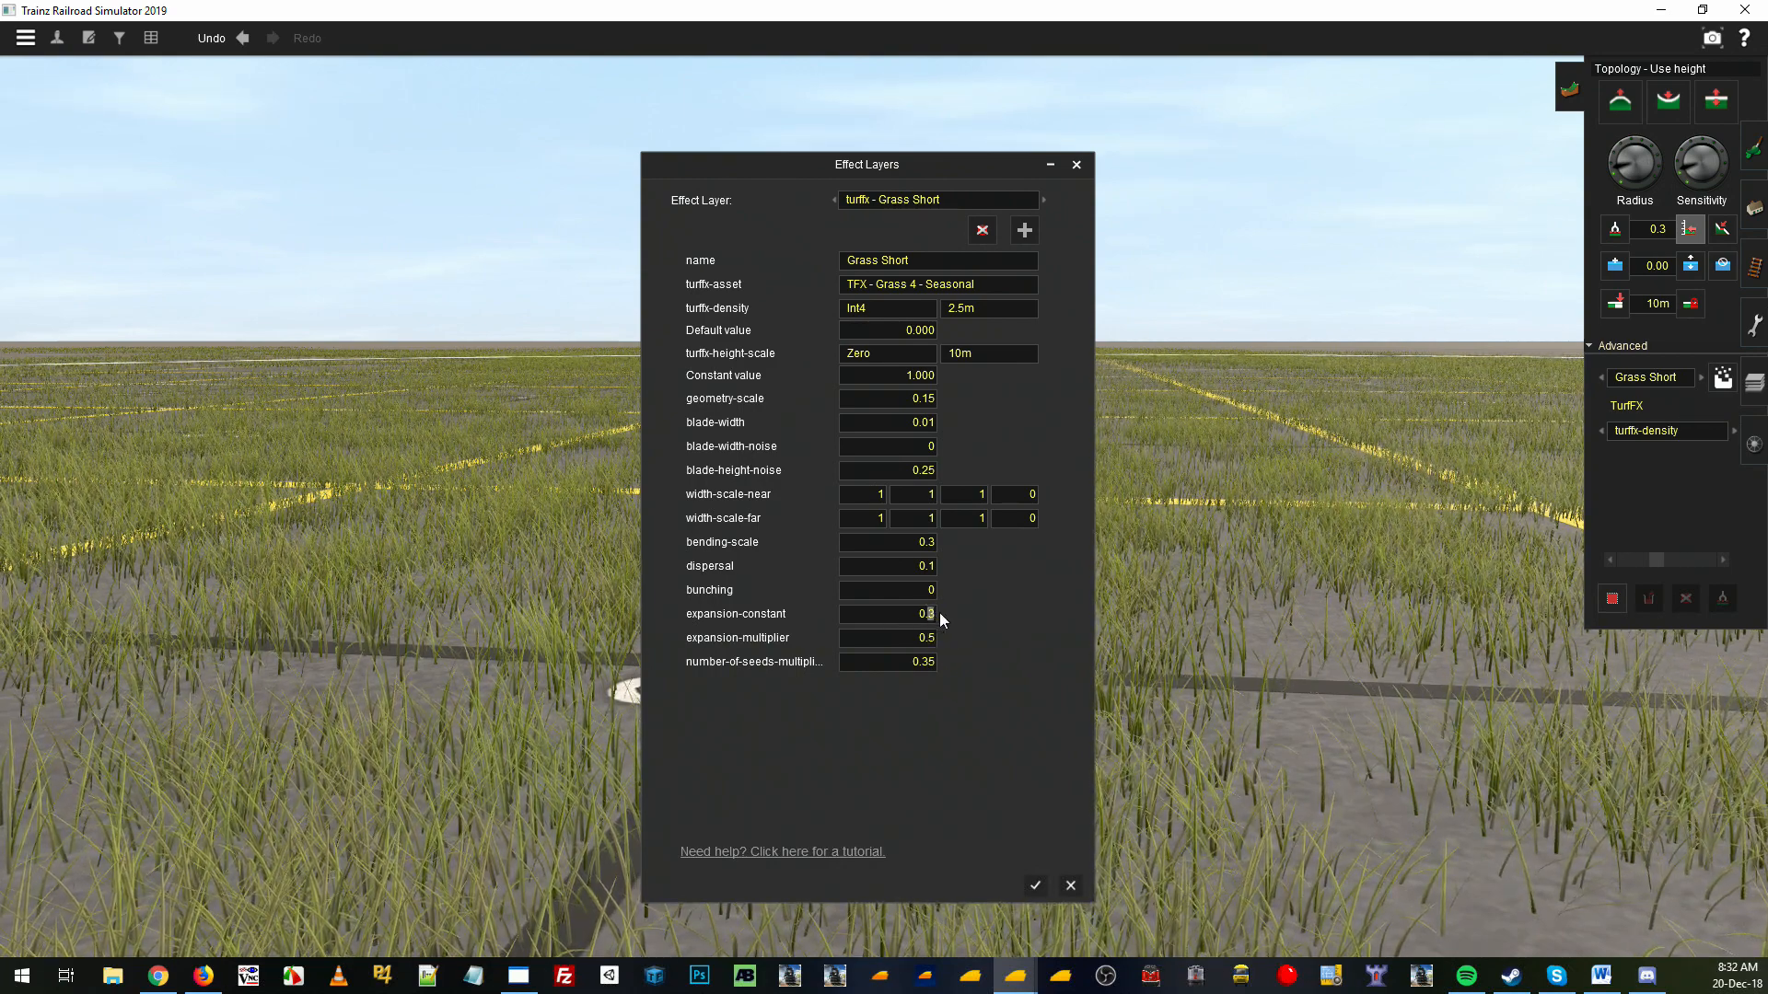
pyautogui.write('0.5')
pyautogui.click(1034, 884)
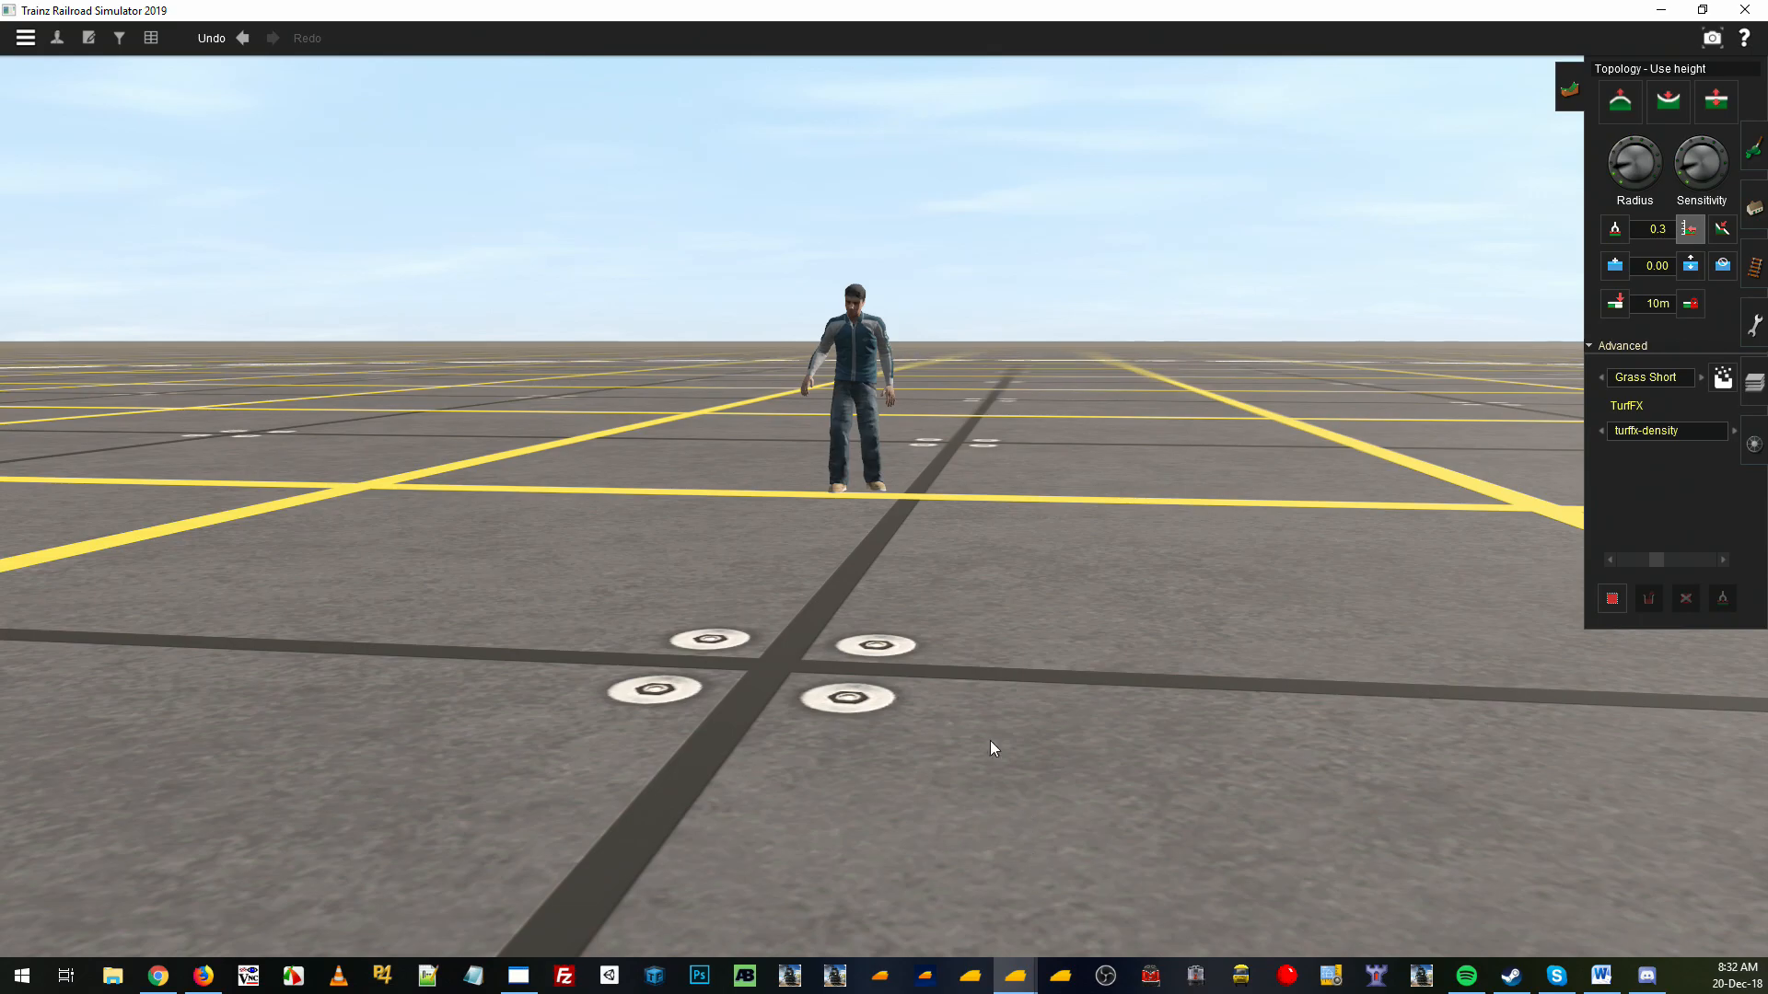
pyautogui.moveTo(909, 525); pyautogui.dragTo(808, 402, button='right')
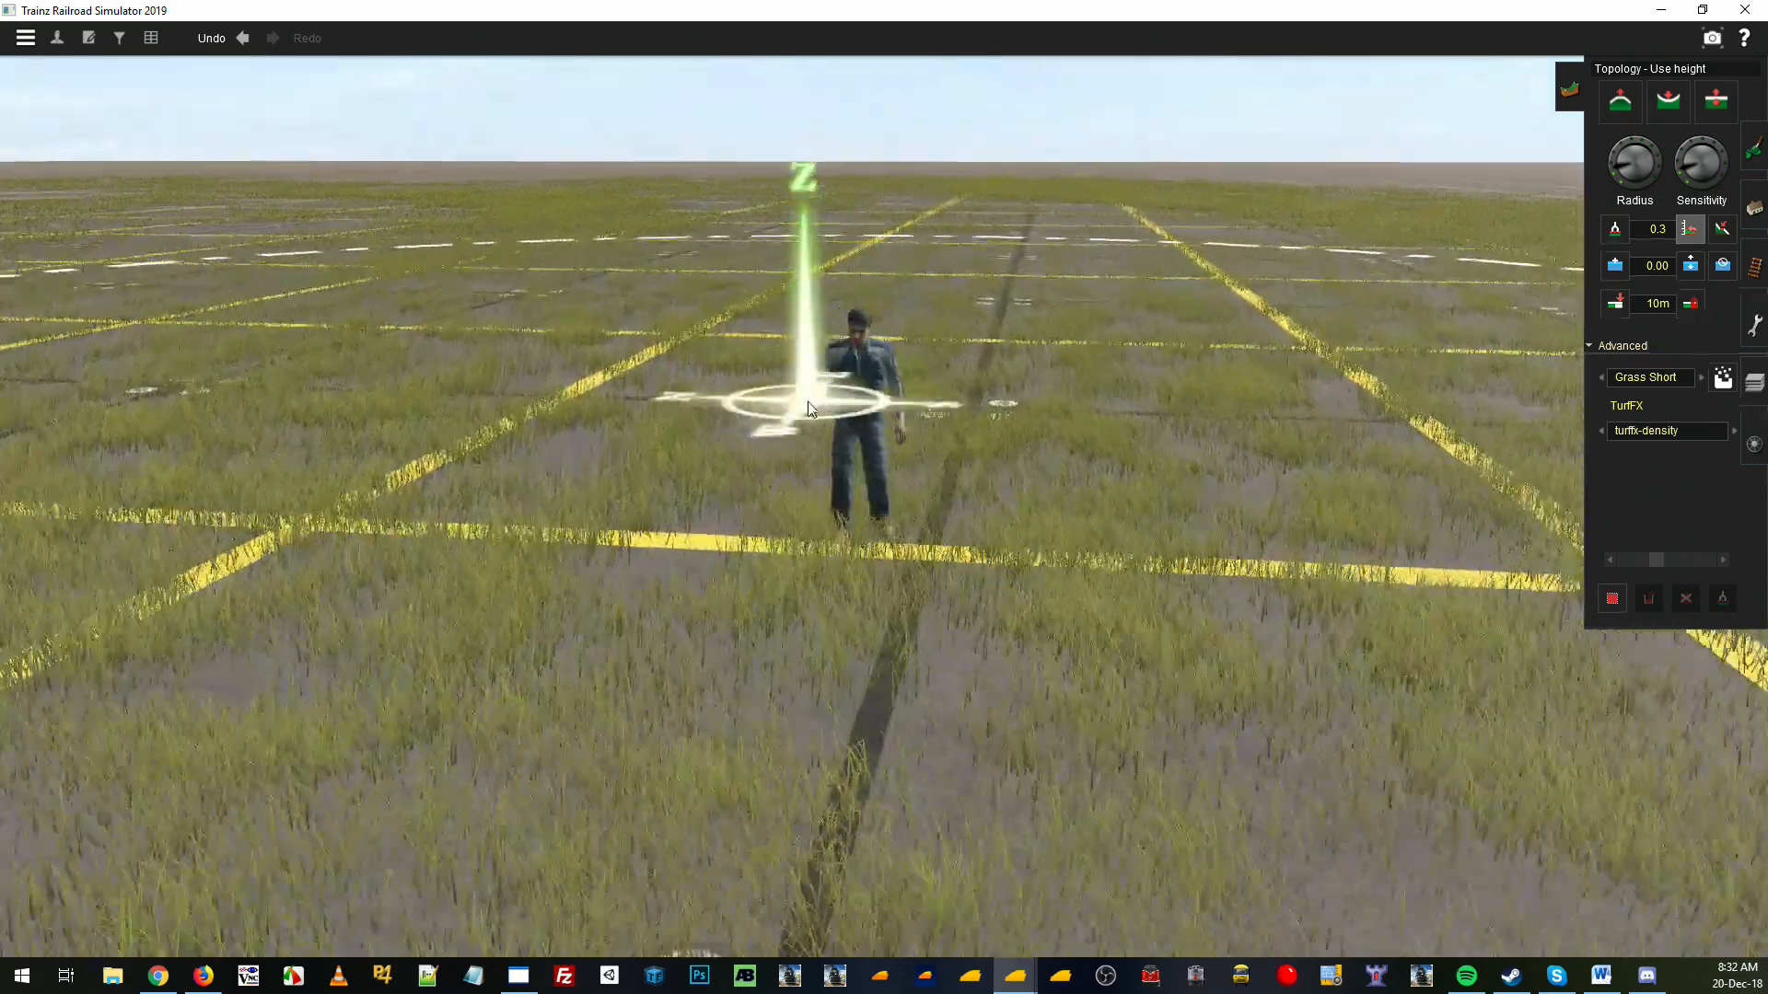
pyautogui.press('Down')
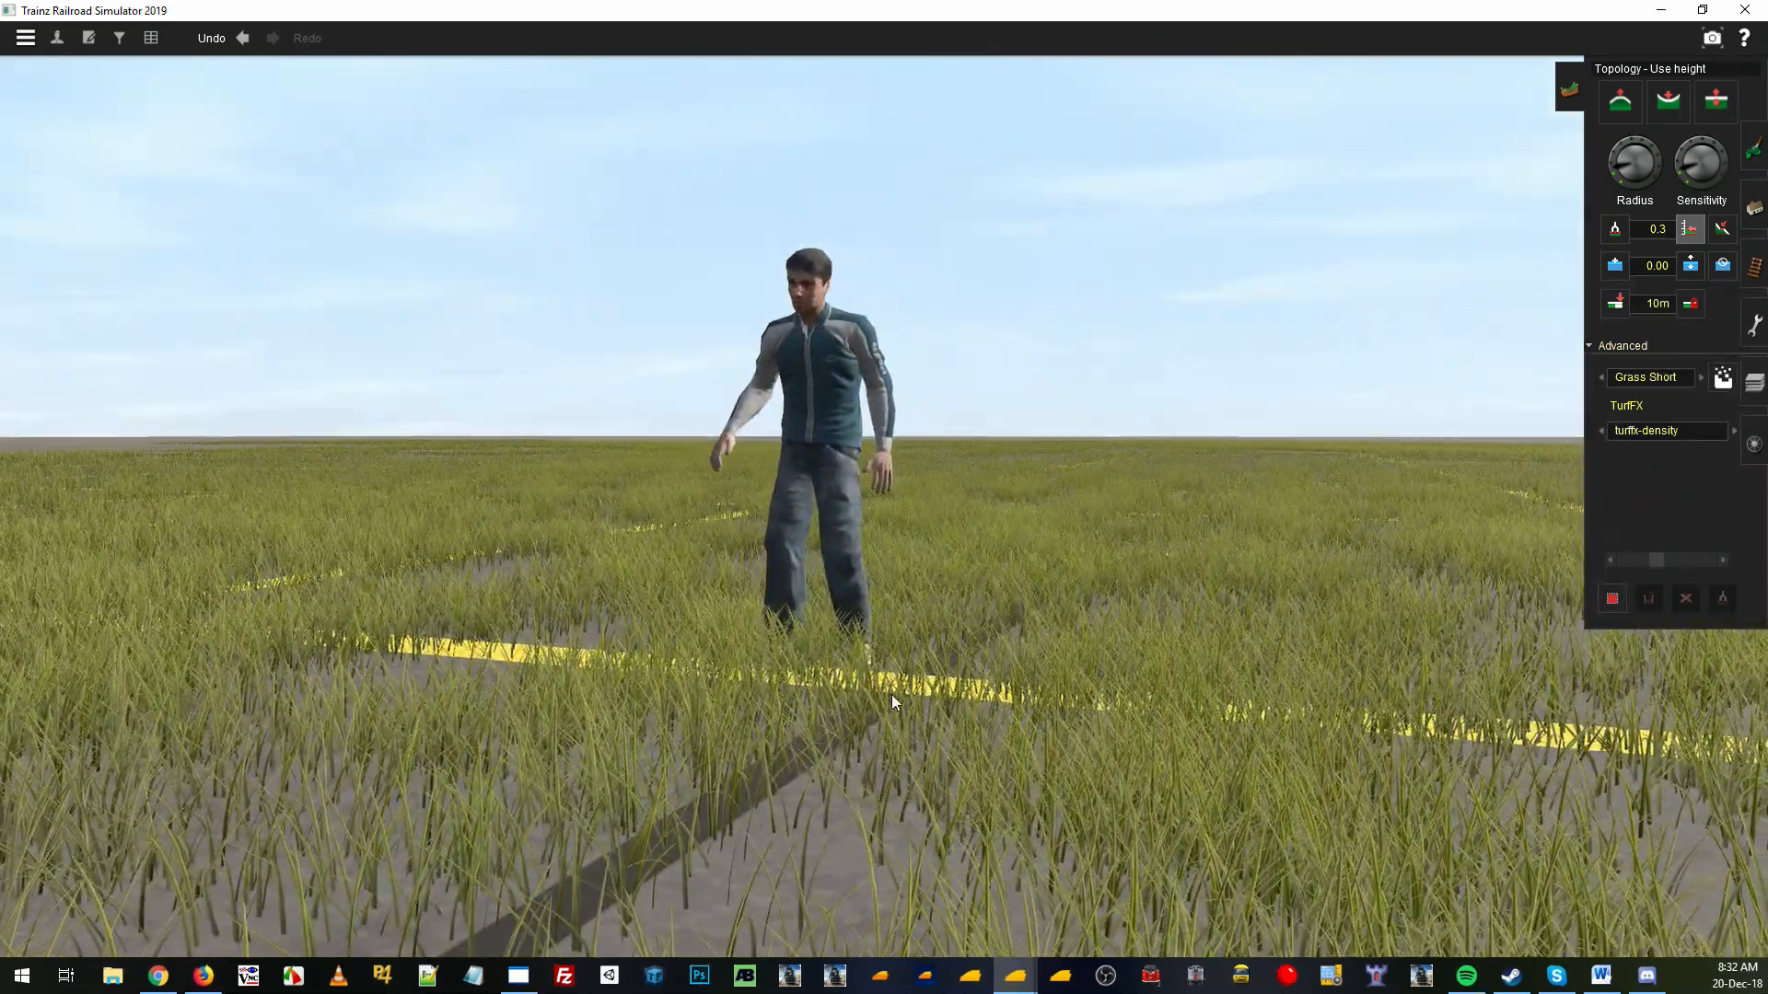
# Set the Grass Short effect layer's dispersal to 0.01, apply the change and view the grass clumps around the person figure
pyautogui.press('Up')
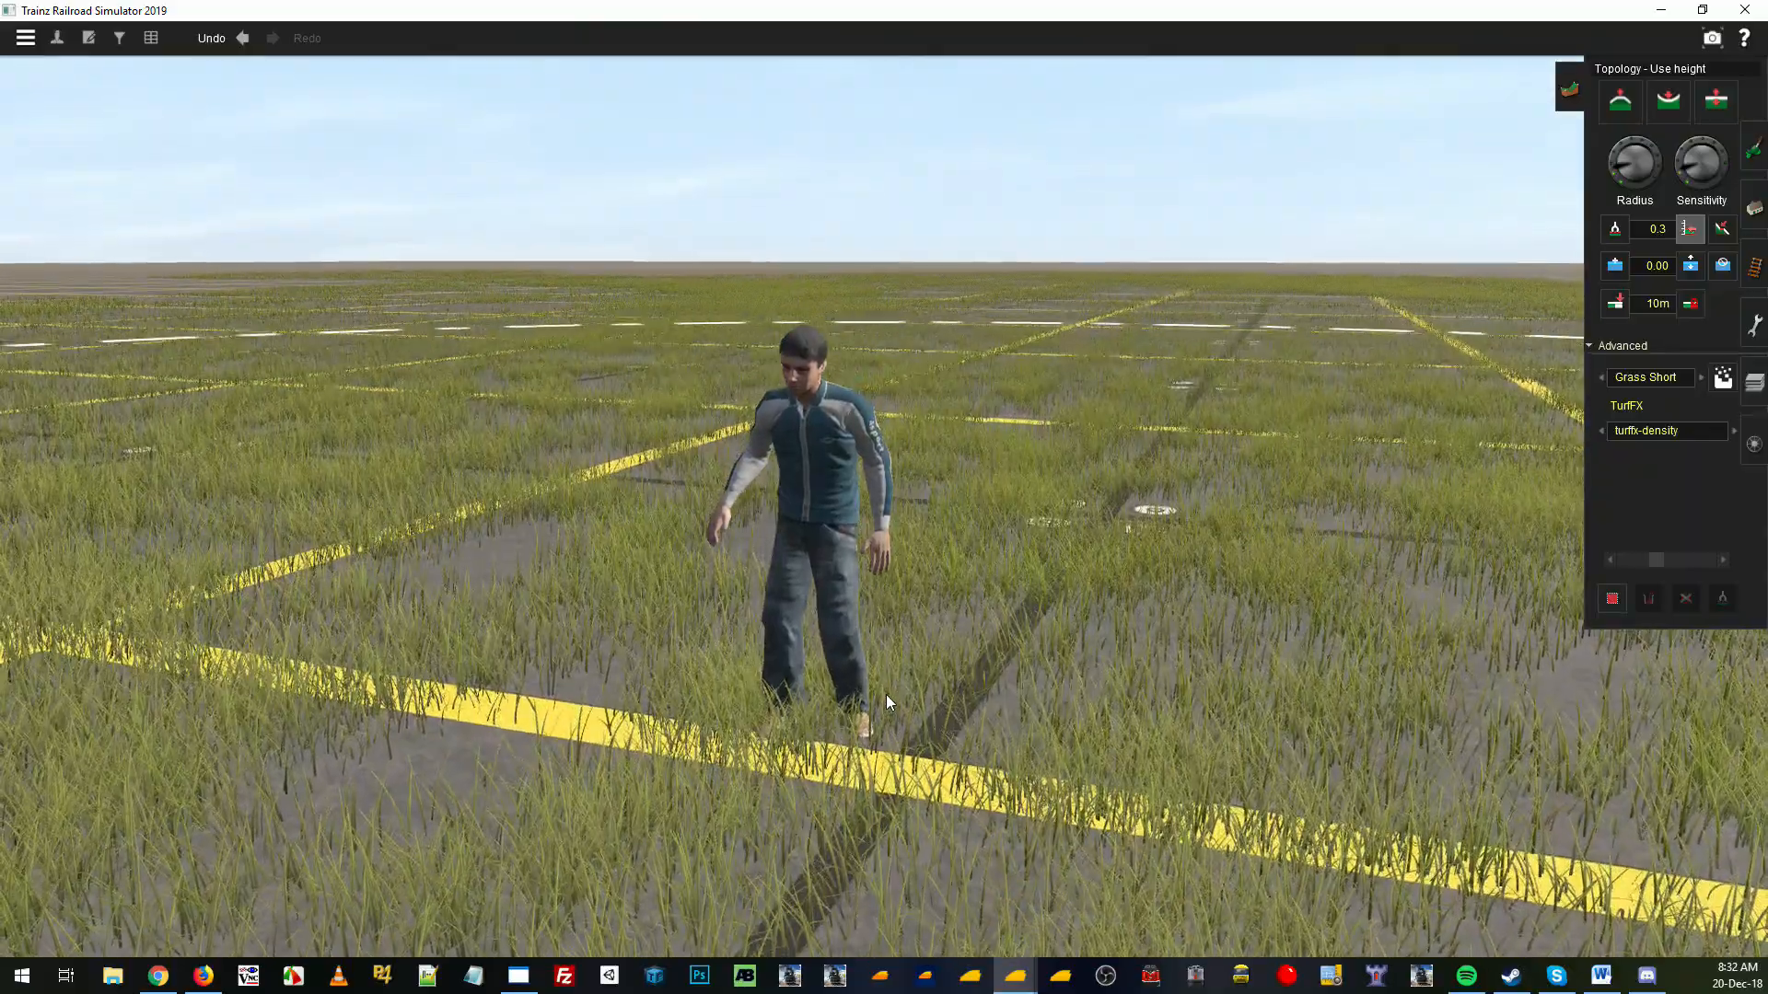
pyautogui.scroll(-3, 886, 694)
pyautogui.moveTo(886, 696)
pyautogui.mouseDown(button='right')
pyautogui.moveTo(856, 576)
pyautogui.moveTo(889, 489)
pyautogui.mouseUp(button='right')
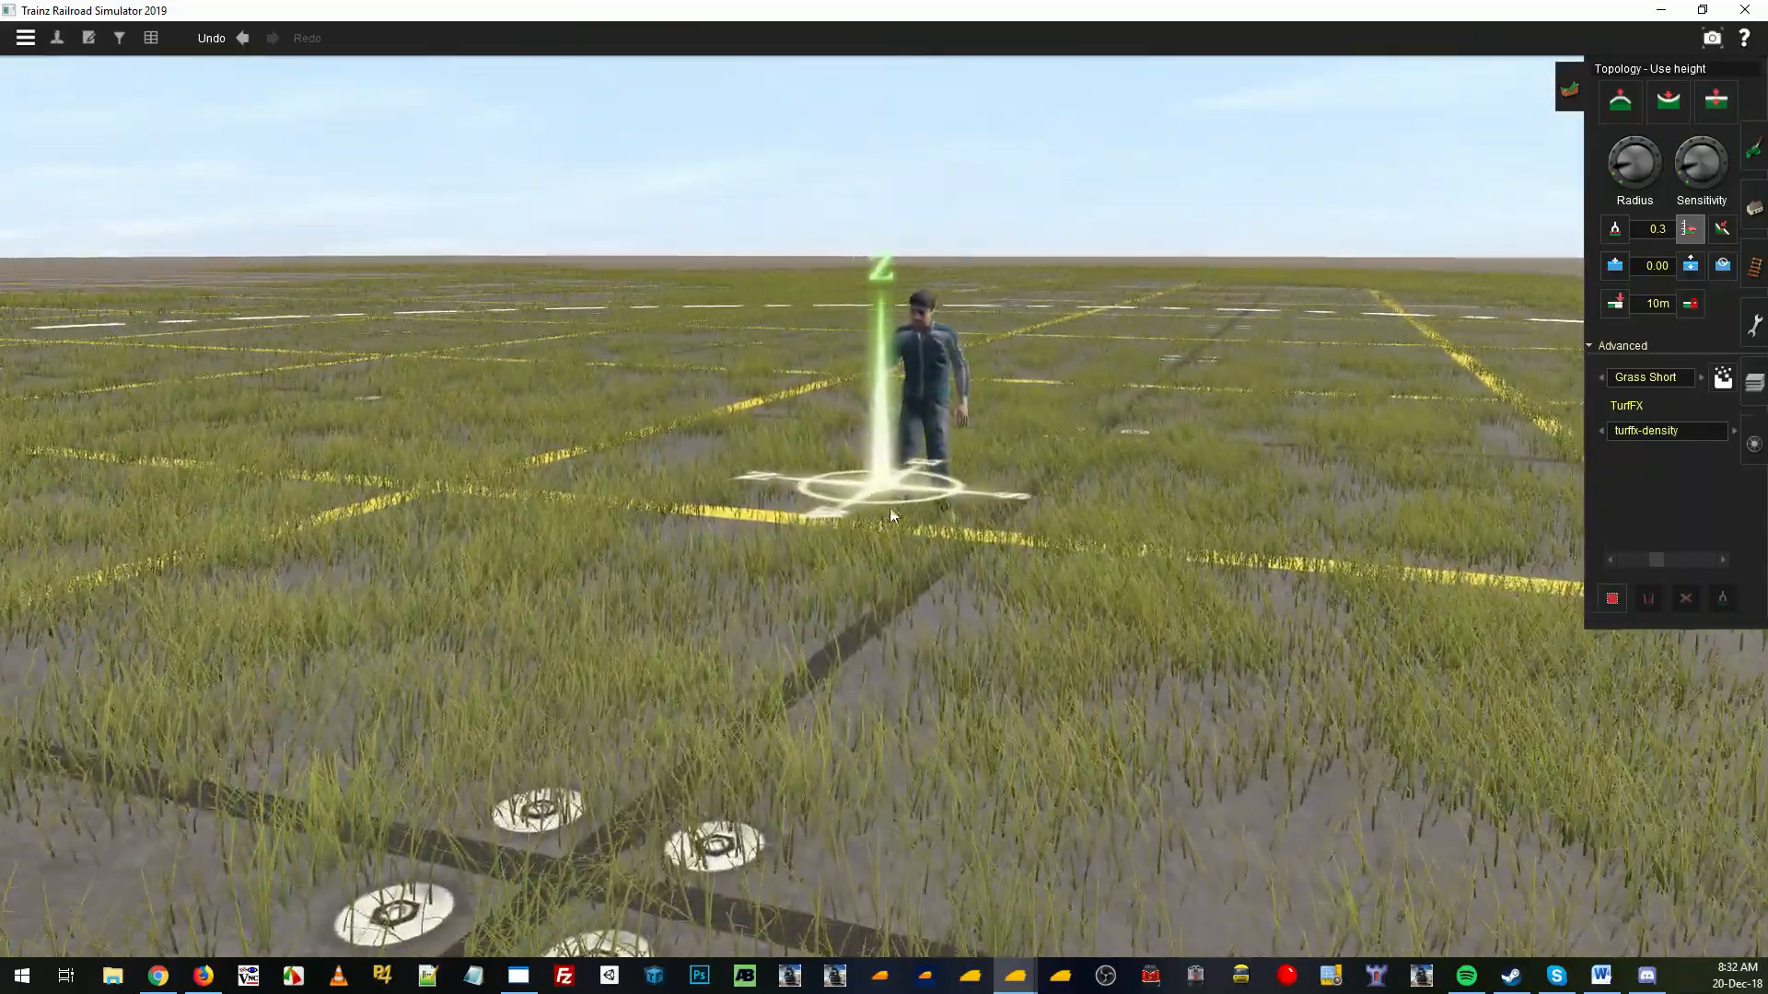
pyautogui.click(1723, 377)
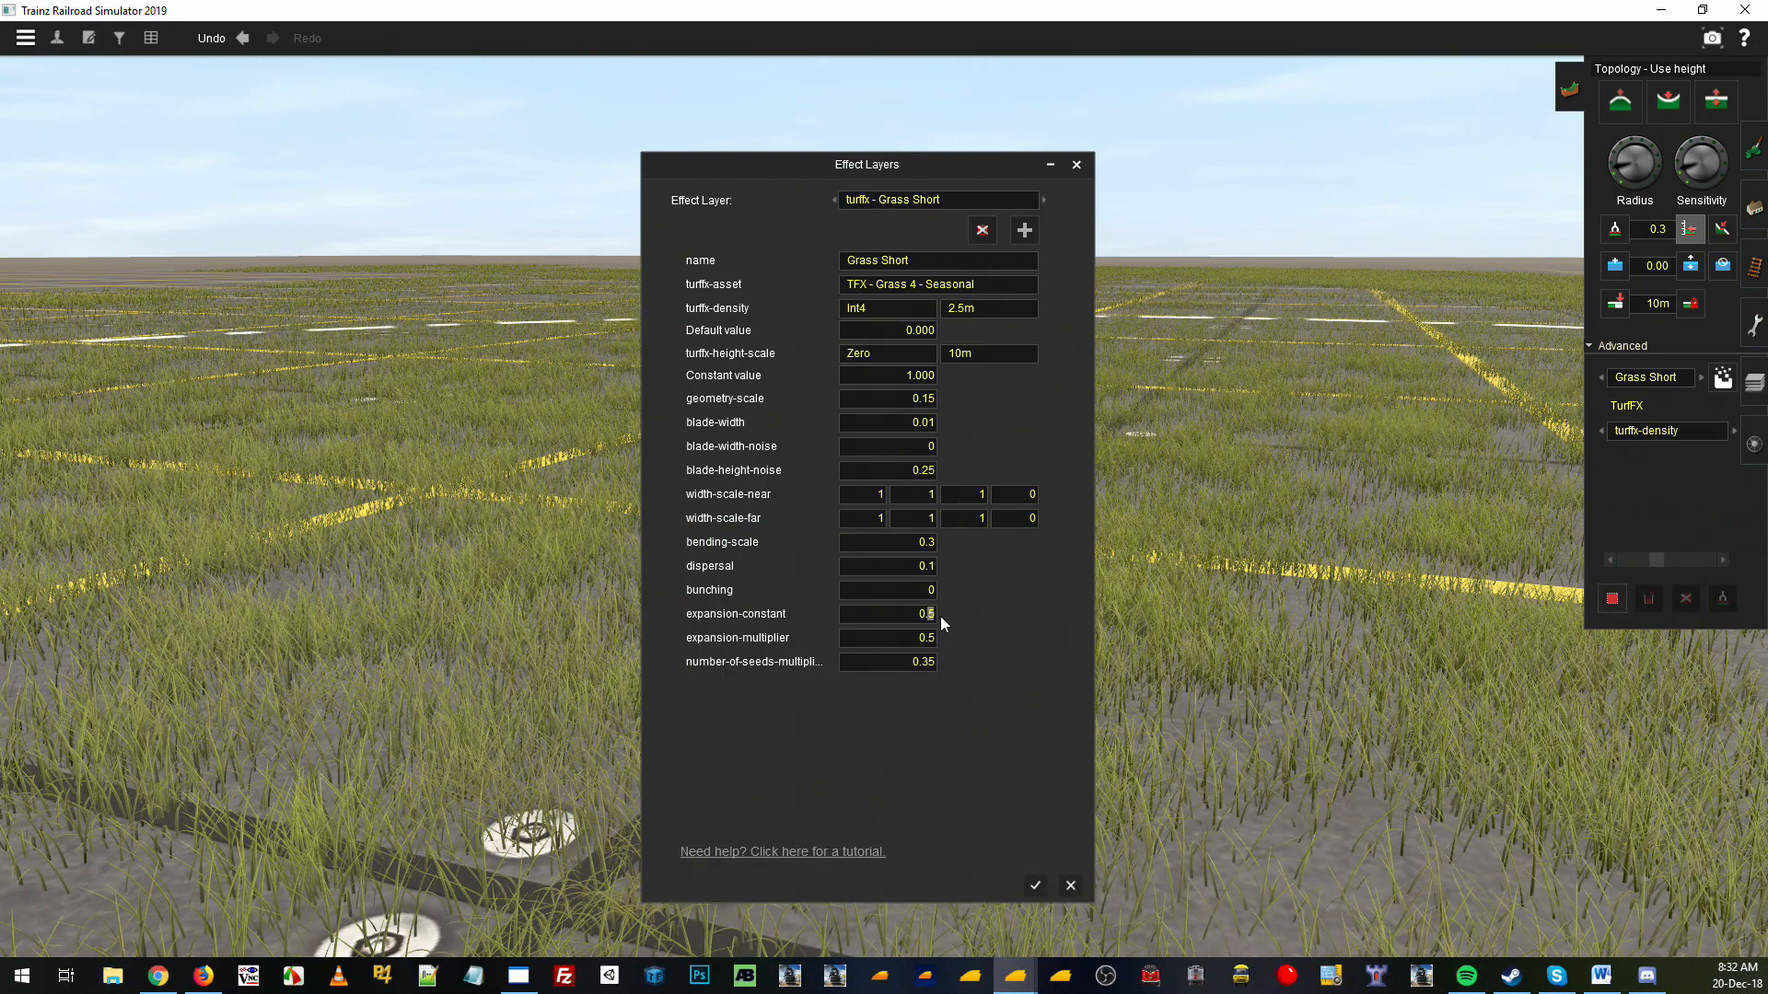
pyautogui.click(935, 565)
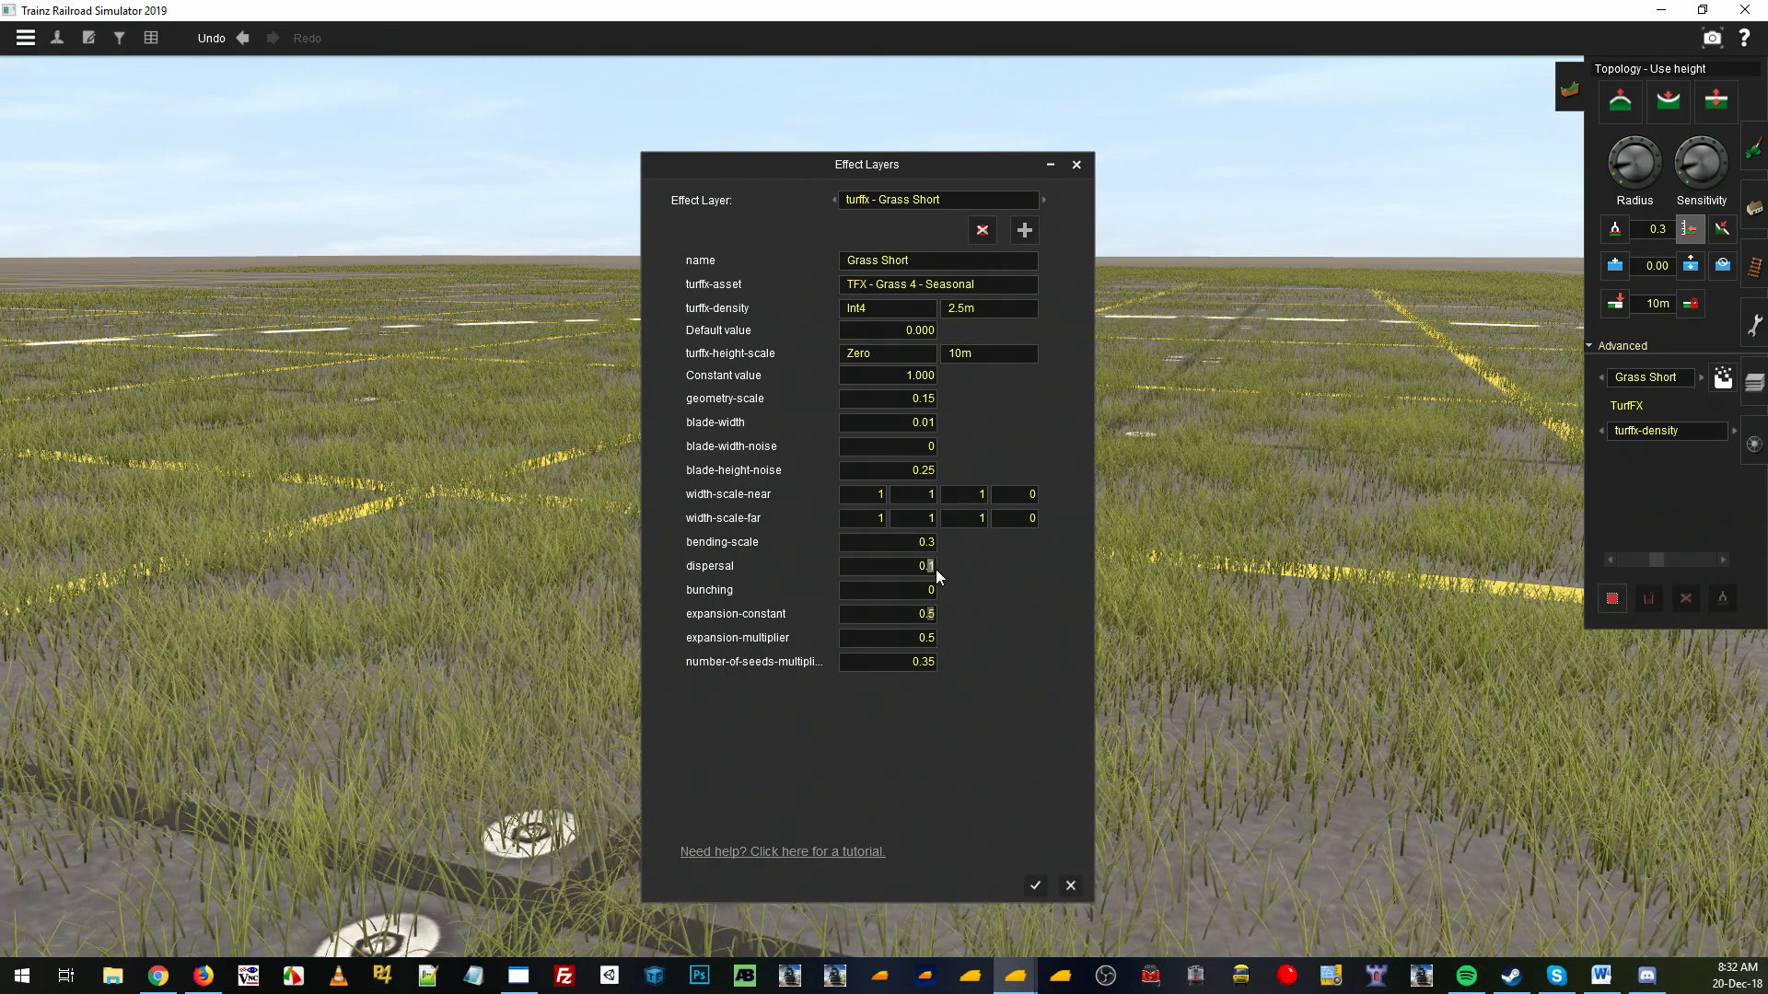
pyautogui.write('0')
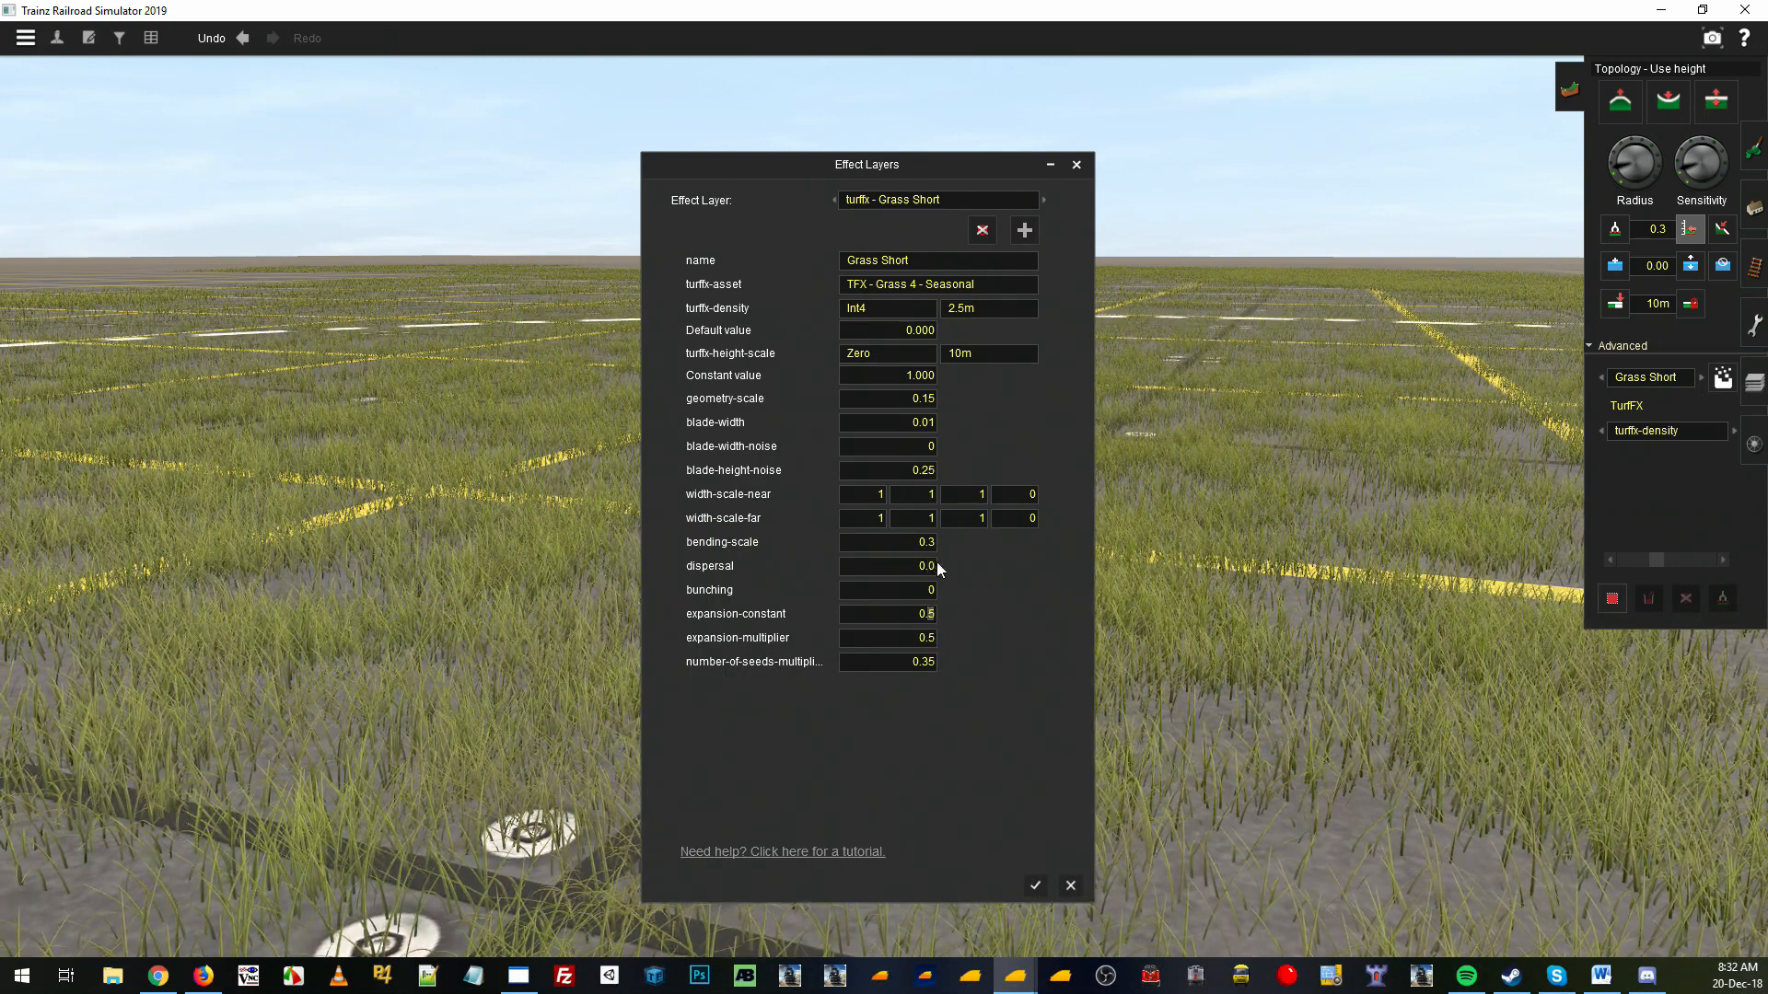
pyautogui.click(1034, 885)
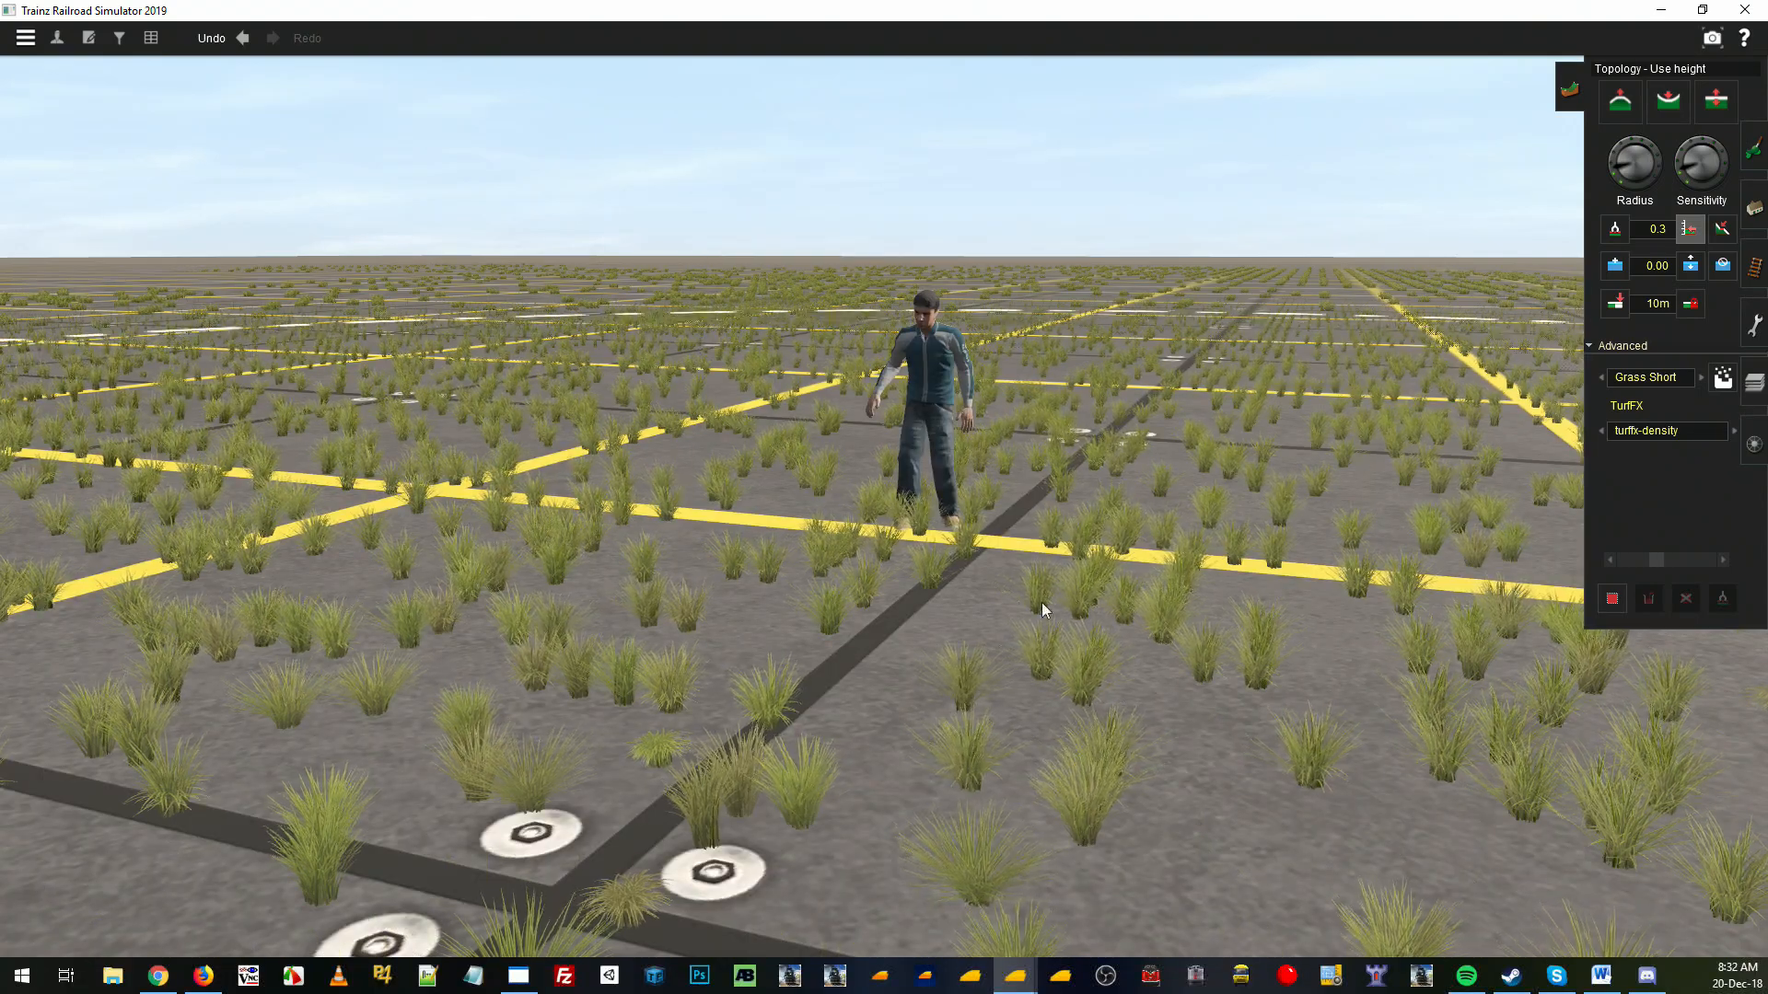
pyautogui.moveTo(1041, 602)
pyautogui.mouseDown(button='right')
pyautogui.moveTo(948, 501)
pyautogui.moveTo(827, 469)
pyautogui.moveTo(946, 479)
pyautogui.moveTo(908, 664)
pyautogui.moveTo(836, 711)
pyautogui.moveTo(853, 679)
pyautogui.mouseUp(button='right')
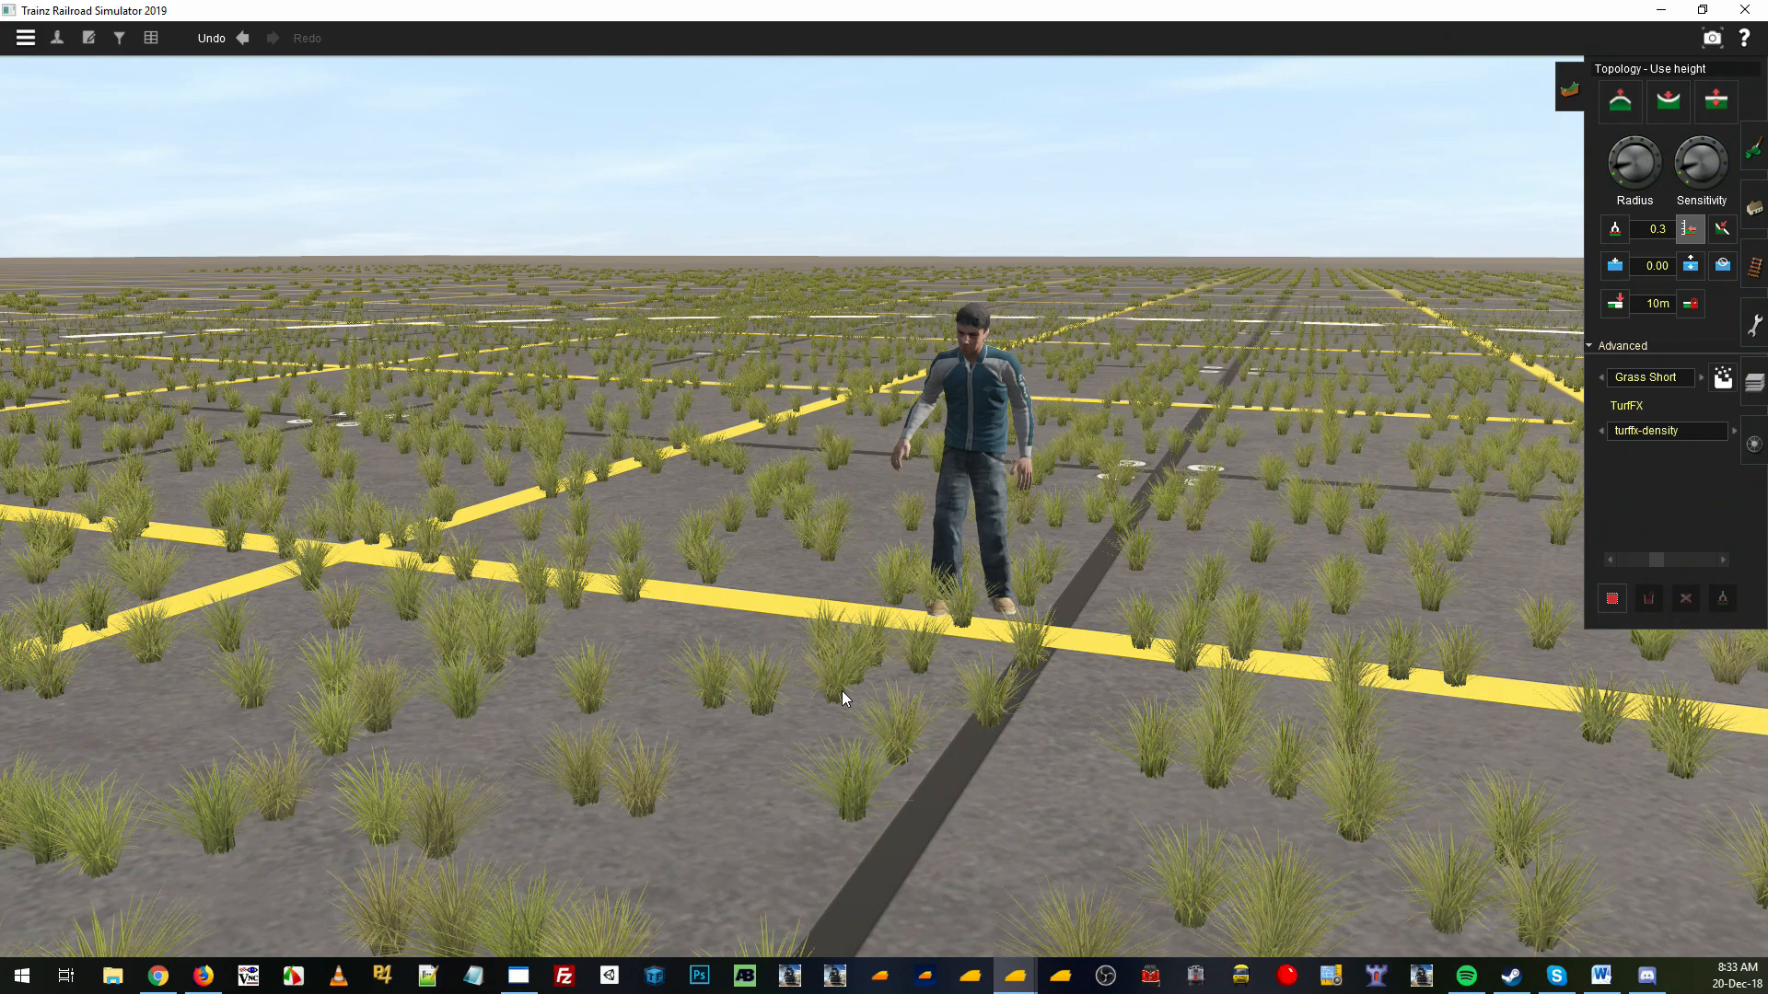
pyautogui.moveTo(847, 686); pyautogui.dragTo(862, 689, button='right')
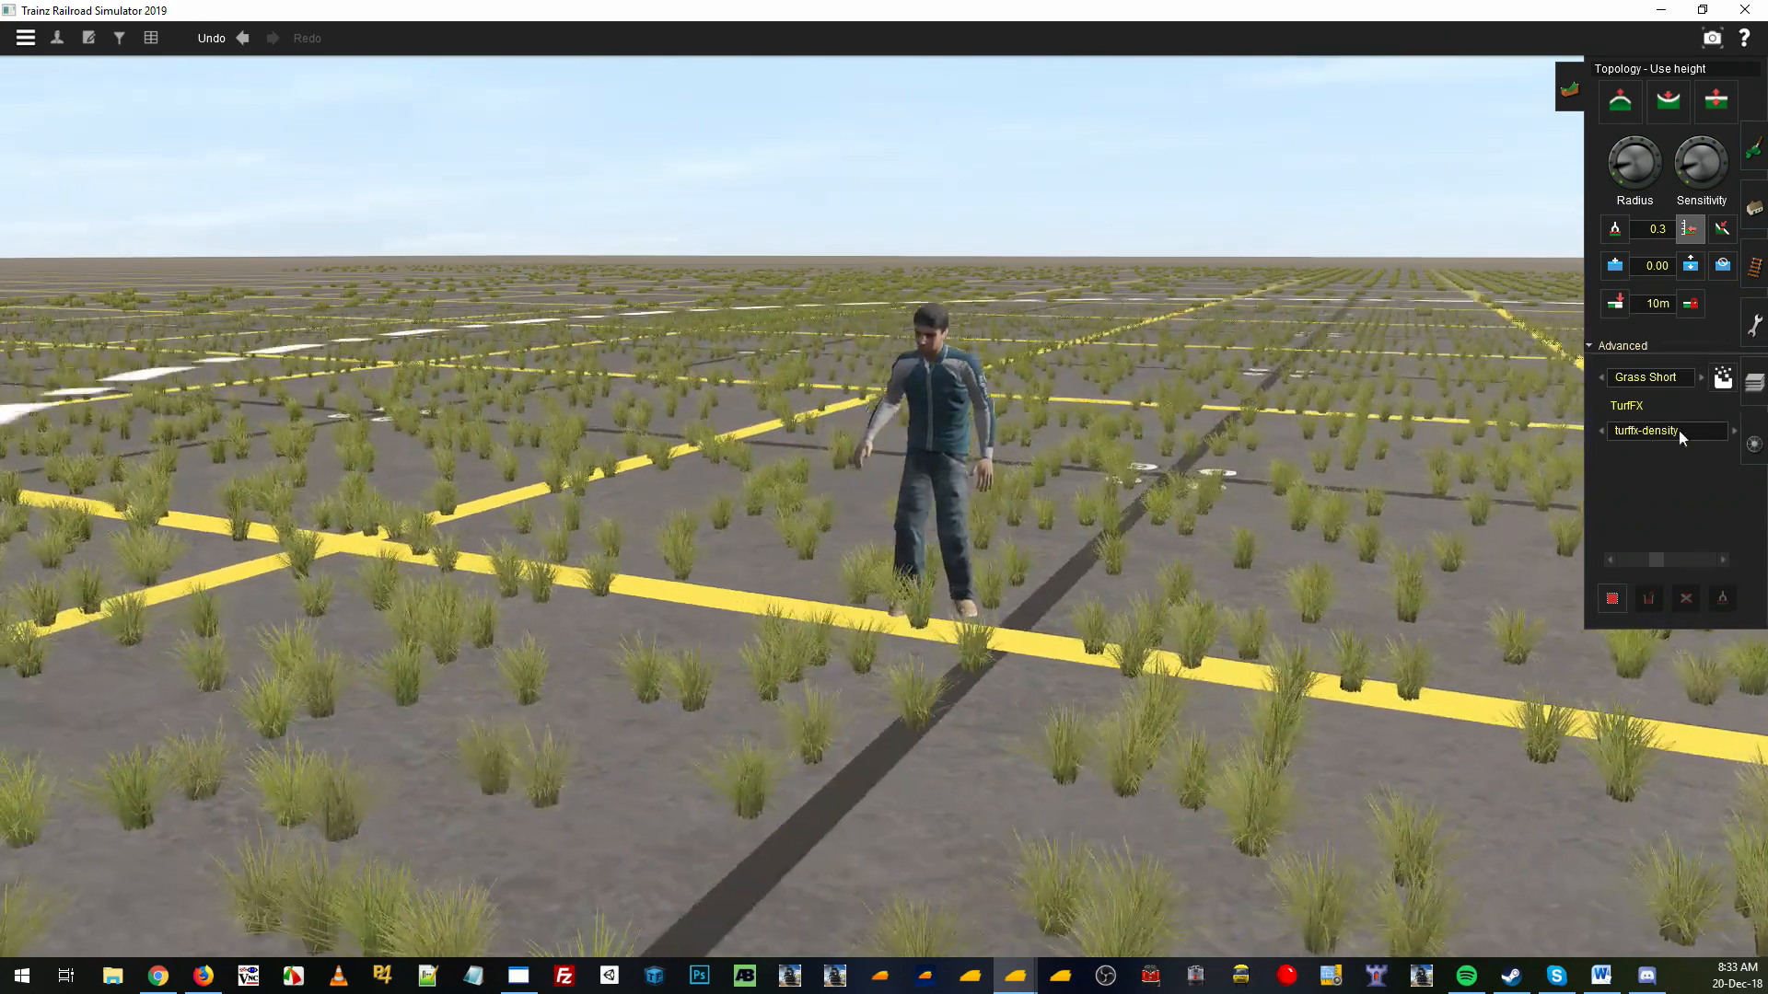
# Set the Grass Short effect layer's dispersal to 0.05 and apply the change
pyautogui.click(1722, 378)
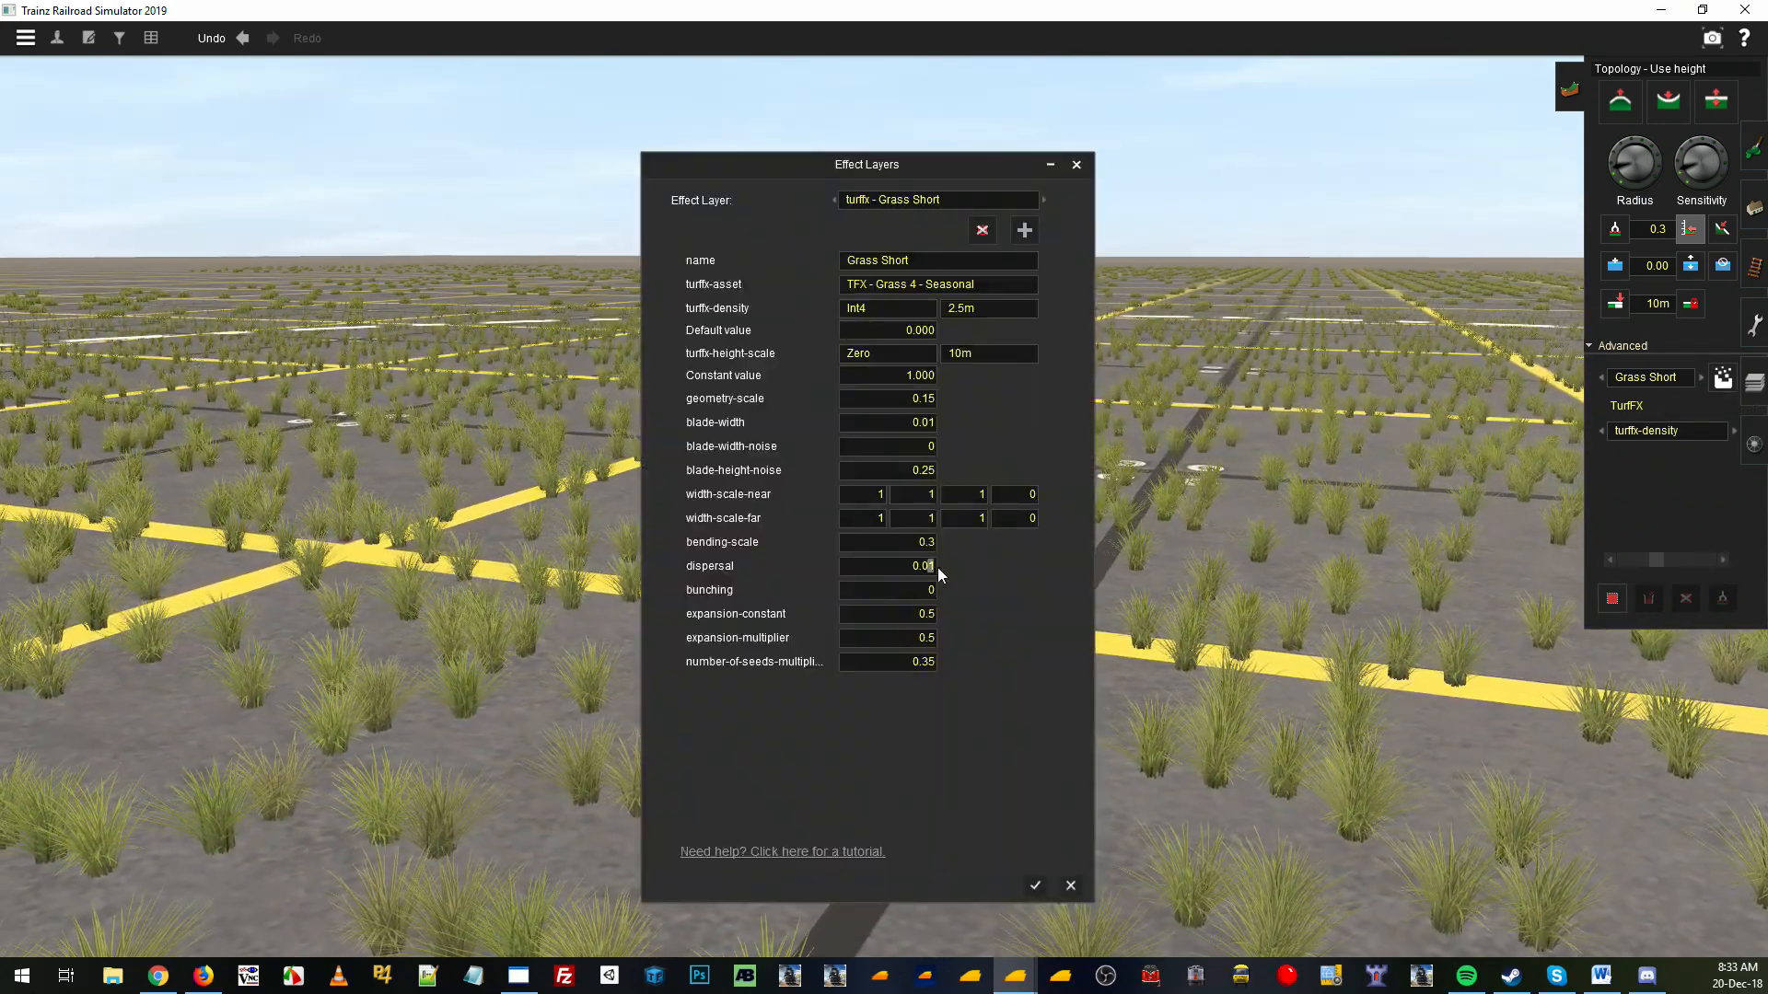
pyautogui.write('5')
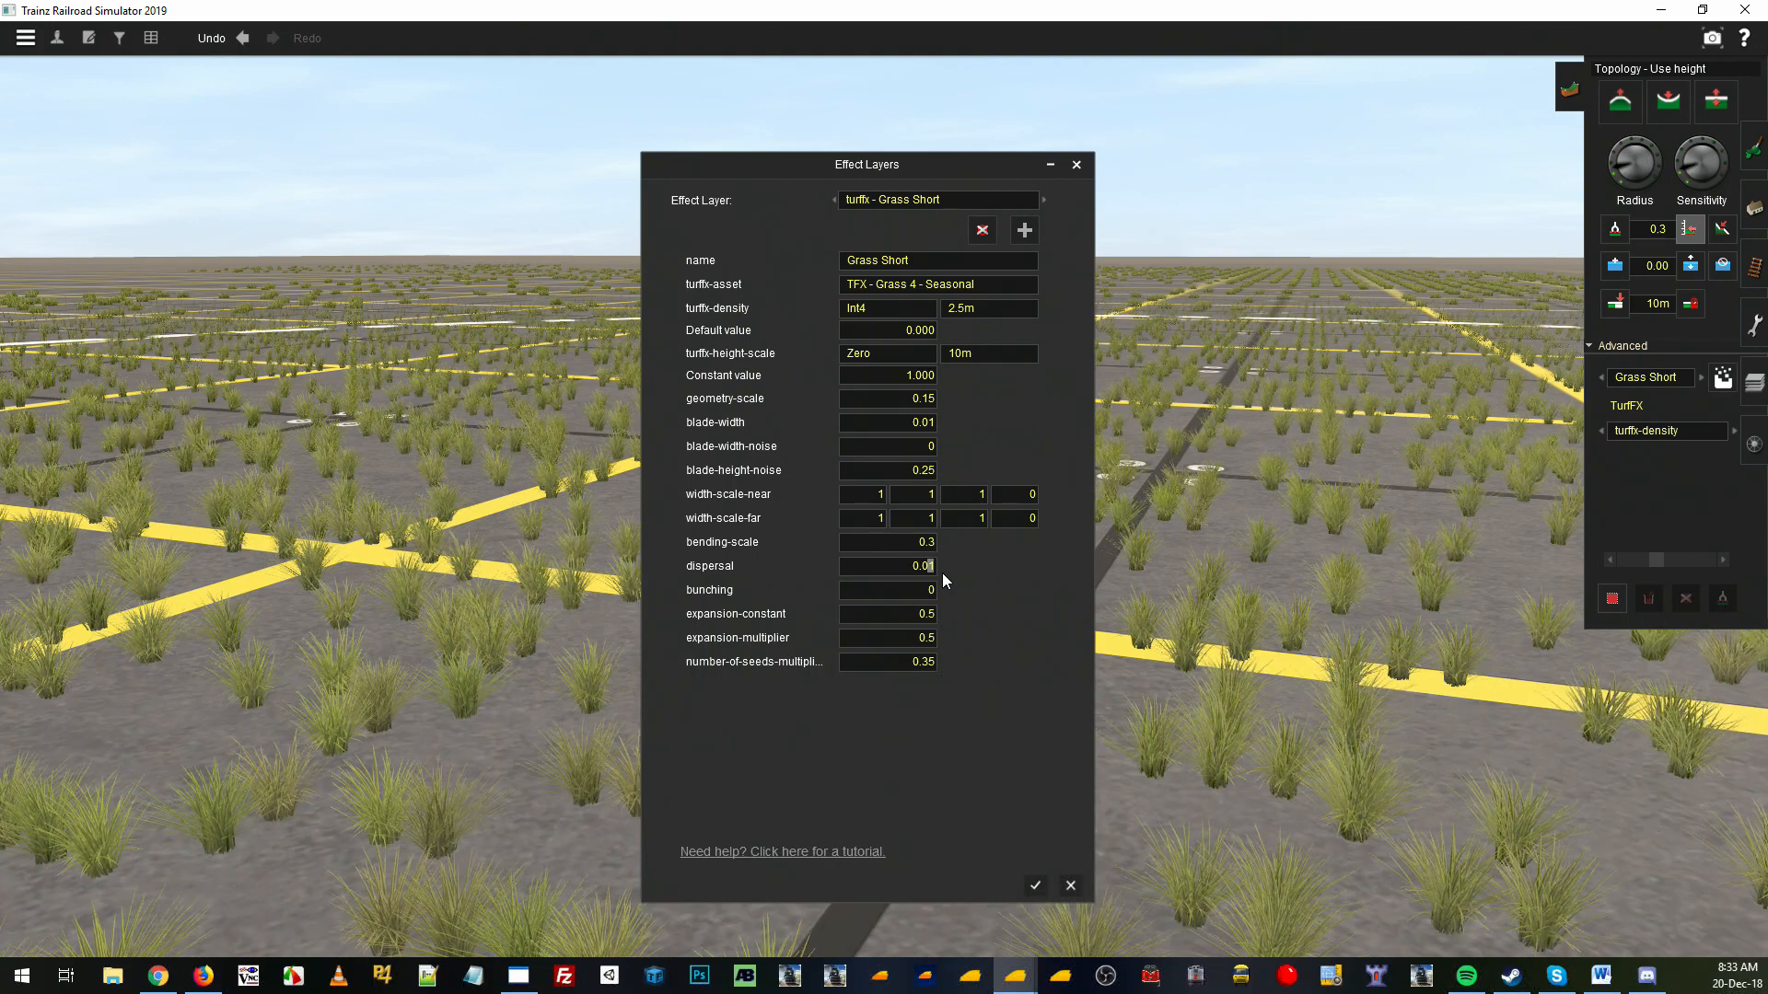
pyautogui.click(1034, 885)
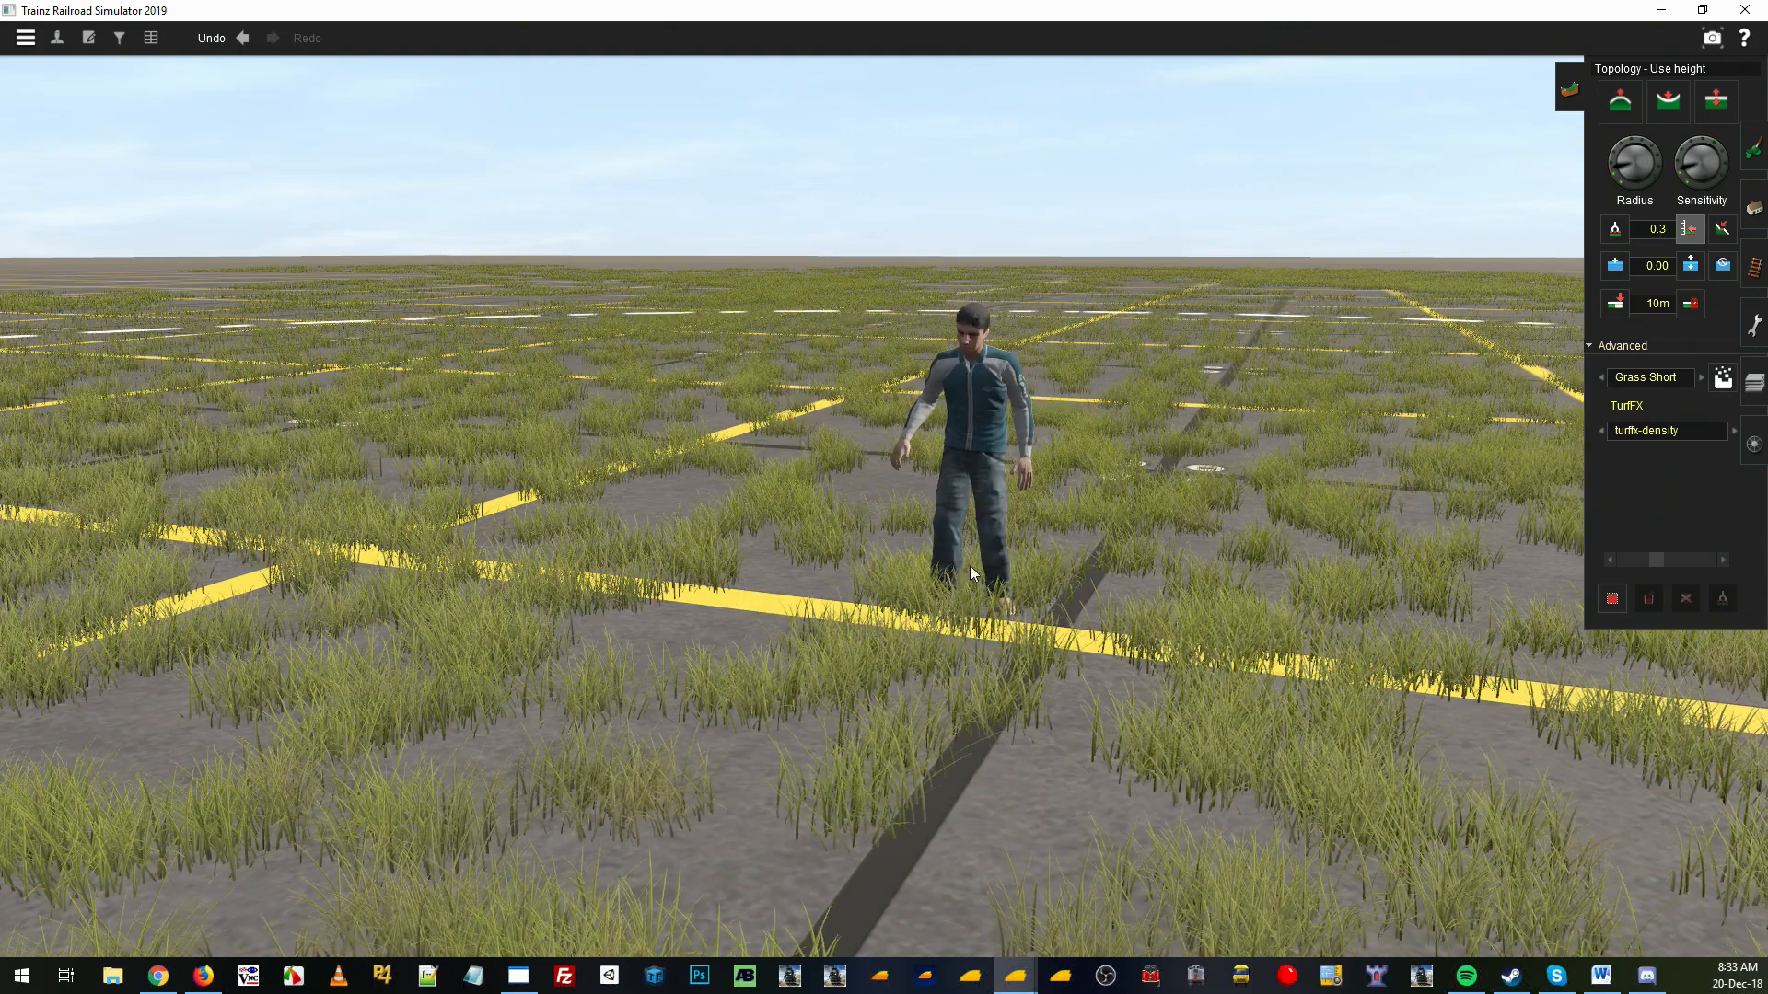
# Examine the grass clumping and bare ground around the person figure from several nearby viewpoints
pyautogui.moveTo(974, 572); pyautogui.dragTo(882, 428, button='right')
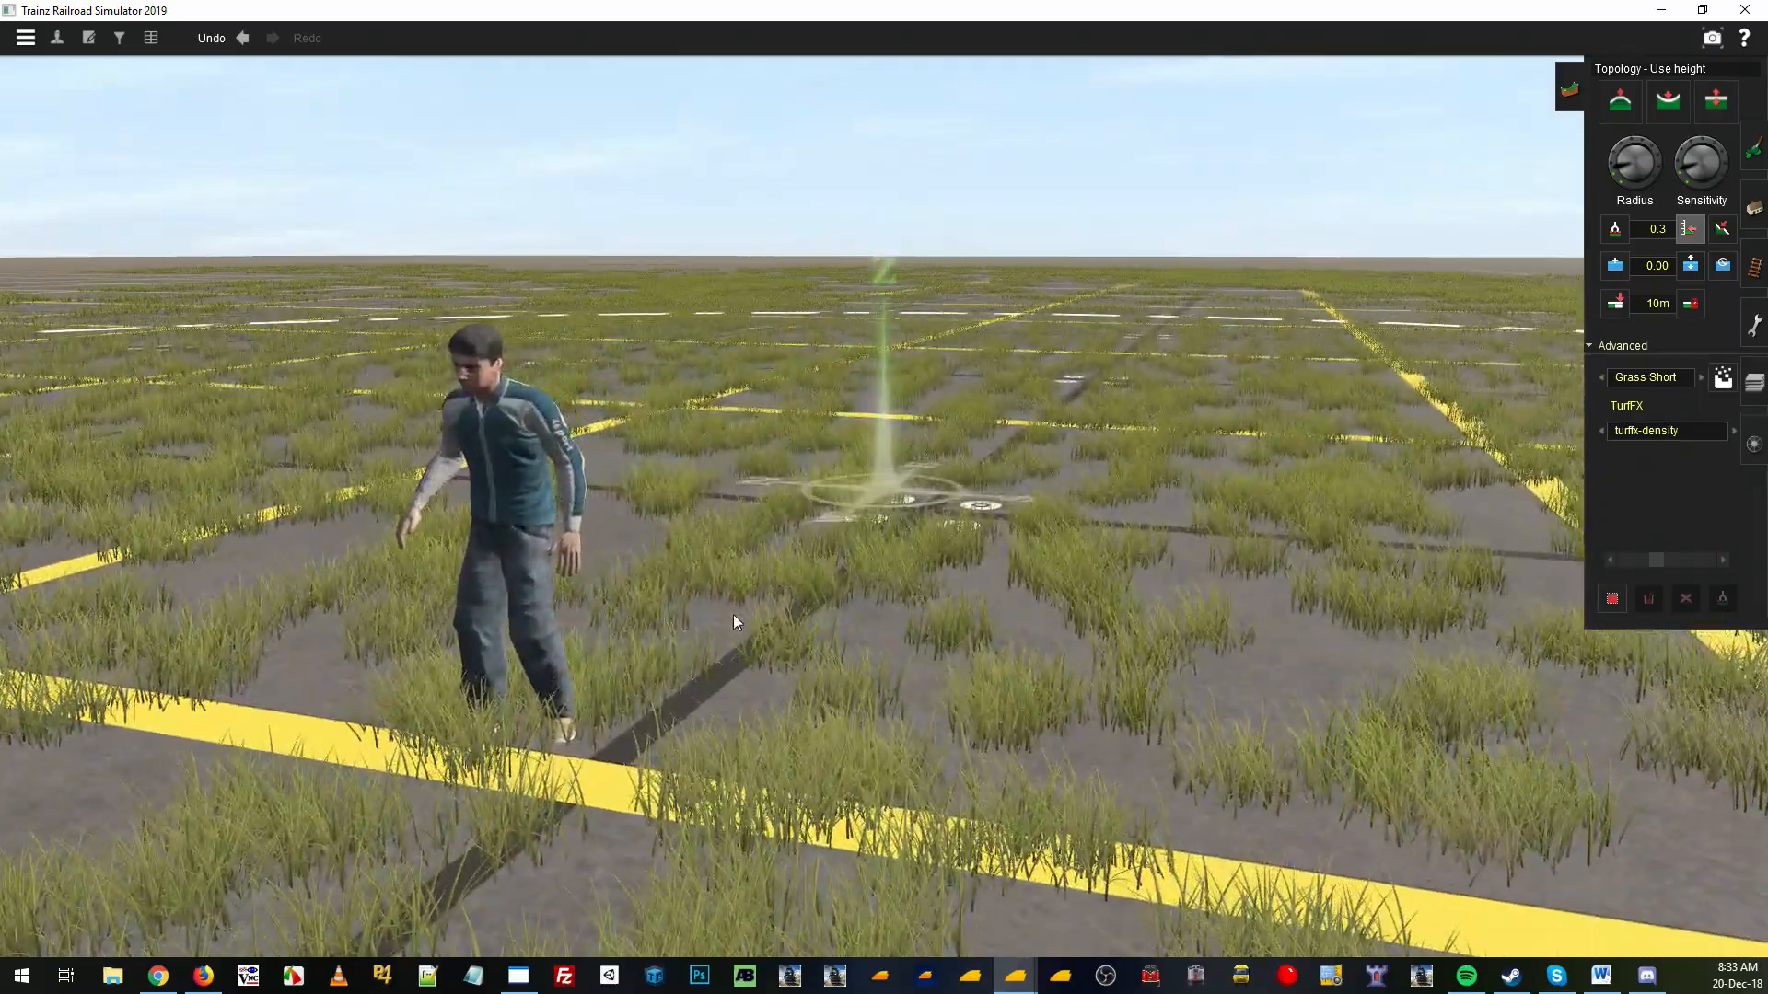
pyautogui.rightClick(731, 615)
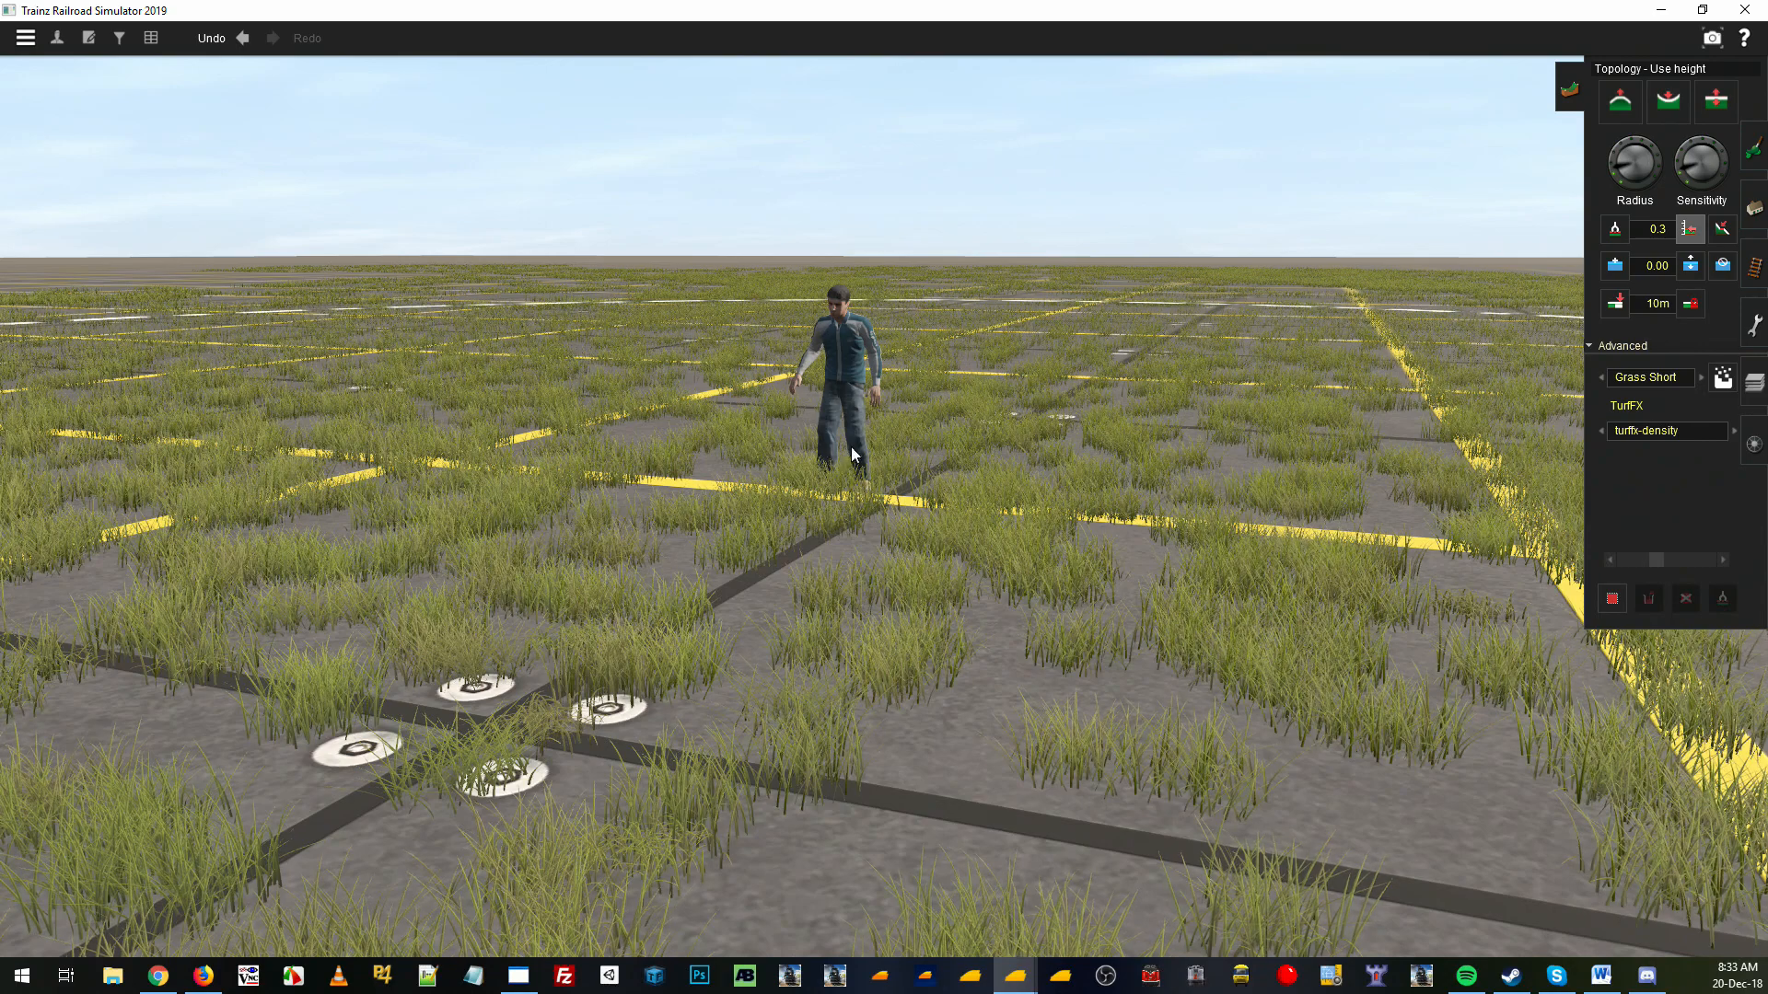
pyautogui.rightClick(852, 456)
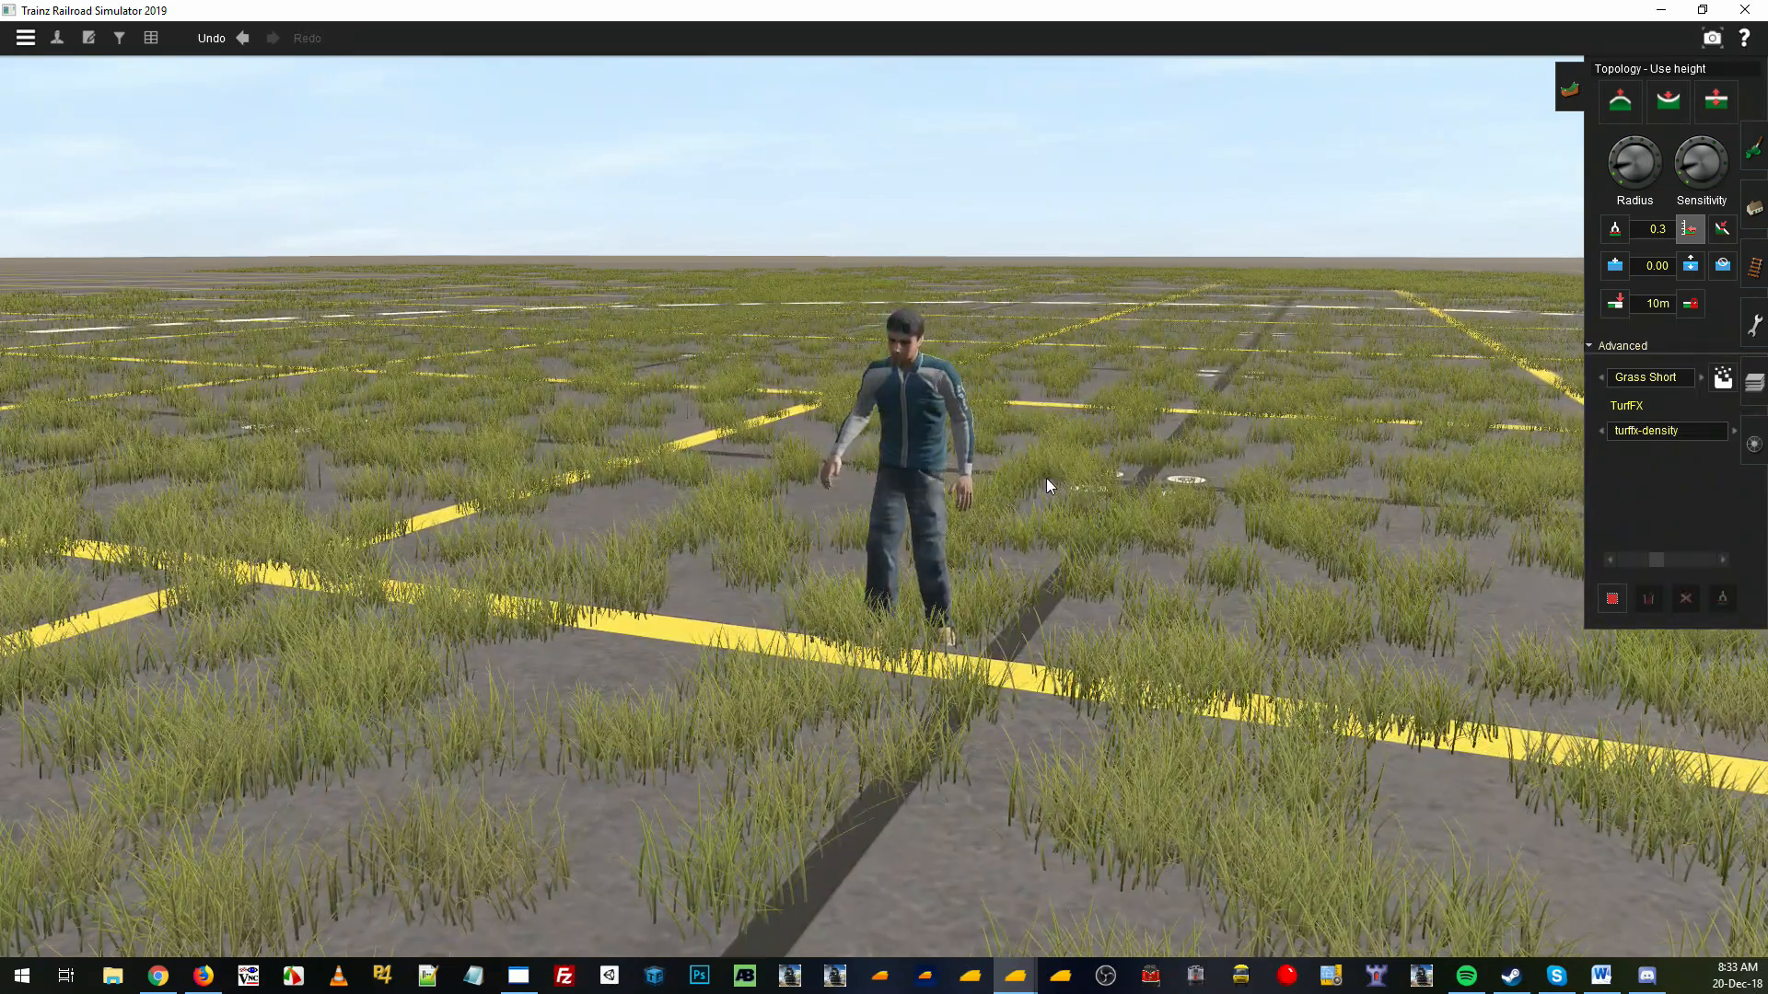
pyautogui.rightClick(1050, 480)
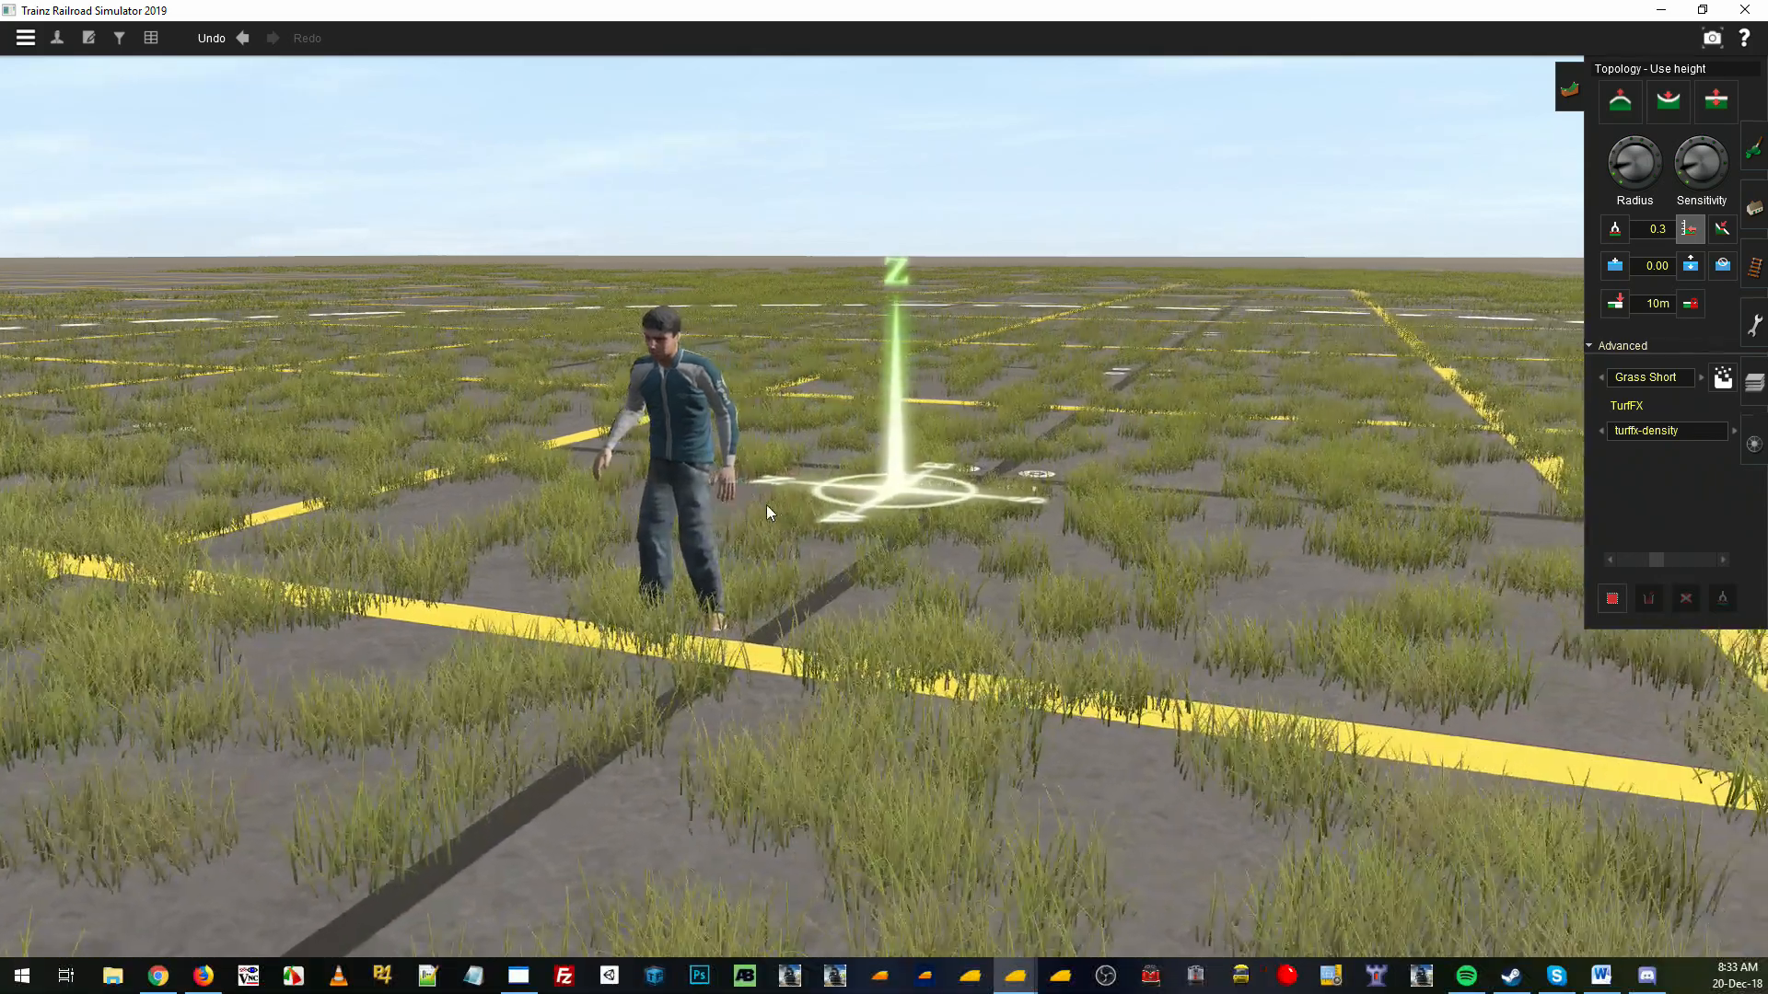
pyautogui.rightClick(742, 486)
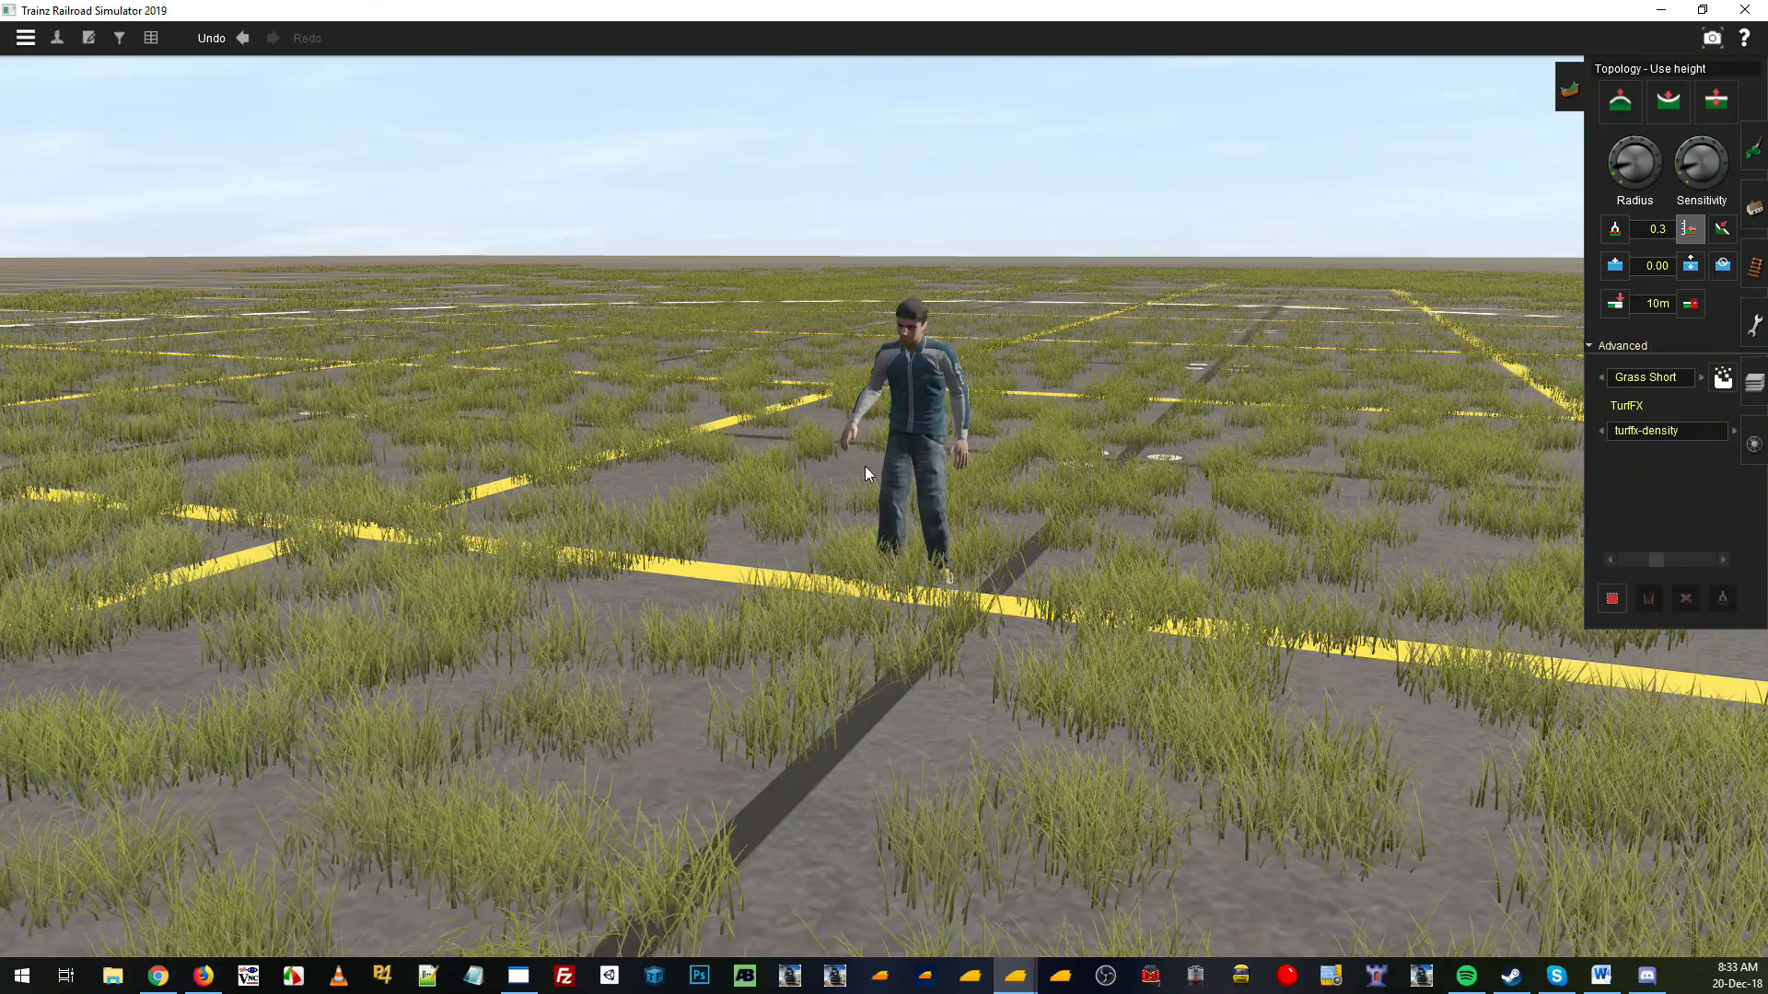
pyautogui.rightClick(910, 444)
pyautogui.rightClick(897, 599)
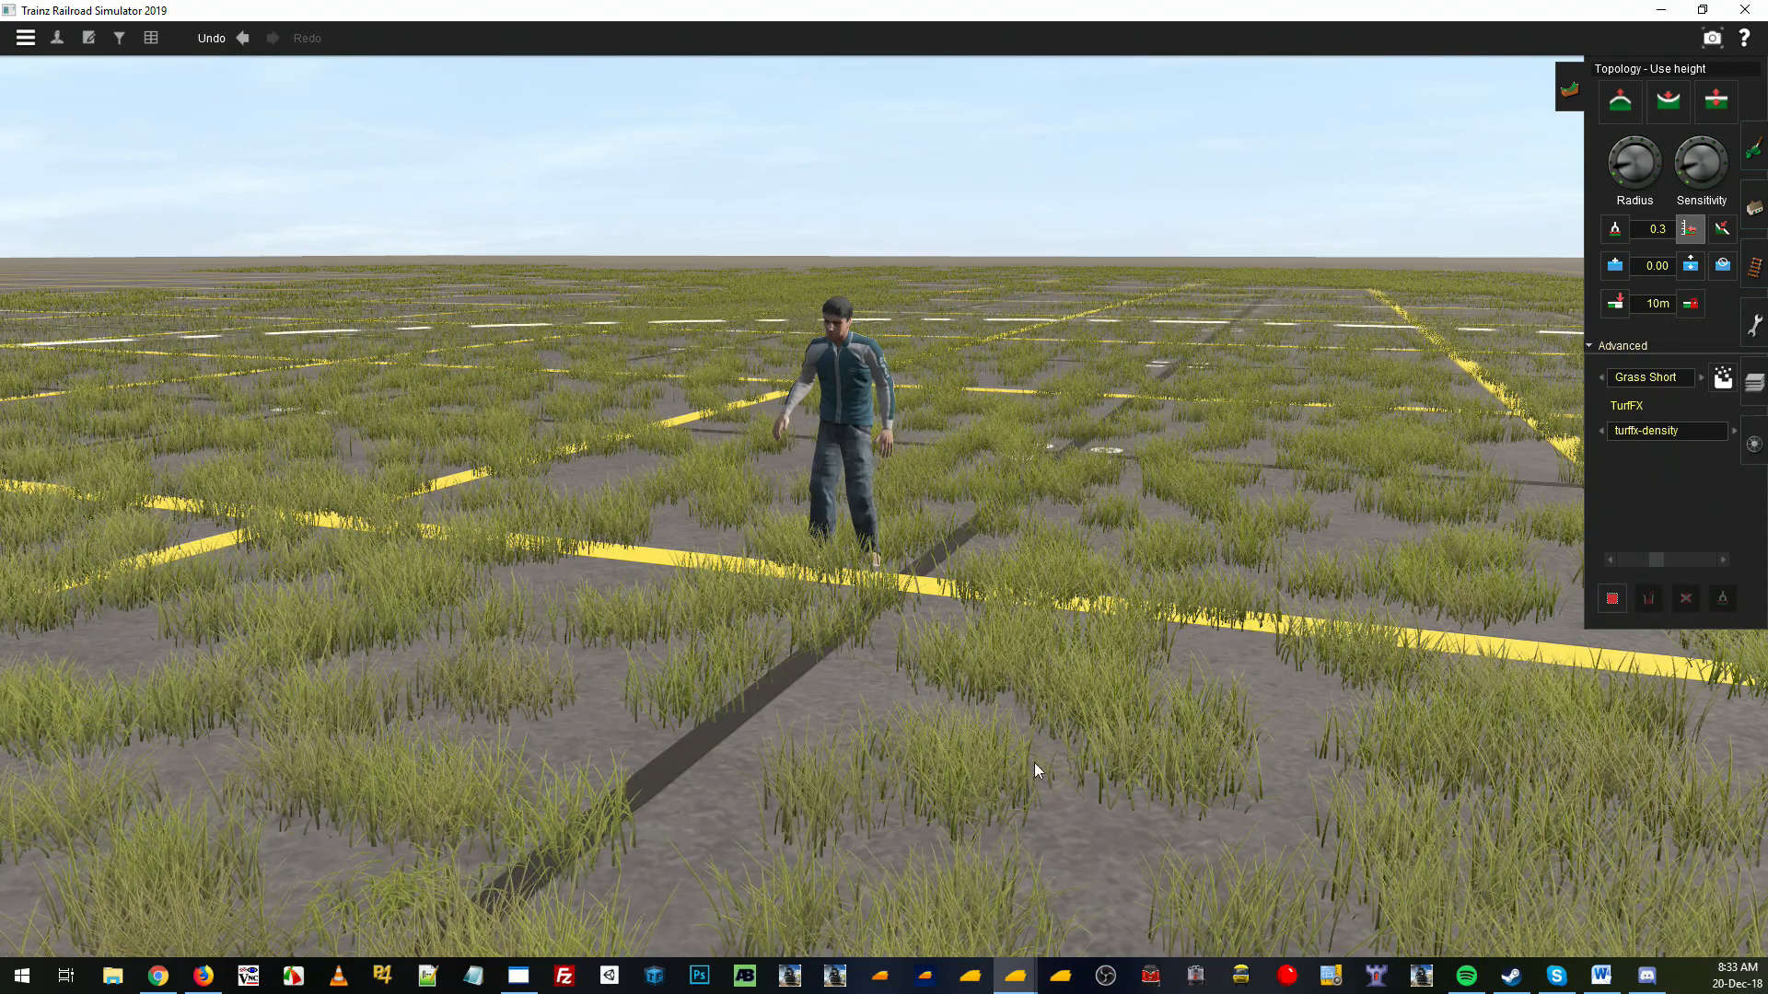
pyautogui.rightClick(881, 516)
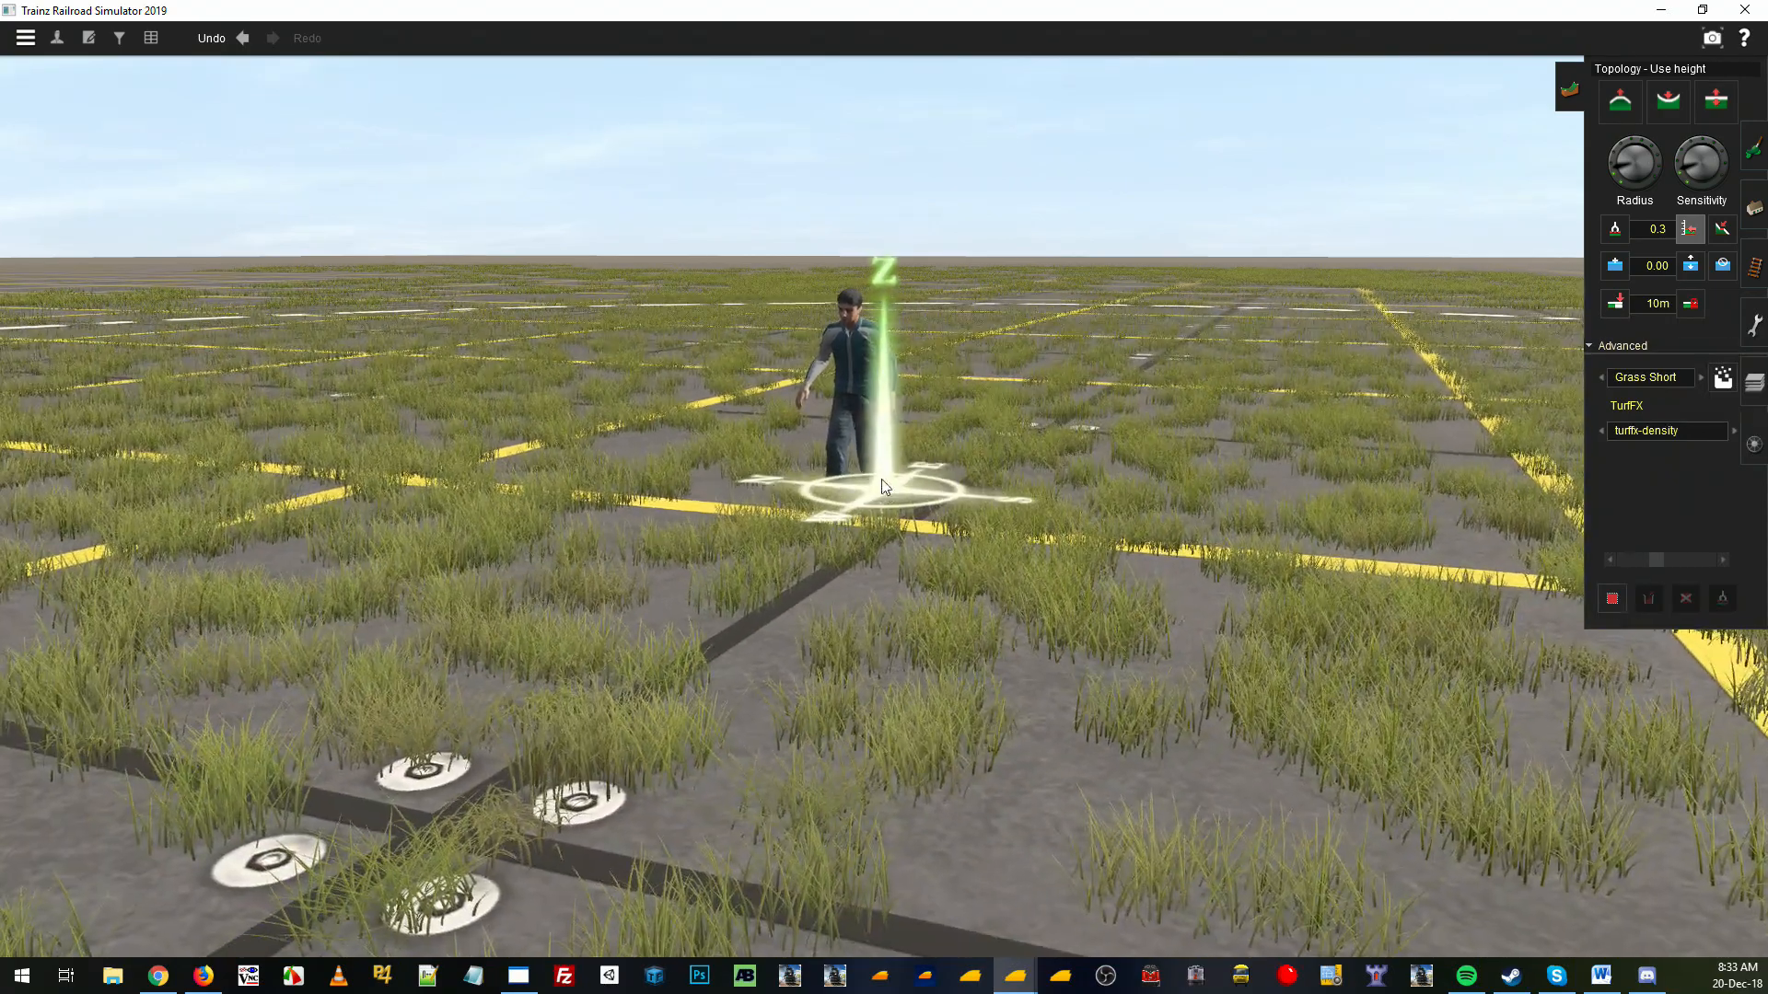